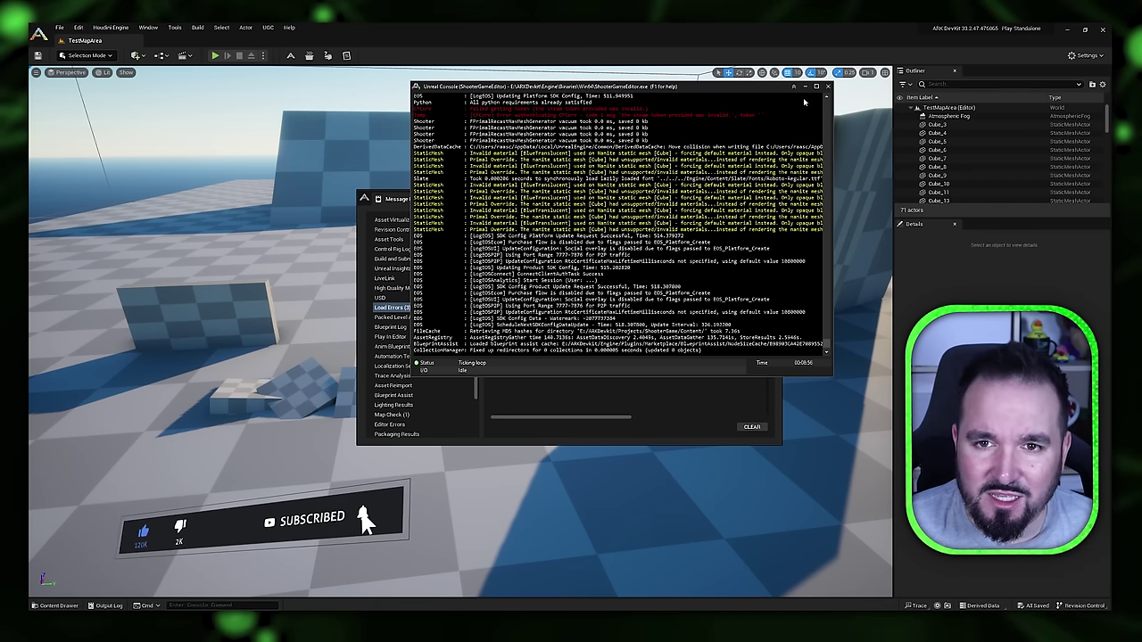
- Minimize the console window and clear the load errors from the message log
click(805, 86)
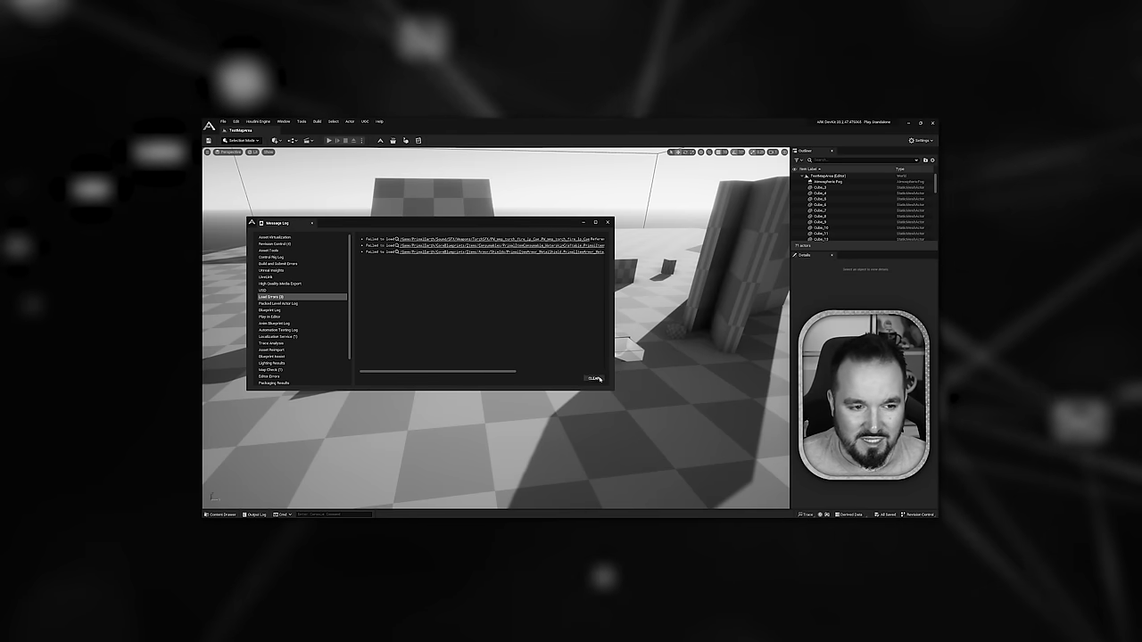
click(596, 379)
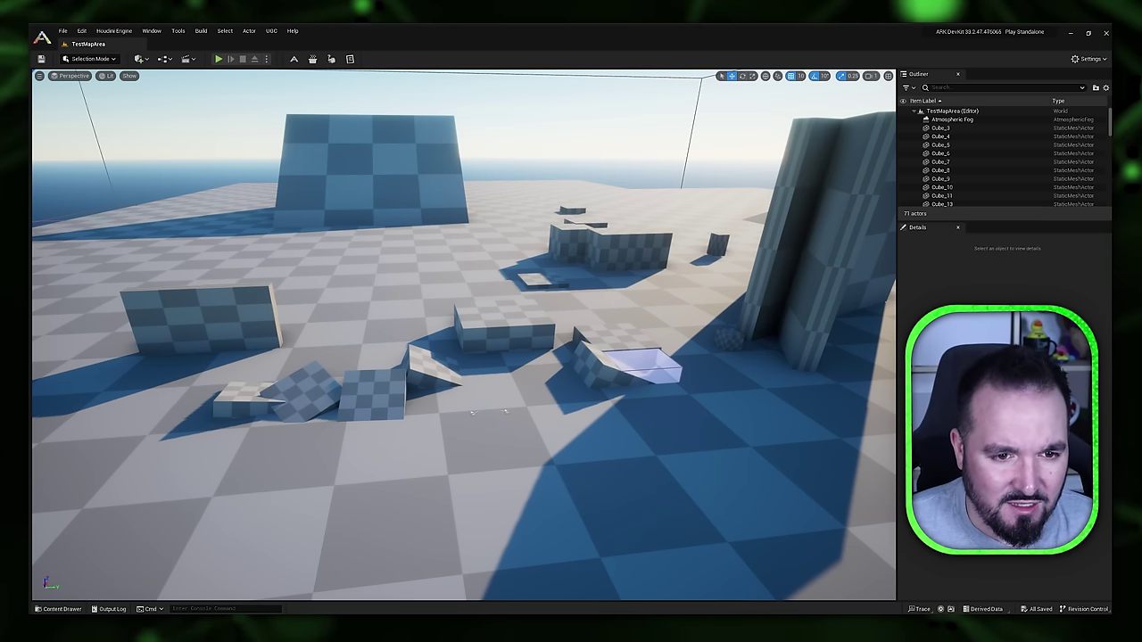
- Select Cube_13, the large sloped checkered block in the test map, and raise it above the floor
right_drag(464, 335, 589, 343)
key(w)
key(s)
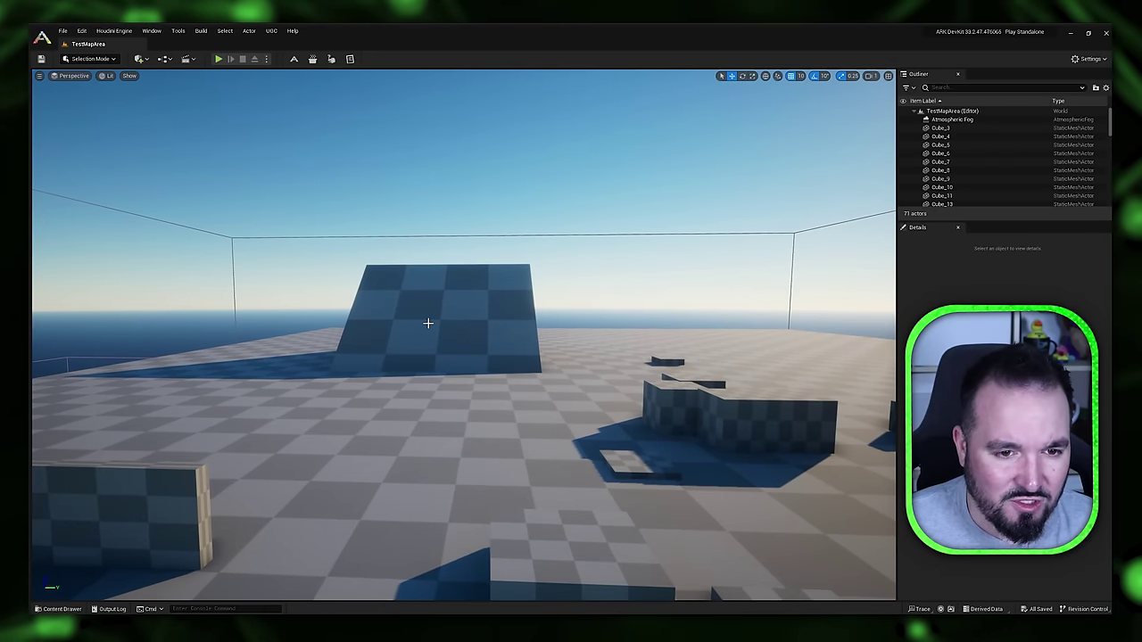
right_drag(427, 323, 578, 258)
click(581, 244)
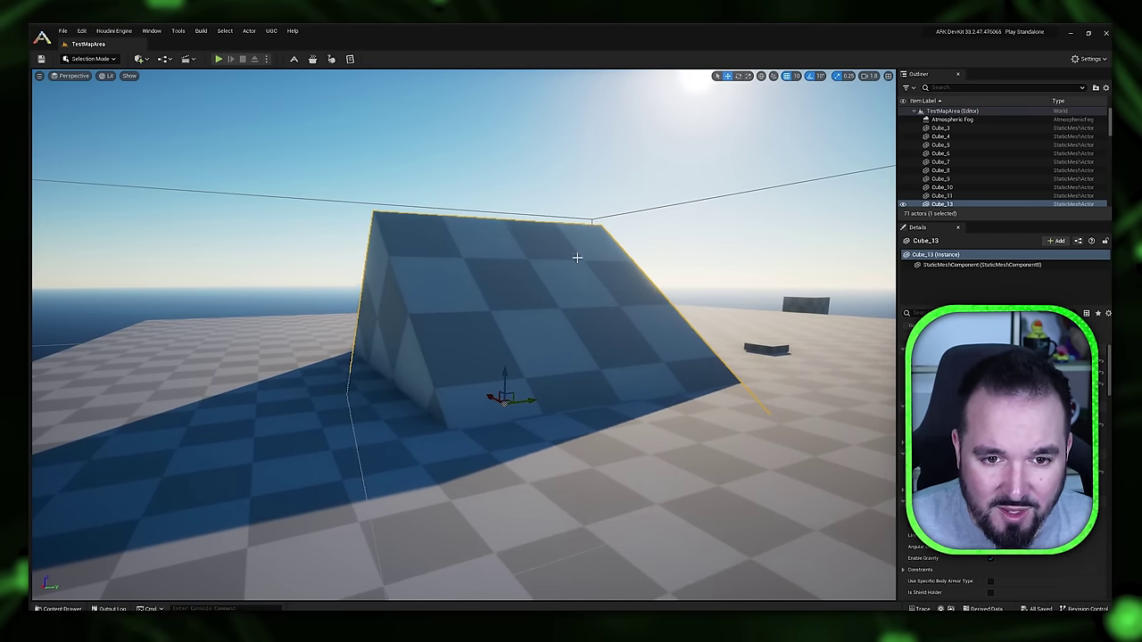
drag(505, 375, 642, 338)
right_drag(728, 258, 772, 207)
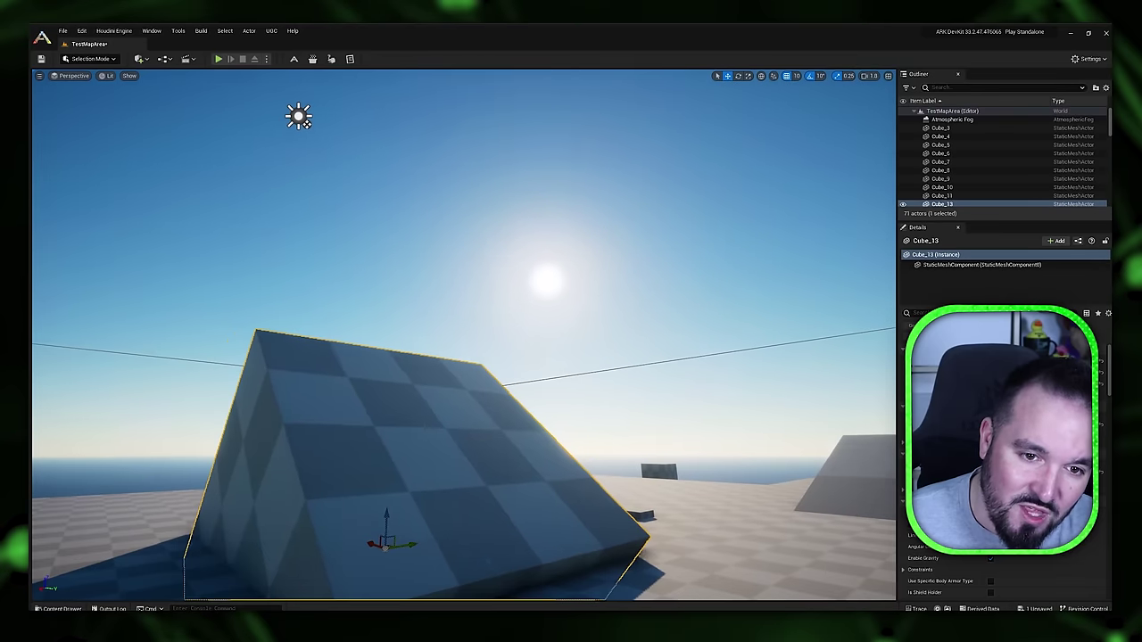
drag(390, 517, 408, 471)
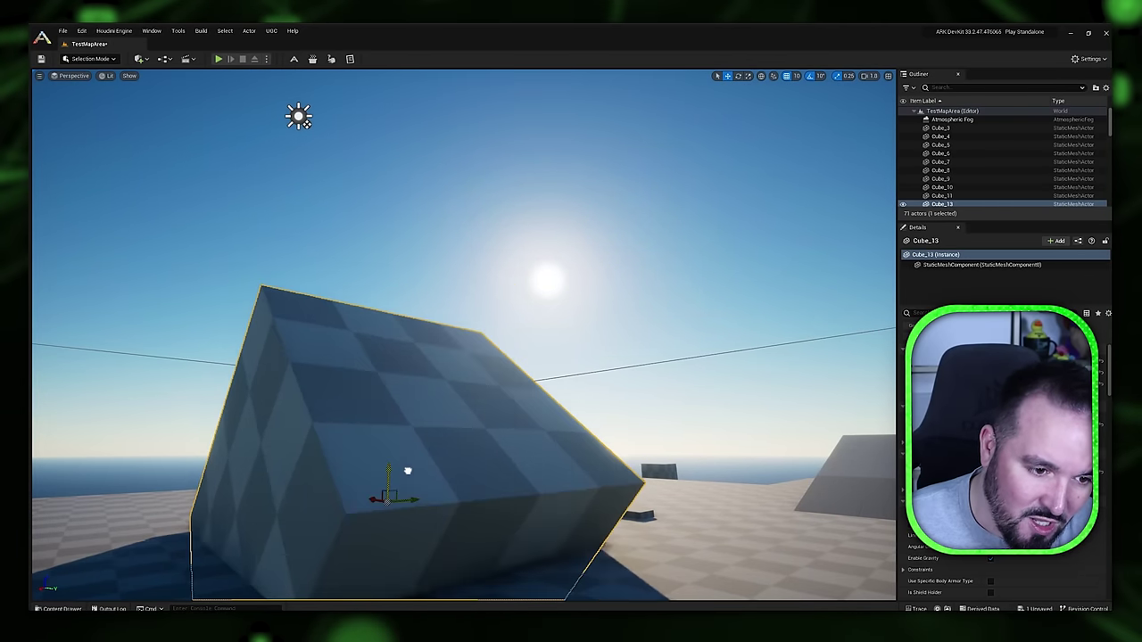
- Fly around the test map to view the raised block and its surroundings
right_drag(701, 290, 508, 268)
key(d)
key(s)
scroll(644, 283, up, 4)
key(d)
right_drag(462, 385, 442, 405)
key(w)
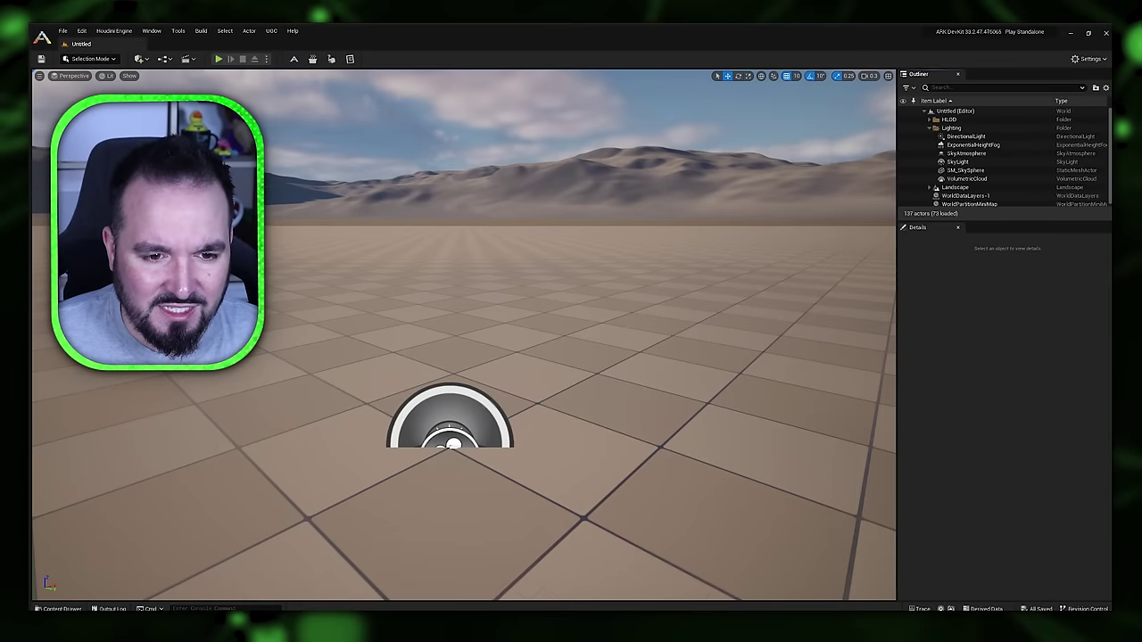
- Look around the landscape of the untitled level
right_drag(464, 335, 649, 308)
scroll(500, 290, up, 3)
key(w)
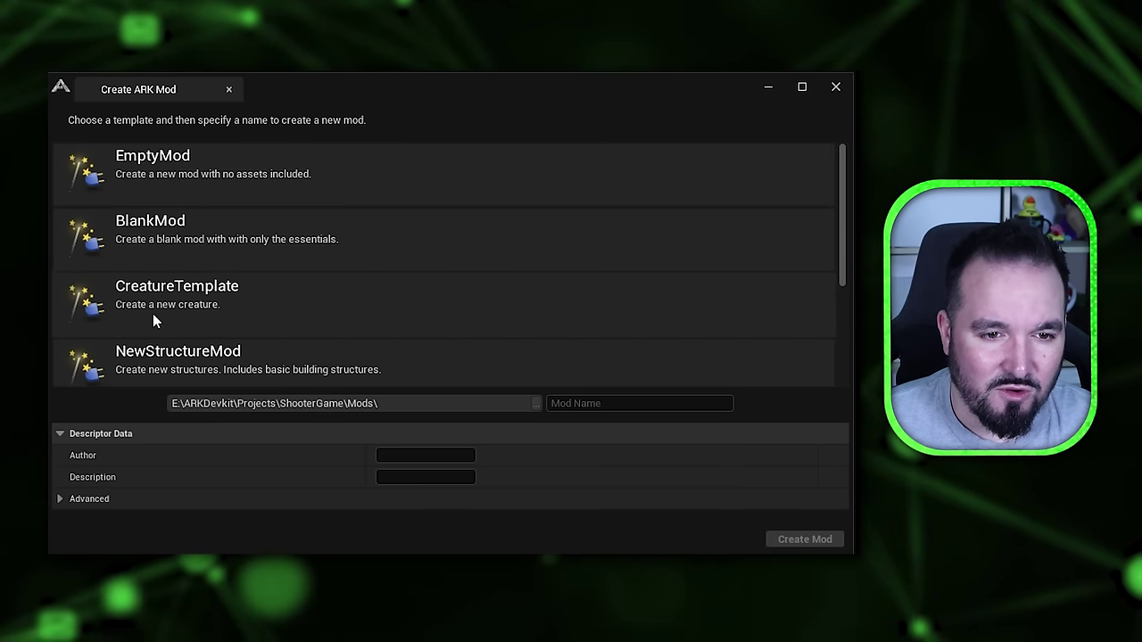
- Examine the templates offered for creating a new ARK mod, from EmptyMod through FlyerTemplate
scroll(254, 355, down, 3)
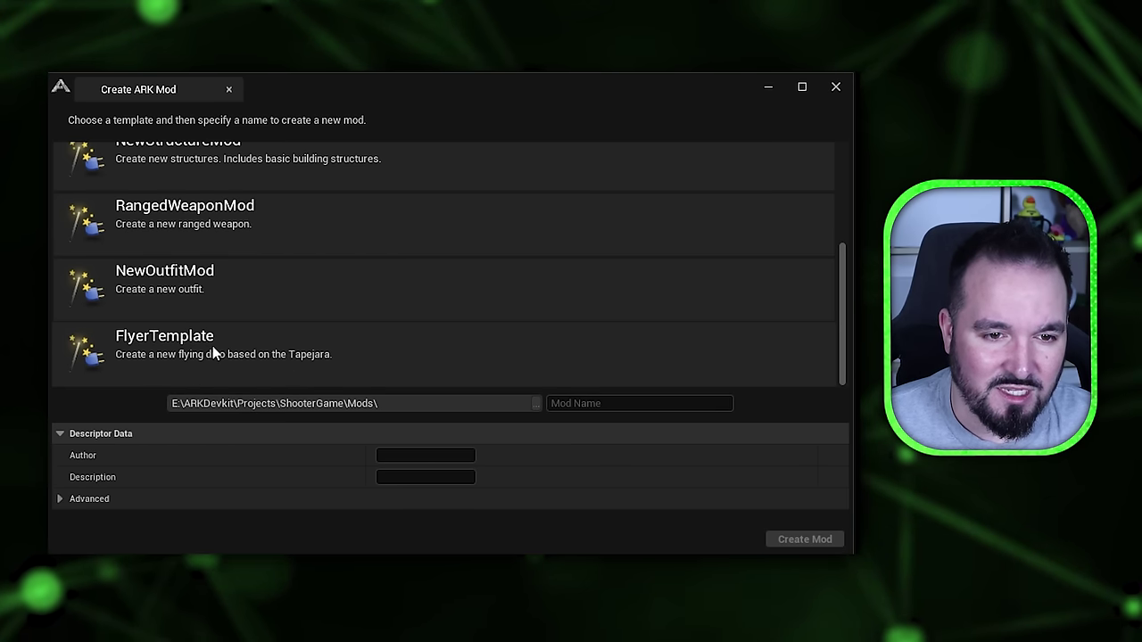
scroll(212, 345, up, 2)
scroll(293, 342, up, 1)
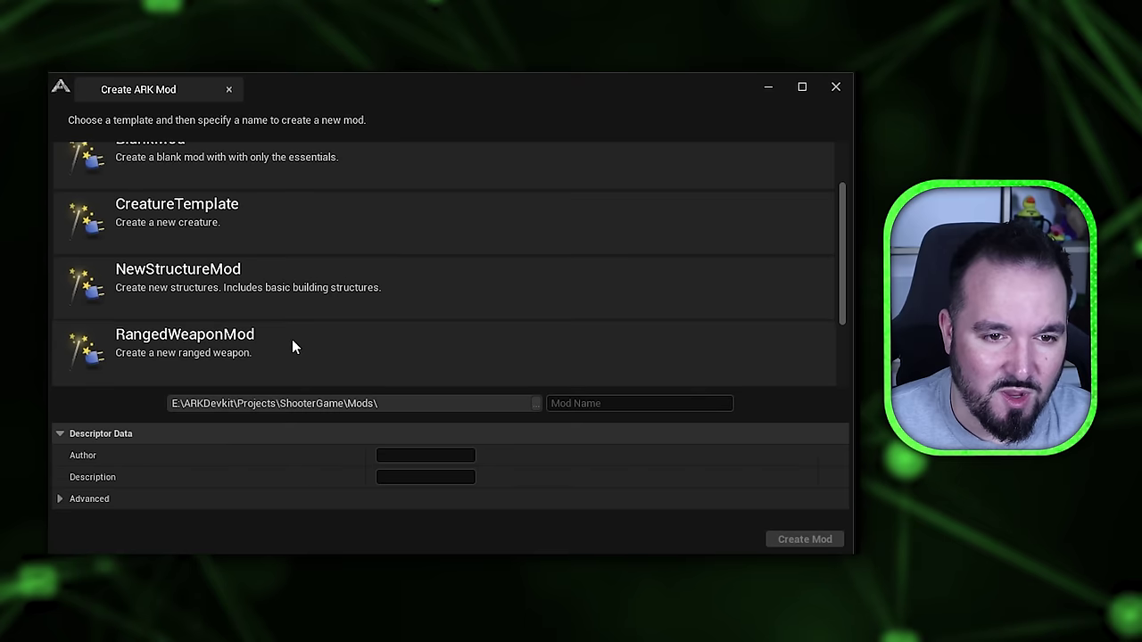
scroll(188, 323, up, 1)
scroll(241, 321, up, 1)
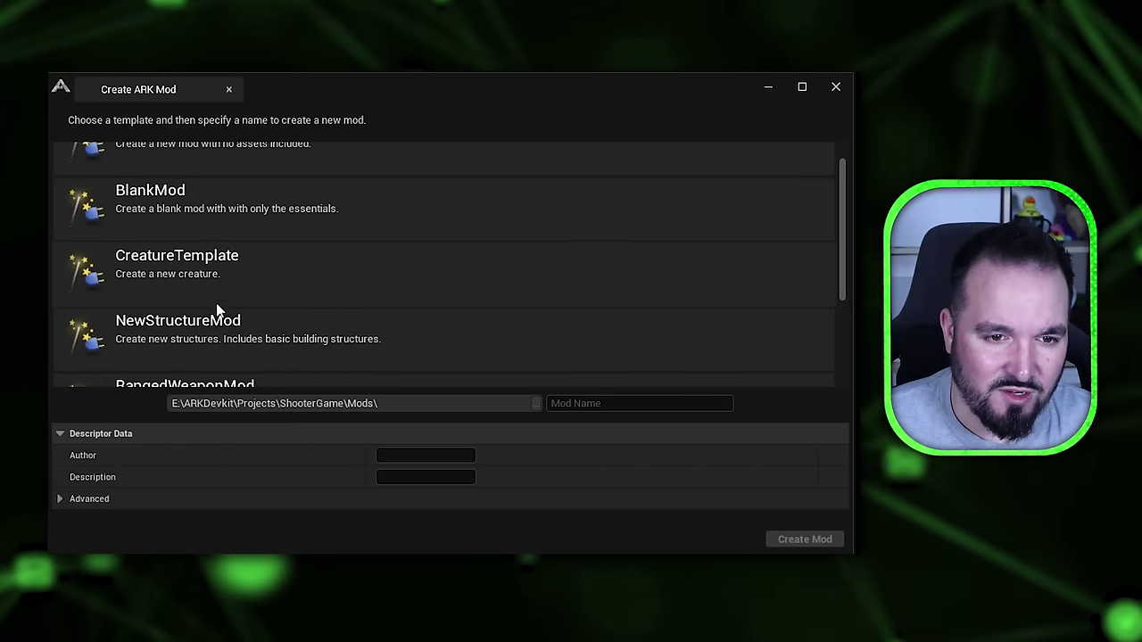
scroll(232, 315, up, 1)
scroll(178, 275, up, 1)
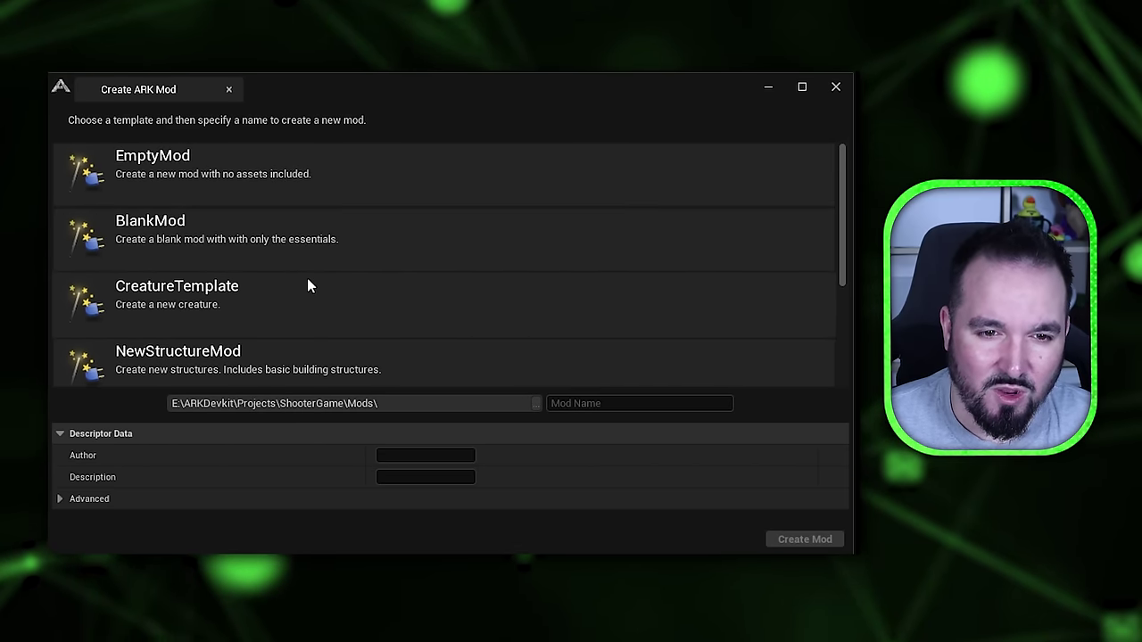
scroll(303, 311, down, 3)
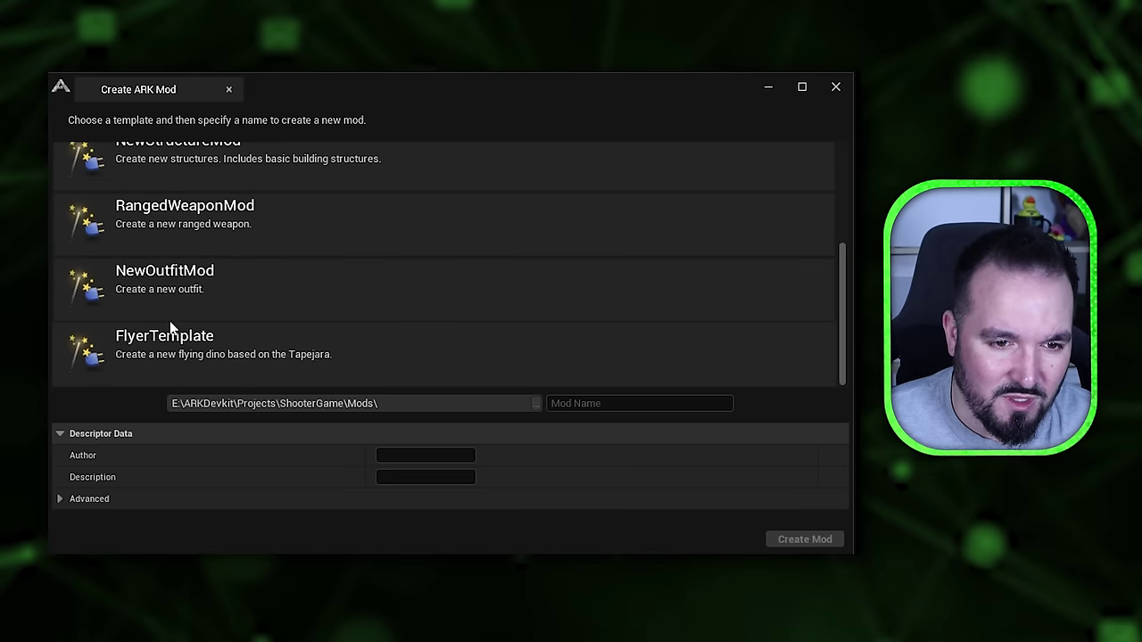
scroll(170, 241, up, 1)
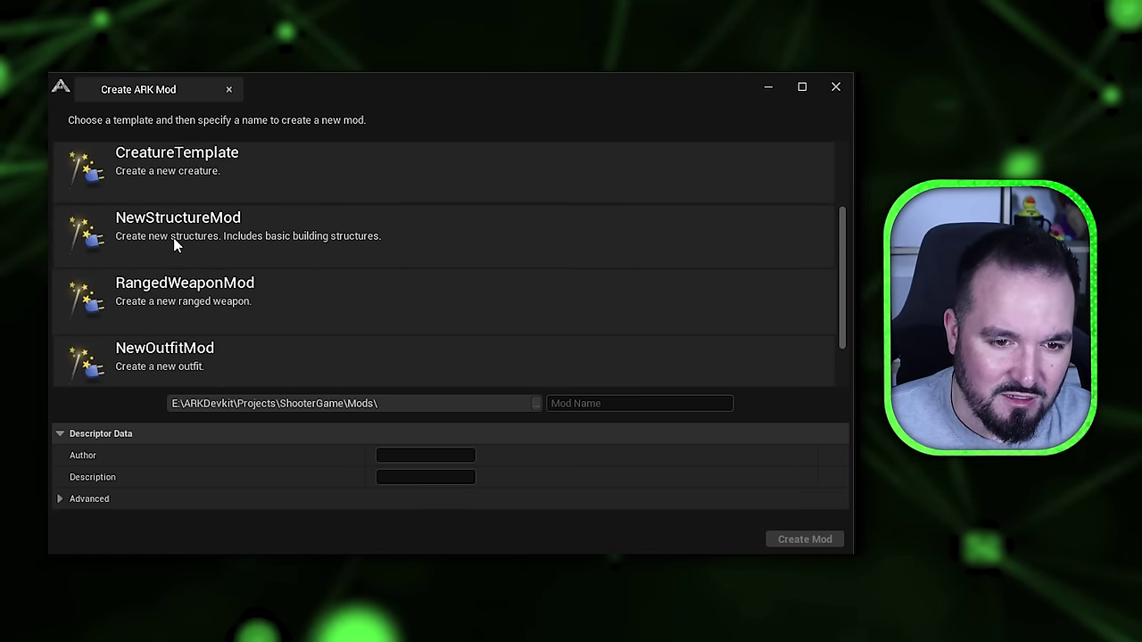
scroll(179, 249, up, 1)
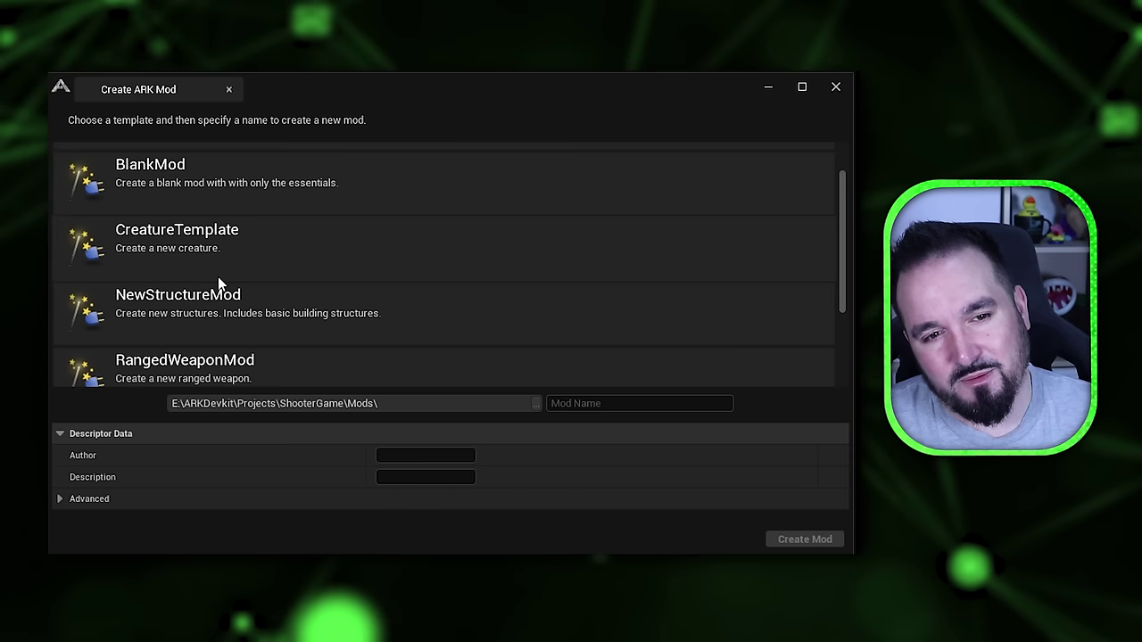
scroll(297, 245, up, 1)
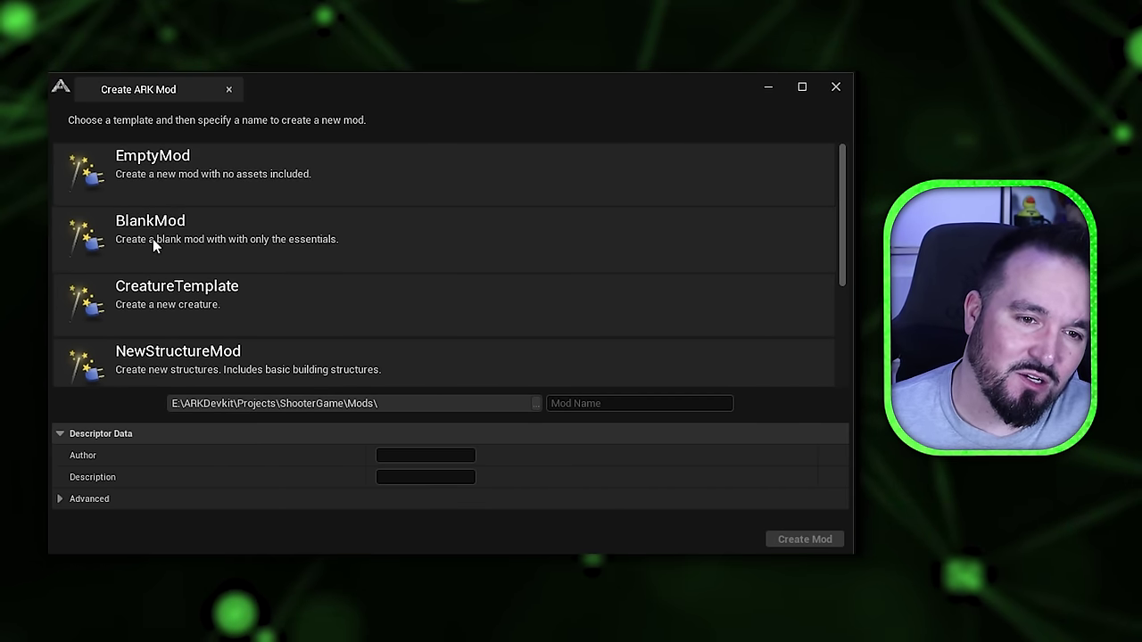
- Create a new mod named Raascloud from the BlankMod template
click(332, 239)
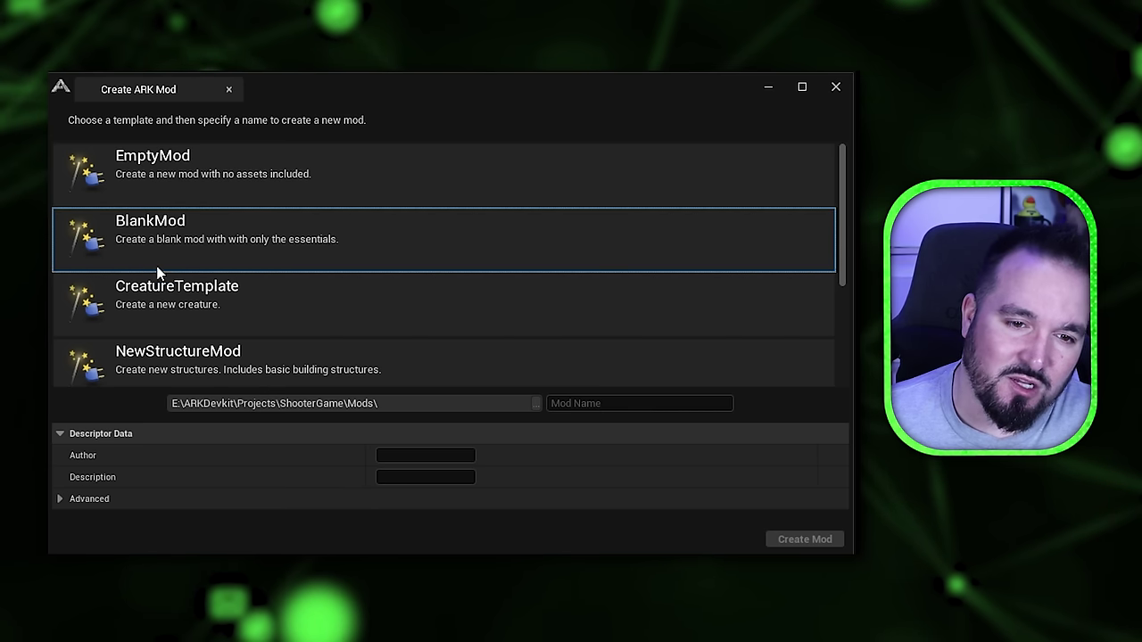
click(616, 403)
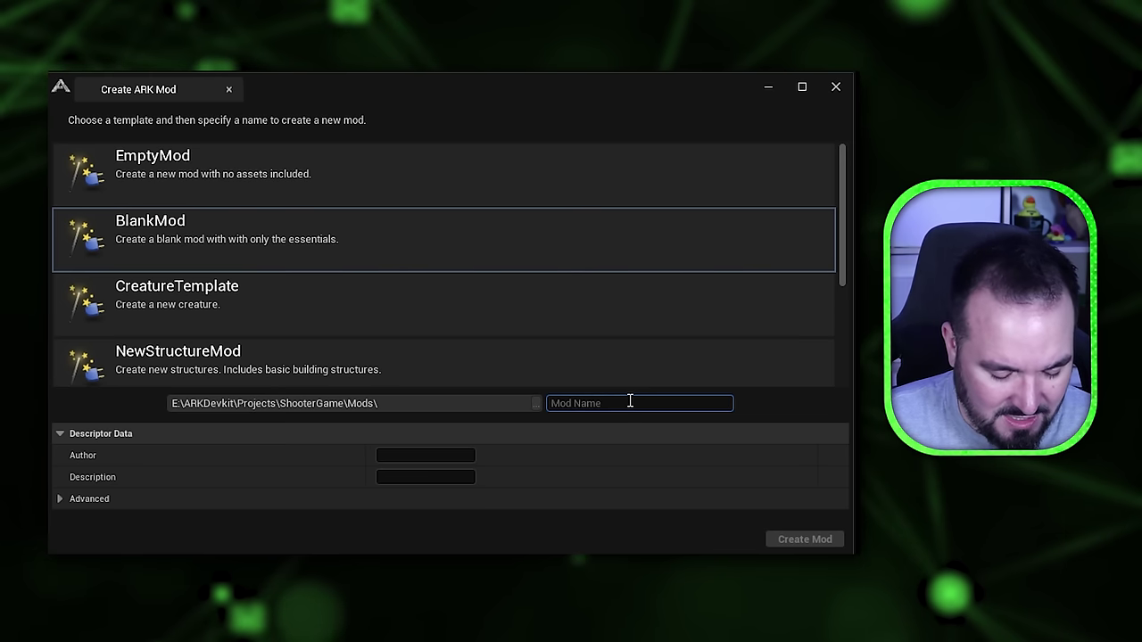
text(Raasclo)
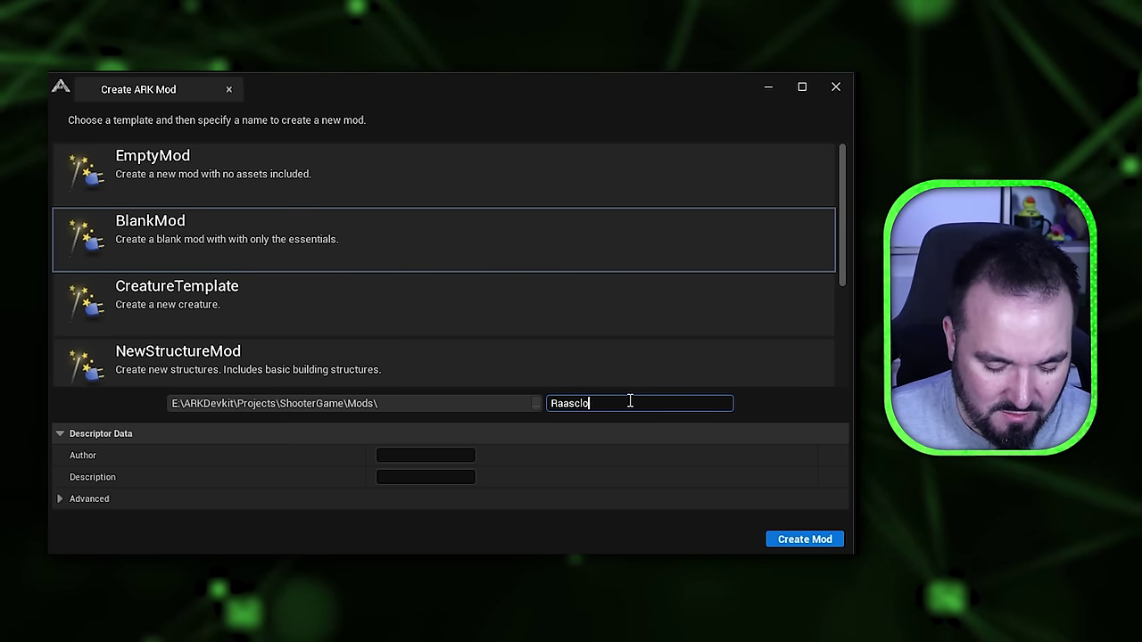
text(ud)
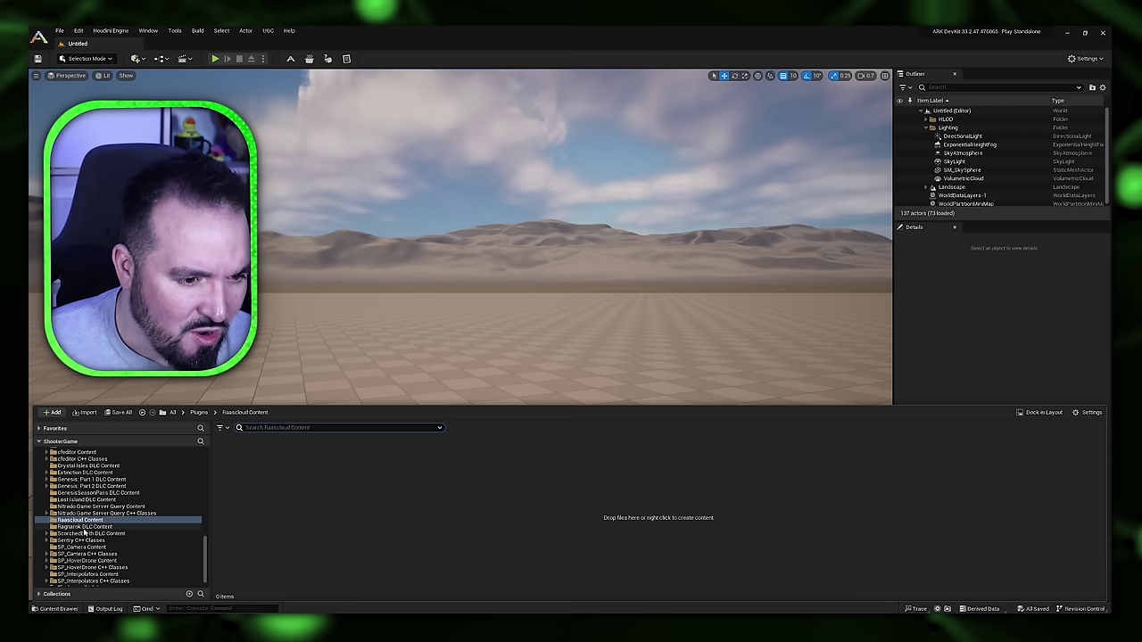
- Browse the plugin content folders, including Ragnarok, Extinction with its Movies subfolder, and Genesis: Part 1
click(84, 527)
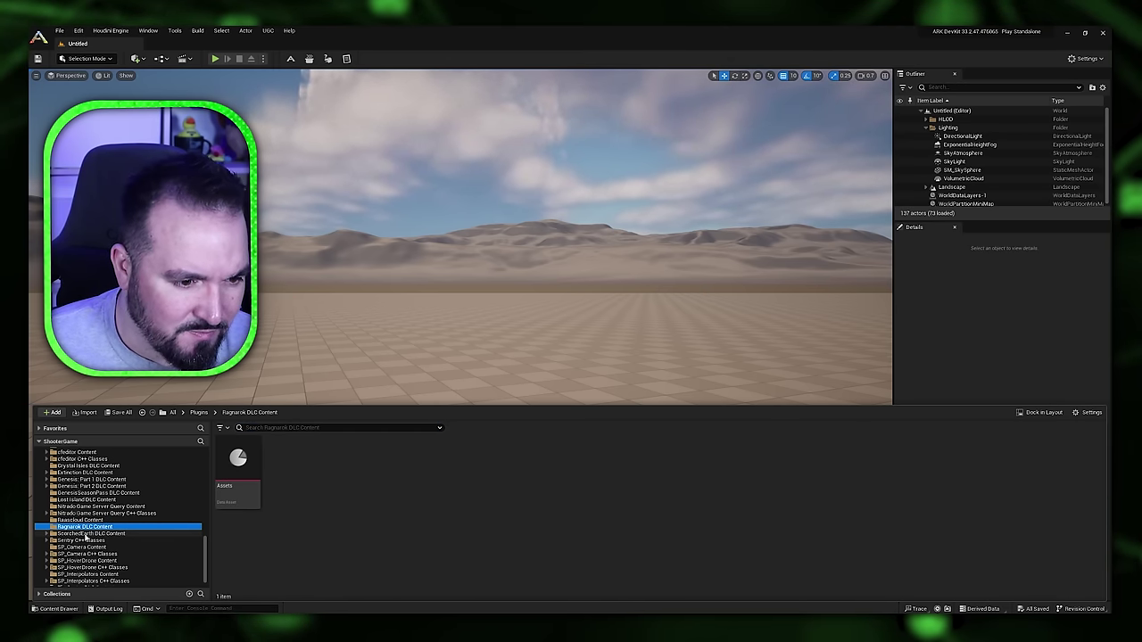
click(87, 473)
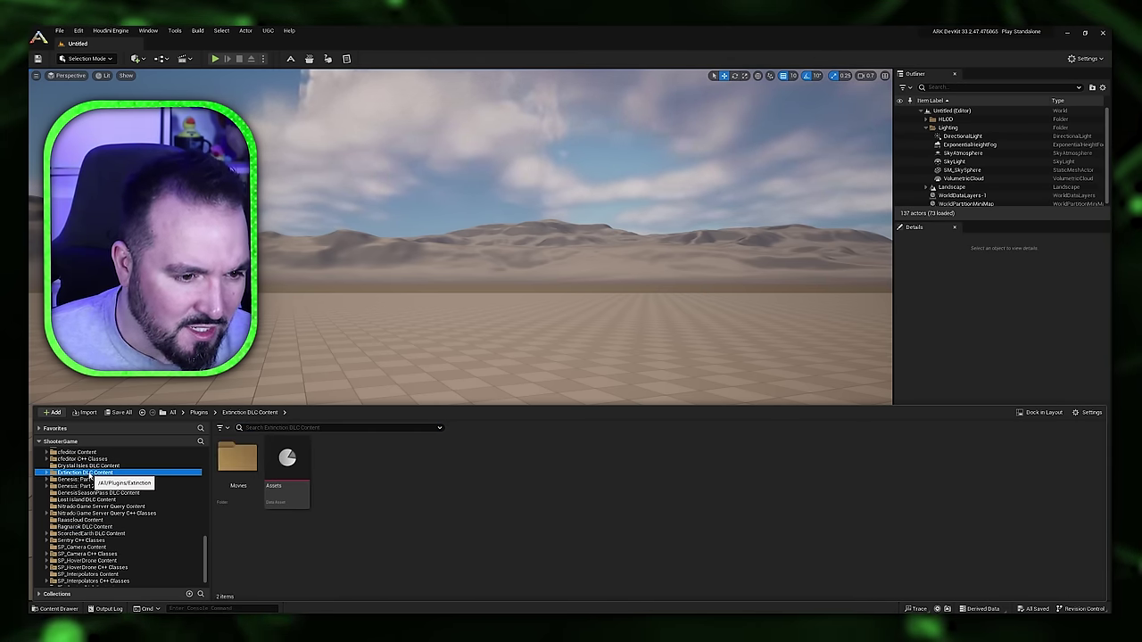
double_click(239, 462)
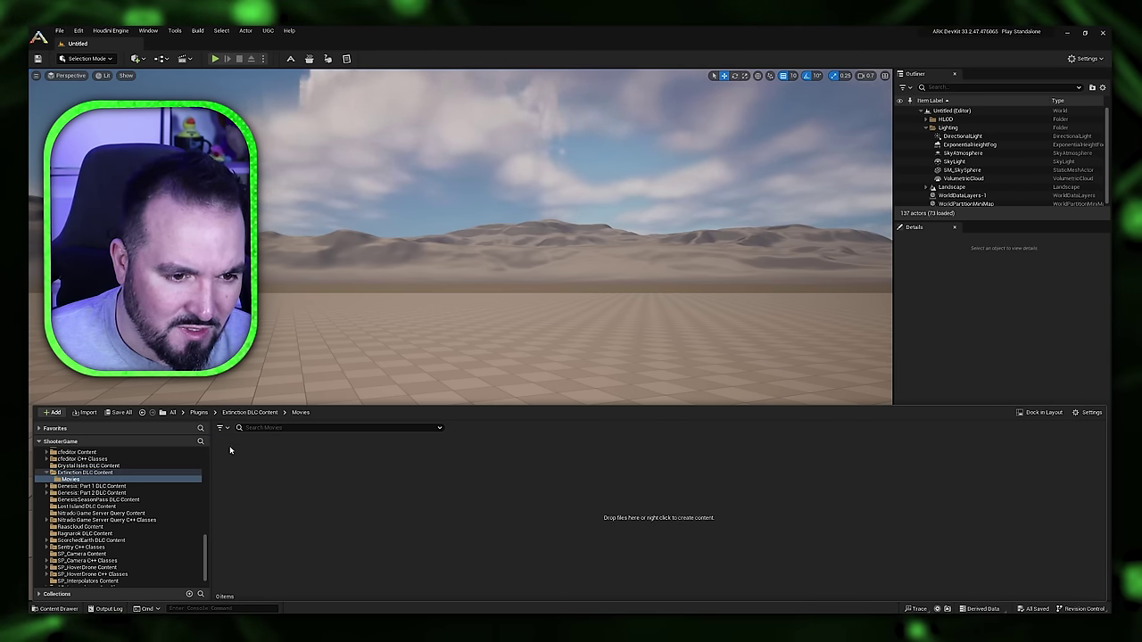
click(83, 473)
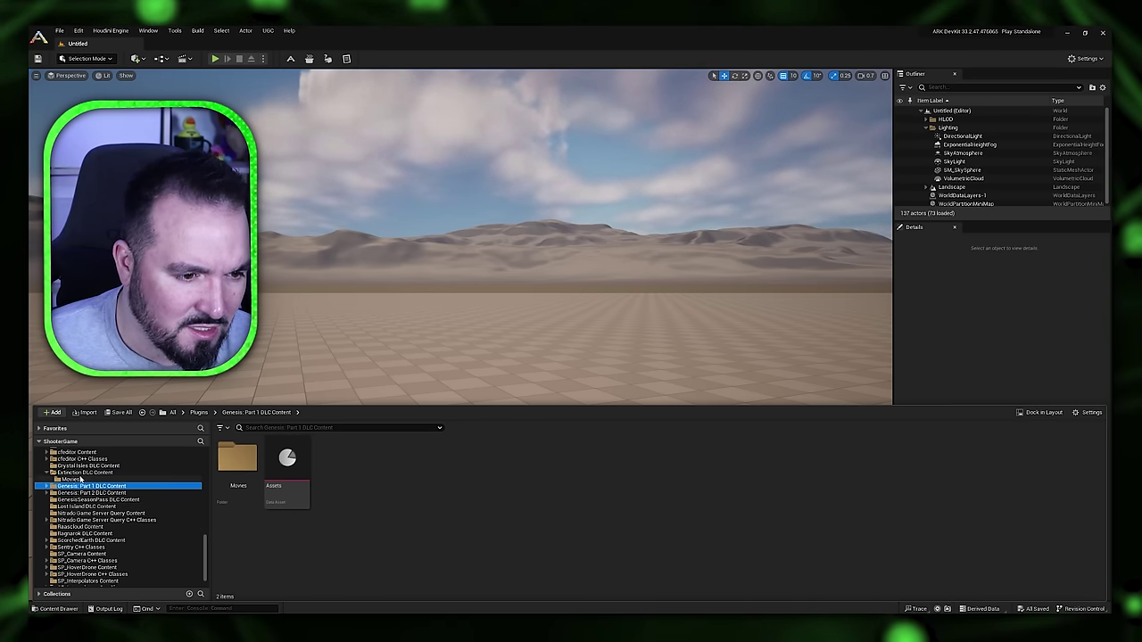
scroll(89, 509, up, 4)
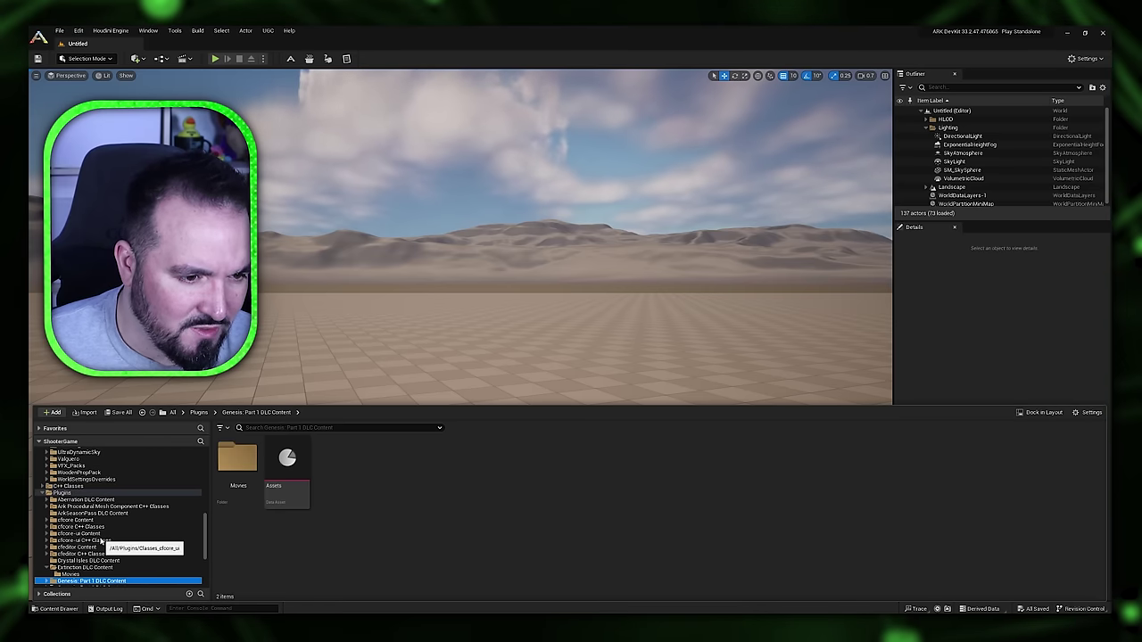
scroll(103, 540, down, 3)
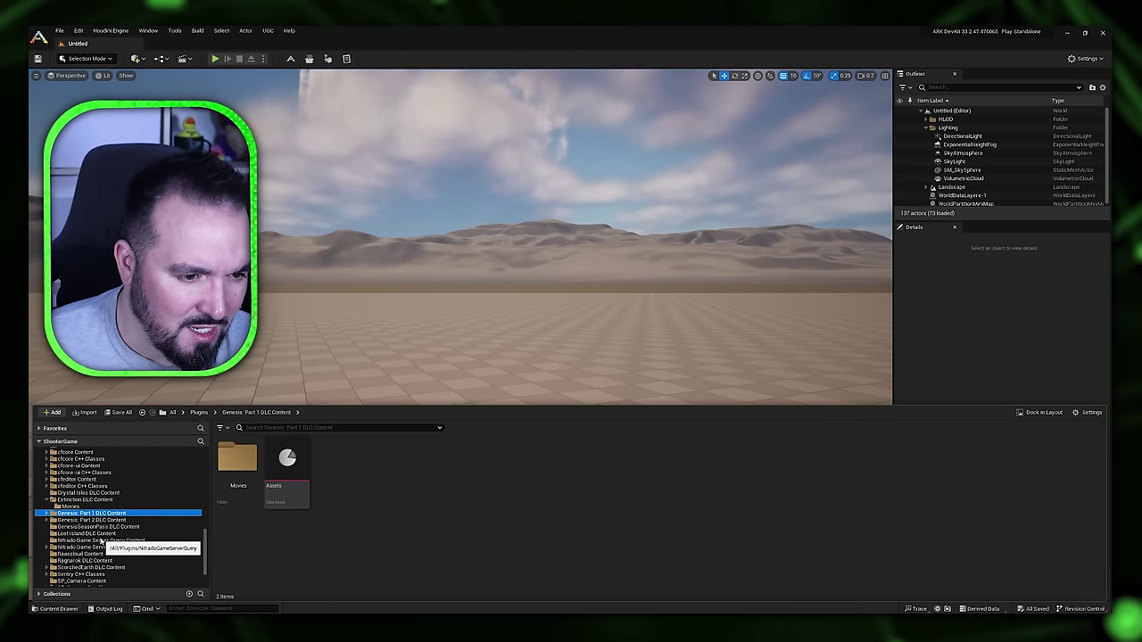
scroll(103, 541, down, 2)
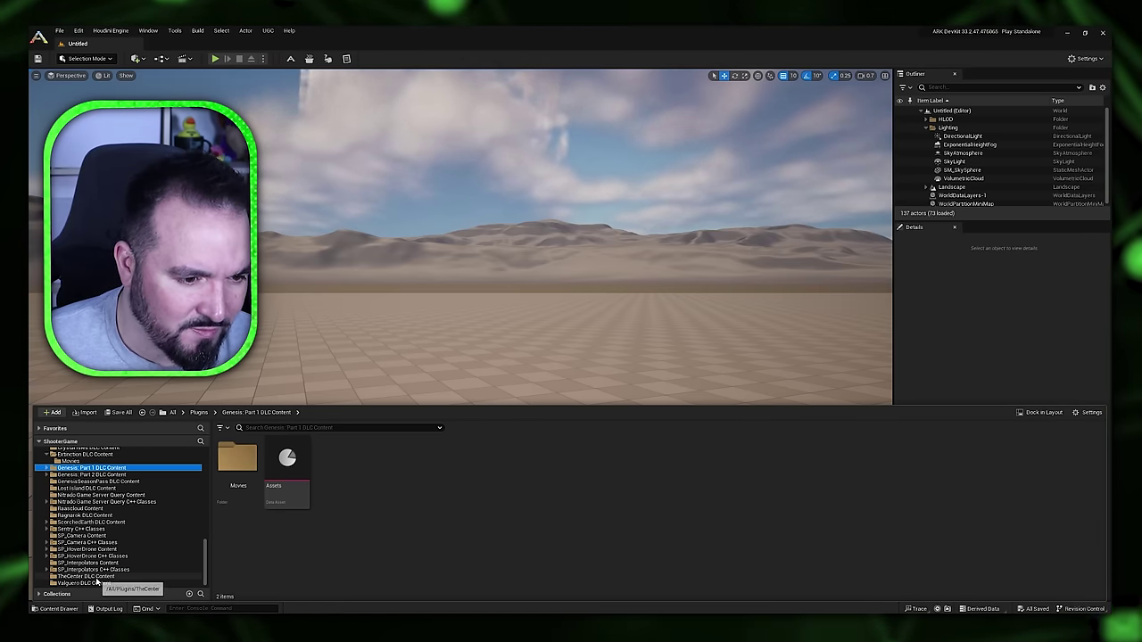
click(85, 514)
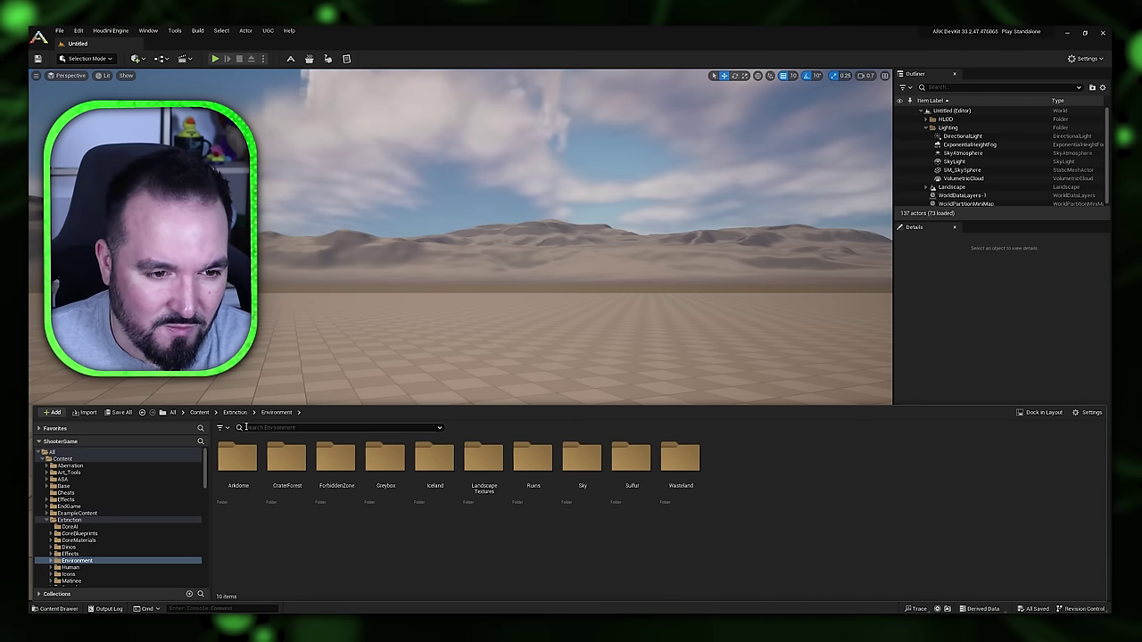
- Open the Border_PP_MIC material instance in the Env folder of the Extinction content's Effects
click(237, 413)
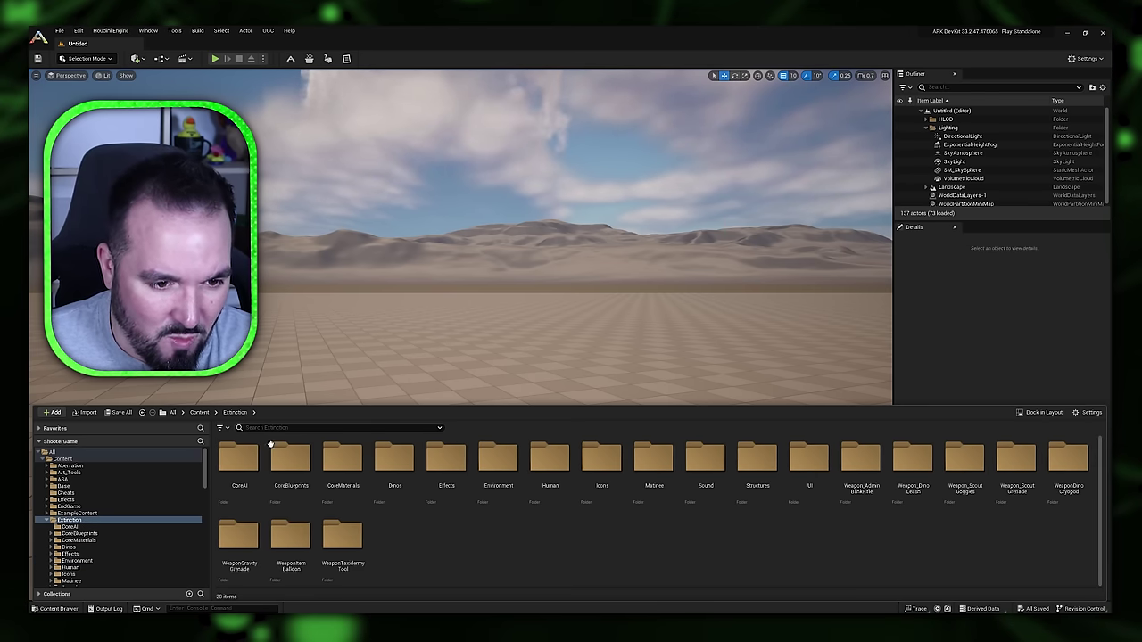
double_click(441, 476)
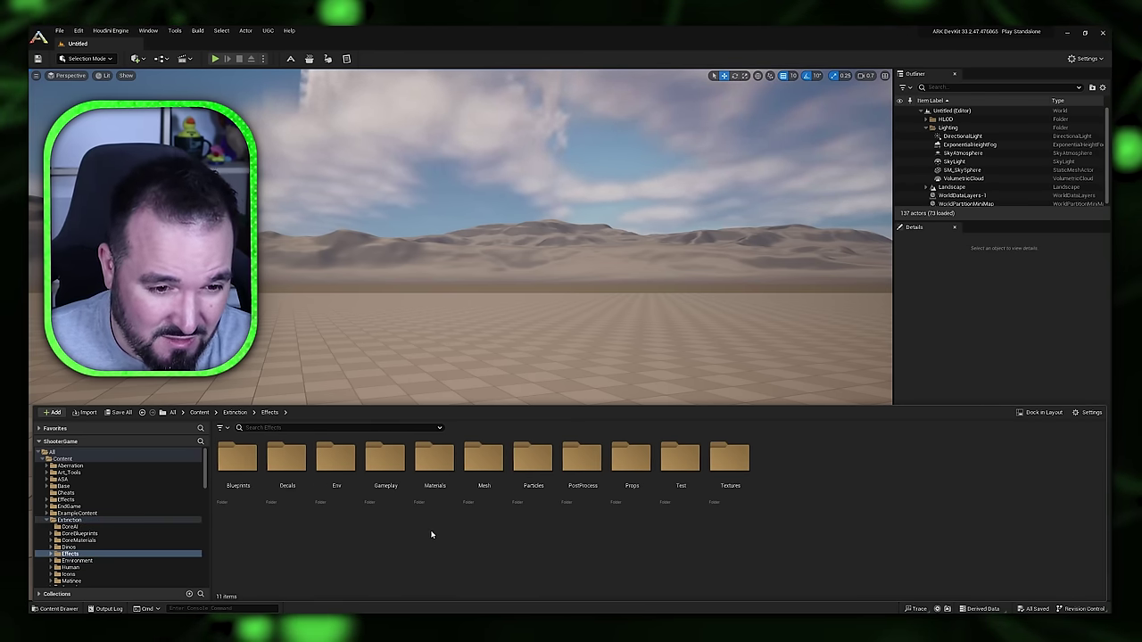
double_click(342, 481)
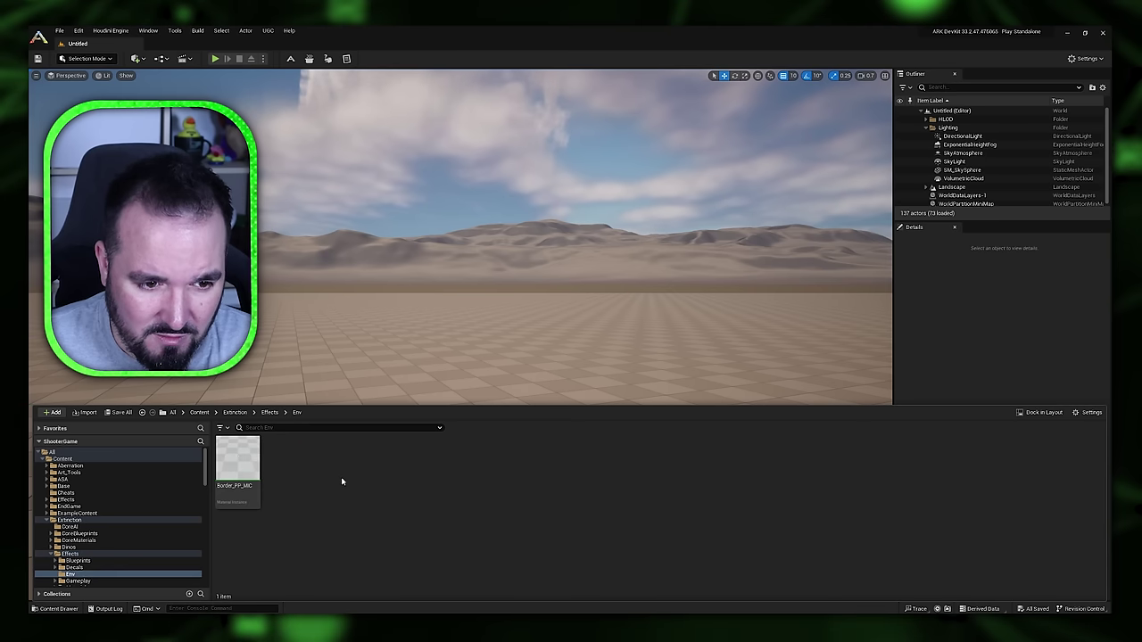
double_click(243, 473)
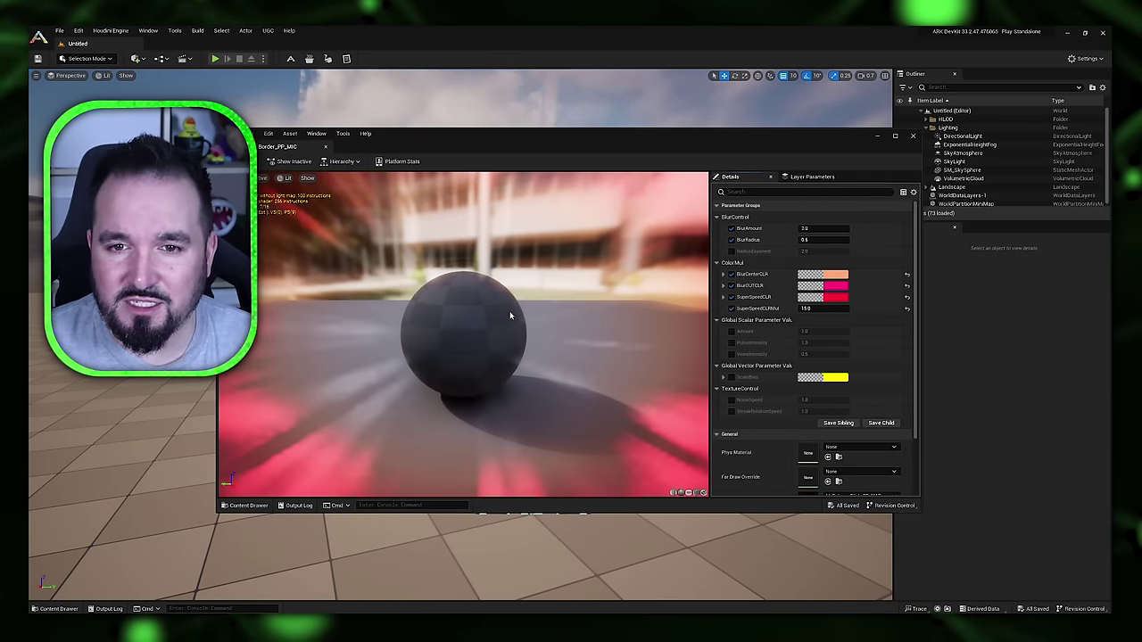
- Examine the Border_PP_MIC effect on the preview sphere from different angles and distances
scroll(509, 311, up, 4)
drag(510, 310, 469, 289)
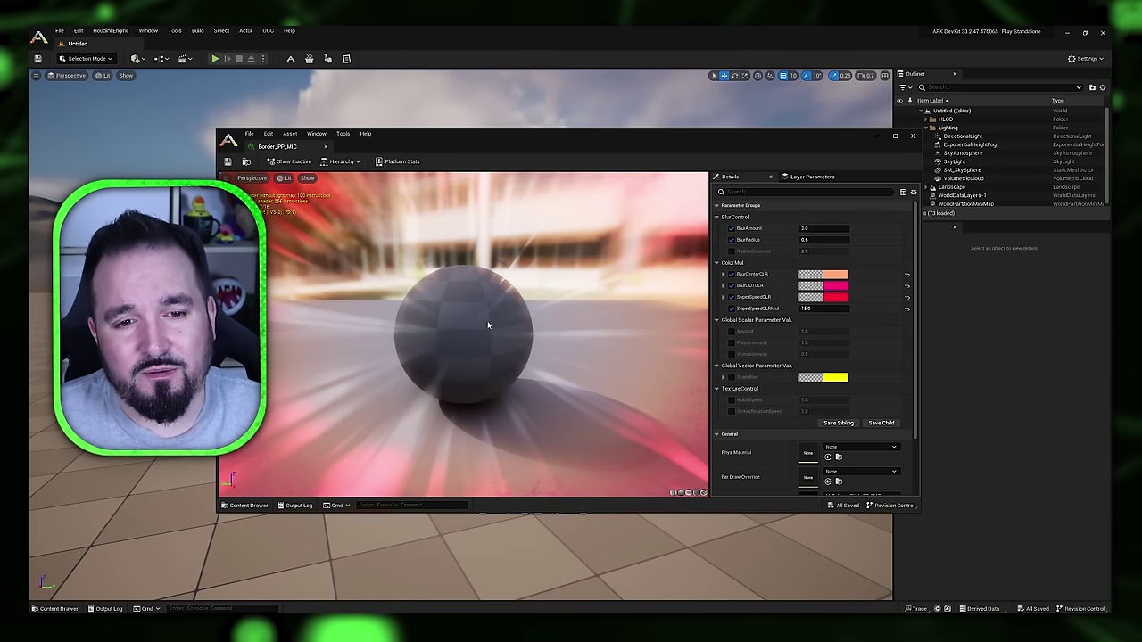
scroll(488, 326, down, 4)
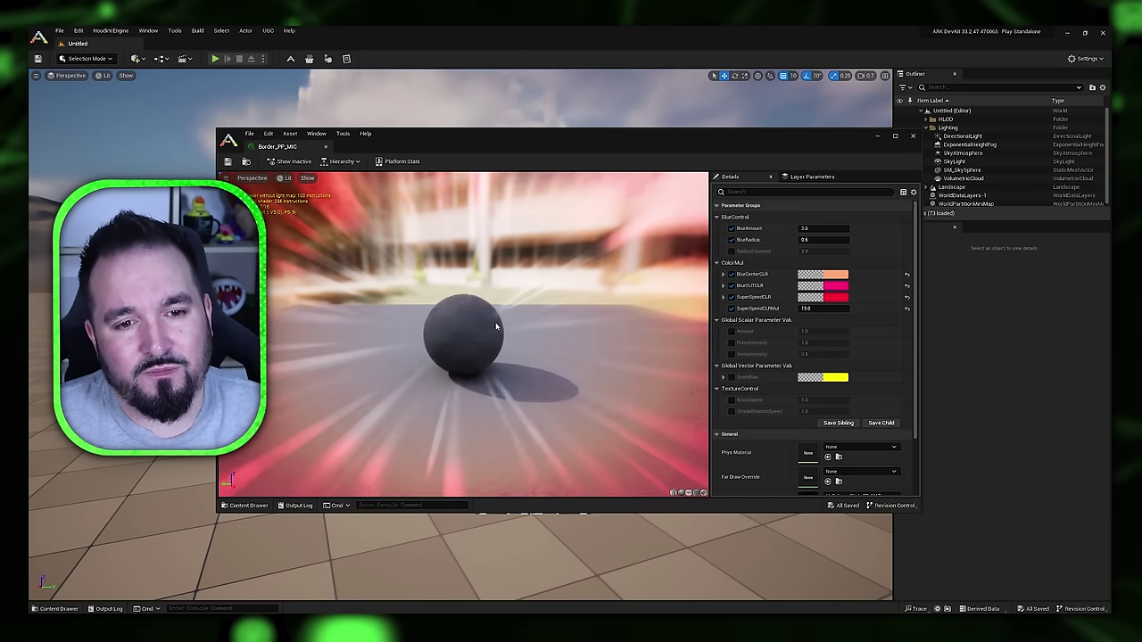
scroll(496, 325, up, 5)
scroll(497, 325, down, 6)
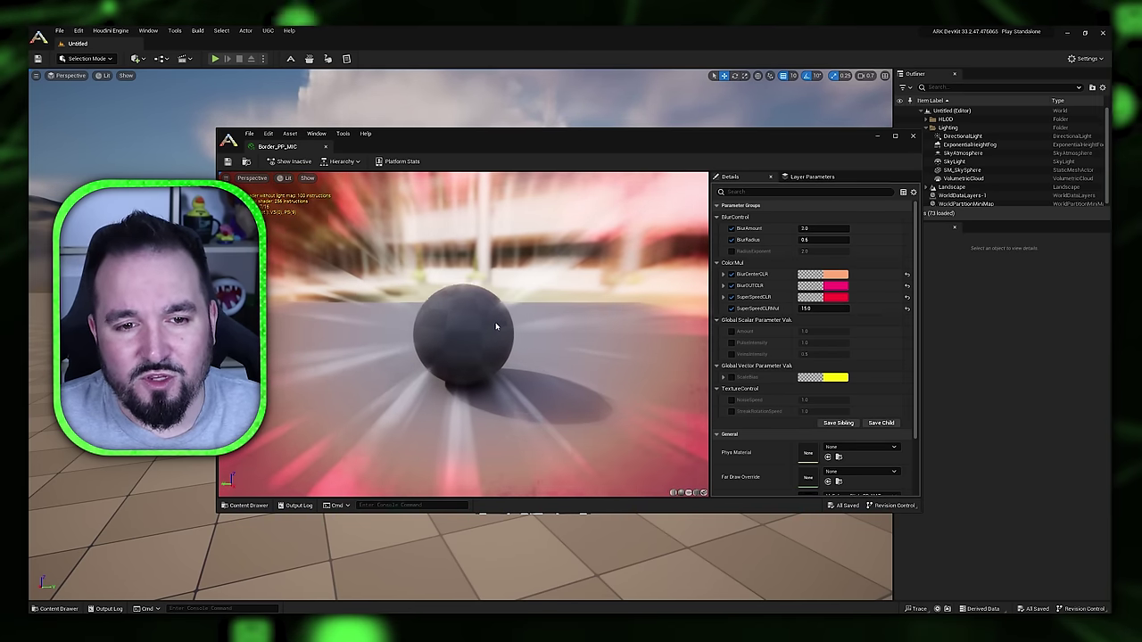
- Set the material's BlurCenterCLR colour to light green
click(837, 277)
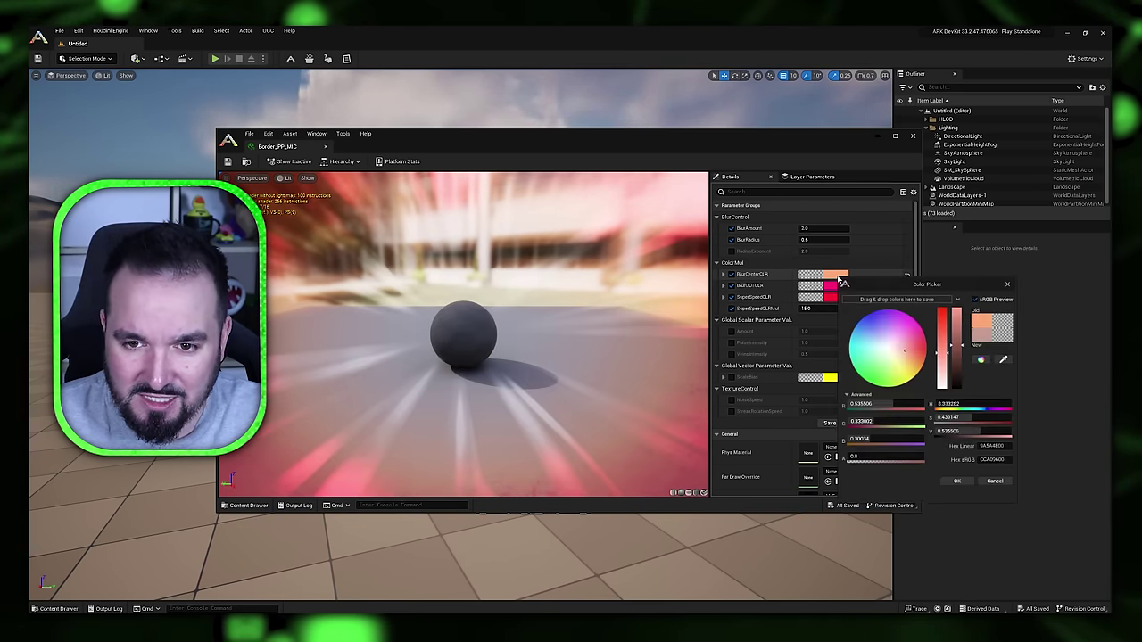
click(867, 376)
drag(867, 376, 866, 378)
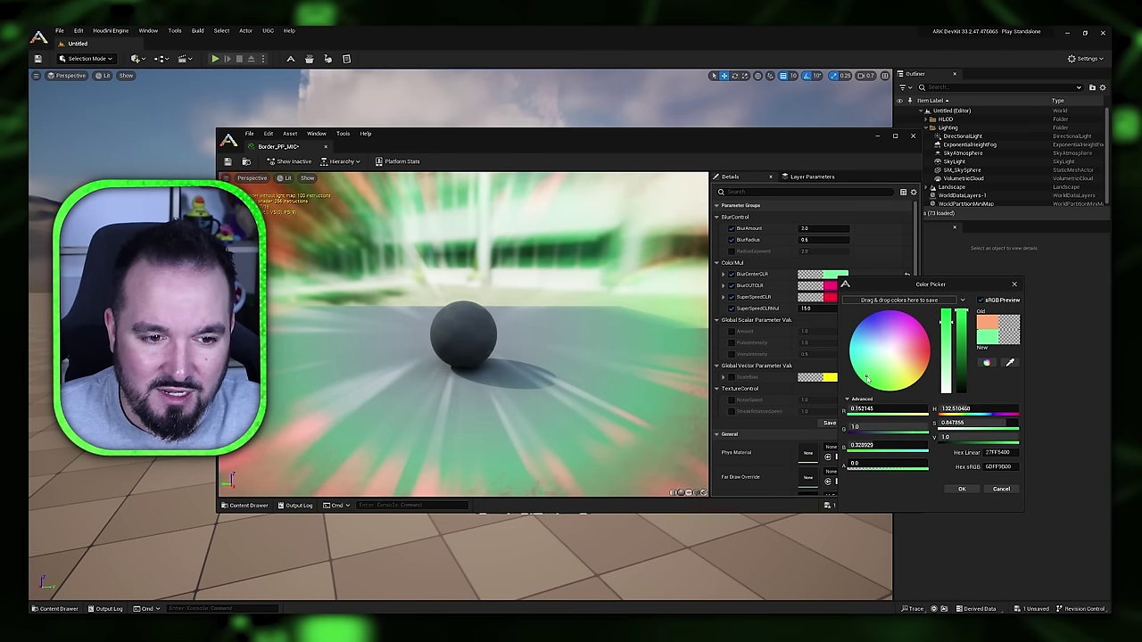
- Try several green shades for the BlurOUTCLR colour and darken it completely to black
click(825, 285)
click(869, 378)
drag(869, 378, 888, 388)
click(850, 379)
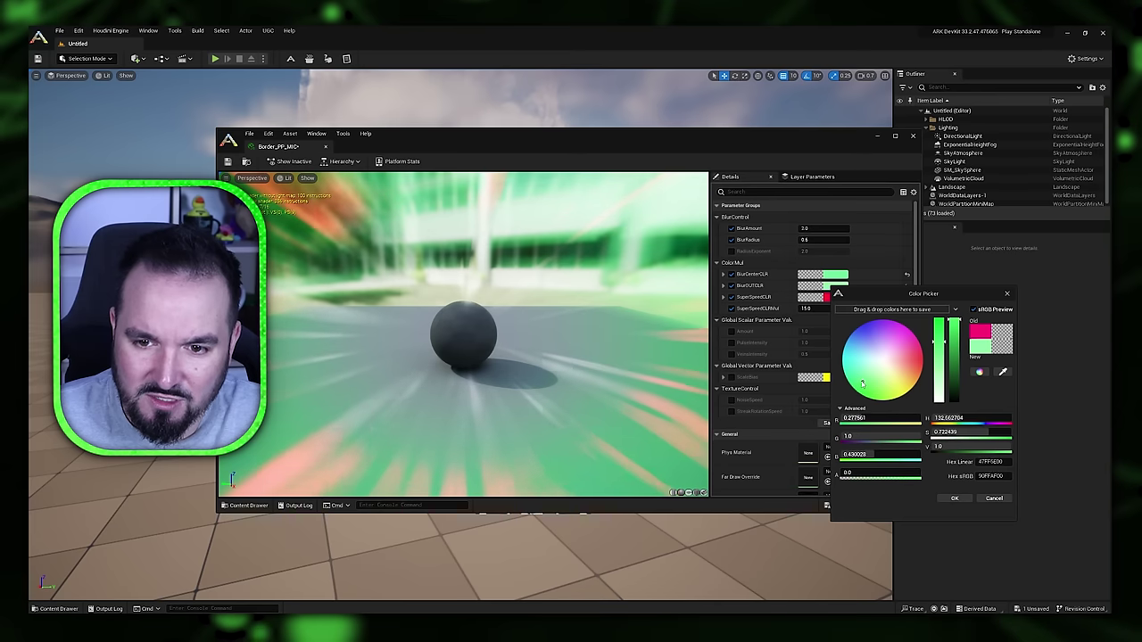
click(869, 368)
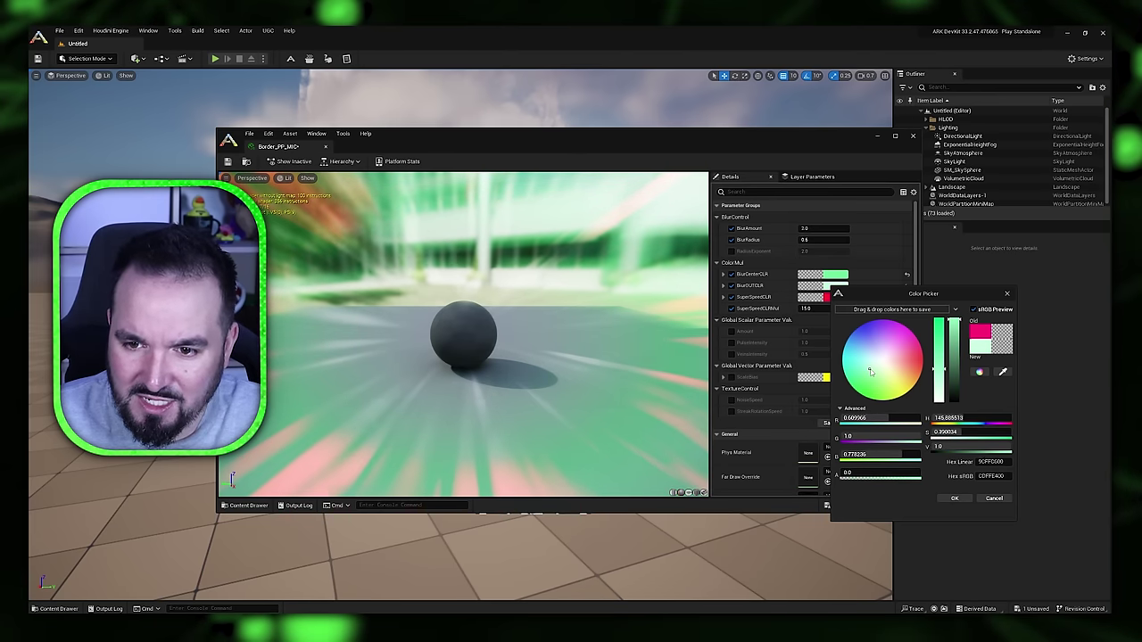
click(954, 373)
drag(954, 378, 956, 408)
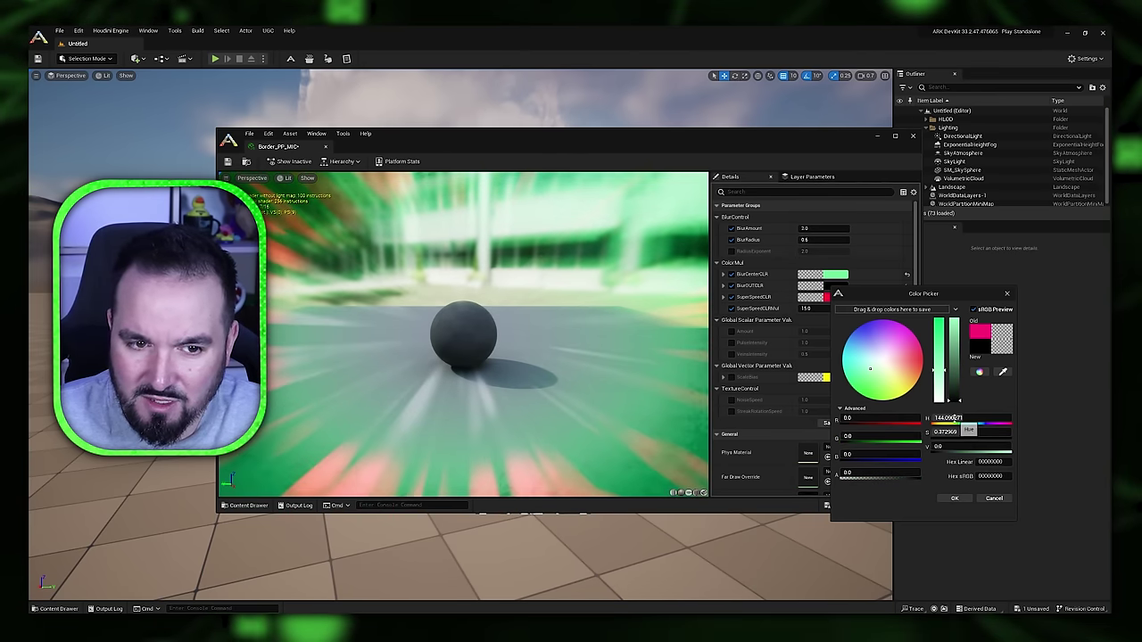
- Try green and cyan shades for the SuperSpeedCLR colour and settle on a pale yellow-green
click(822, 298)
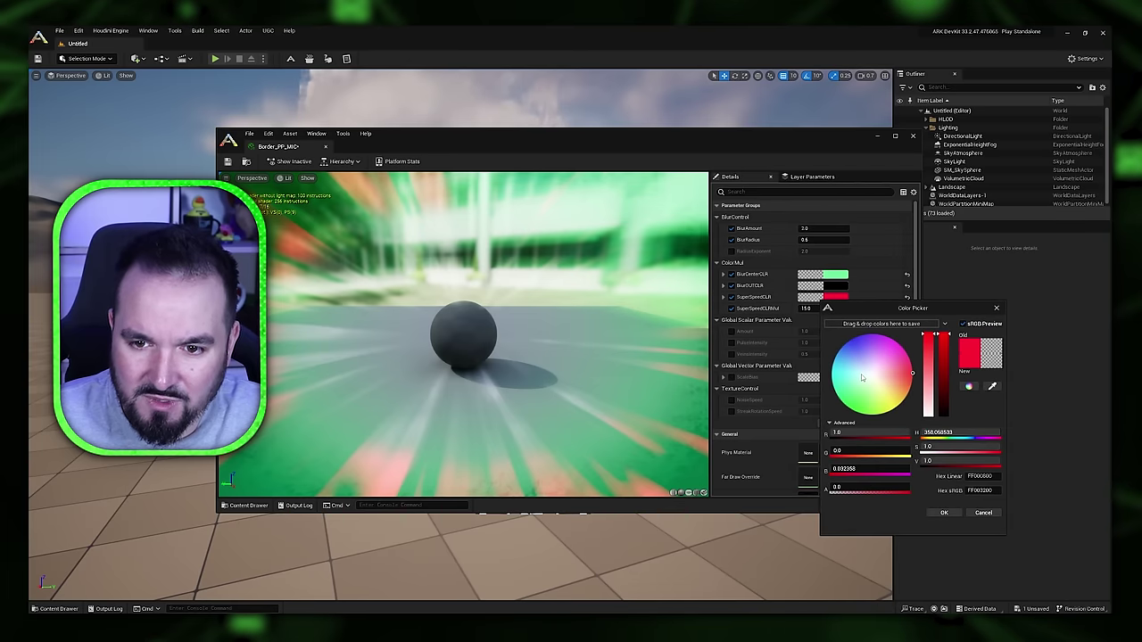
click(836, 401)
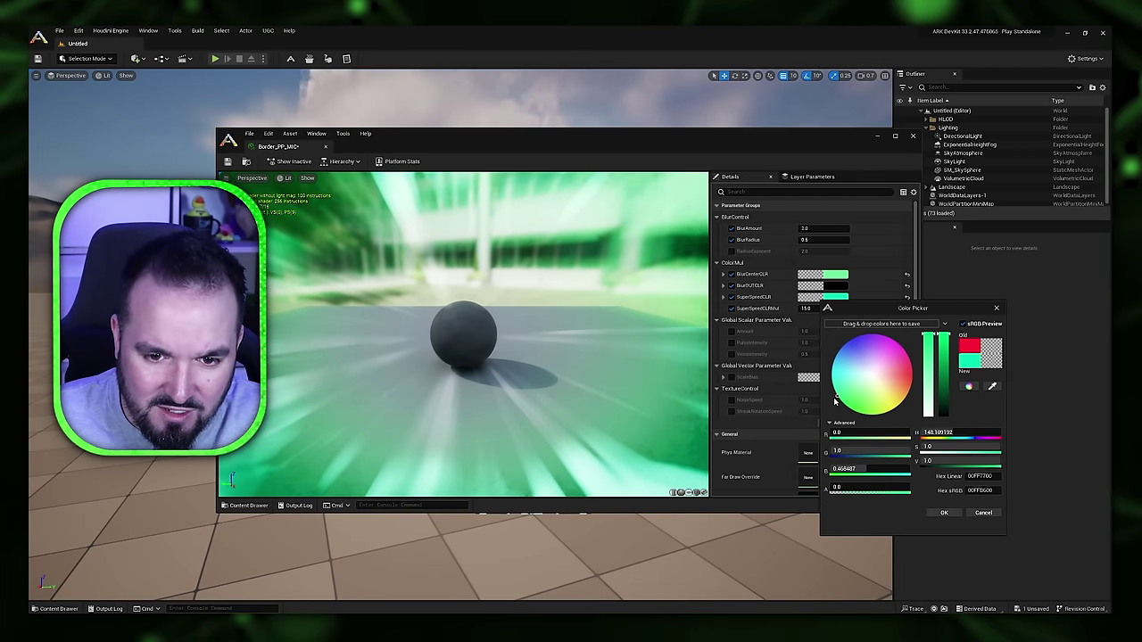
click(827, 371)
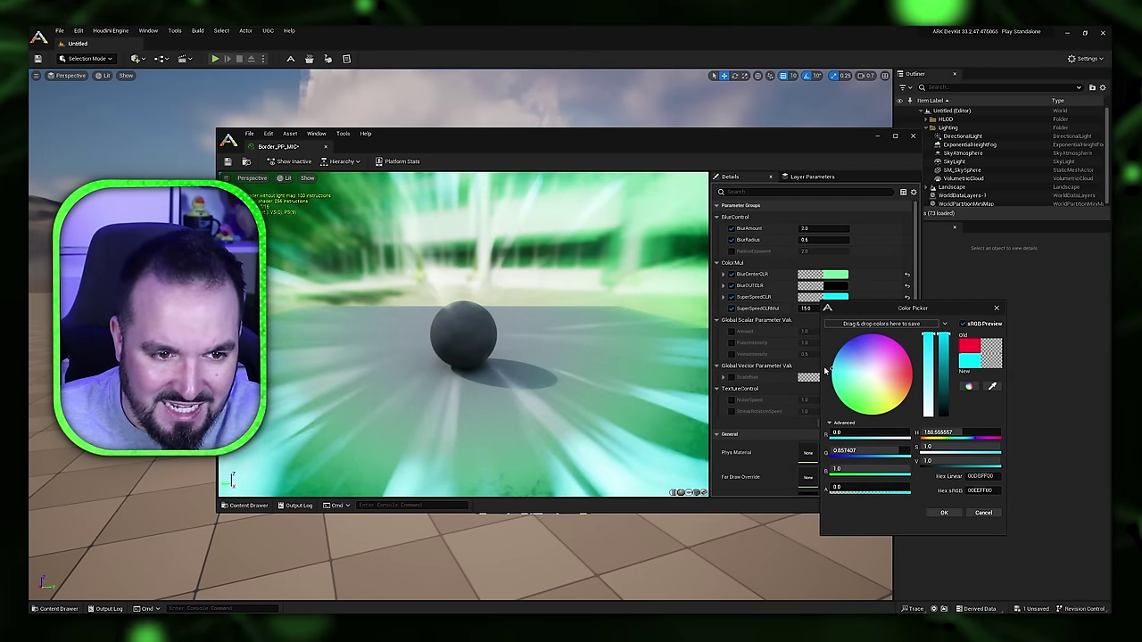
click(872, 408)
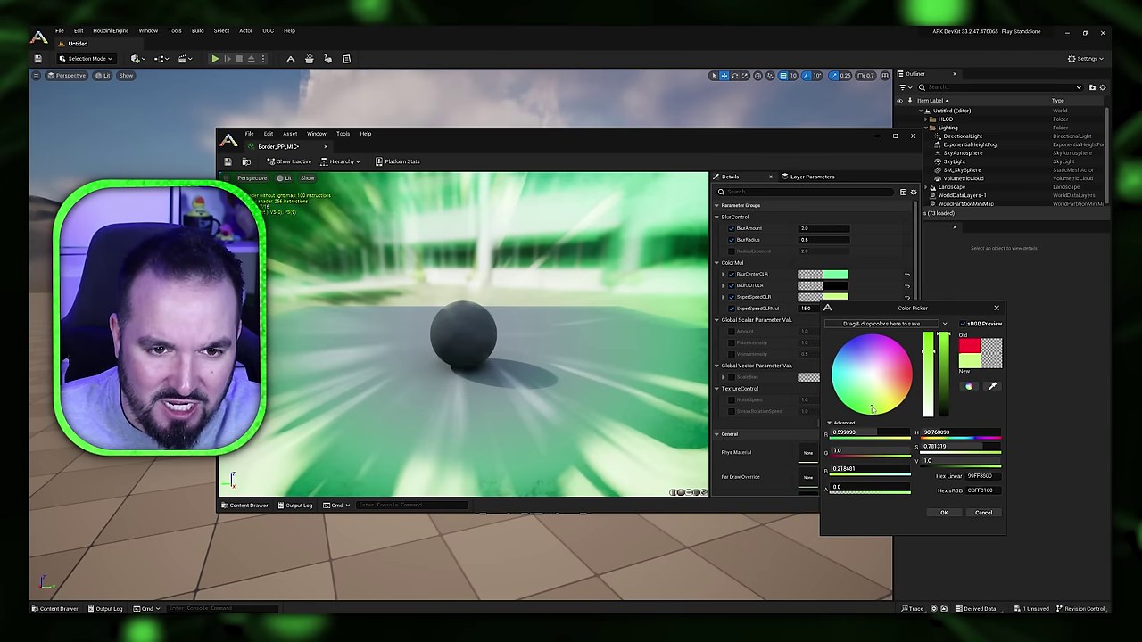
click(868, 404)
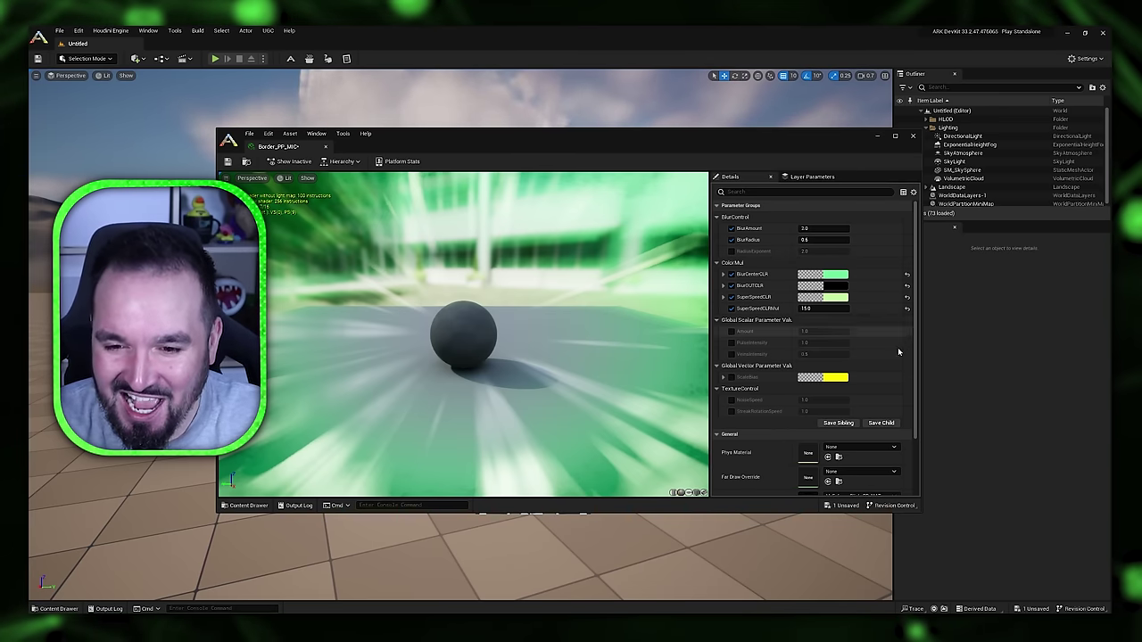
drag(919, 385, 921, 461)
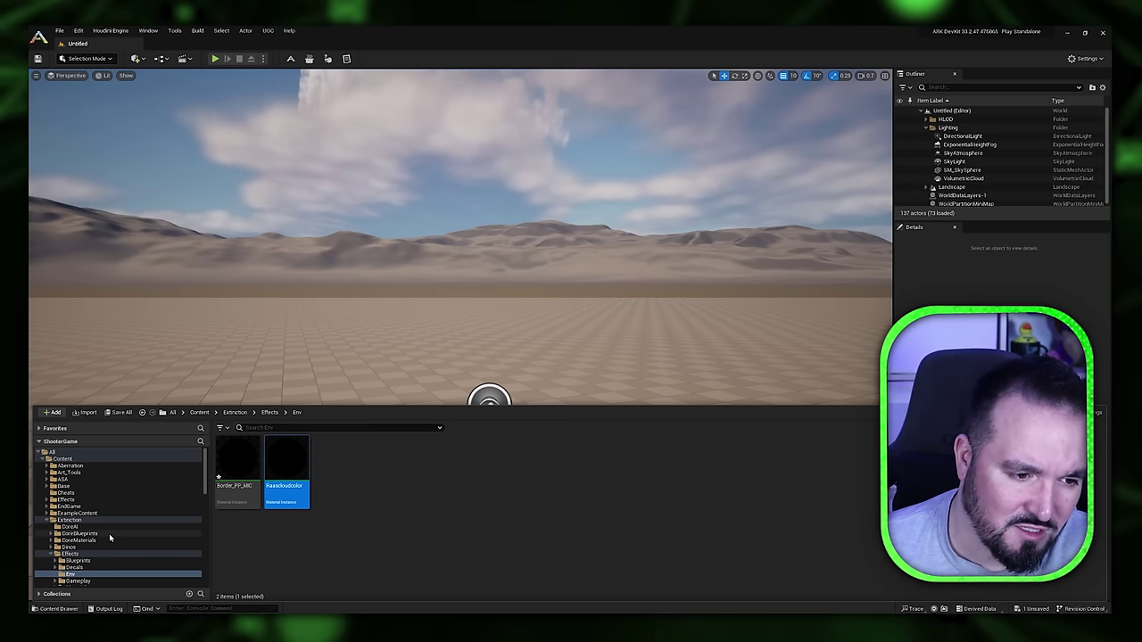
- Open the FX_Wind_Wisp_2 static mesh from the Mesh/Environment/Wind folder of the Extinction effects
scroll(105, 541, down, 3)
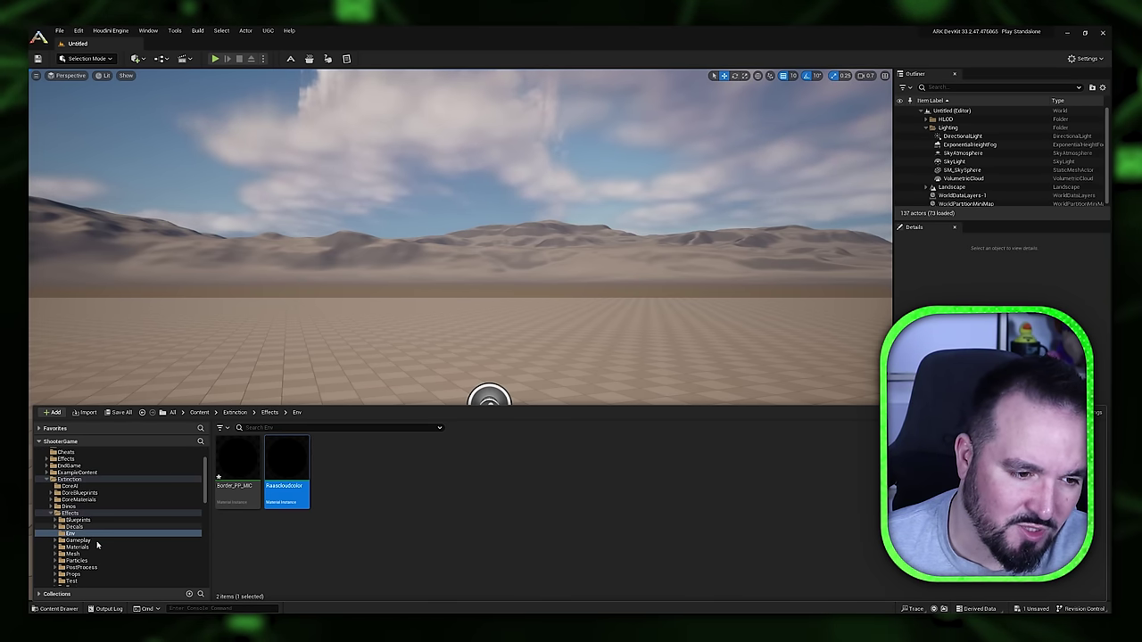
scroll(98, 545, down, 3)
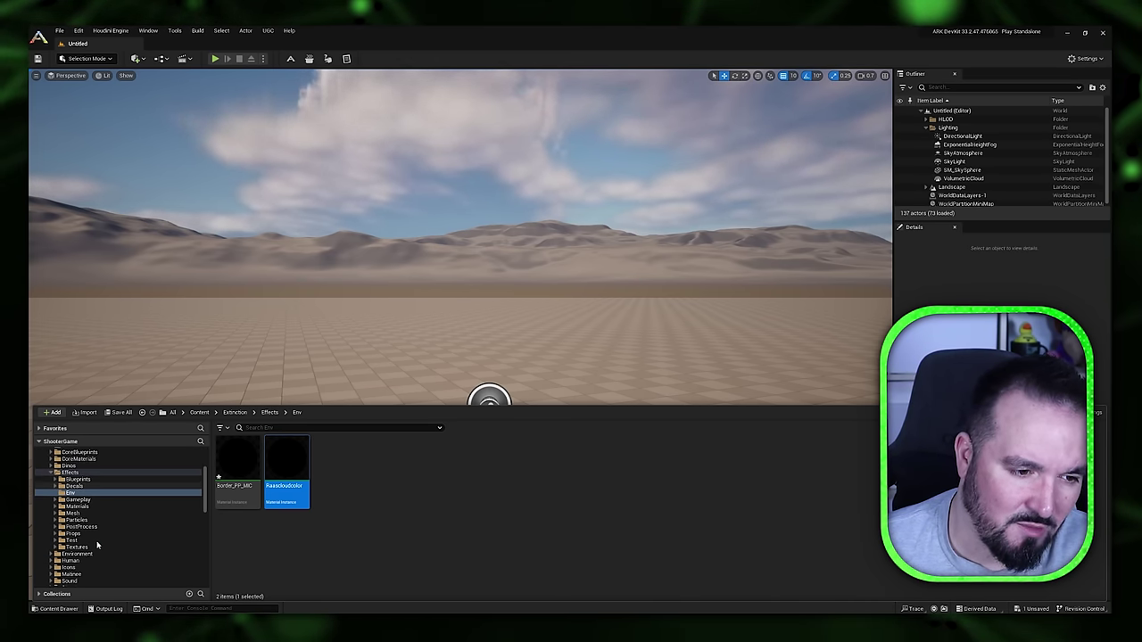
click(55, 514)
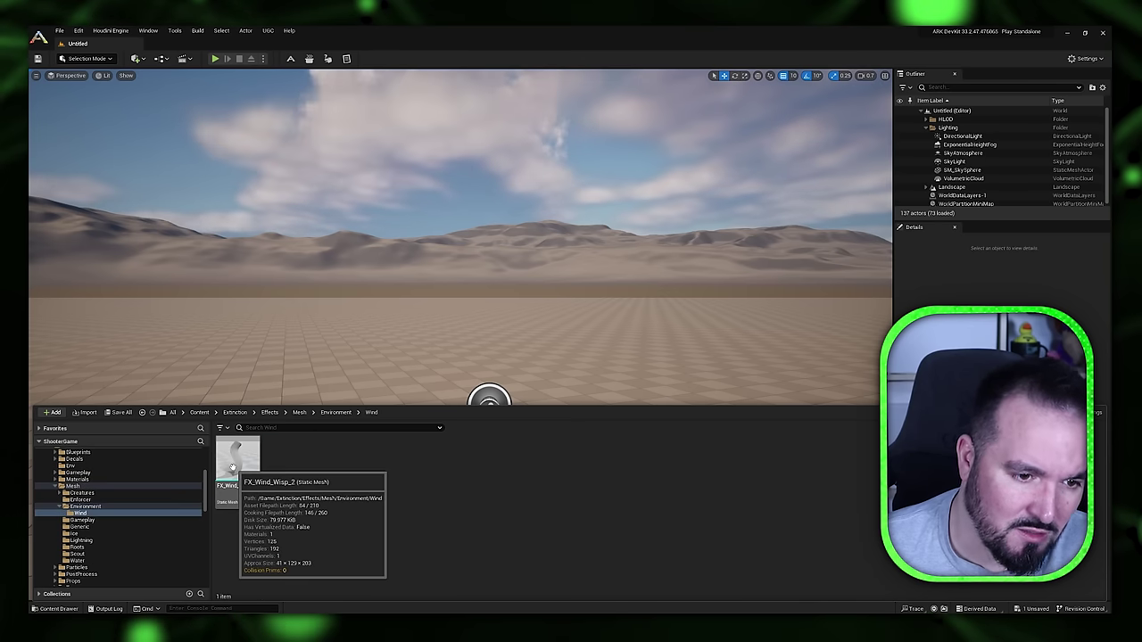
double_click(235, 459)
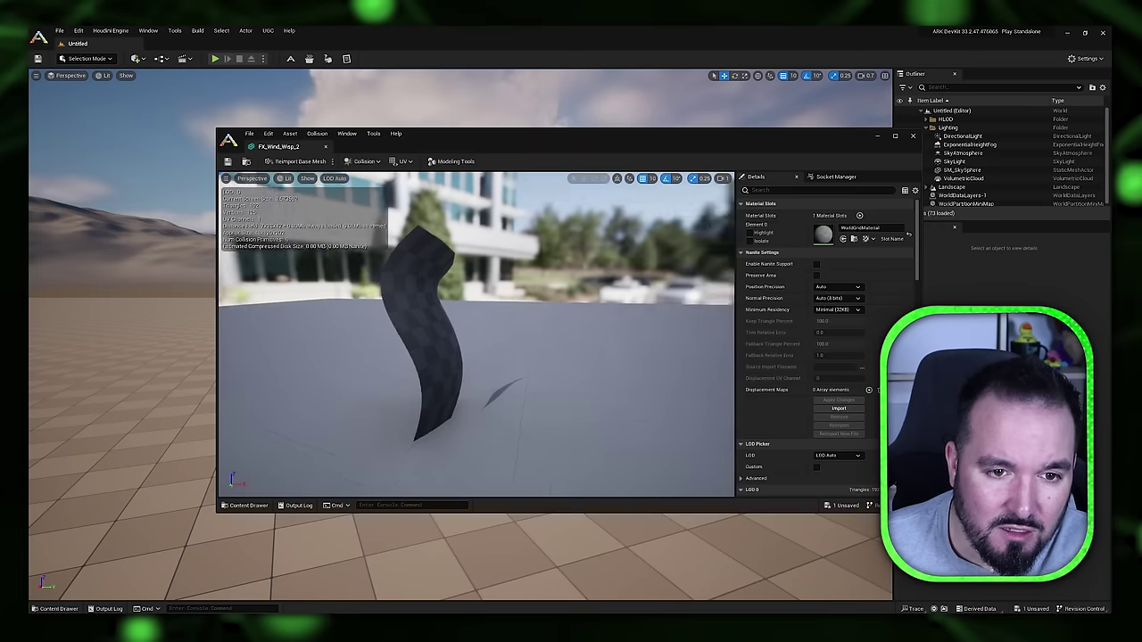
- Examine the wind wisp mesh from different angles and distances, and close its editor
right_drag(489, 348, 457, 350)
scroll(489, 348, down, 5)
scroll(489, 349, up, 4)
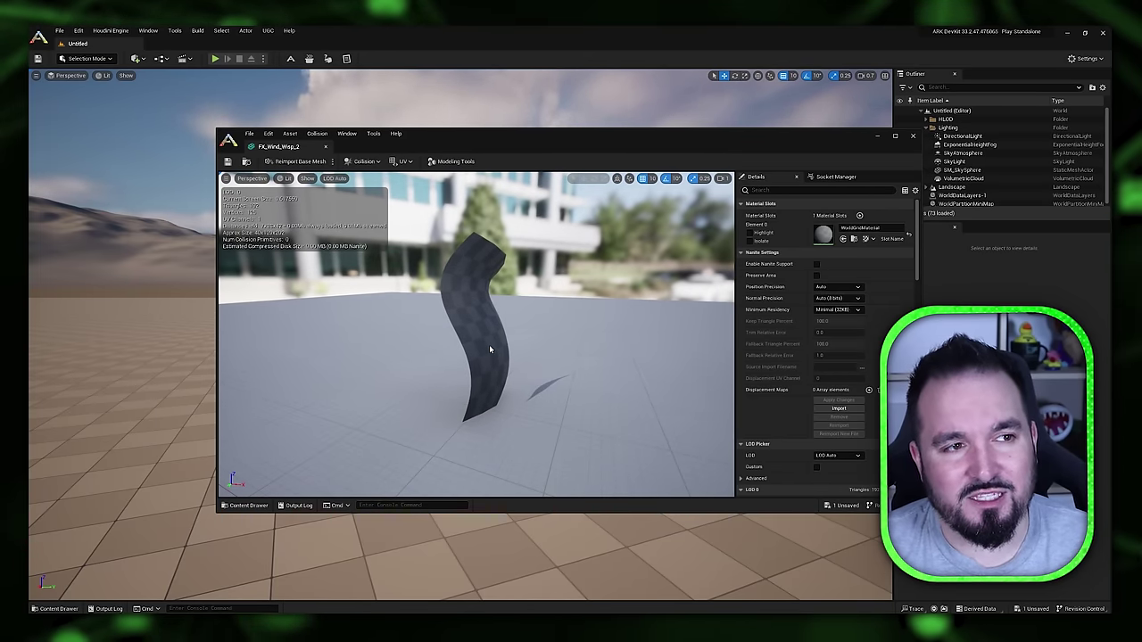
click(912, 136)
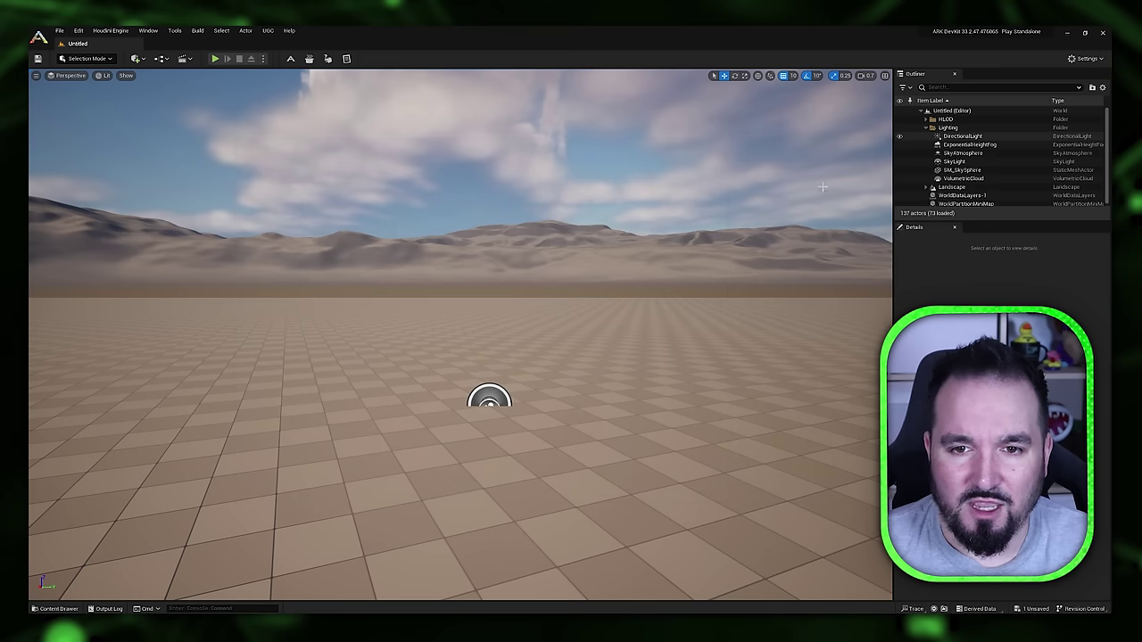
- Browse the Gameplay and Generic mesh folders of the Extinction effects, and place FX_Cube_IsoParm in the level
click(61, 610)
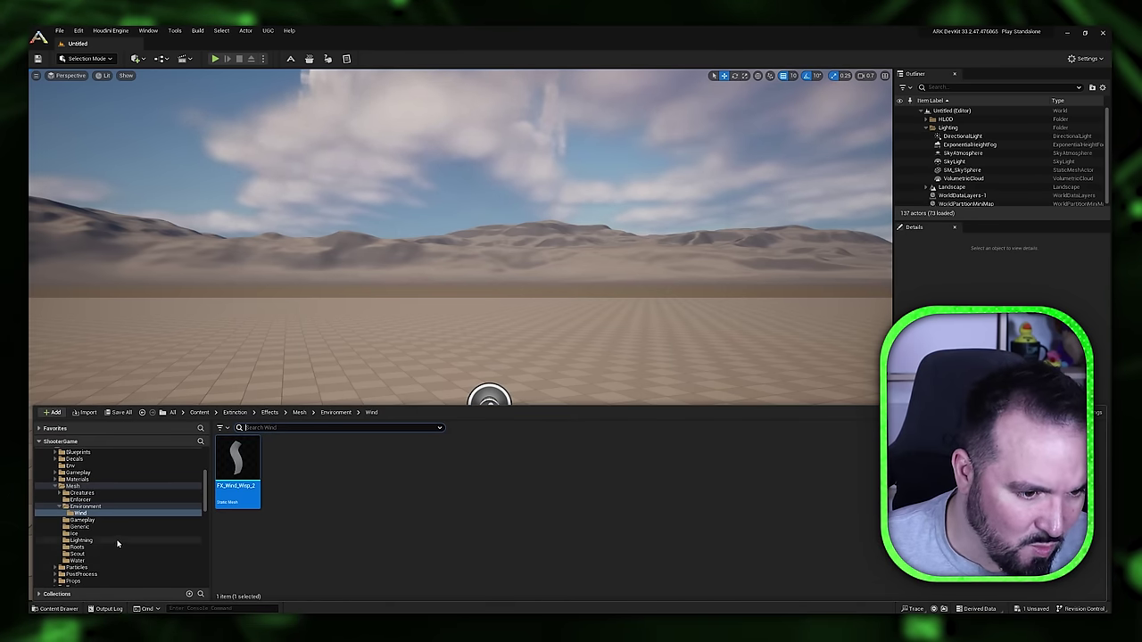
click(60, 507)
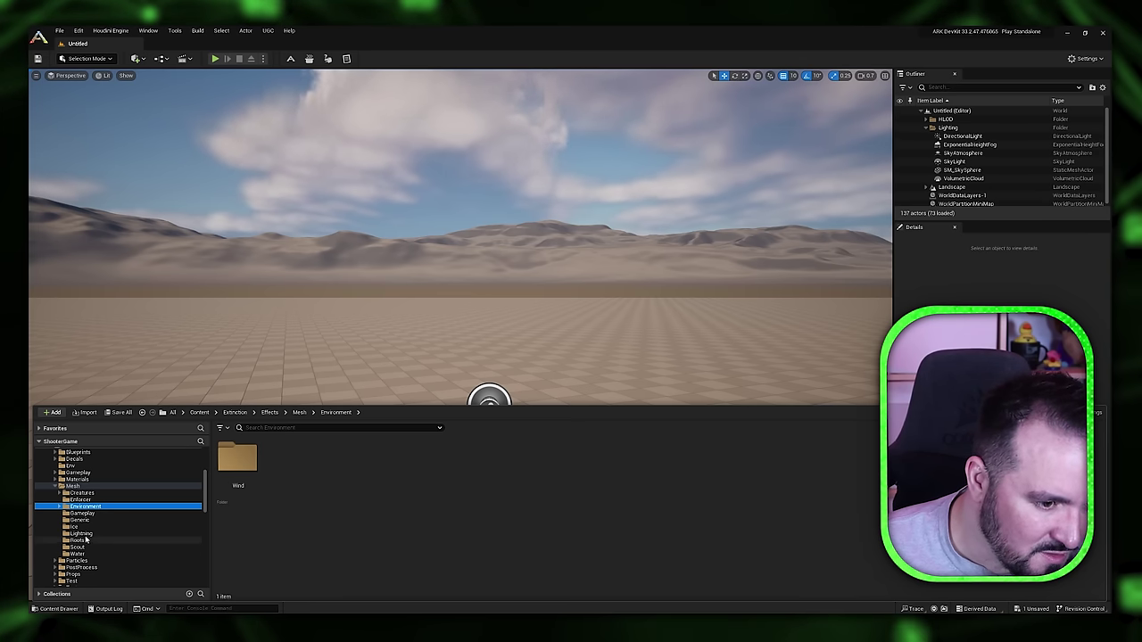
click(85, 514)
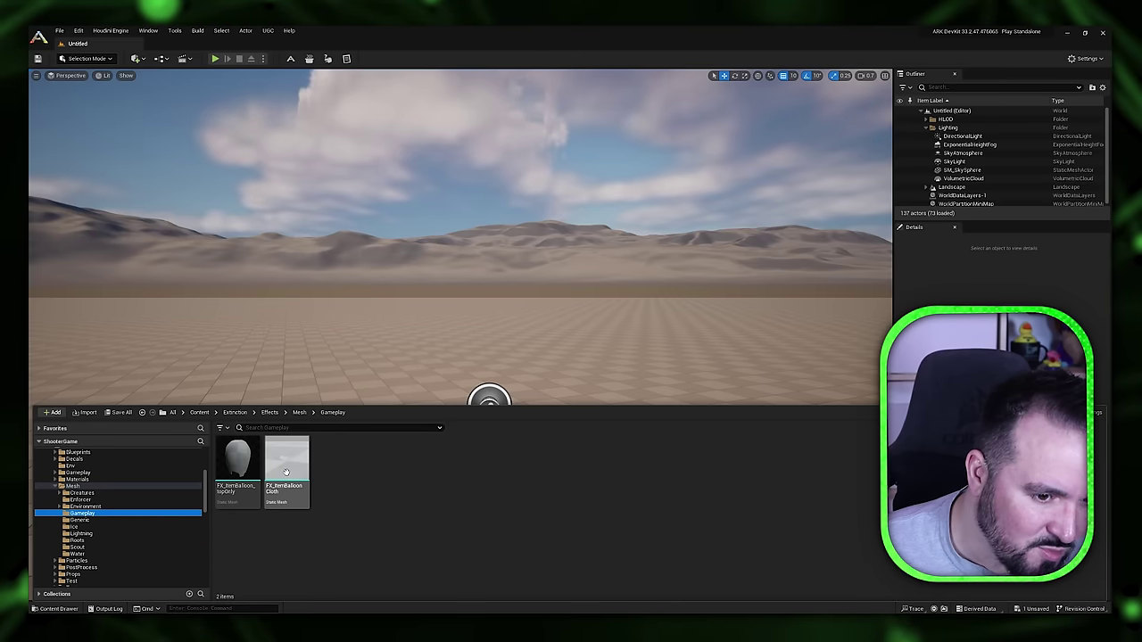
click(81, 521)
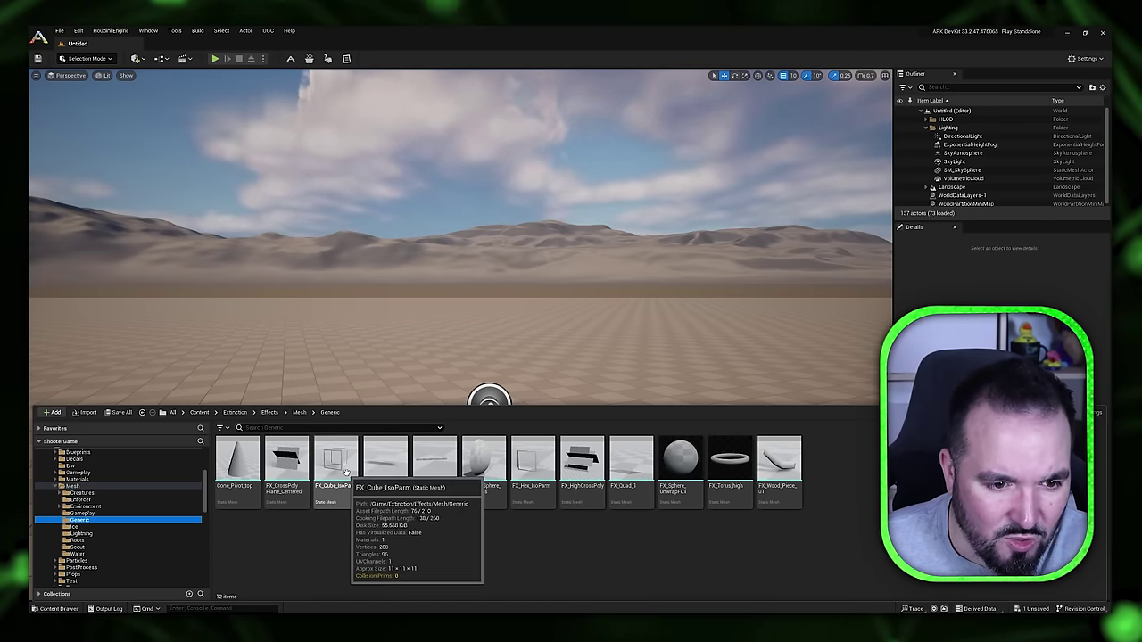
drag(342, 474, 400, 368)
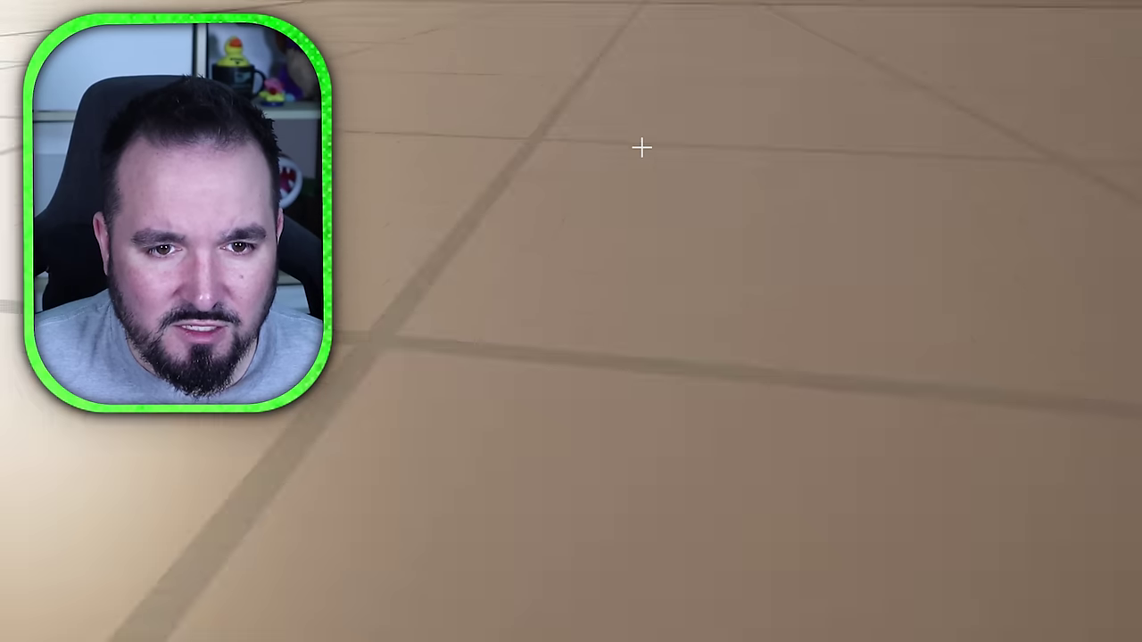
- Set the scale of the placed FX_Cube_IsoParm to 2.0 on all three axes
scroll(641, 147, down, 4)
right_drag(642, 147, 652, 109)
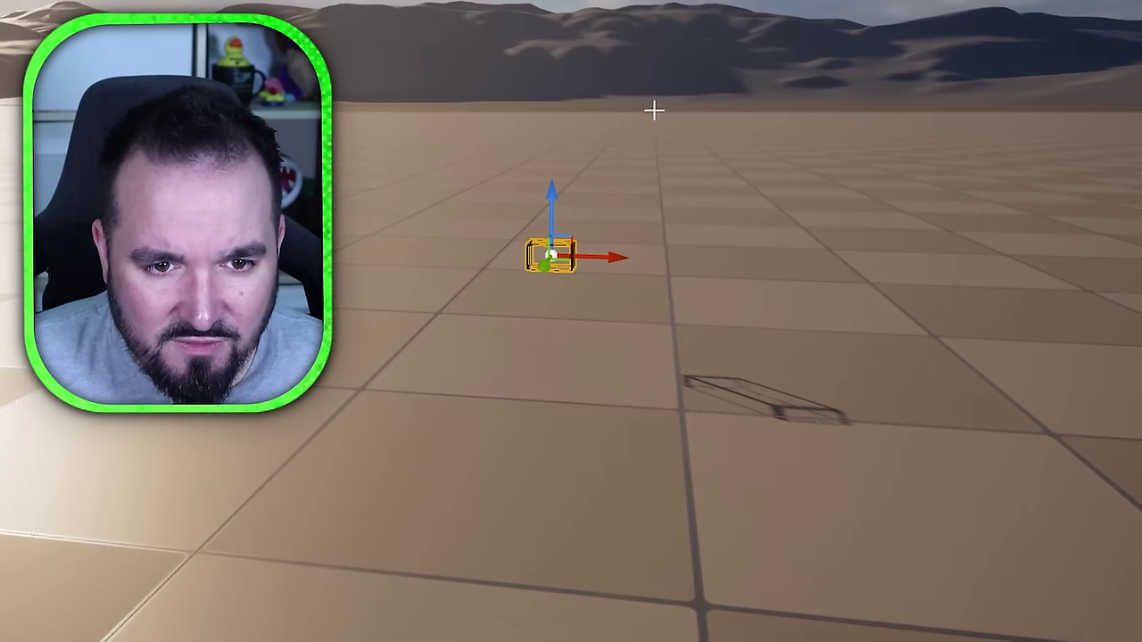
scroll(645, 199, up, 5)
scroll(756, 290, down, 1)
scroll(757, 289, down, 5)
scroll(759, 286, up, 5)
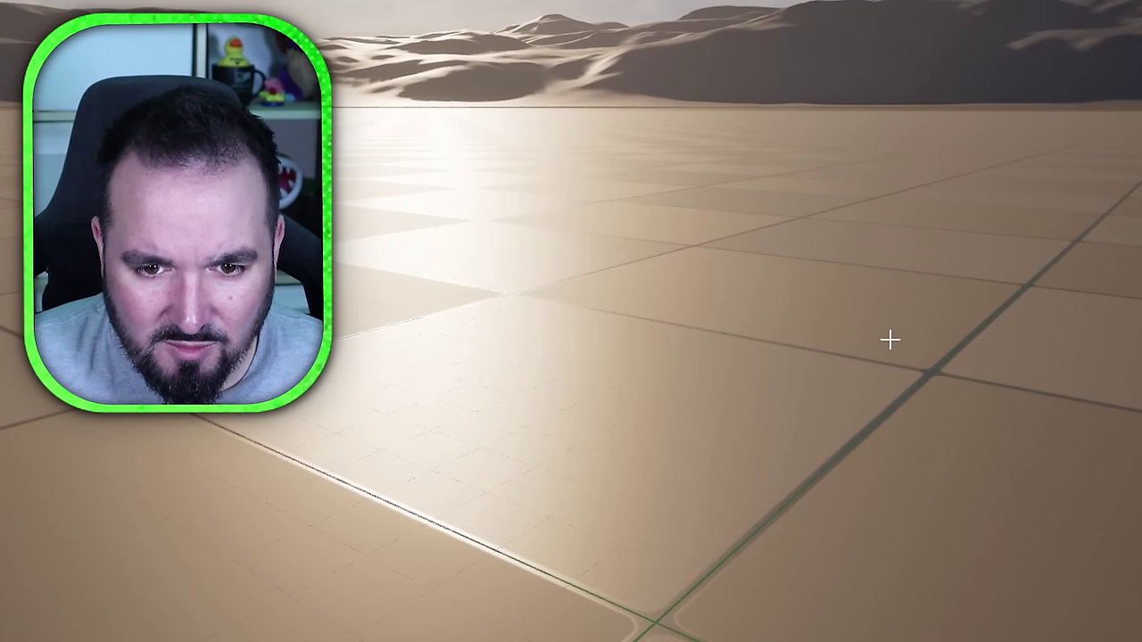
key(d)
right_drag(890, 339, 874, 320)
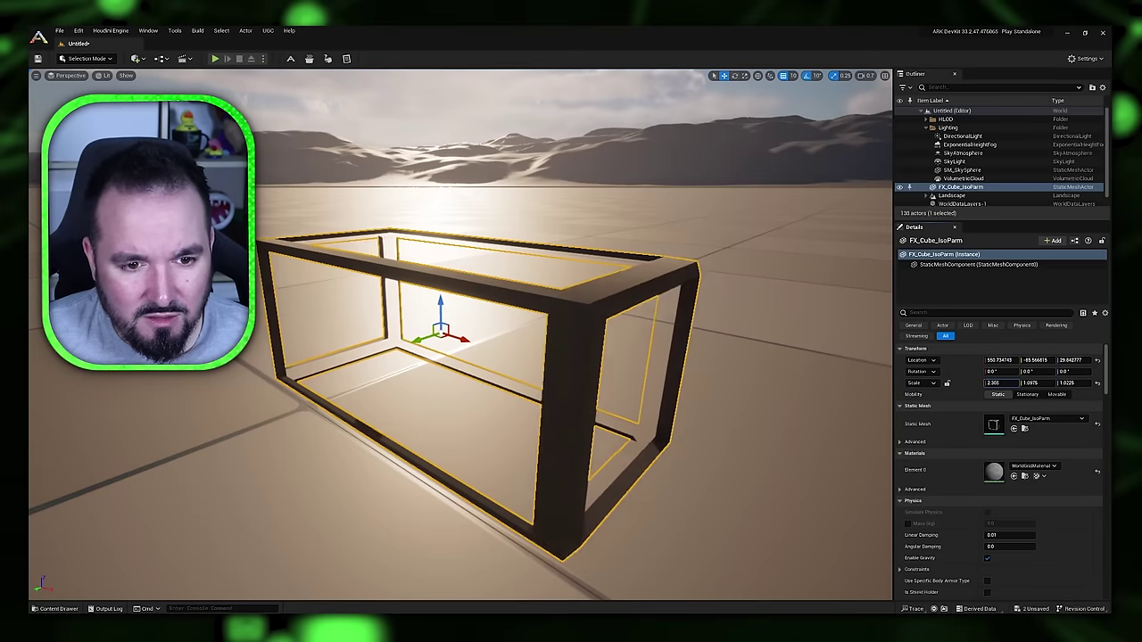
mouse_move(1001, 382)
mouse_down()
mouse_move(1032, 382)
mouse_move(1019, 382)
mouse_up()
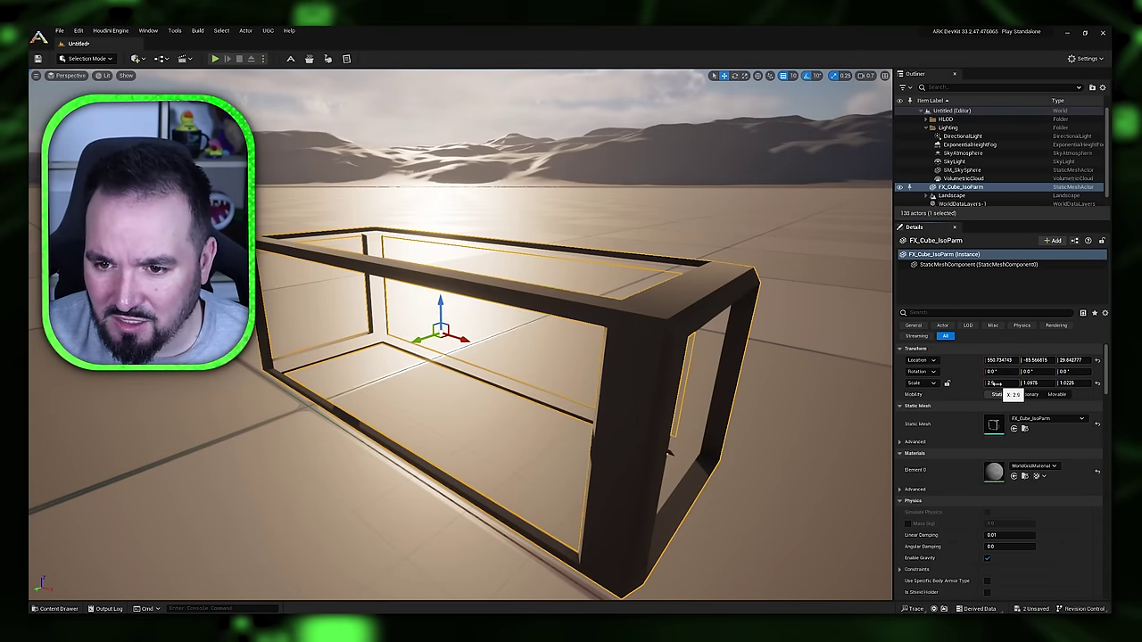
click(1034, 384)
text(2)
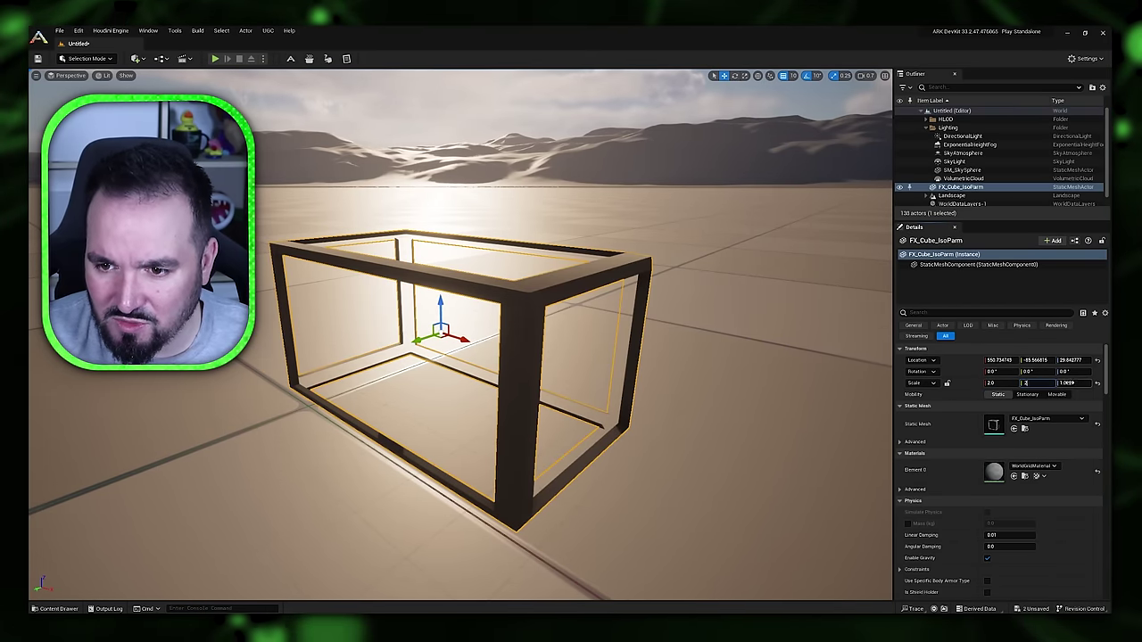
click(1074, 384)
text(2)
click(1047, 385)
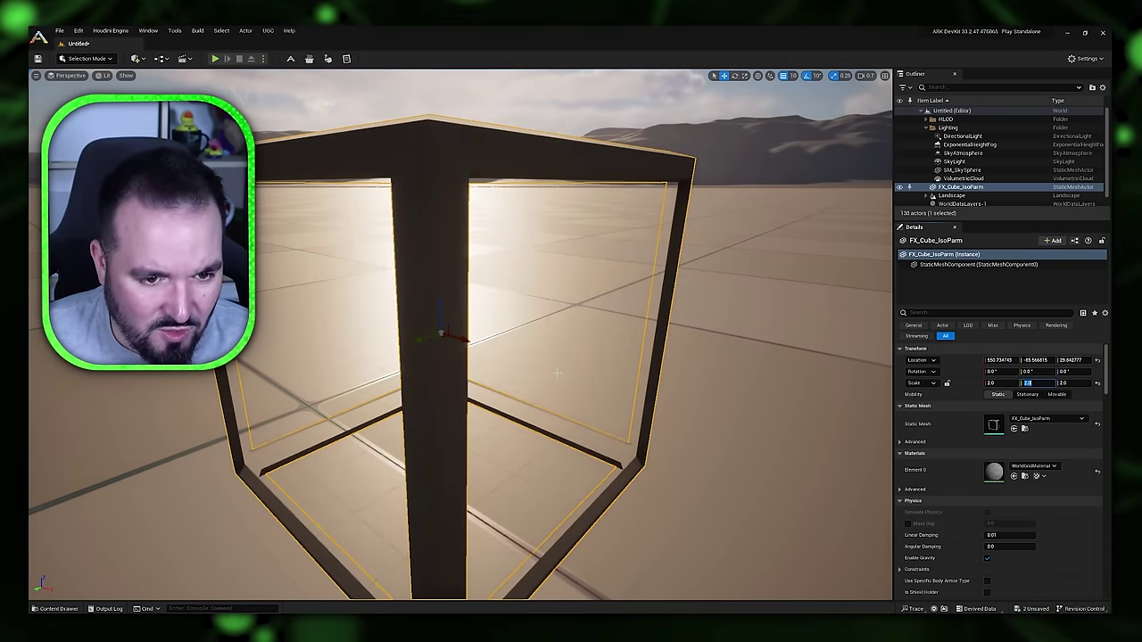
- Find the Raascloudcolor material instance in the Effects Env folder by searching for "raas", and apply it to the wireframe cube
scroll(557, 373, down, 3)
scroll(552, 368, up, 3)
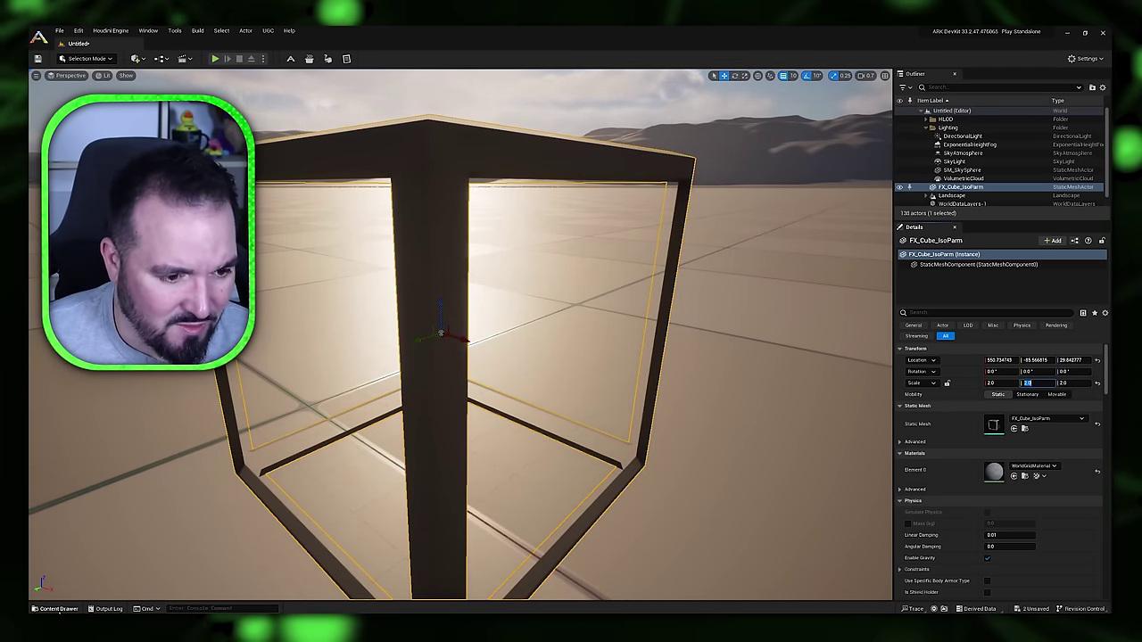
click(58, 608)
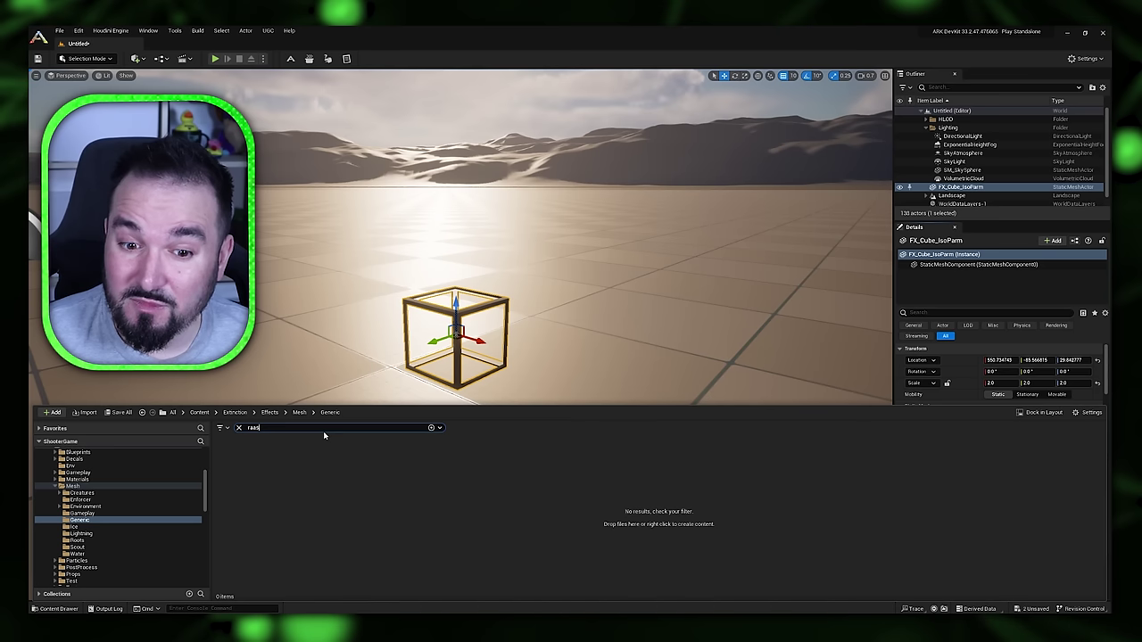
click(75, 466)
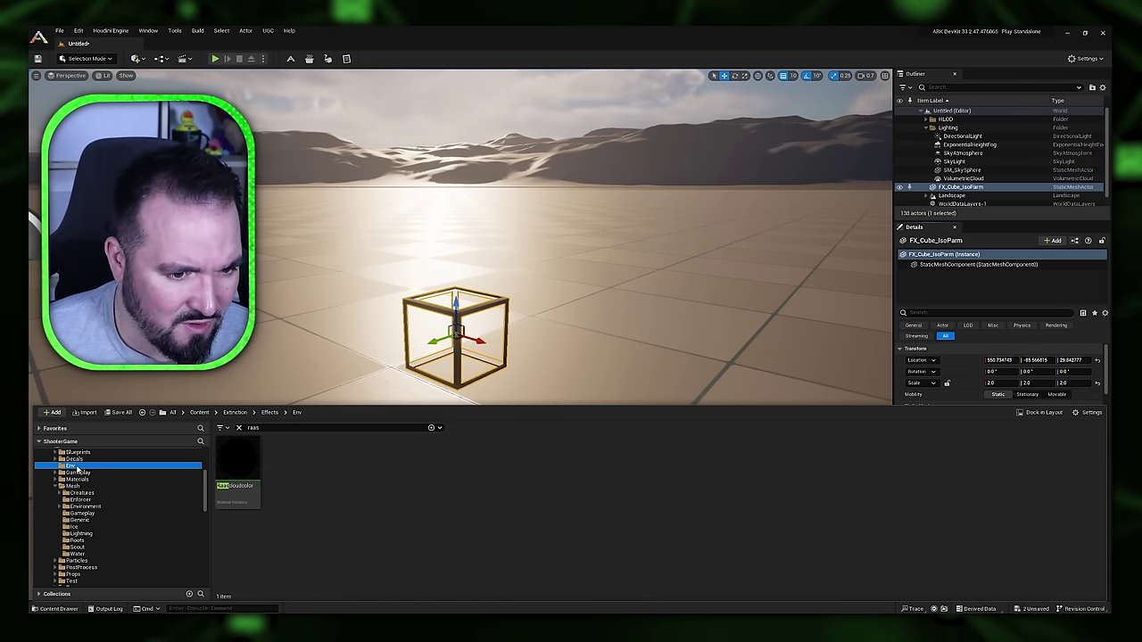
drag(237, 464, 456, 322)
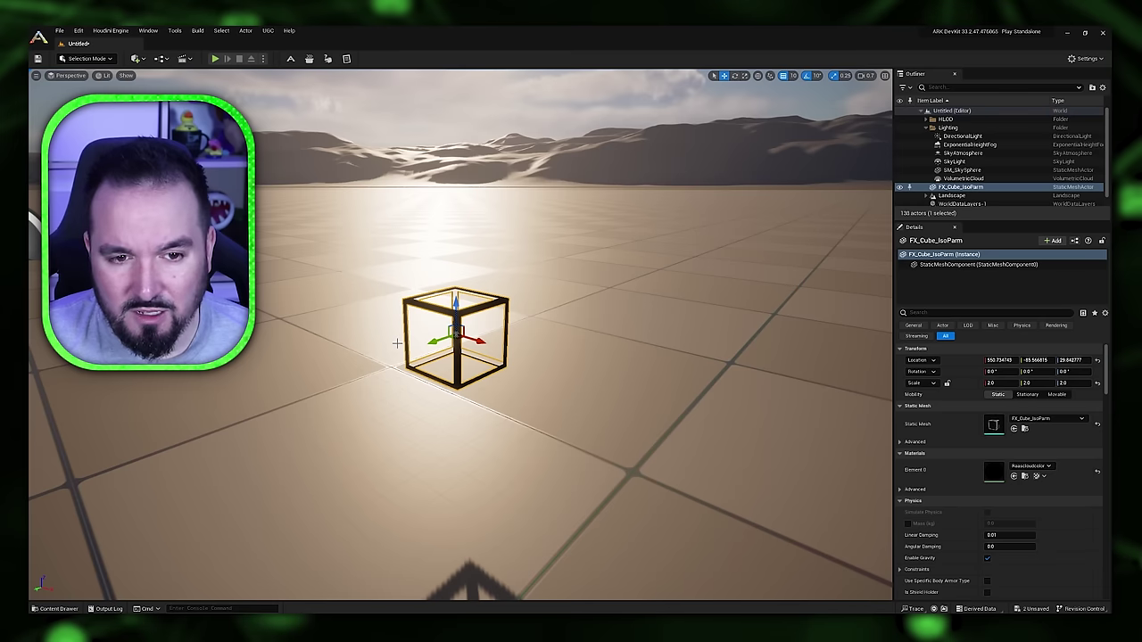
- Play the level in the editor viewport and walk the character forward
scroll(428, 345, up, 4)
scroll(428, 344, down, 2)
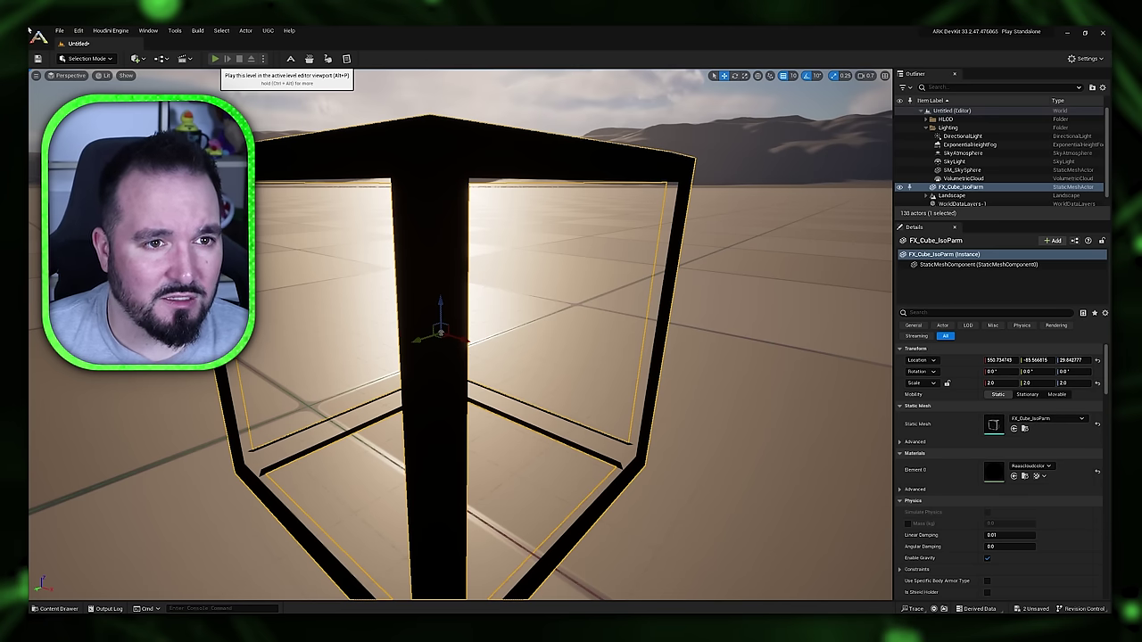
click(215, 59)
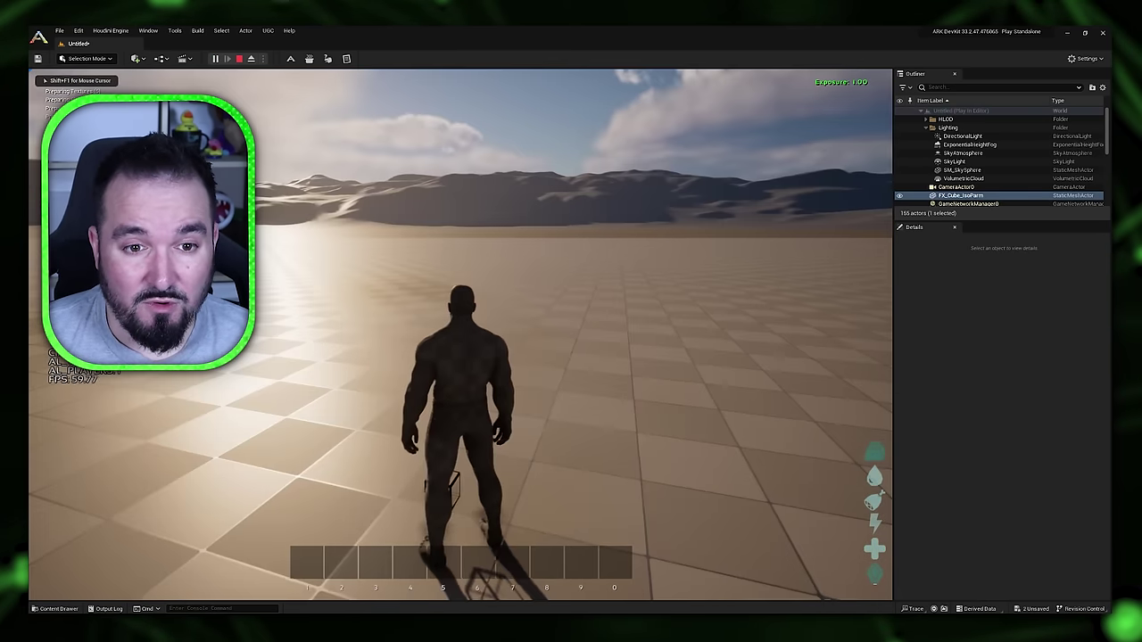
key(w)
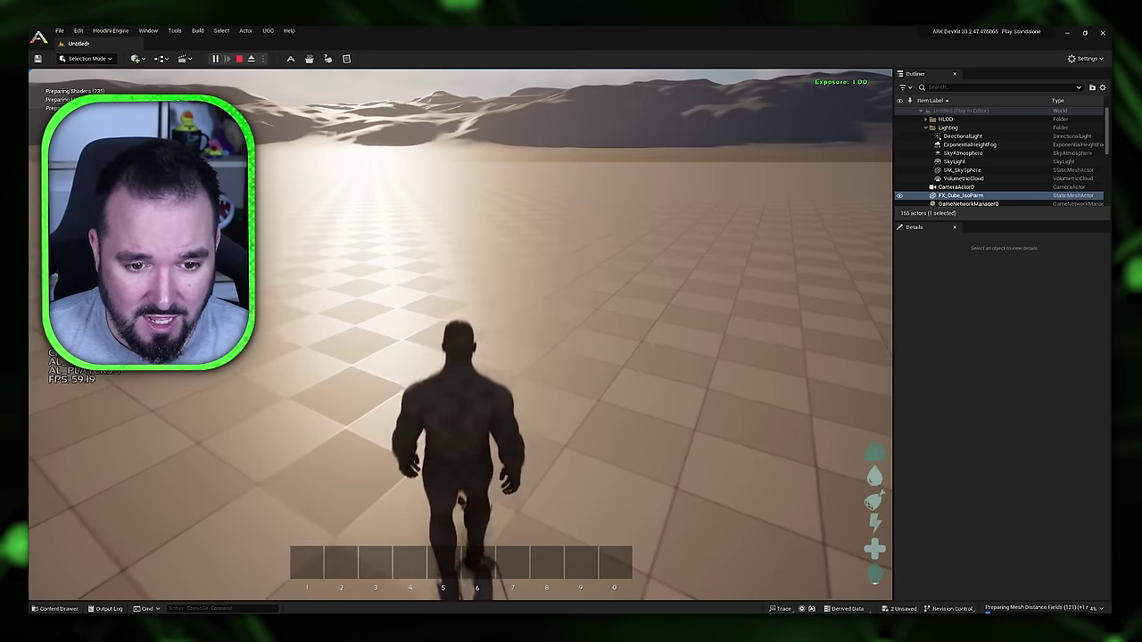
- Look at the placed wireframe cube from the playing character's view, and end the play session
scroll(460, 334, up, 3)
scroll(460, 334, down, 3)
key(w)
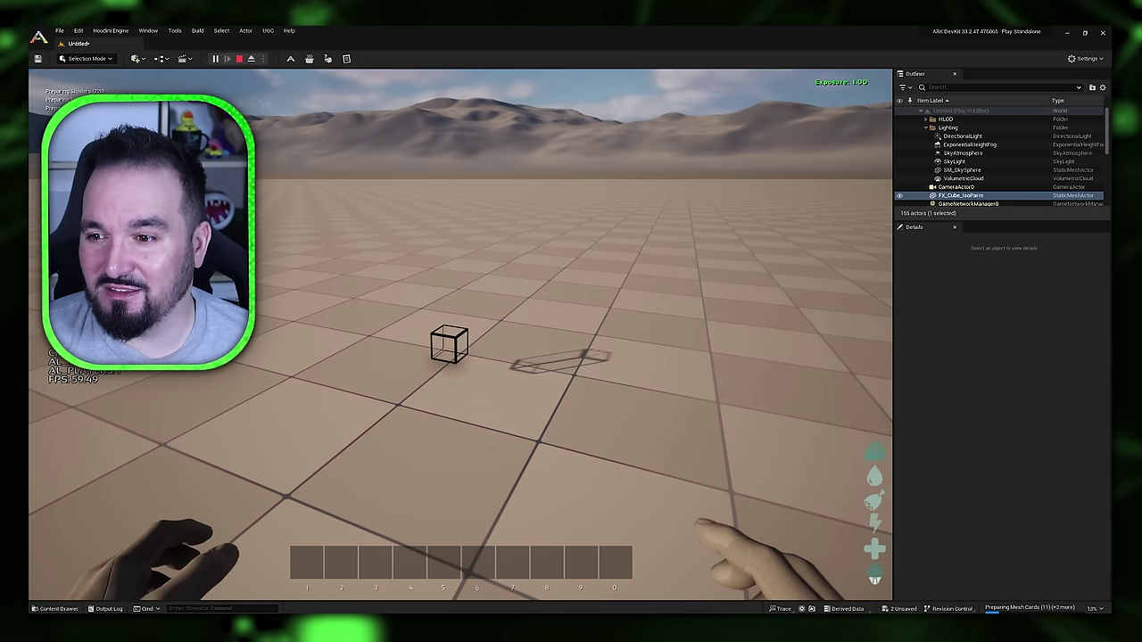
key(super)
key(super)
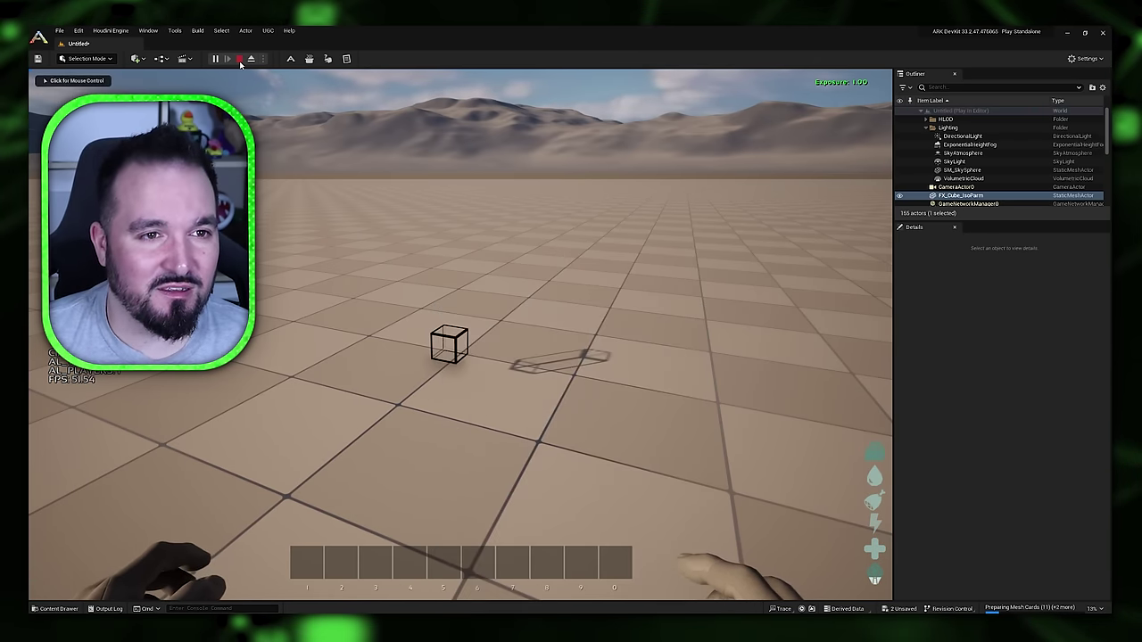
click(239, 58)
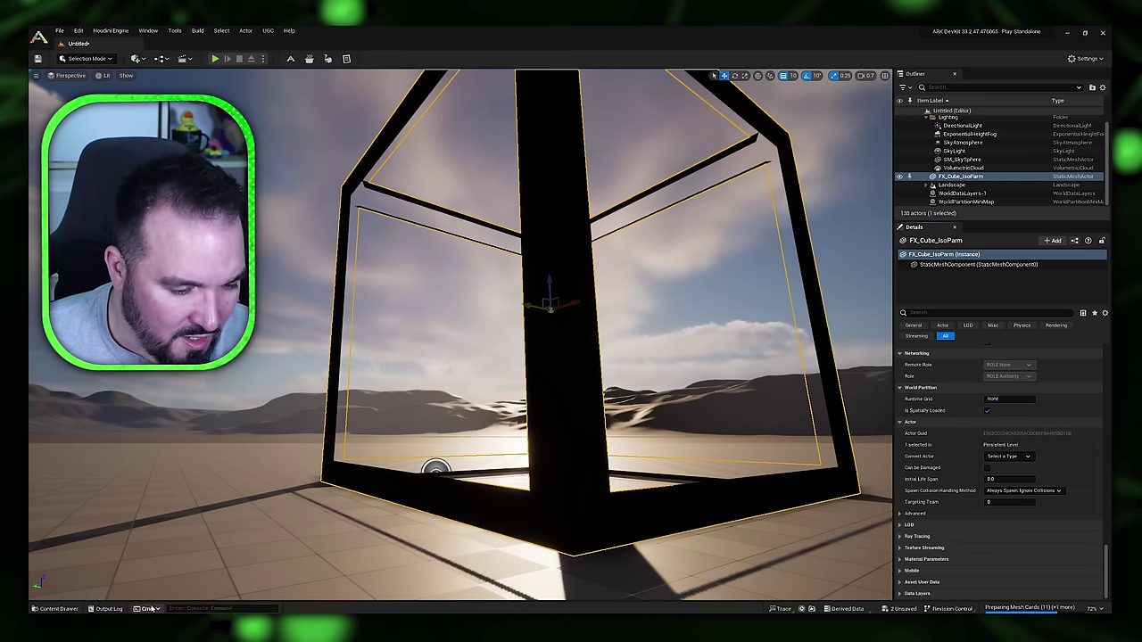
- Place the SM_Crate_Wooden_Big mesh from the WoodenPropPack Meshes folder in the level near the wireframe cube
right_drag(398, 438, 368, 496)
scroll(398, 438, down, 5)
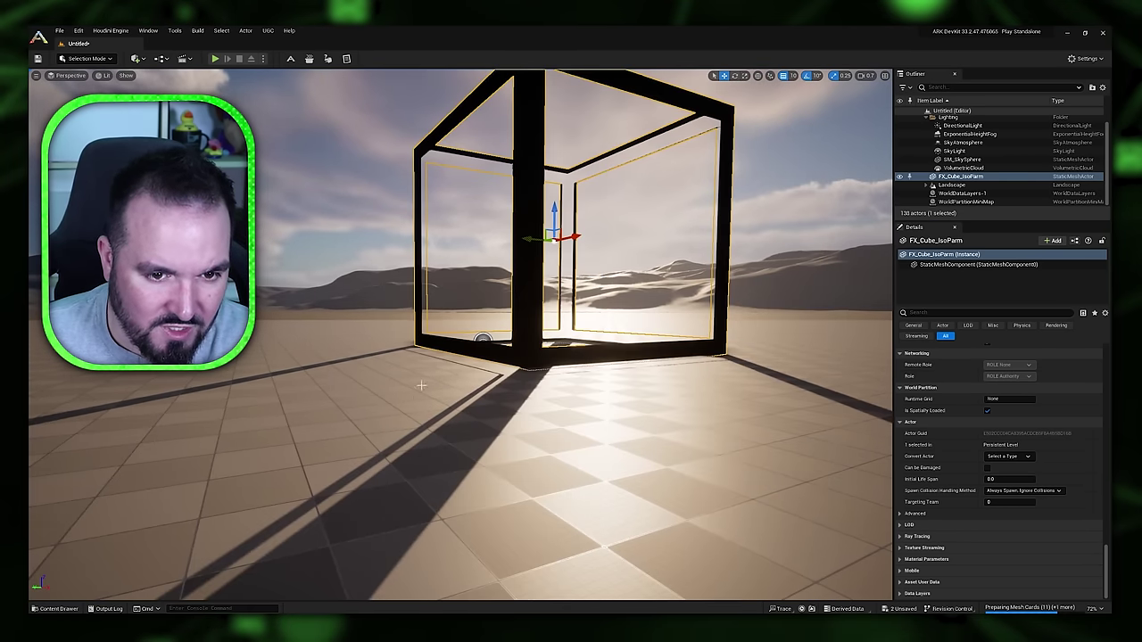
right_drag(421, 385, 429, 346)
scroll(438, 341, up, 6)
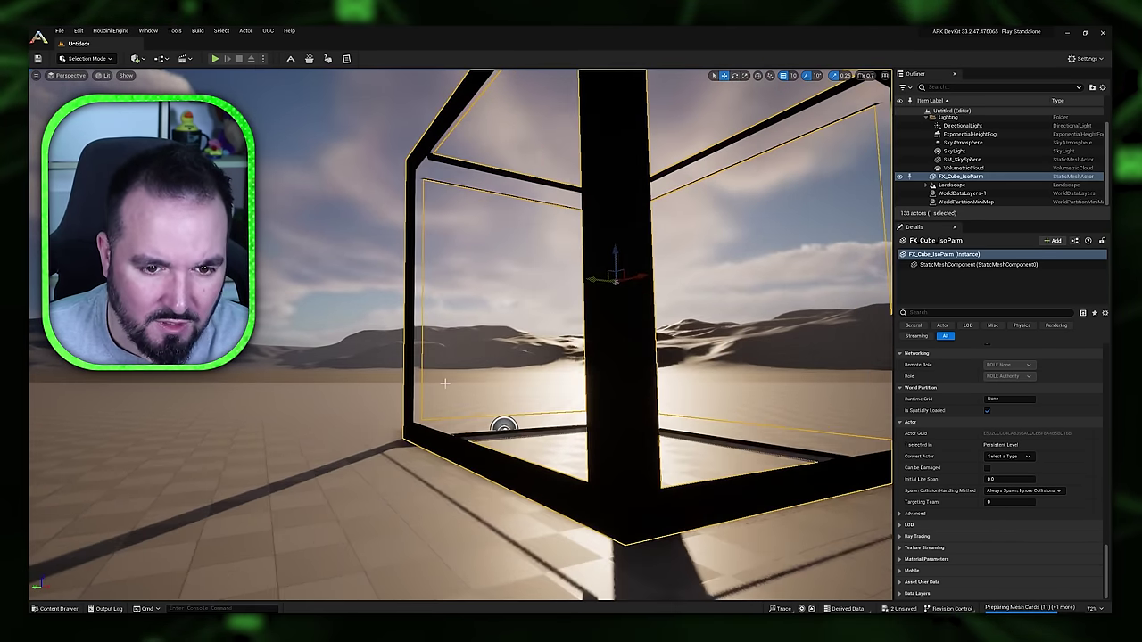
click(57, 608)
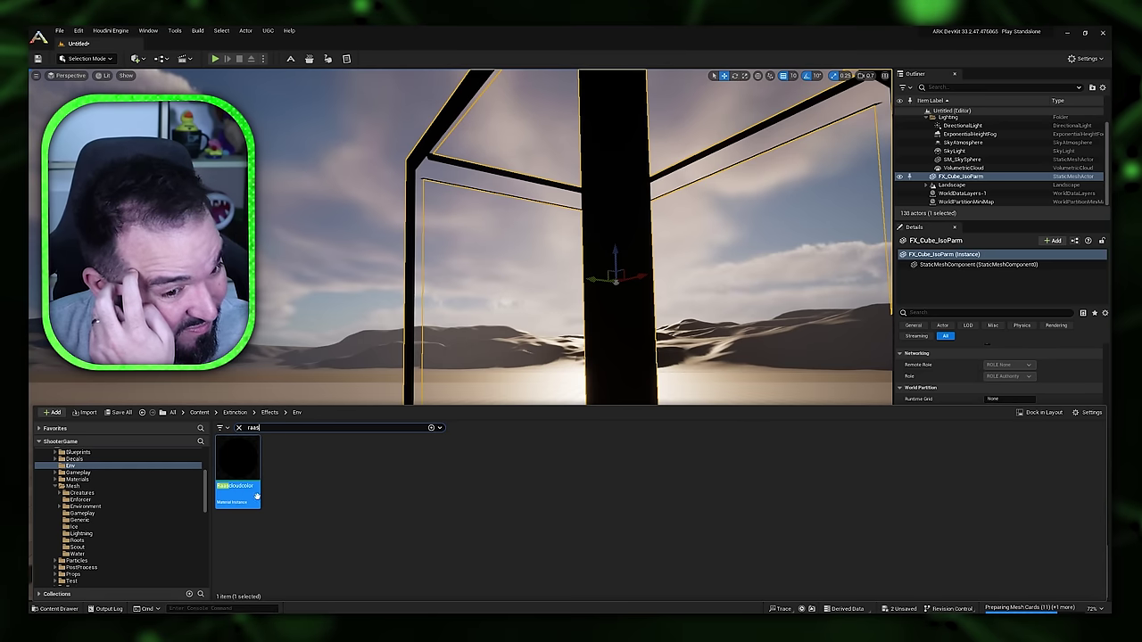
scroll(78, 473, up, 3)
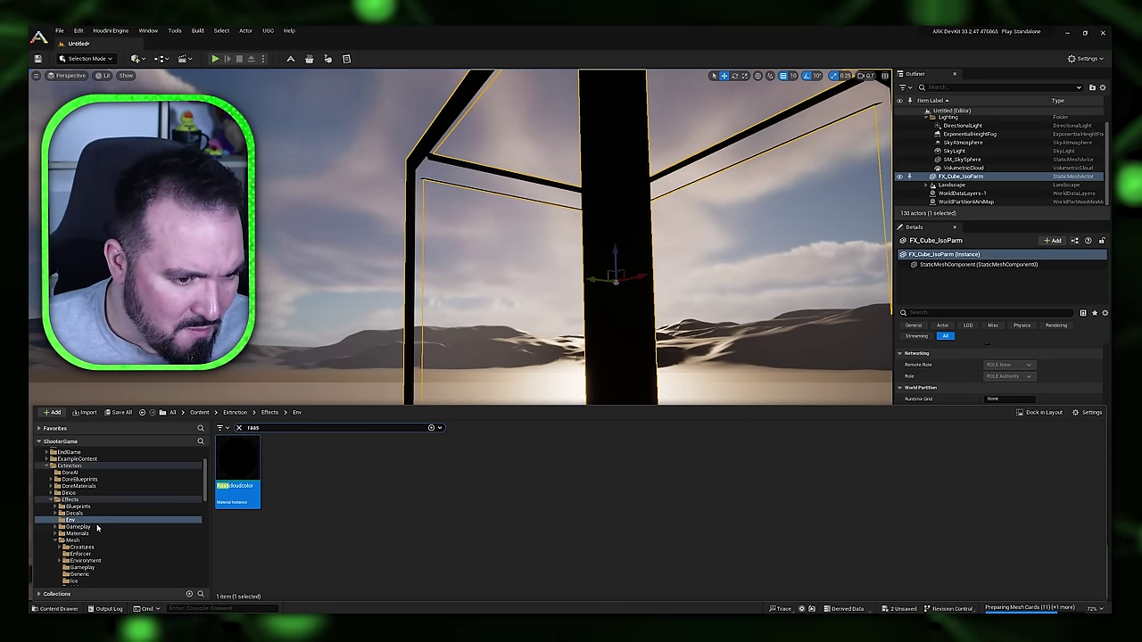
scroll(93, 522, down, 3)
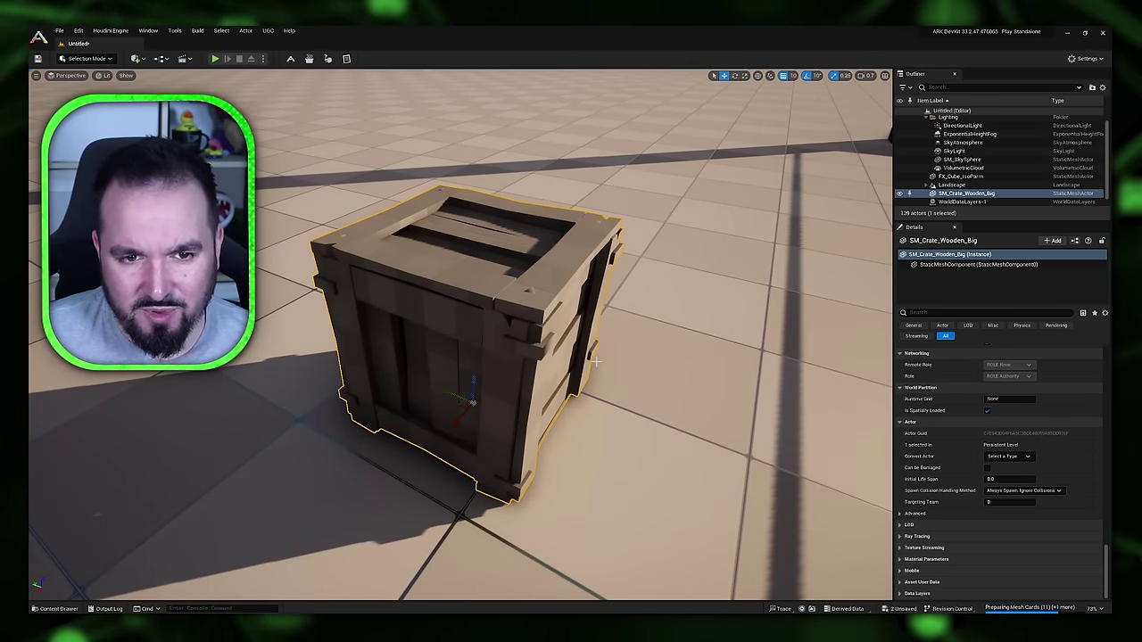
- Apply the Raascloudcolor material instance to the wooden crate, and replace it with the RadialWheelAnalogDirection texture material
key(ctrl+space)
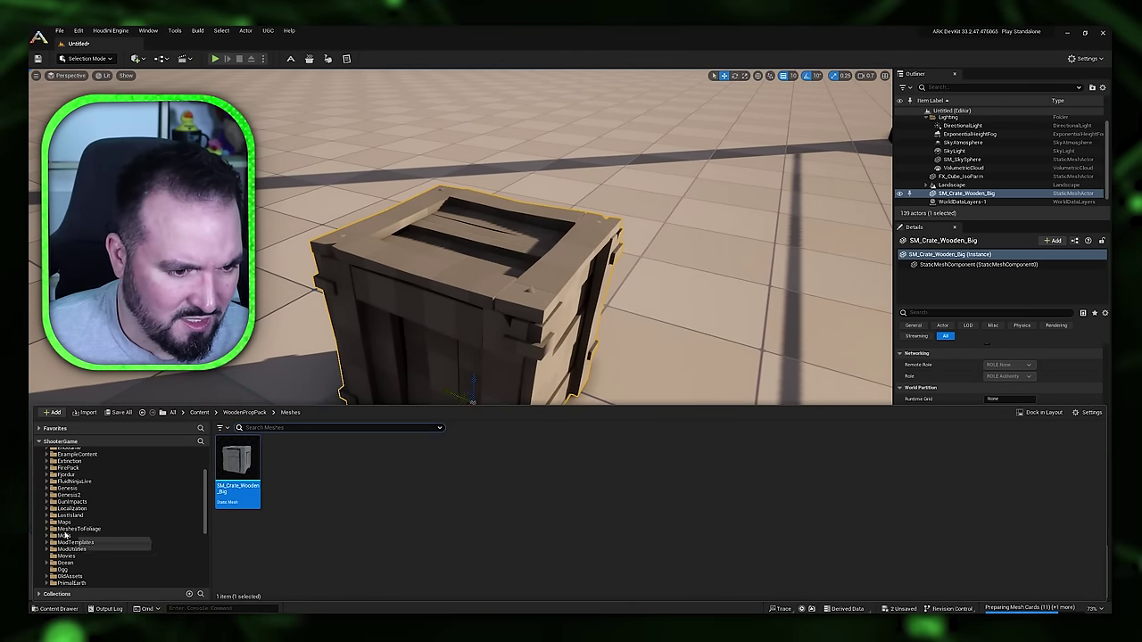
drag(238, 469, 471, 329)
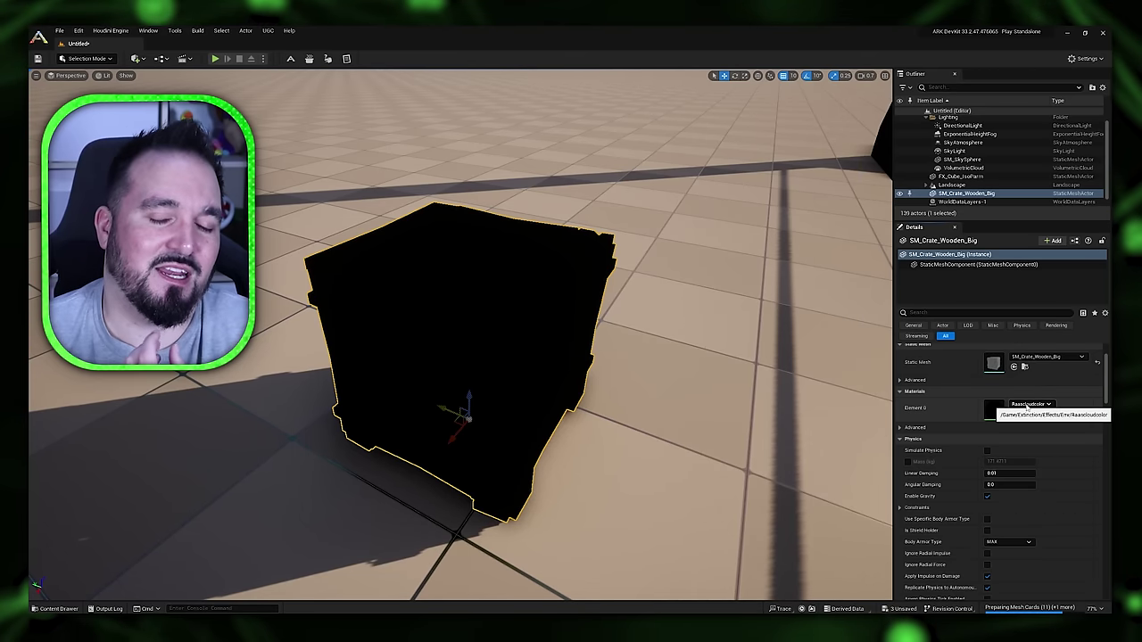
click(1027, 405)
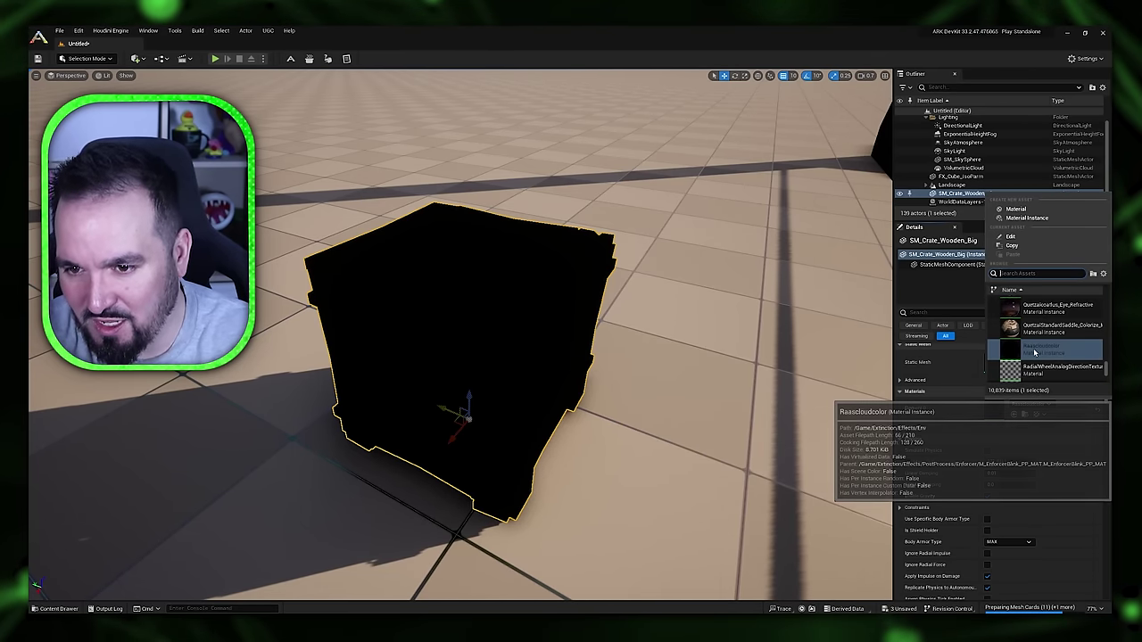
click(1038, 364)
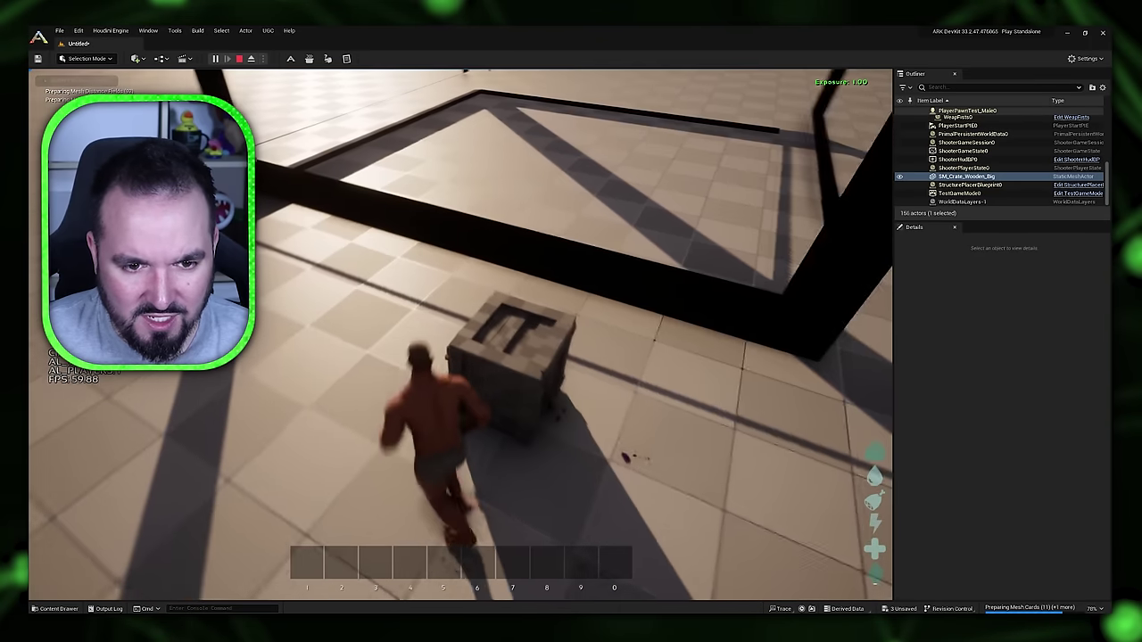
- Play the level and run the character around and against the wooden crate to check its collision
key(w)
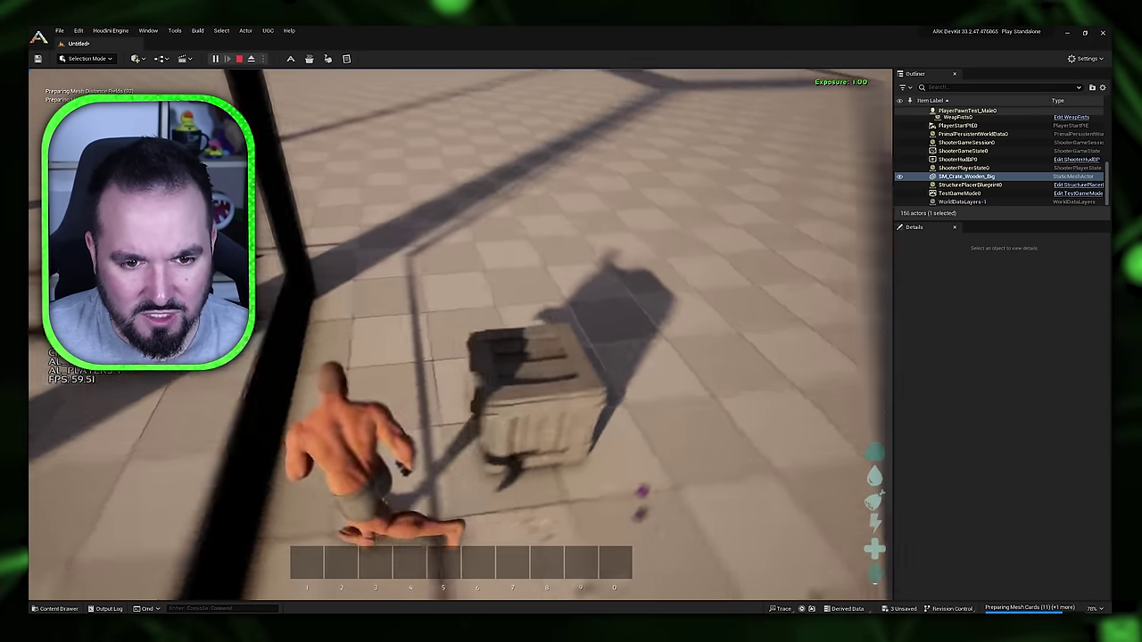
key(a)
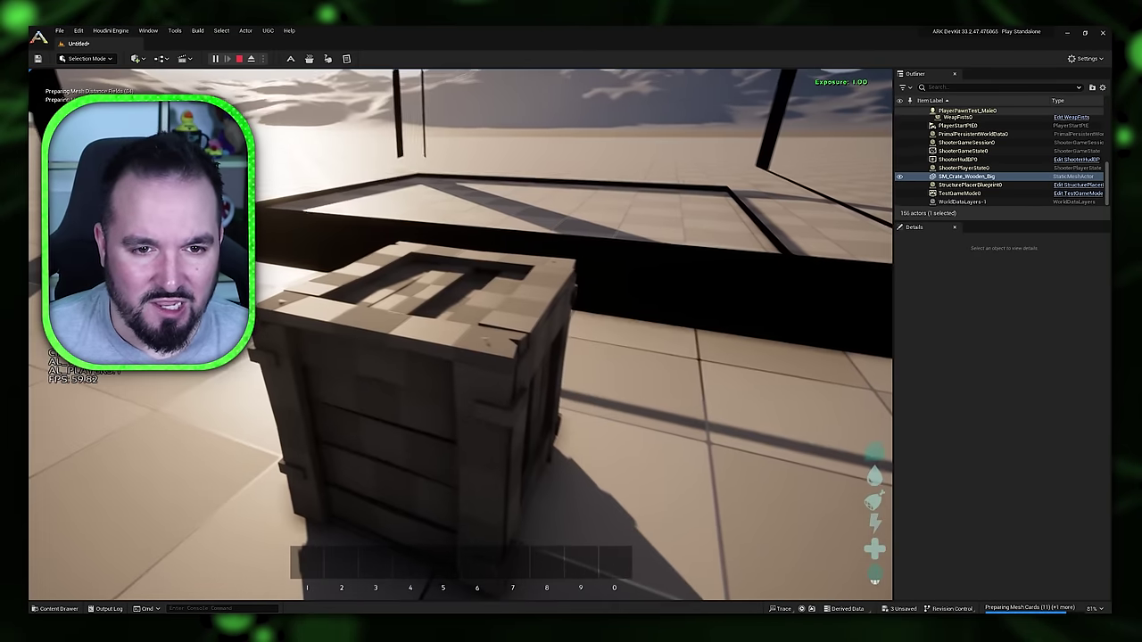
key(s)
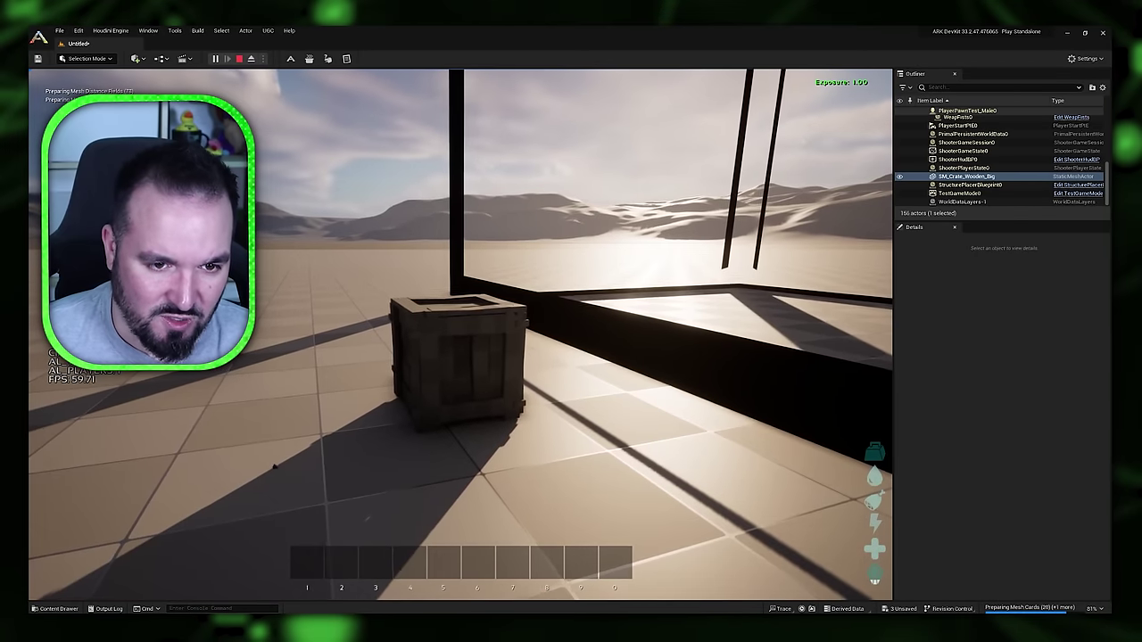
key(w)
key(s)
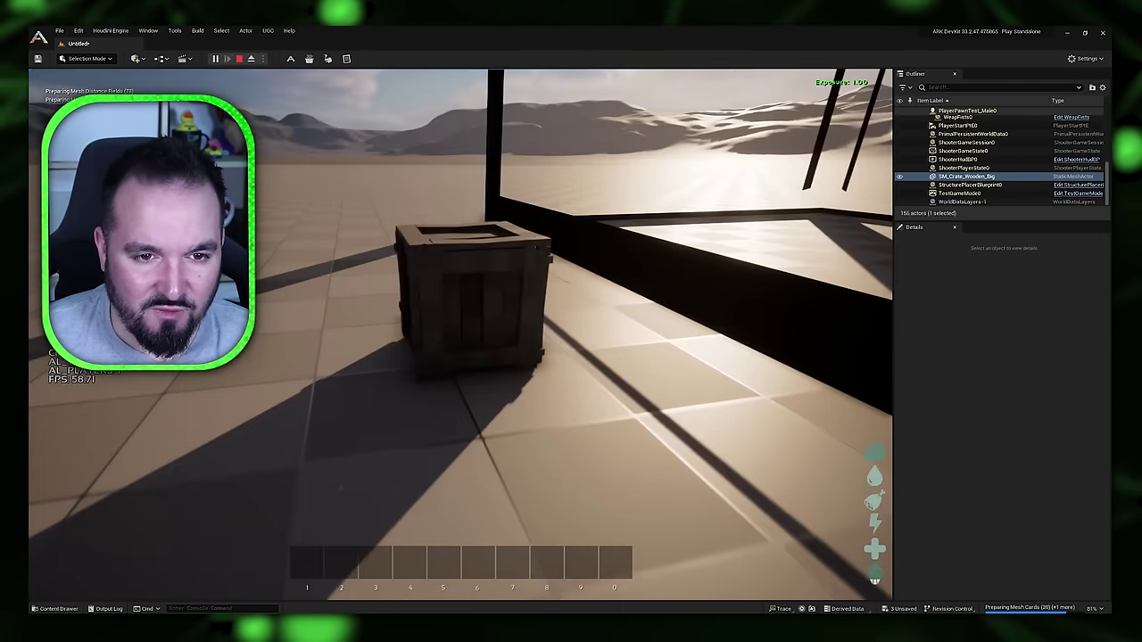
key(w)
scroll(461, 334, down, 5)
key(s)
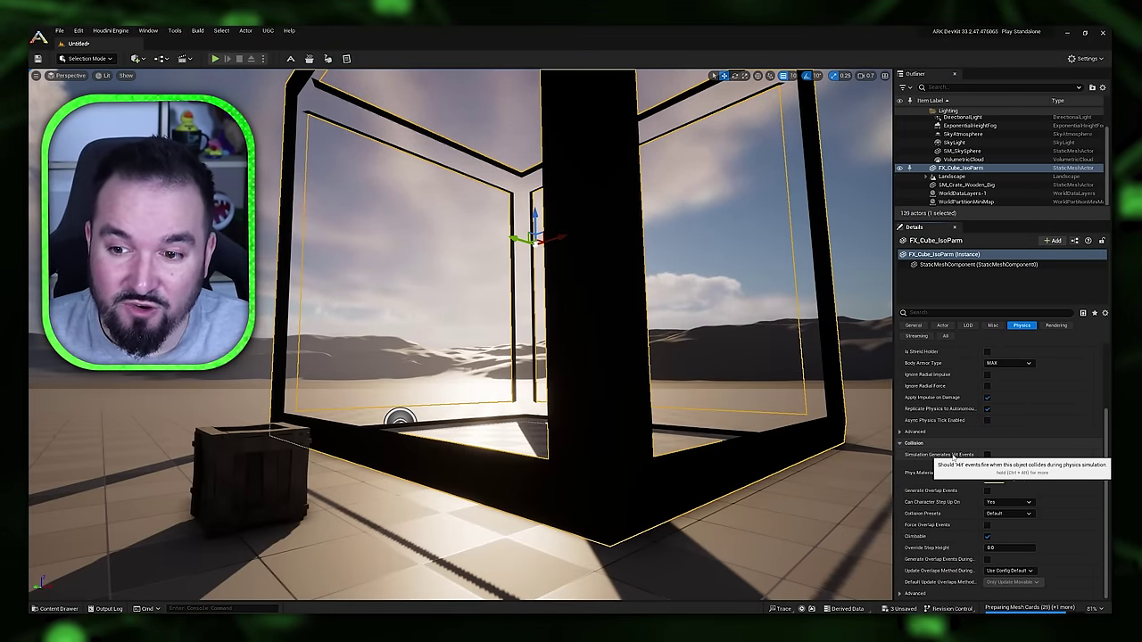
- Enable Simulation Generates Hit Events for FX_Cube_IsoParm and set its Phys Material Override to M_Dirt
click(1025, 467)
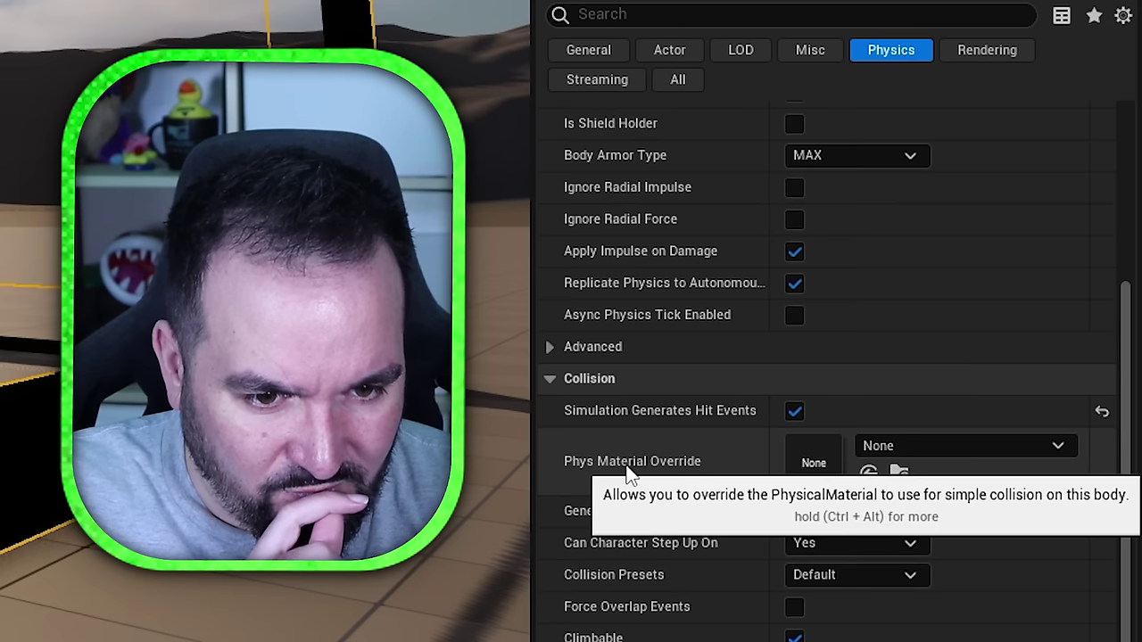
click(919, 445)
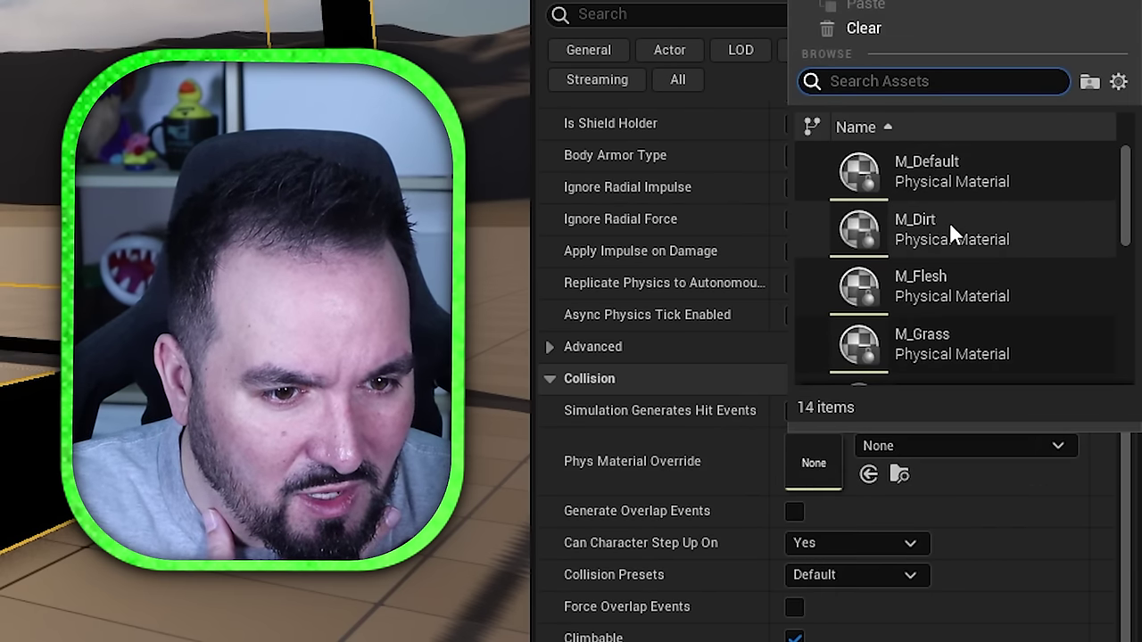
click(951, 237)
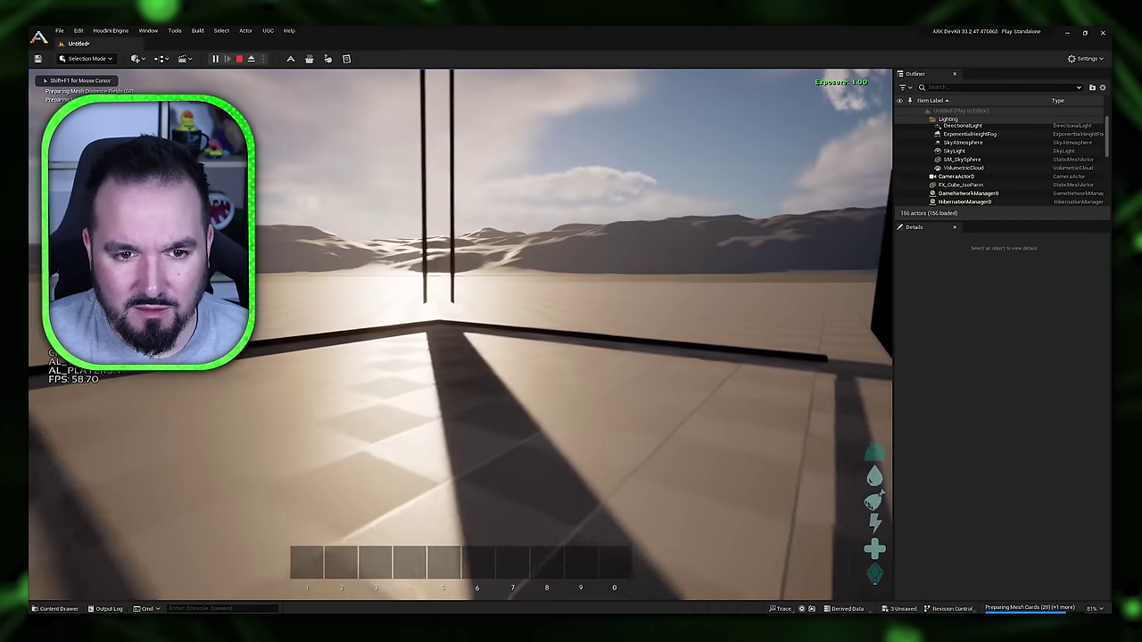
- Play-test the level by running the character into and through the wireframe cube's frame to check its collision
scroll(461, 334, down, 5)
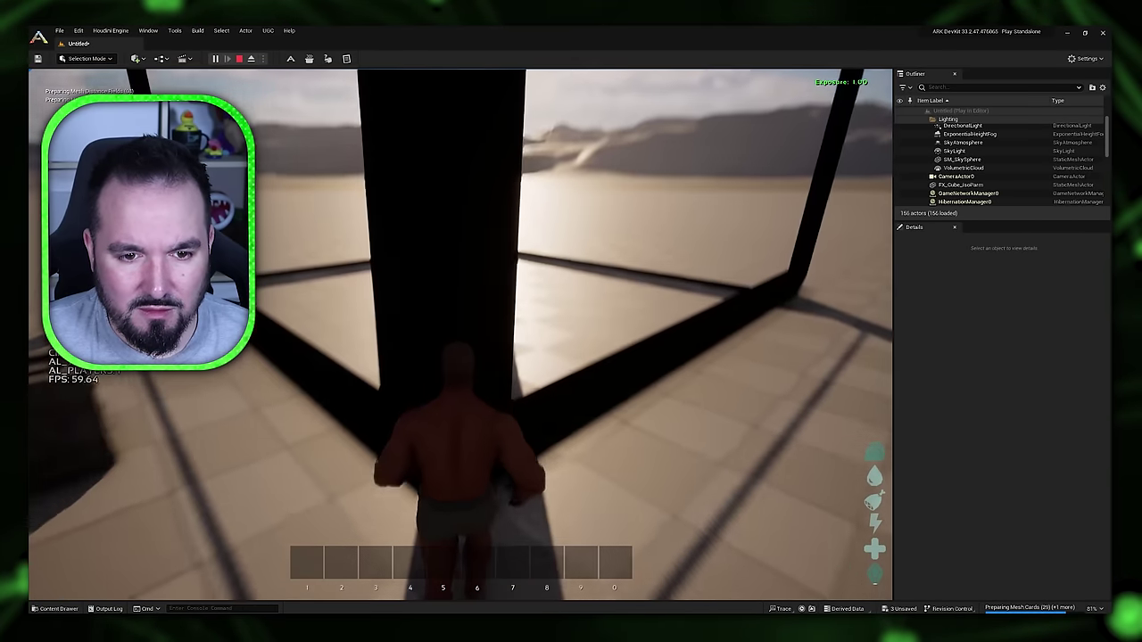
key(w)
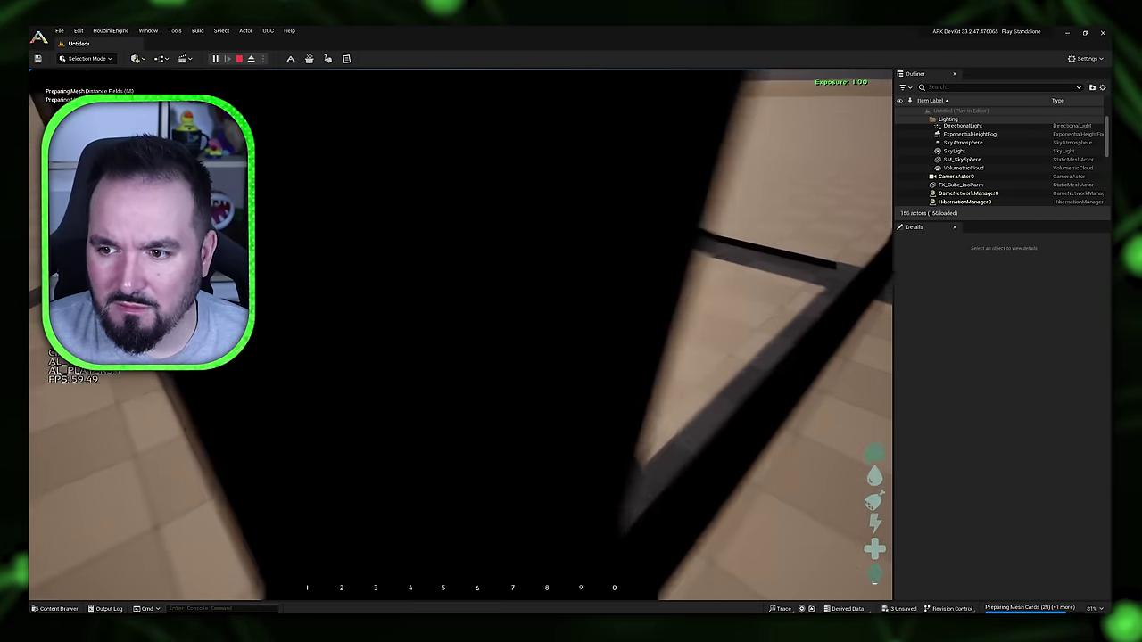
key(d)
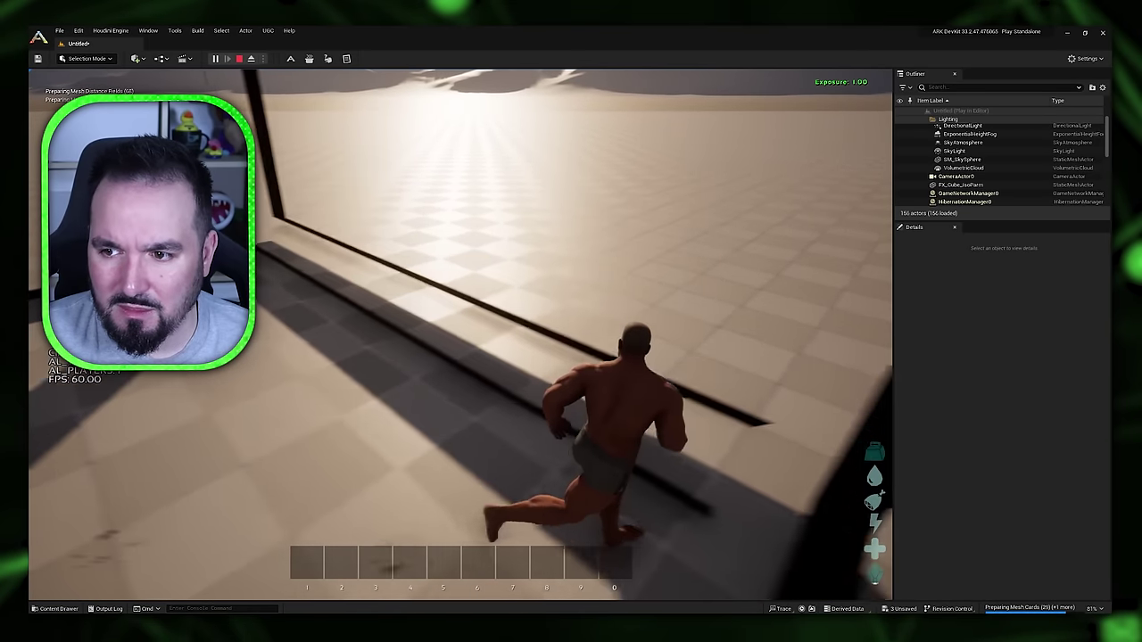
key(w)
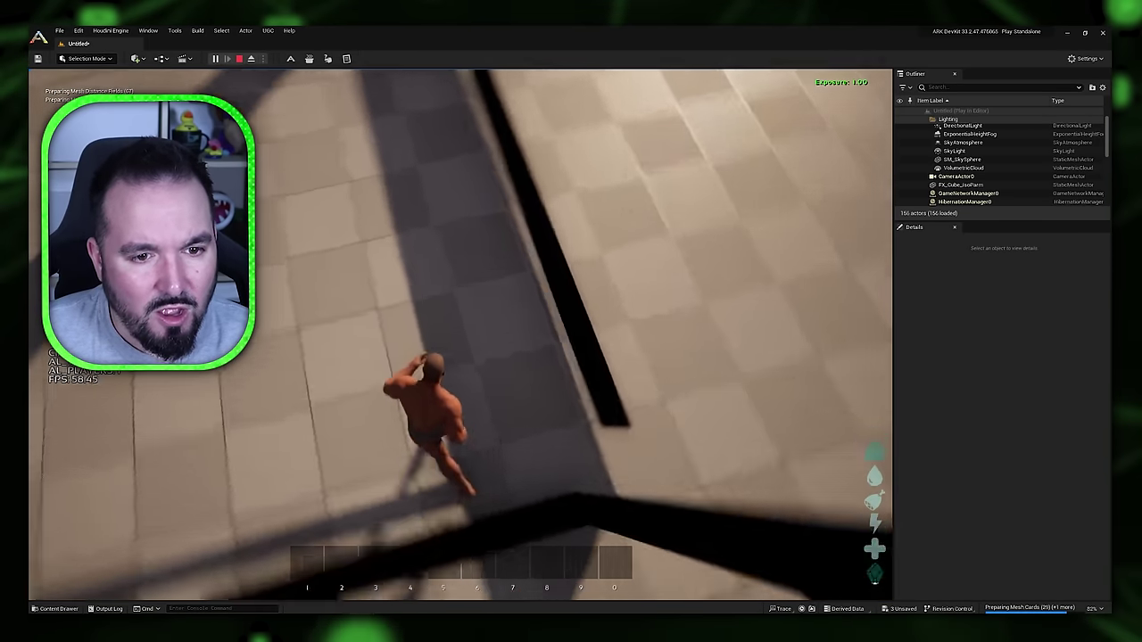
key(s)
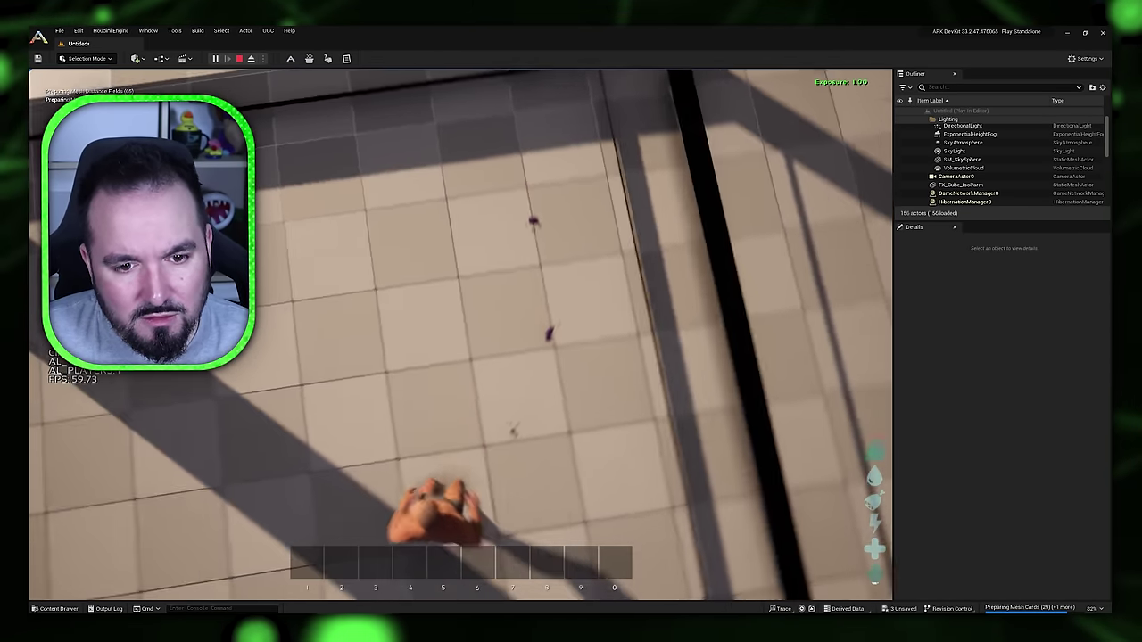
key(w)
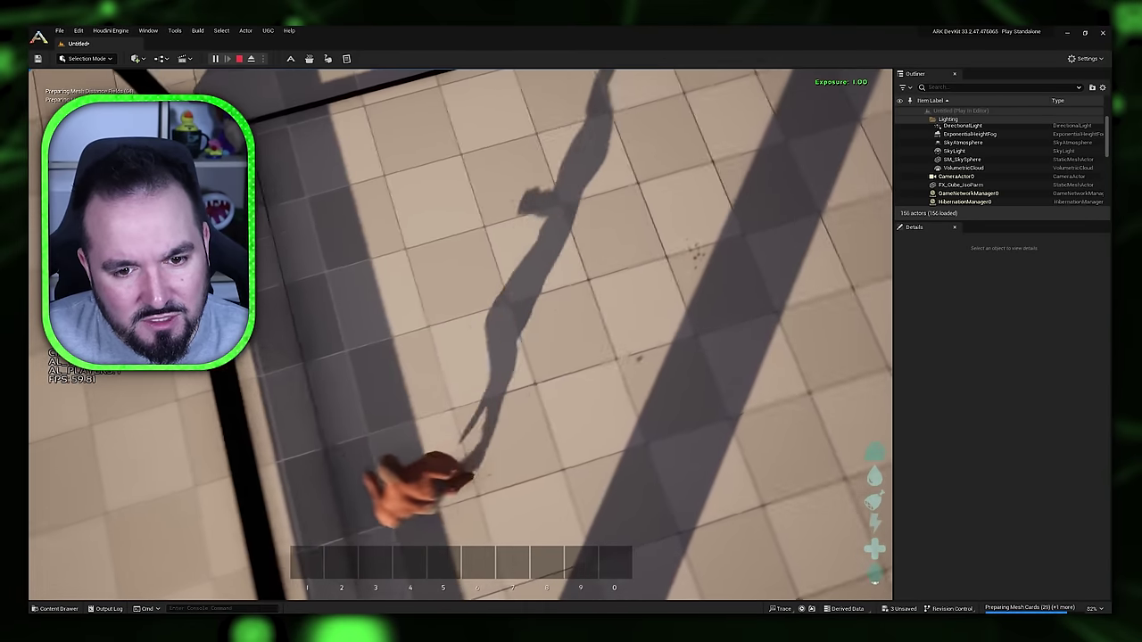
key(w)
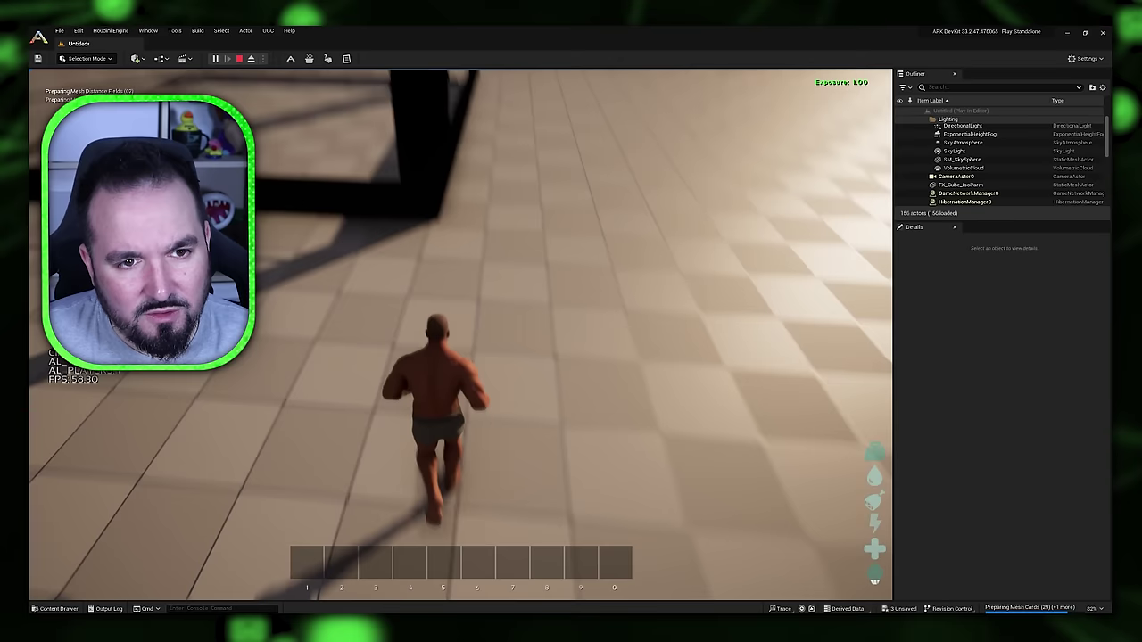
scroll(460, 335, up, 5)
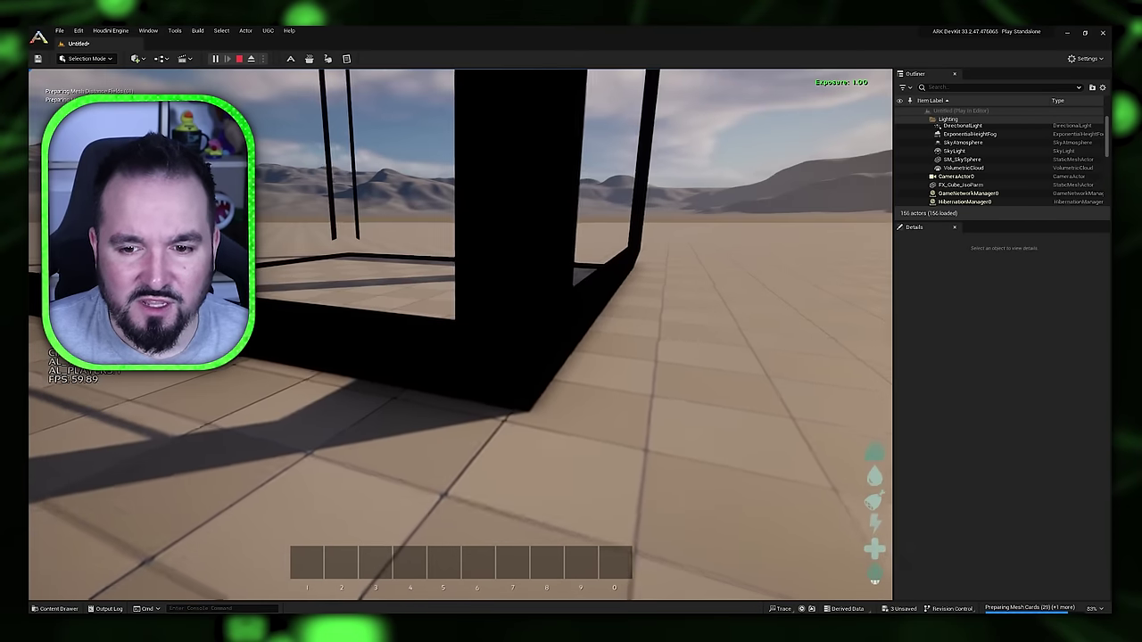
key(a)
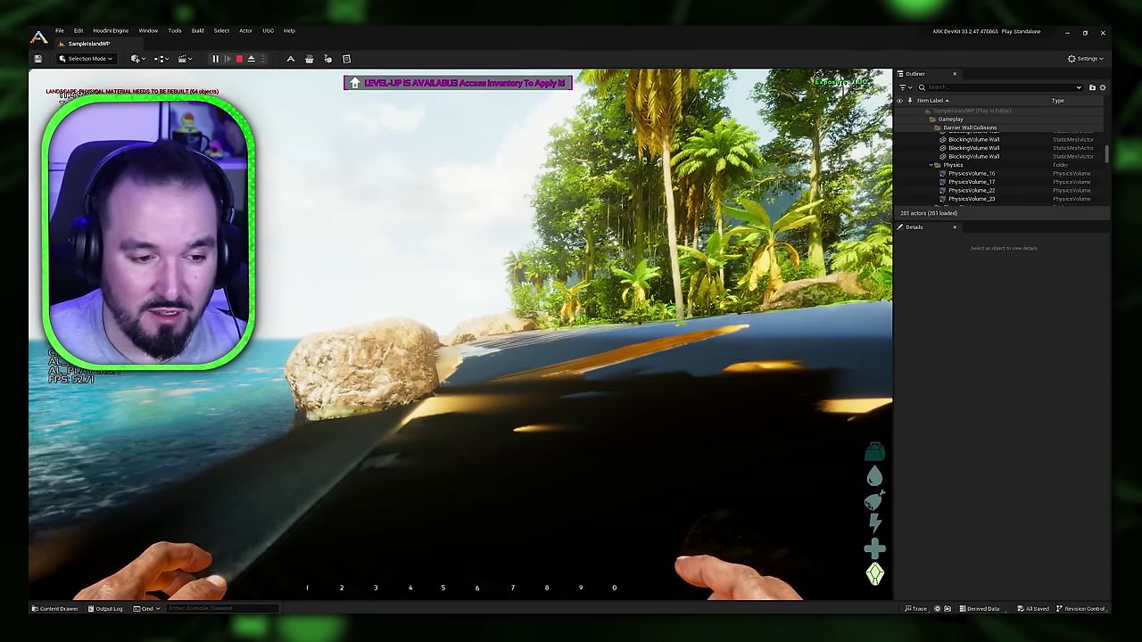
- Run the character from the shore into the sea in the SampleIslandWP level, and end the play session
key(w)
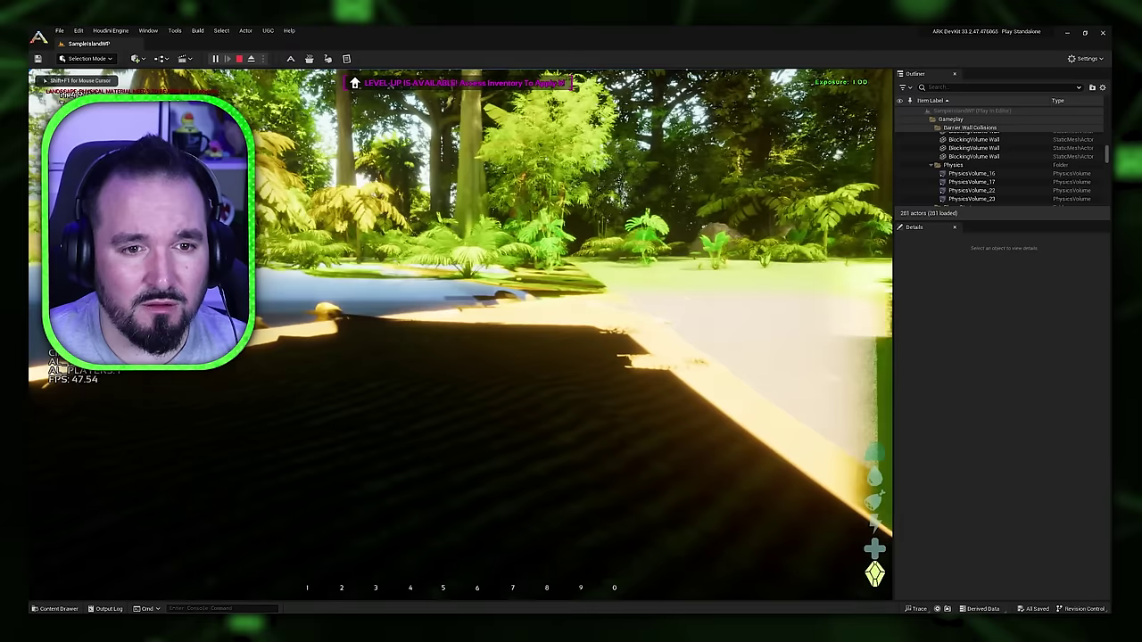
key(w)
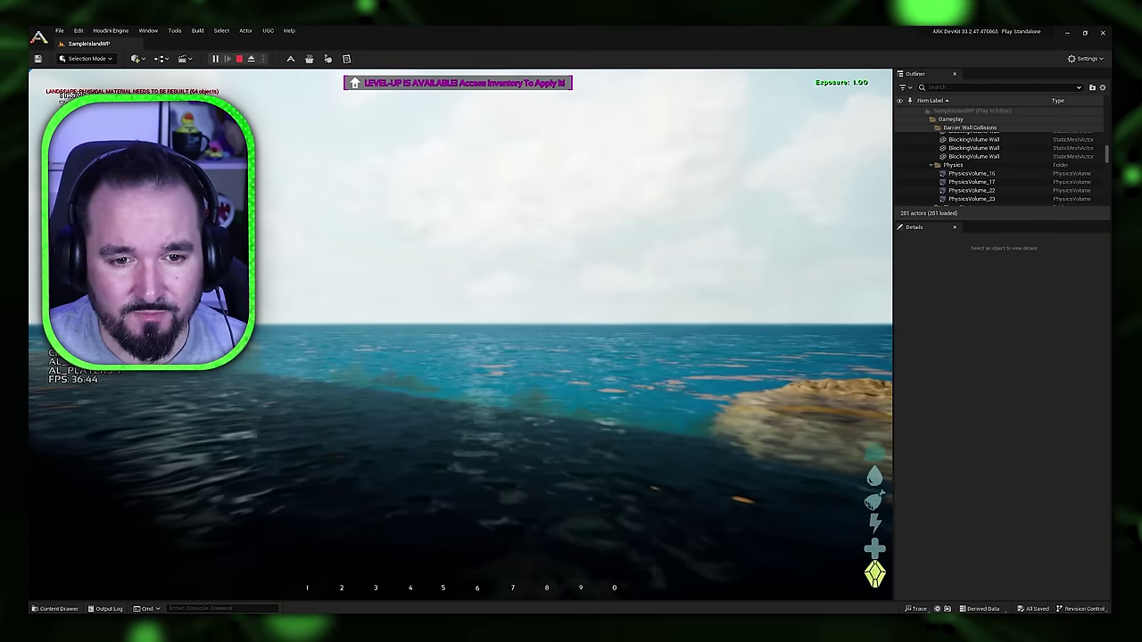
scroll(460, 334, down, 3)
key(w)
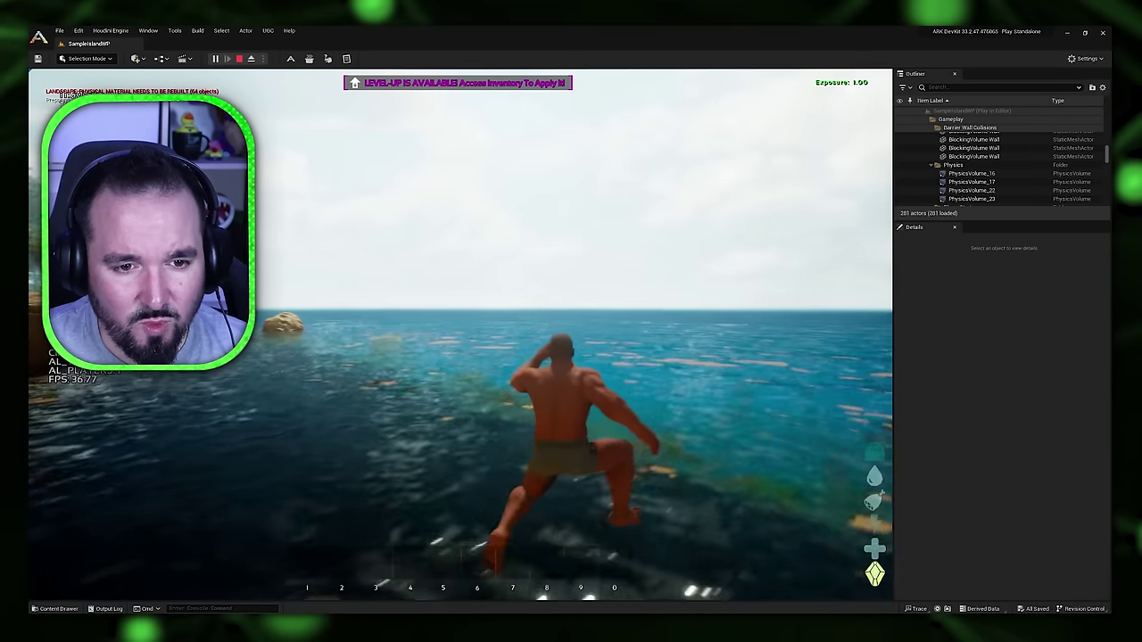
key(Escape)
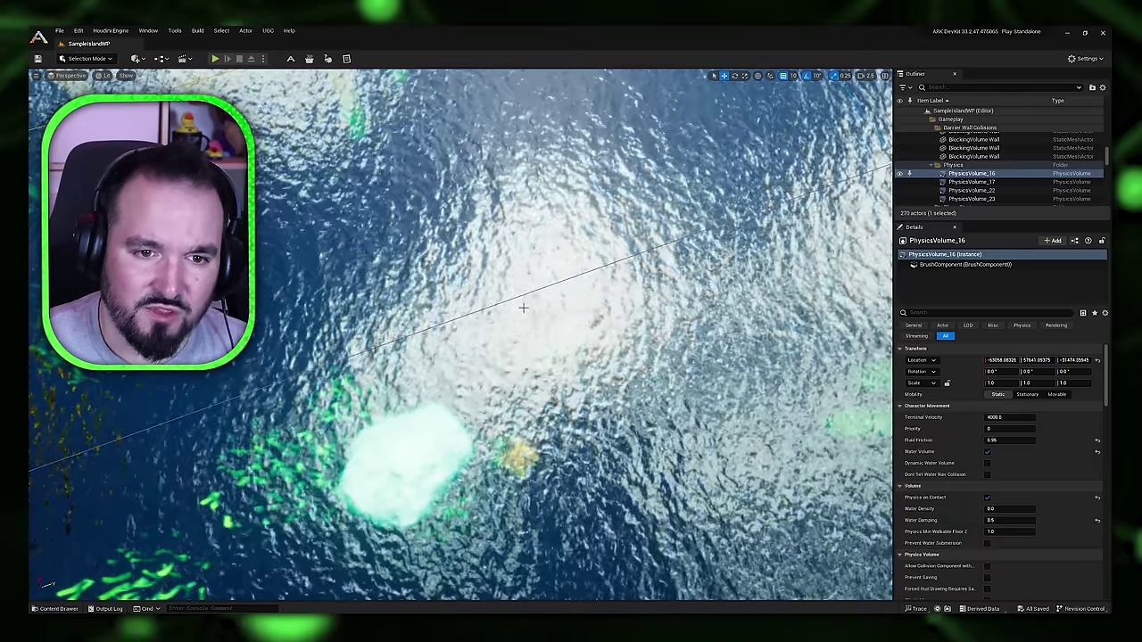
- Select the IslandWallBounds mesh over the sea in the SampleIslandWP level
click(470, 357)
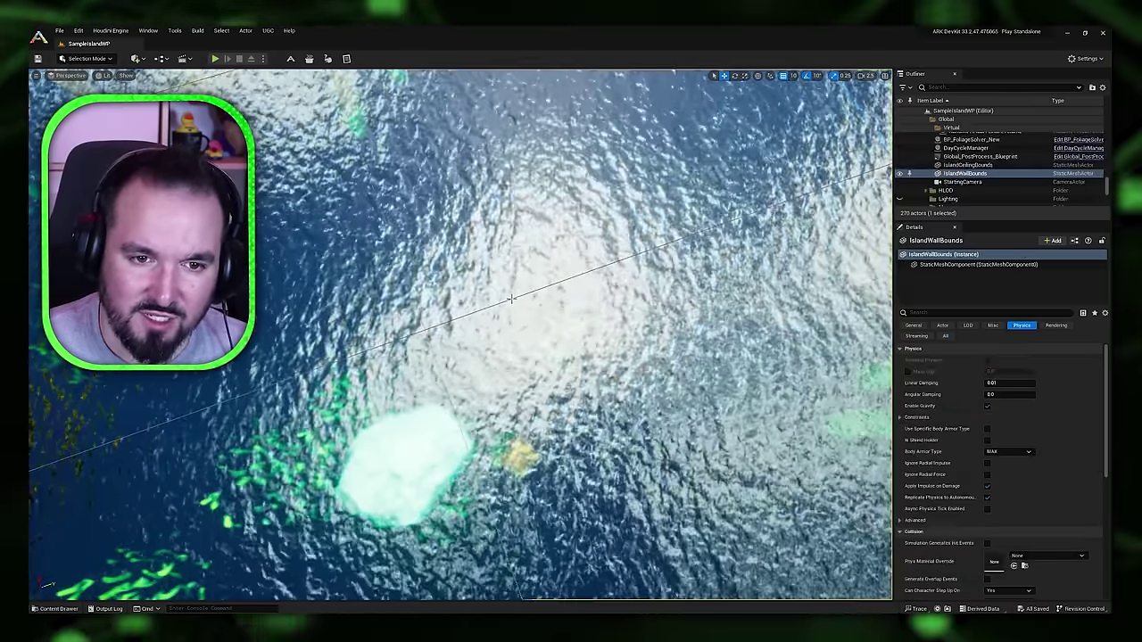
right_drag(470, 357, 470, 241)
key(s)
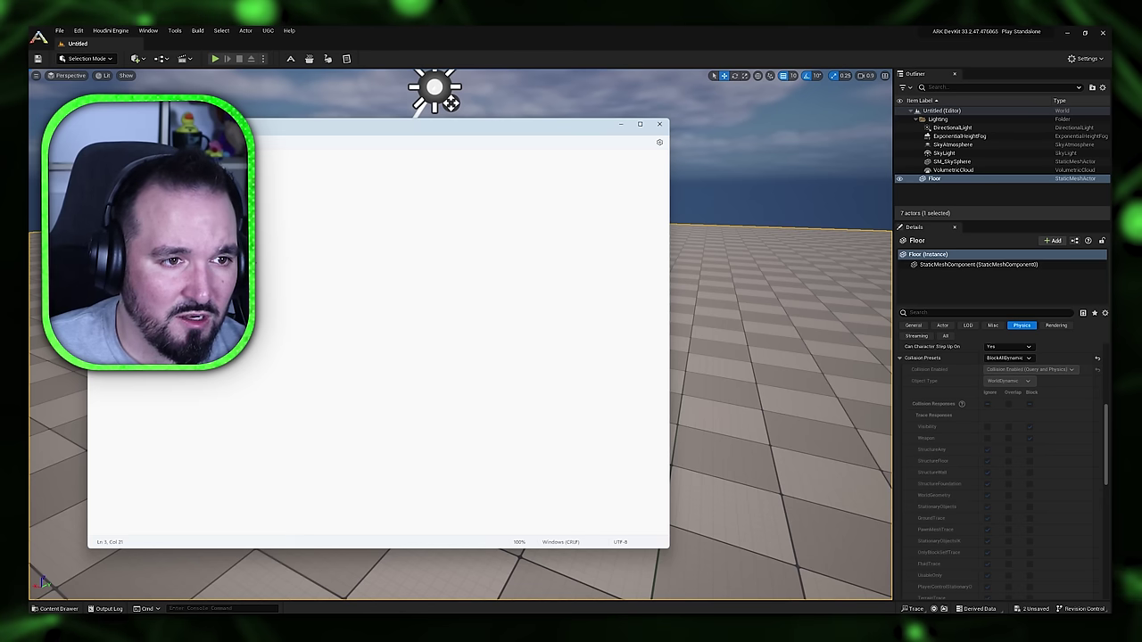
- Search the content assets for "islandwall" and place the IslandWallBounds mesh on the floor of the Untitled level
click(574, 624)
click(573, 624)
click(574, 623)
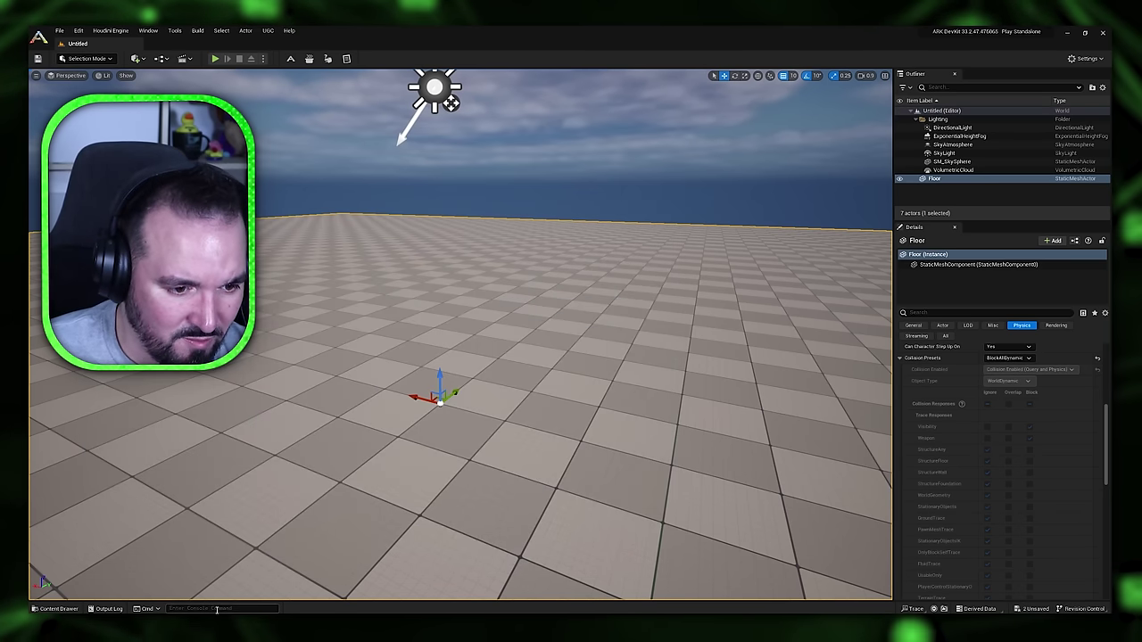
click(59, 609)
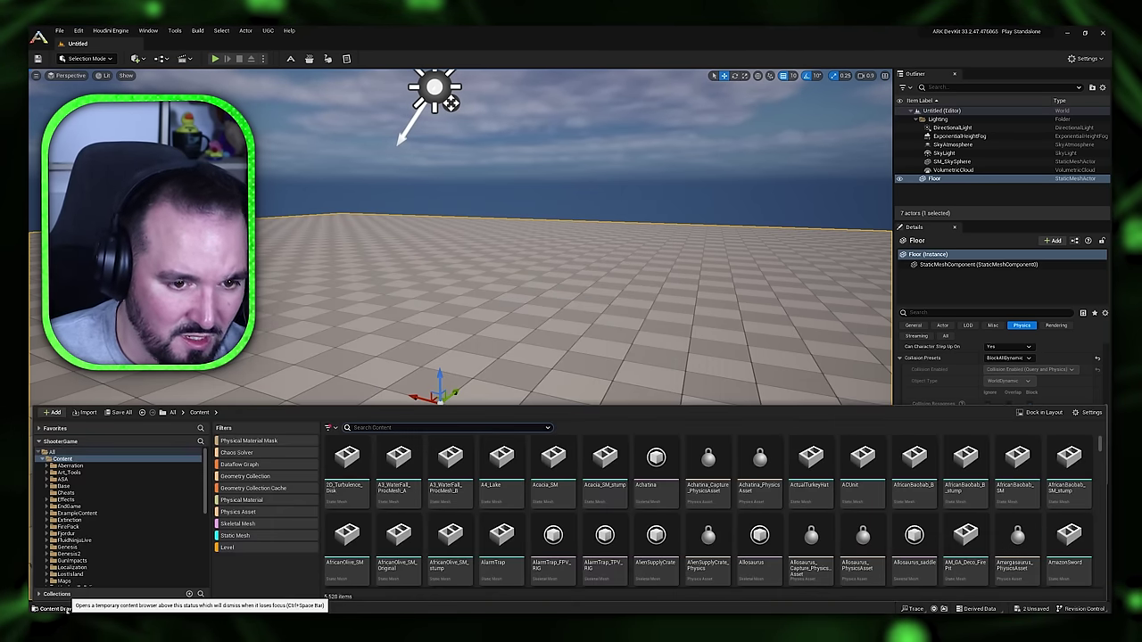
text(island)
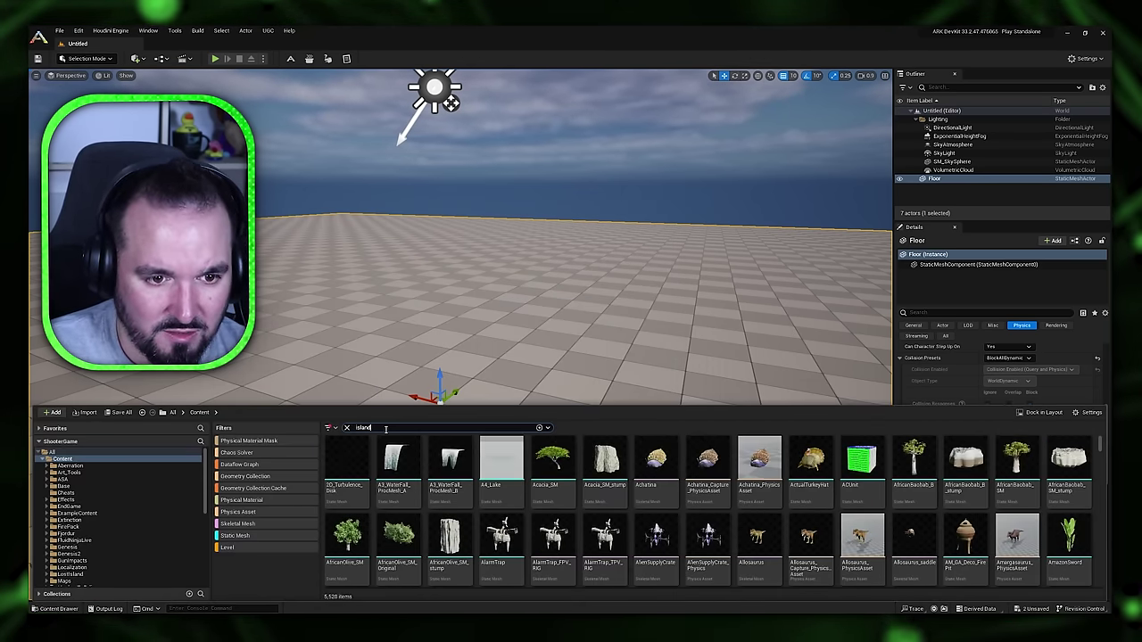
text(wall)
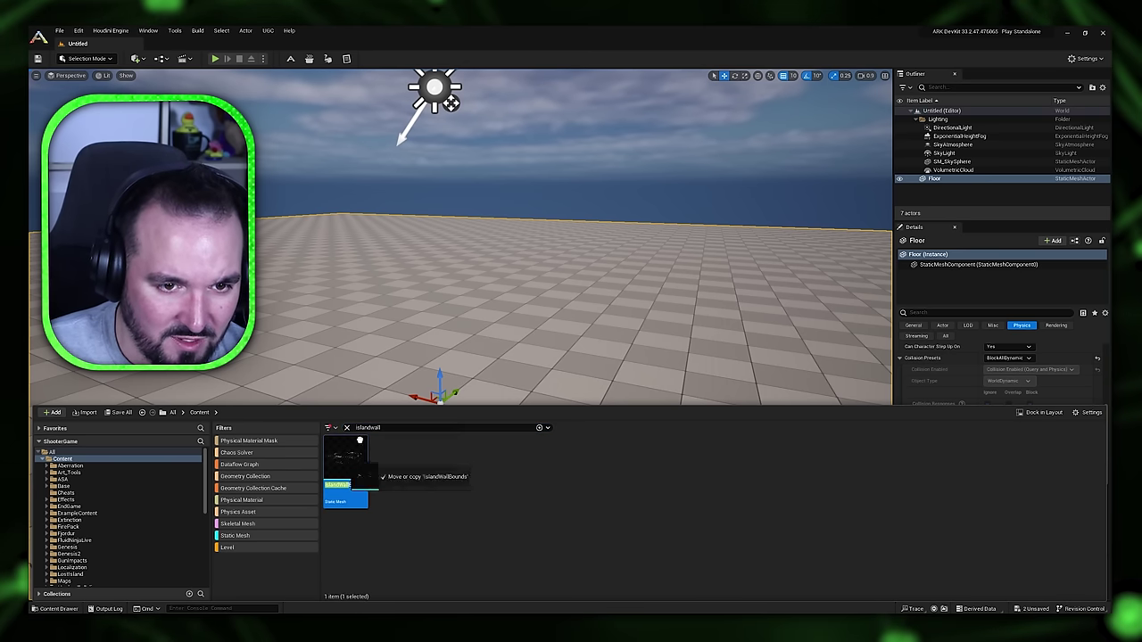
drag(357, 479, 436, 347)
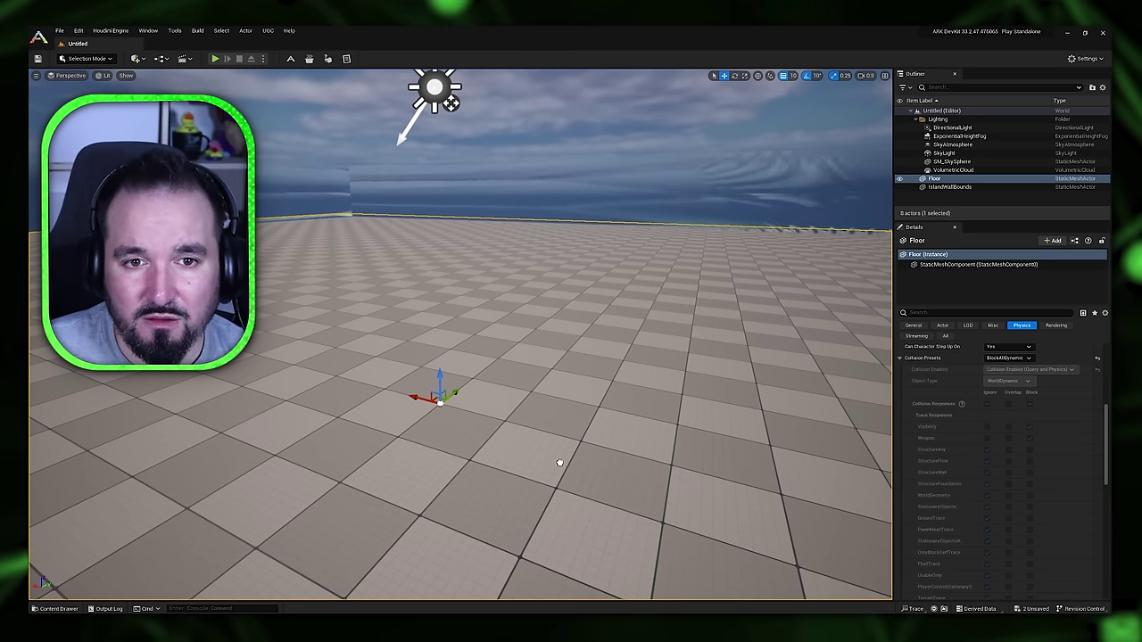
- Play-test the level by running the character toward the IslandWallBounds barrier, and end the play session
key(alt+p)
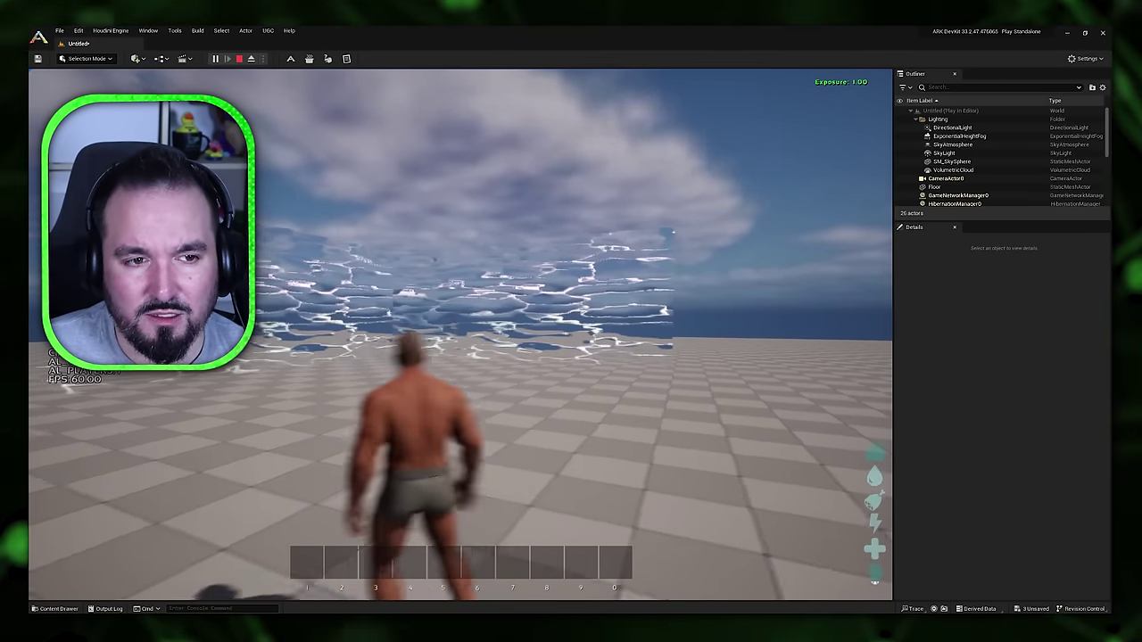
key(w)
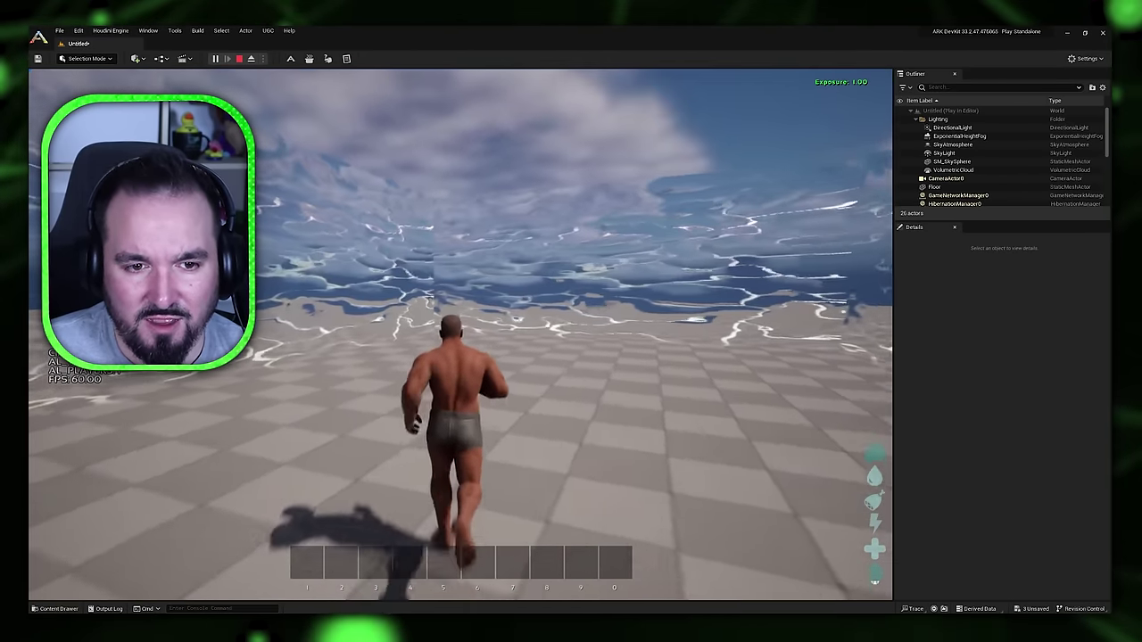
key(a)
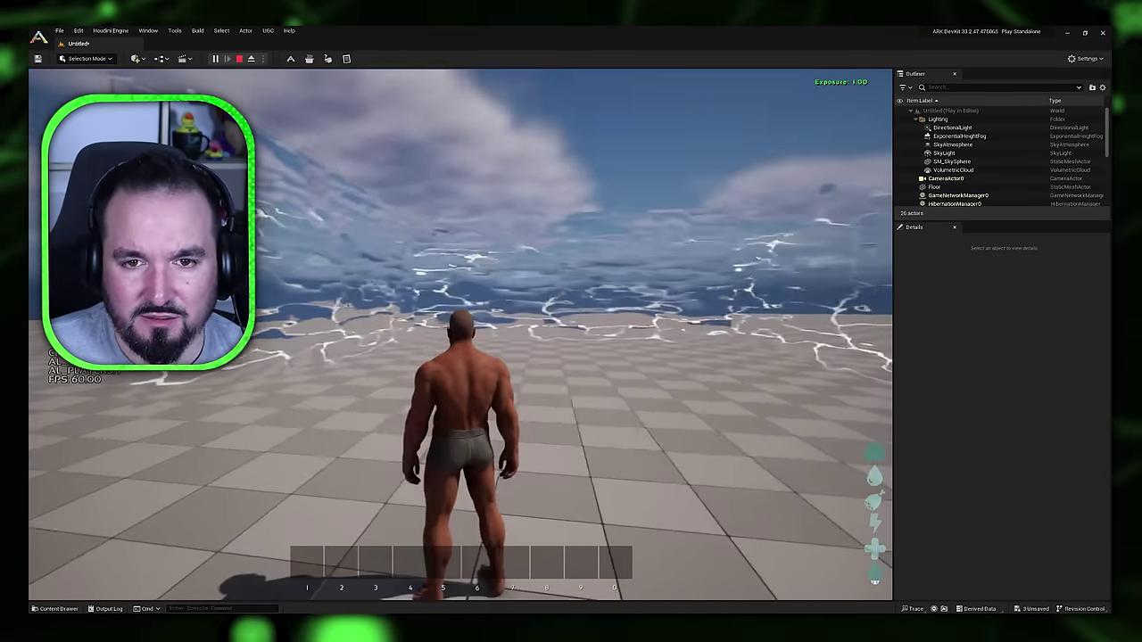
key(Escape)
- Examine the IslandWallBounds barrier from several sides and review its physics and collision settings
key(d)
right_drag(585, 214, 469, 231)
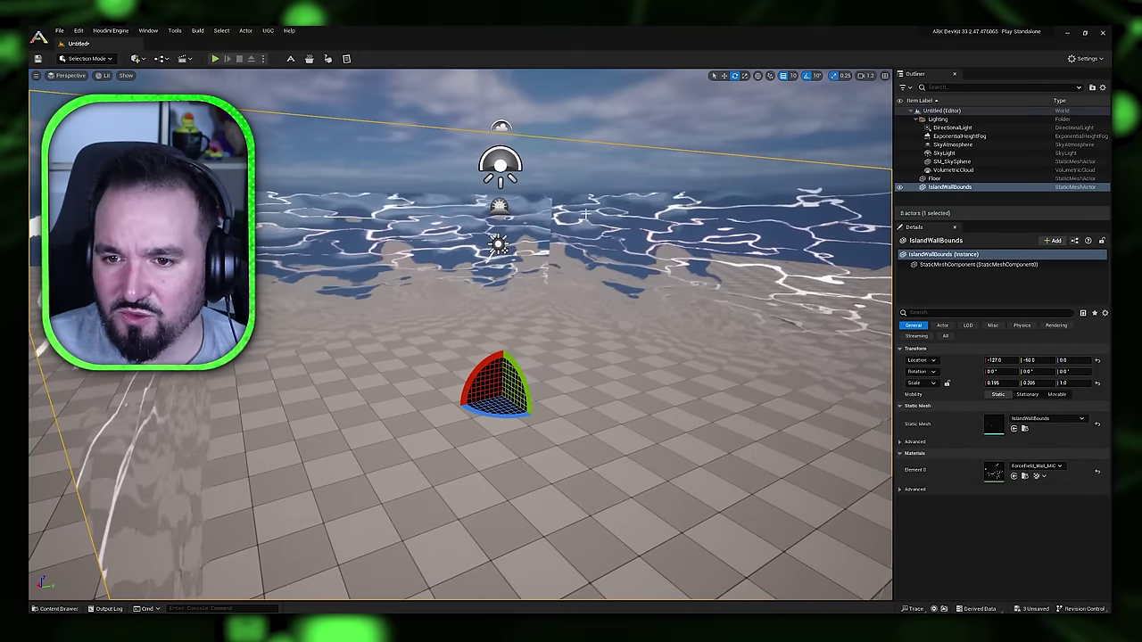
click(1022, 325)
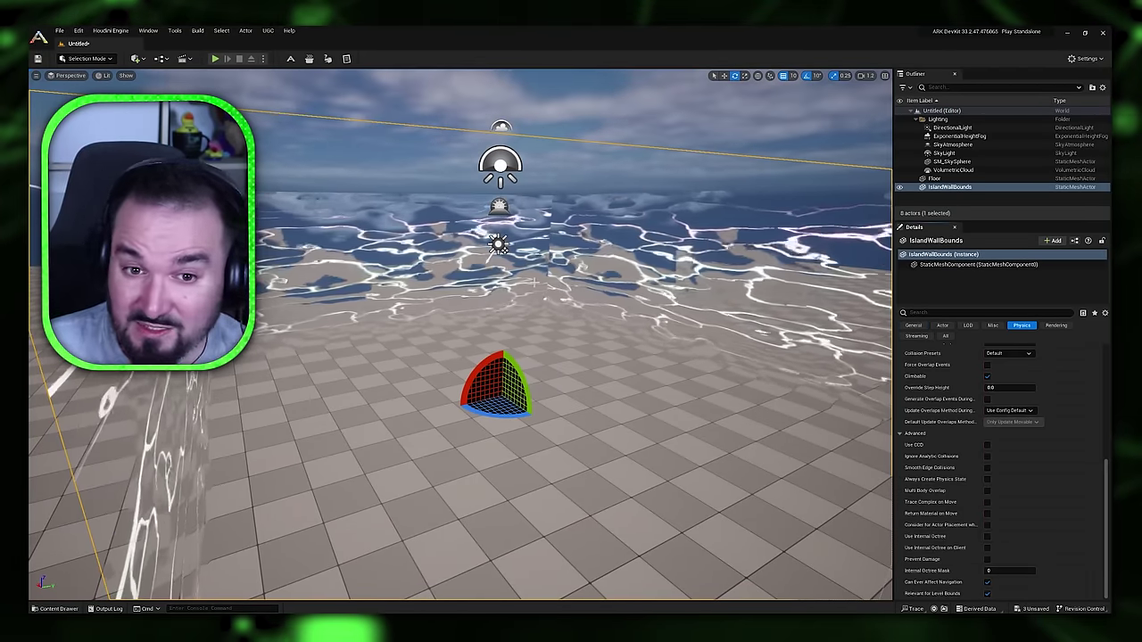
key(s)
key(d)
right_drag(532, 283, 602, 274)
key(d)
key(w)
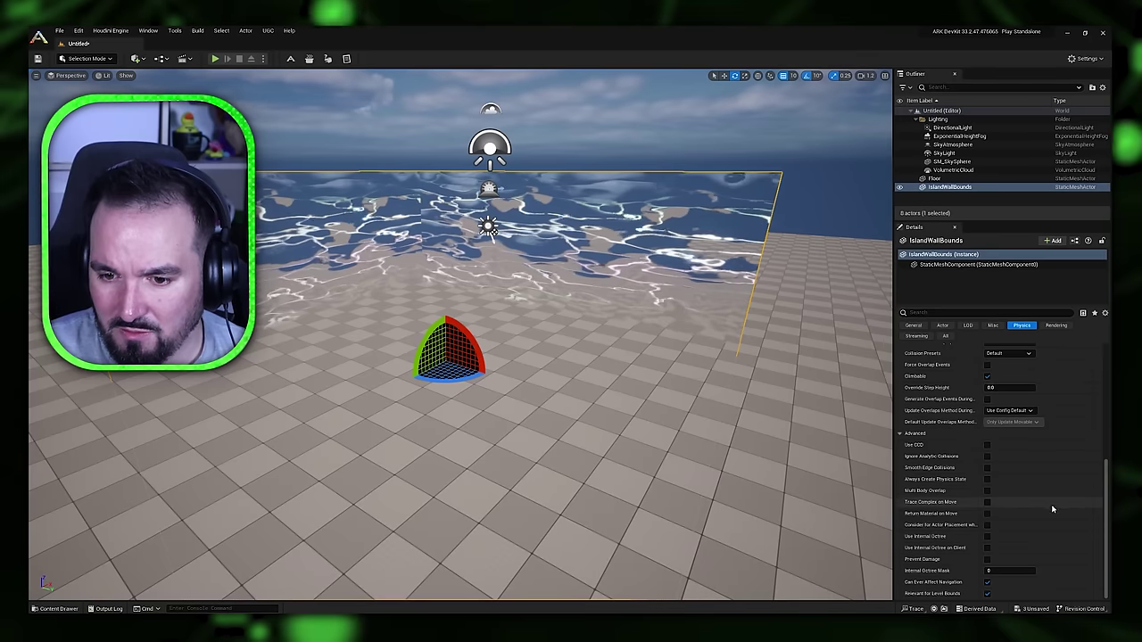
scroll(1033, 527, up, 3)
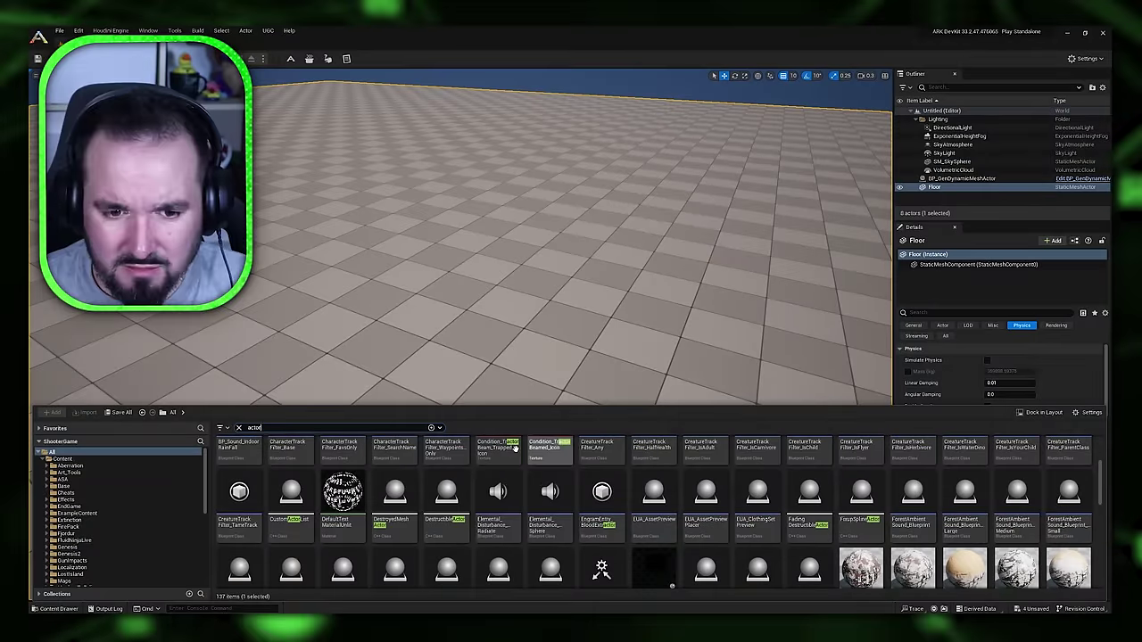
- Open the ActorFinder blueprint from the "actor" search results and look over its Construction Script graph
scroll(486, 482, up, 1)
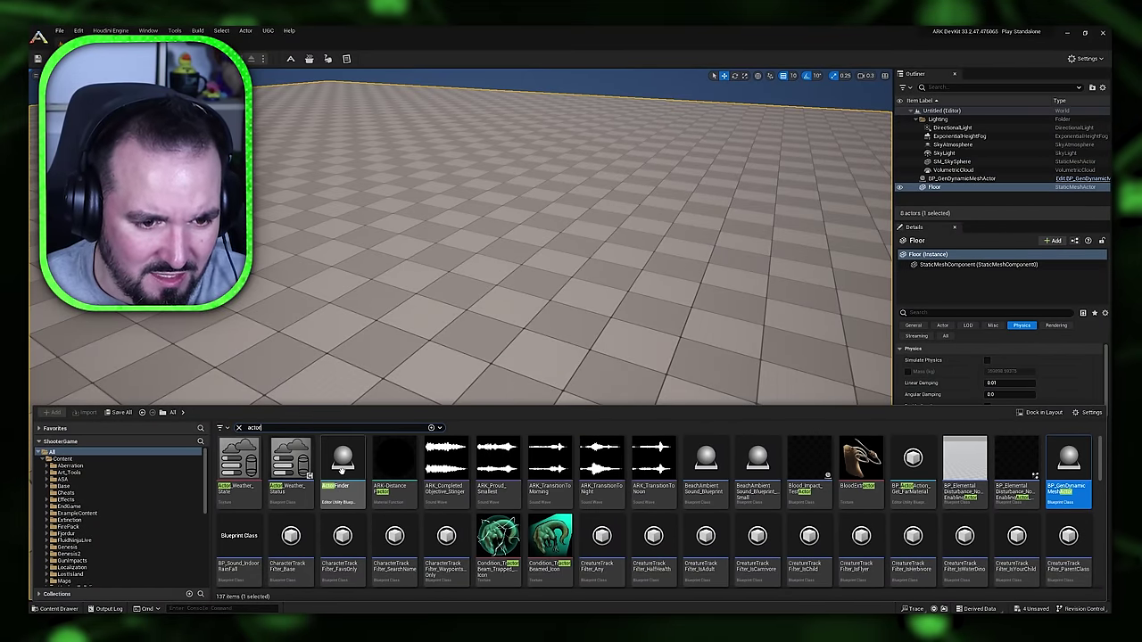
double_click(342, 471)
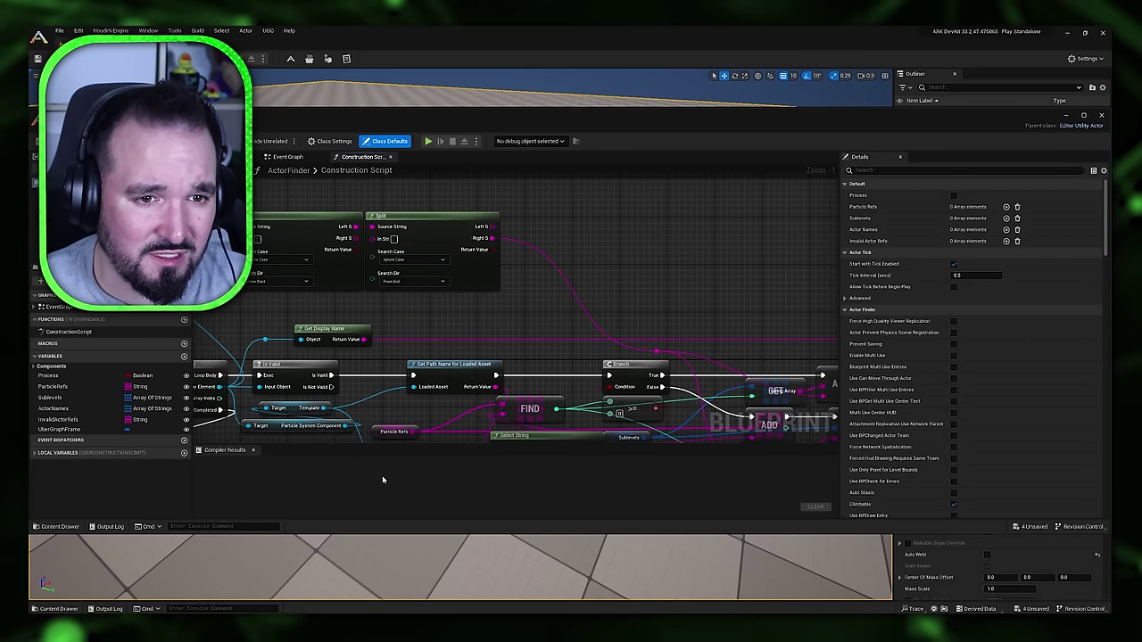
right_drag(418, 323, 755, 300)
right_drag(443, 288, 453, 287)
- Lower the red SM_Door_01_RopeKnocker door mesh relative to the wall frame in the ActorFinder blueprint
right_drag(515, 305, 629, 320)
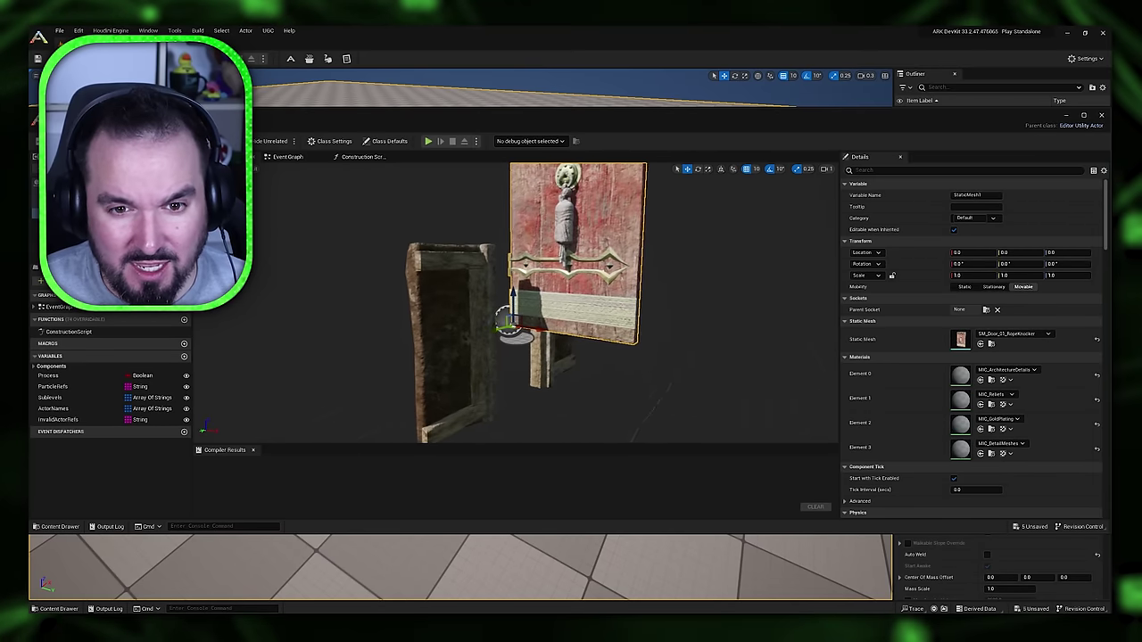
right_drag(515, 303, 433, 299)
right_drag(688, 306, 688, 305)
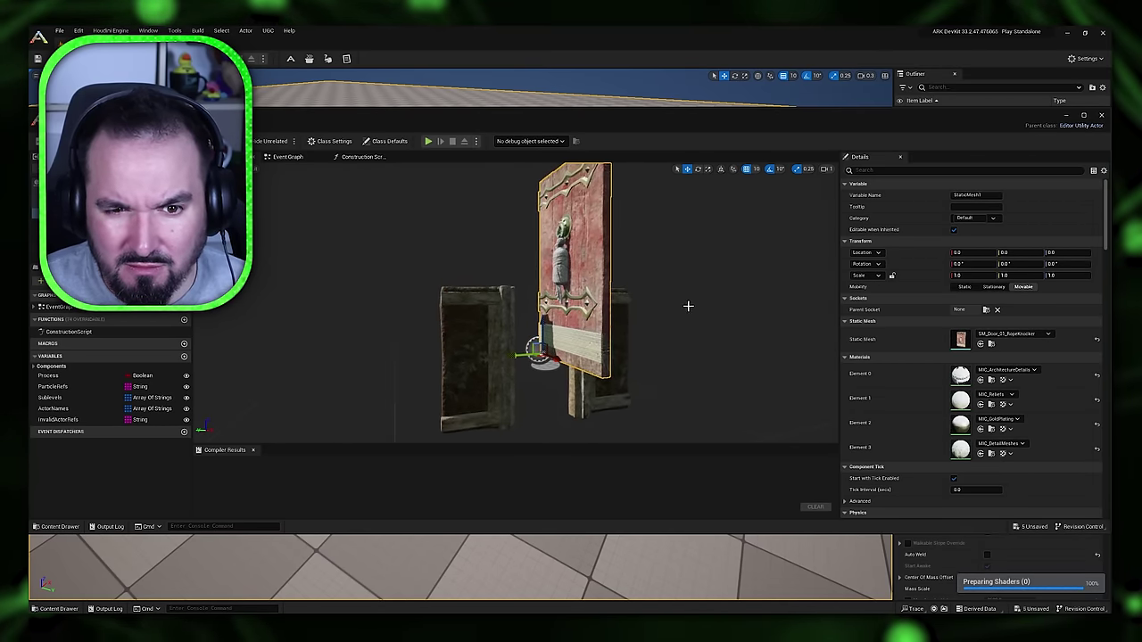
drag(543, 322, 544, 390)
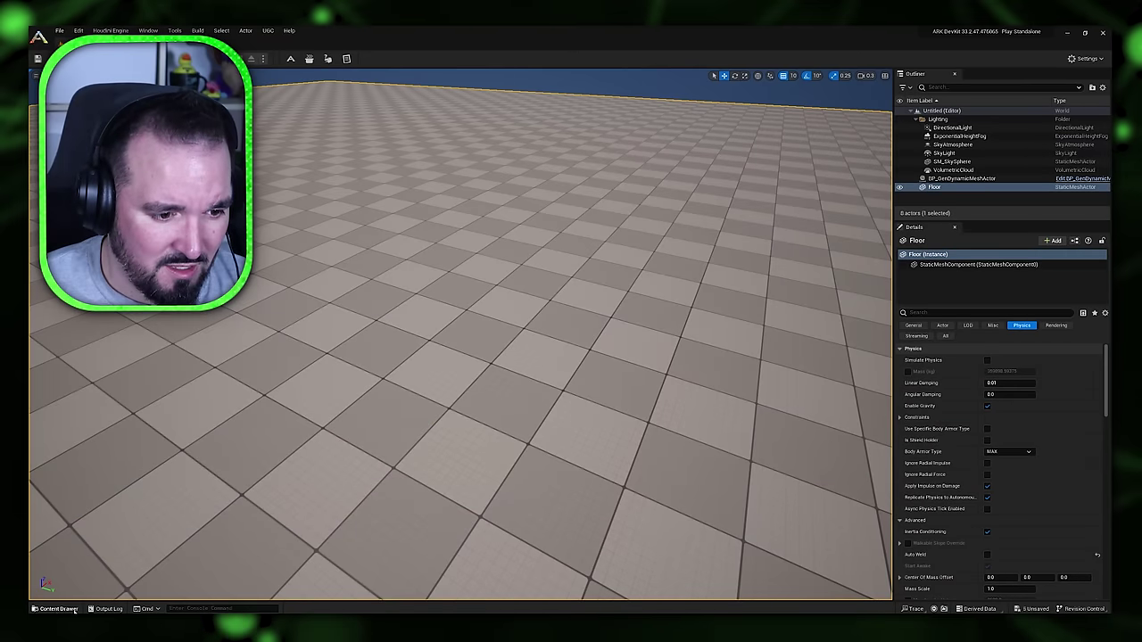
- Place the ActorFinder blueprint in the level and inspect the assembled wall and door from both sides
click(75, 610)
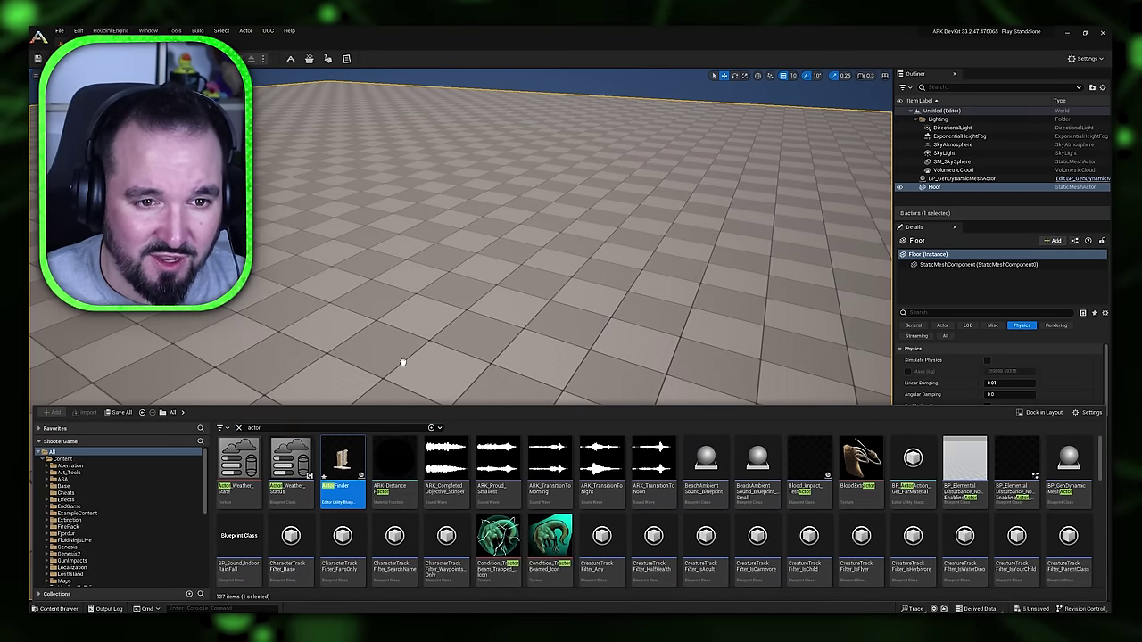
drag(402, 363, 483, 255)
key(f)
scroll(483, 254, up, 5)
right_drag(482, 254, 537, 198)
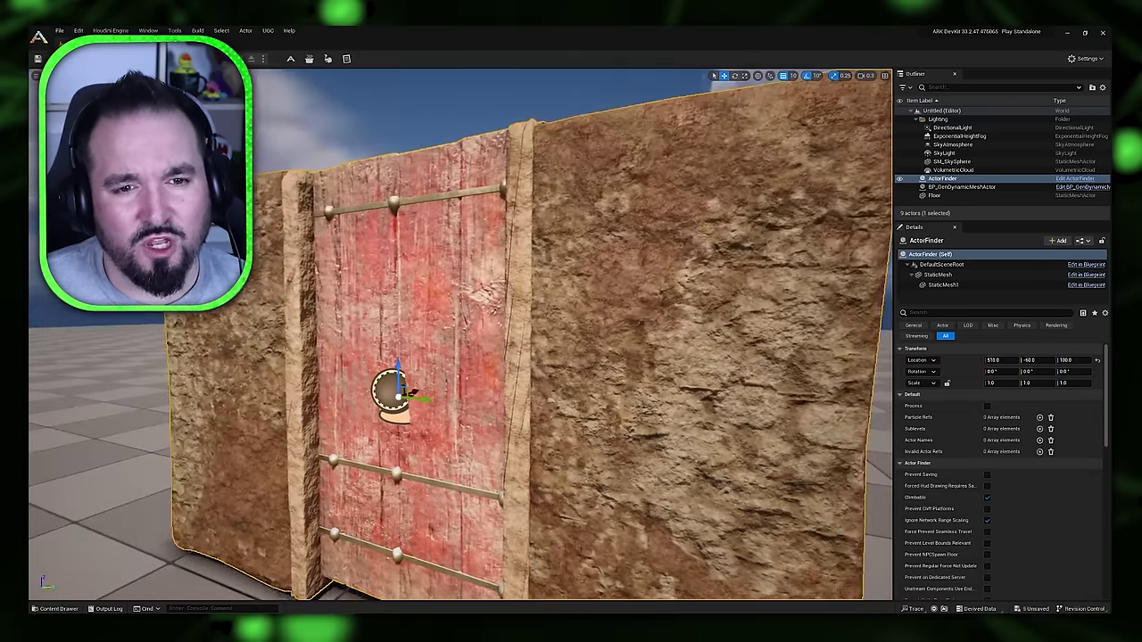
scroll(522, 198, up, 3)
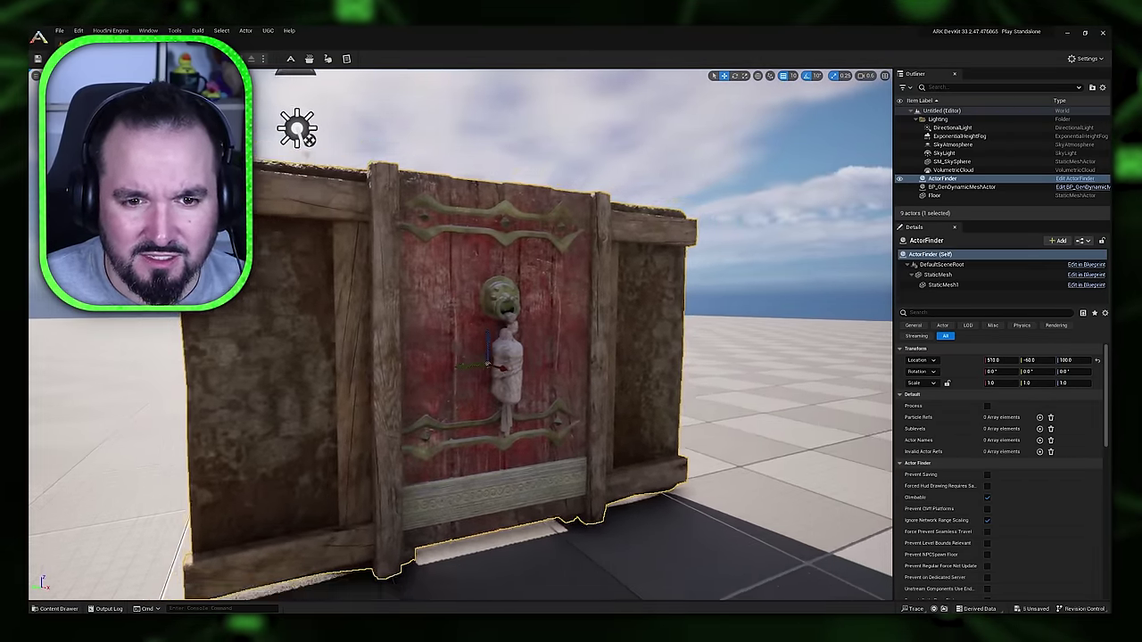
- Reopen the ActorFinder blueprint in its 3D view and add a Box Collision component with the default name Box
key(ctrl+b)
double_click(348, 461)
click(229, 157)
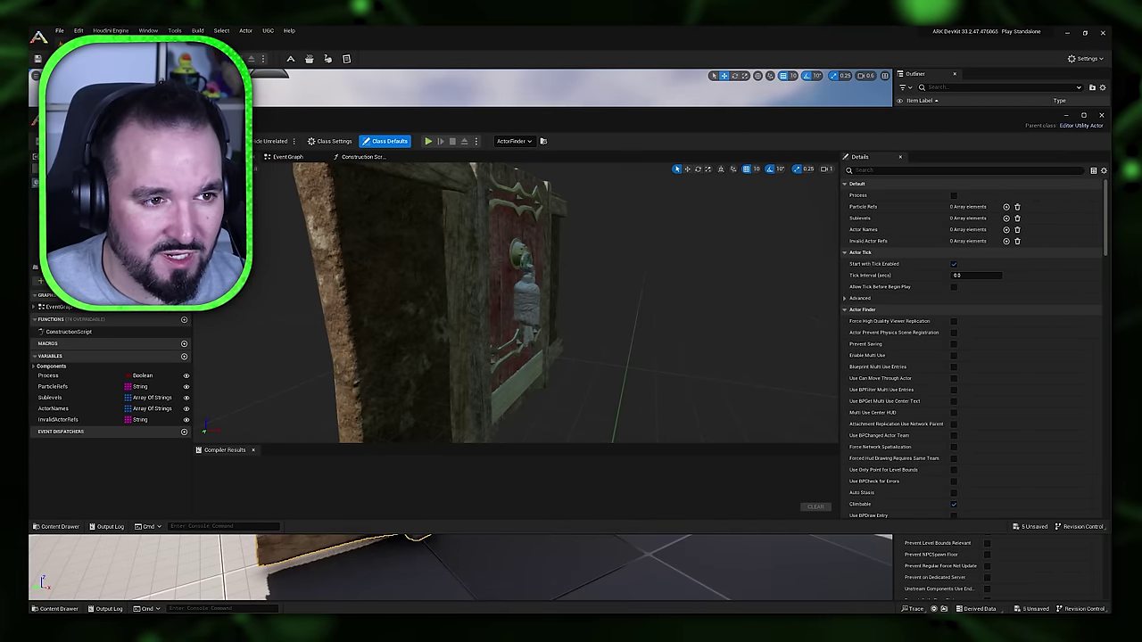
click(49, 167)
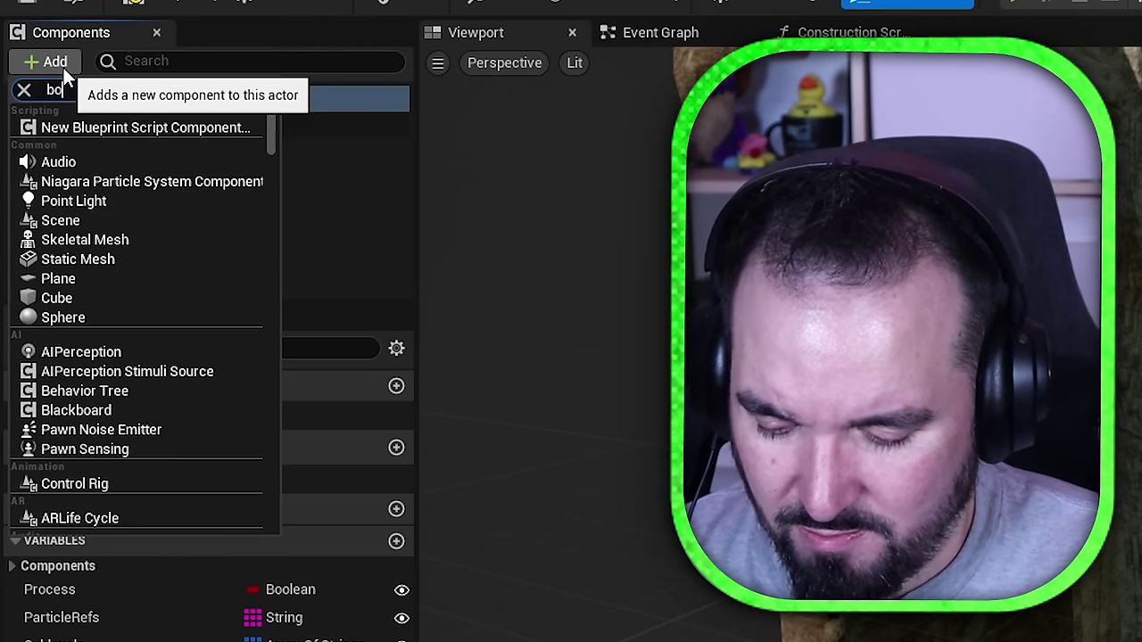
text(boxc)
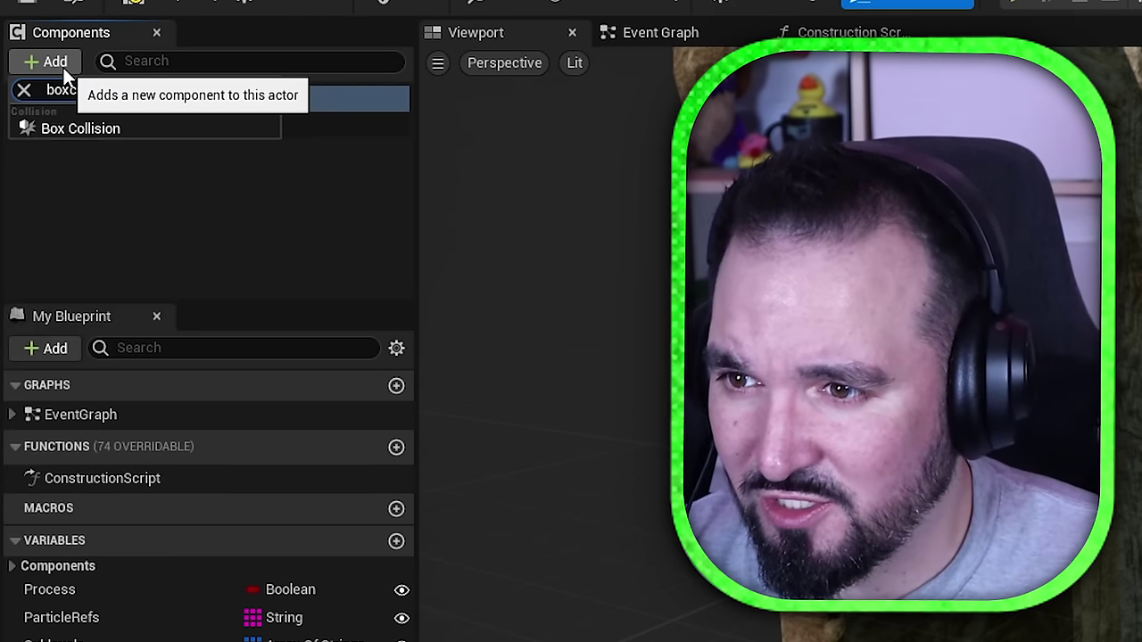
key(Return)
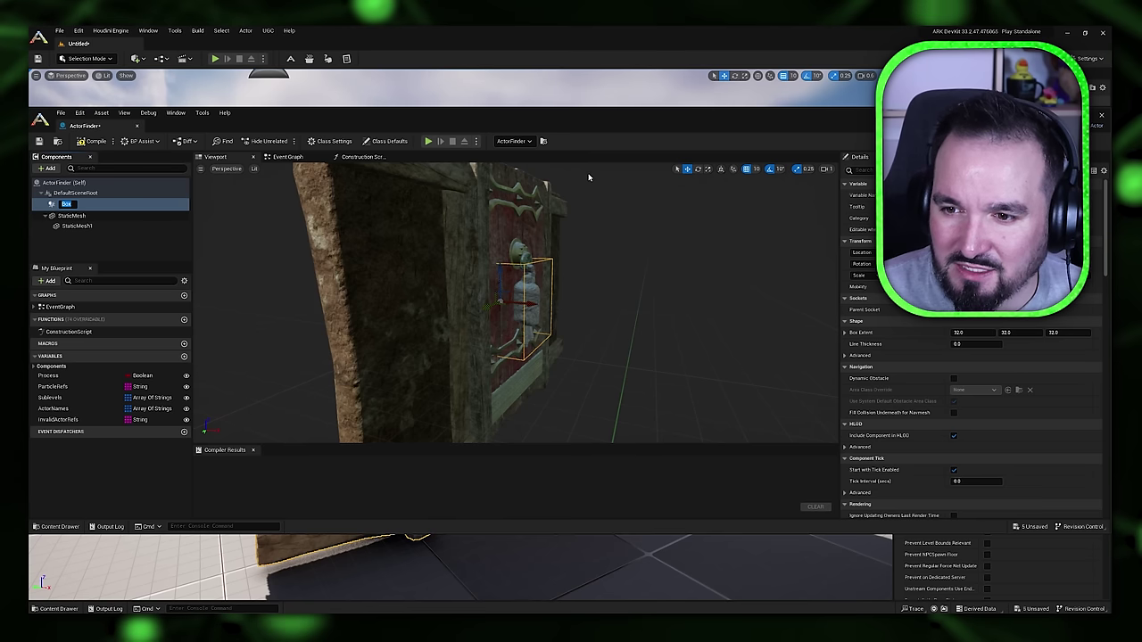
key(Return)
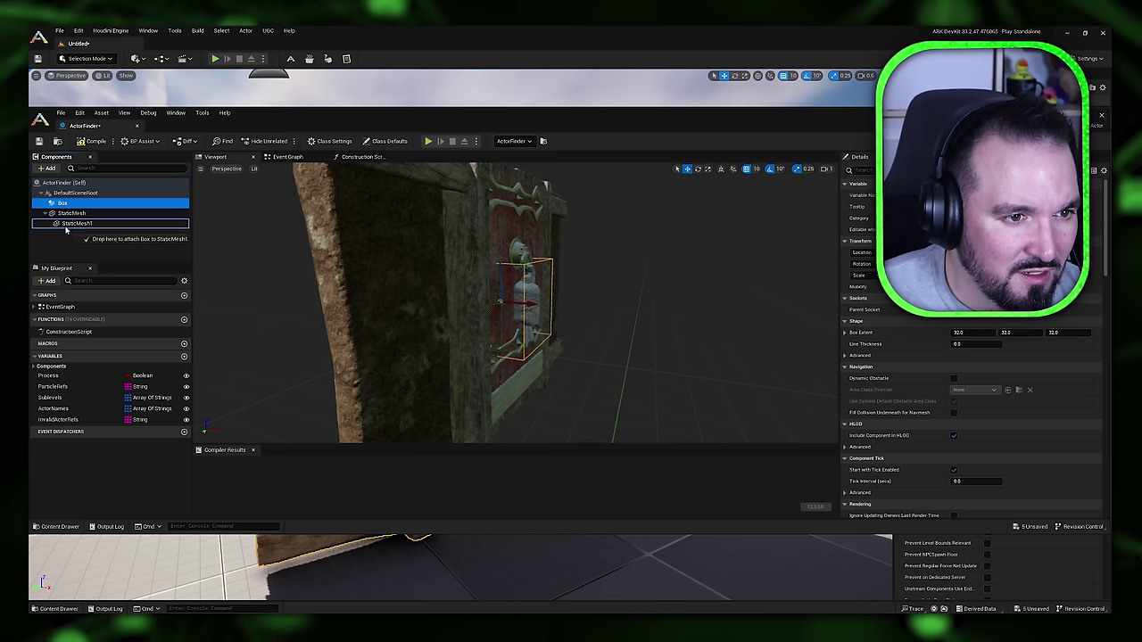
- Attach the Box component to StaticMesh1 and scale it to enclose the wall with space in front and behind
drag(68, 214, 69, 223)
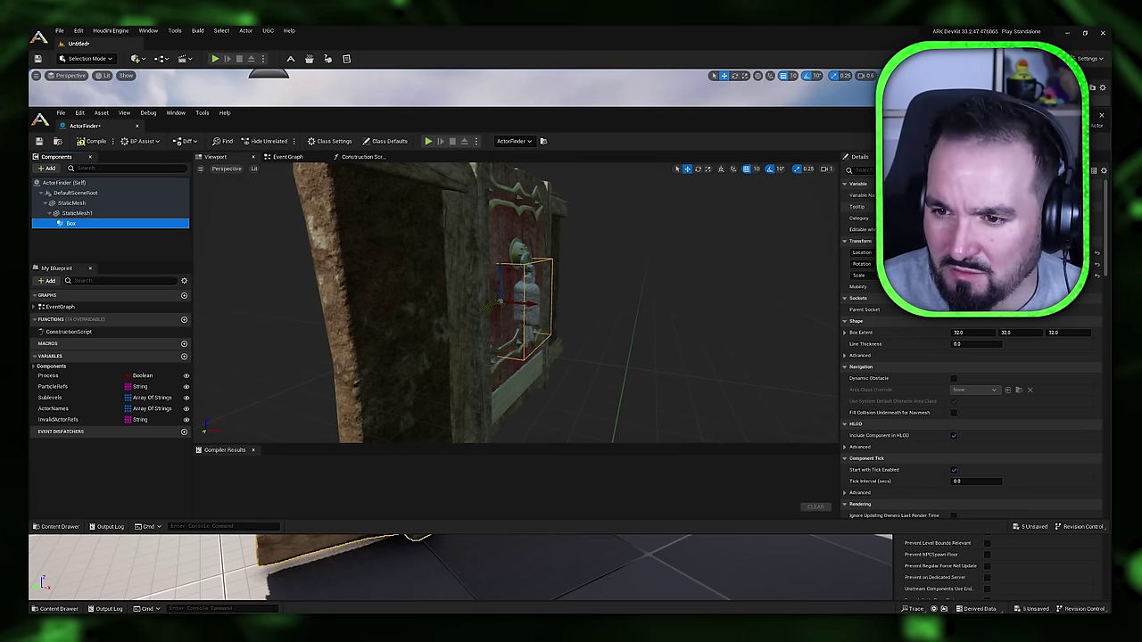
key(f)
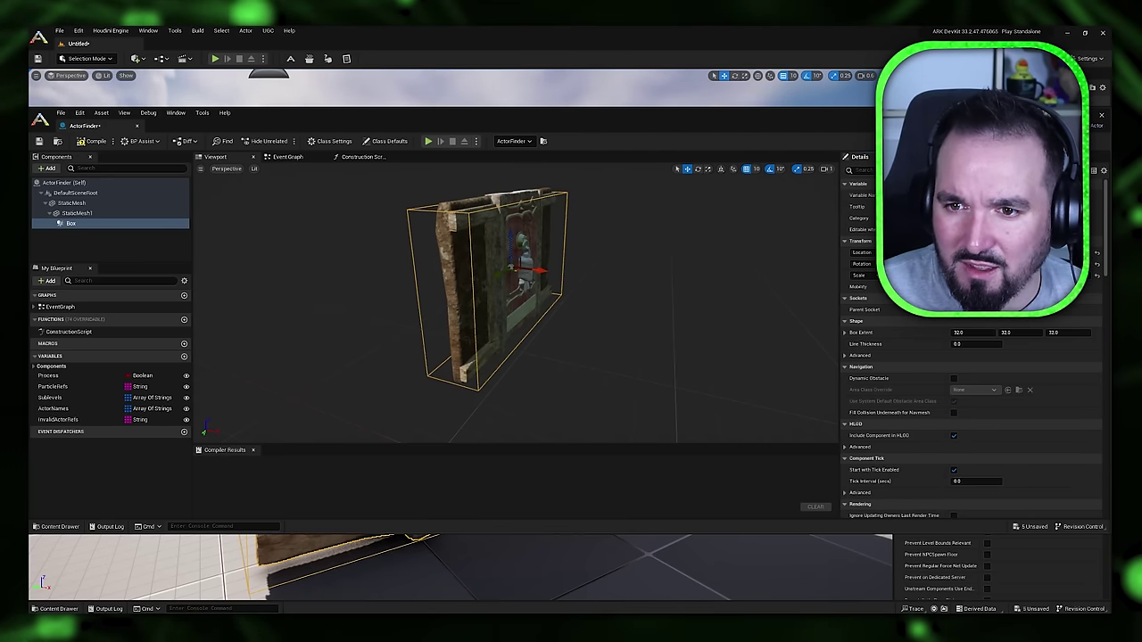
drag(973, 276, 1019, 276)
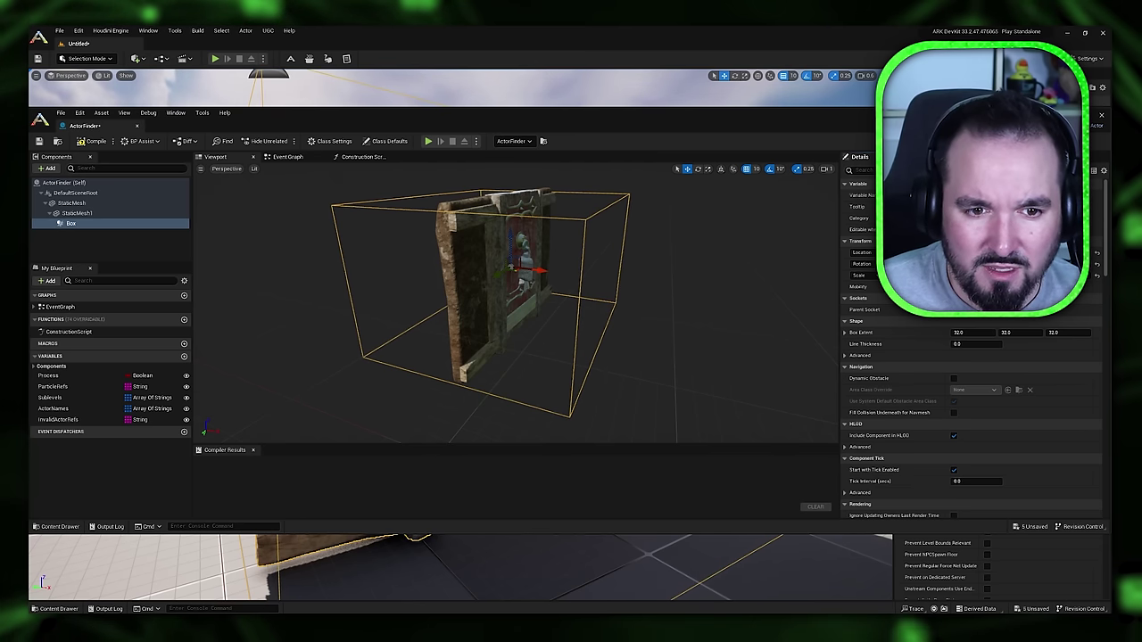
- Add a StaticMesh1 reference to the Event Graph and create a Set Relative Rotation node targeting it
click(290, 159)
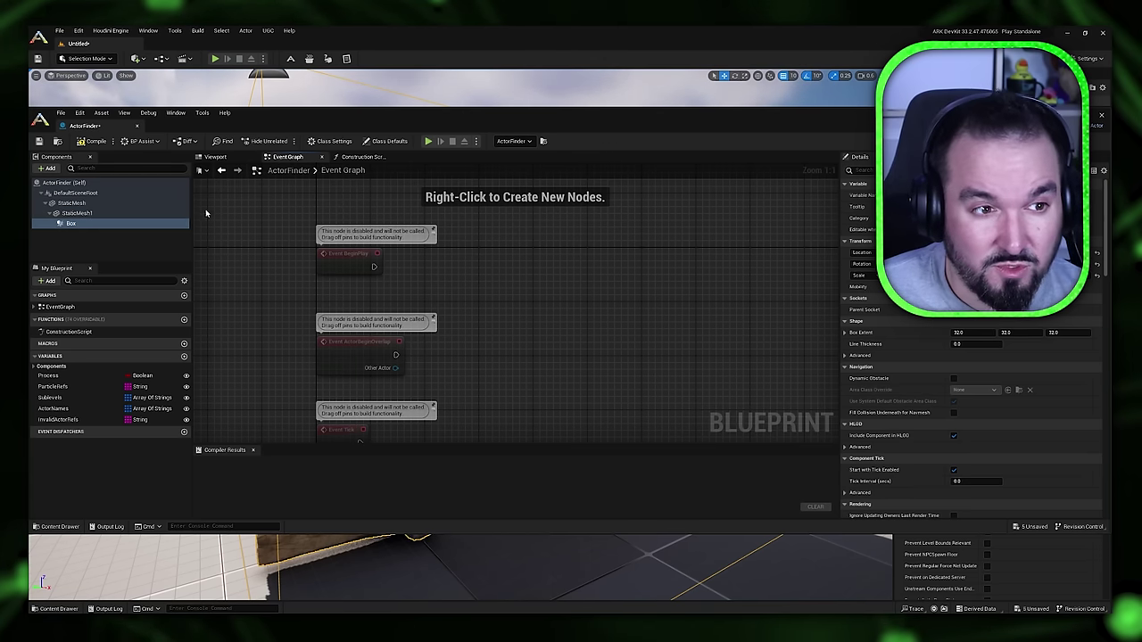
drag(75, 213, 502, 325)
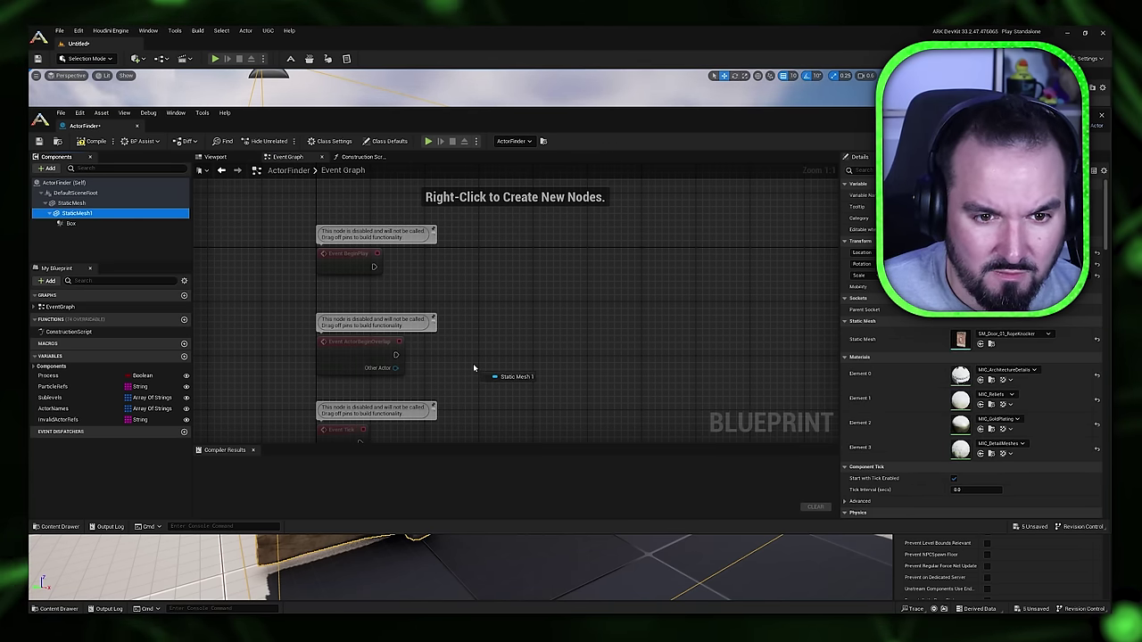
drag(474, 367, 560, 339)
text(set)
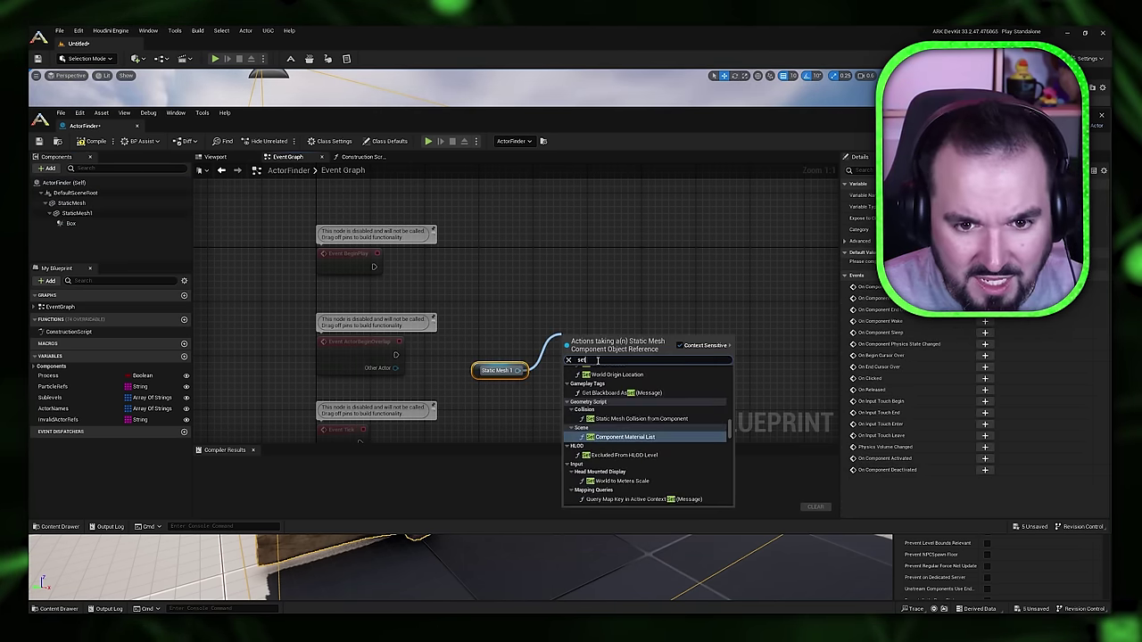
text( reltatio)
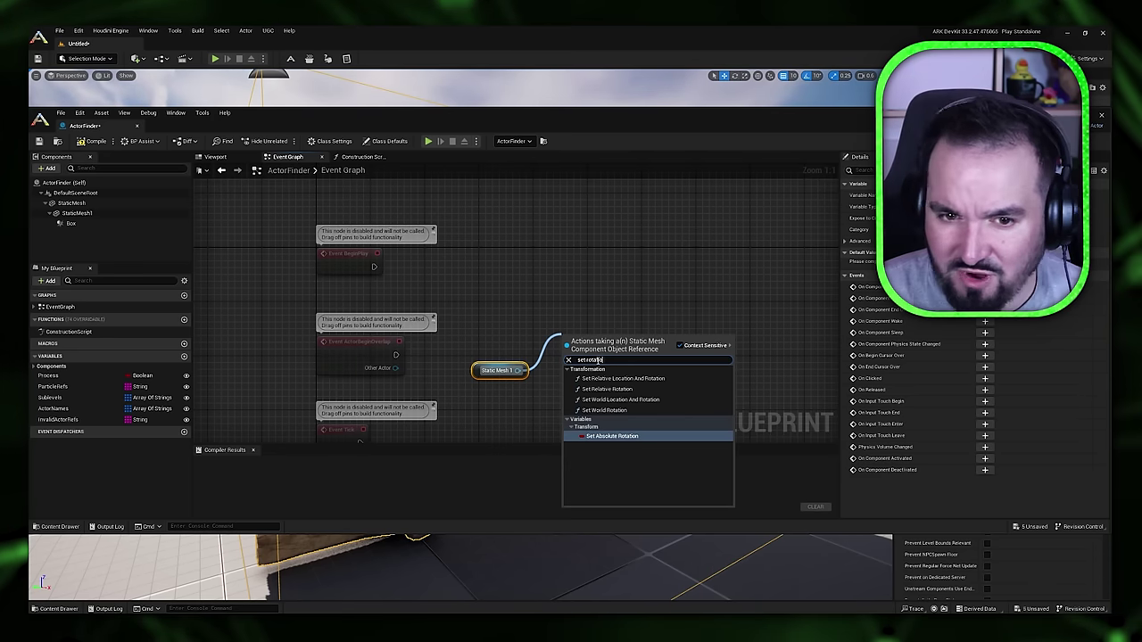
click(607, 389)
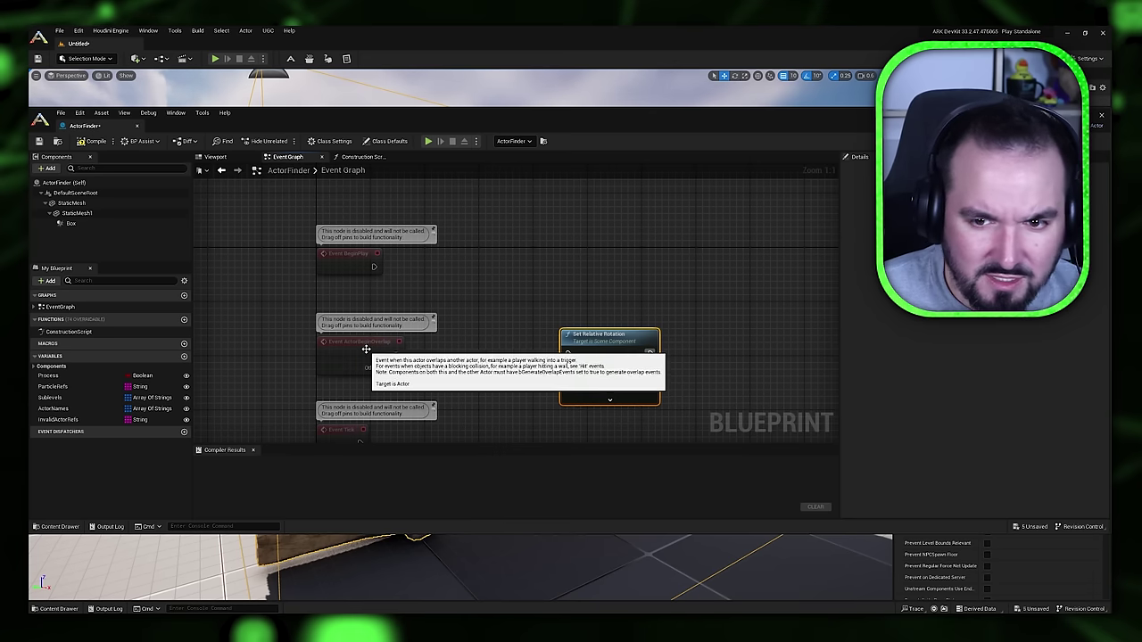
- Connect Event ActorBeginOverlap to the Set Relative Rotation node and open its Z rotation value for editing
drag(375, 343, 569, 353)
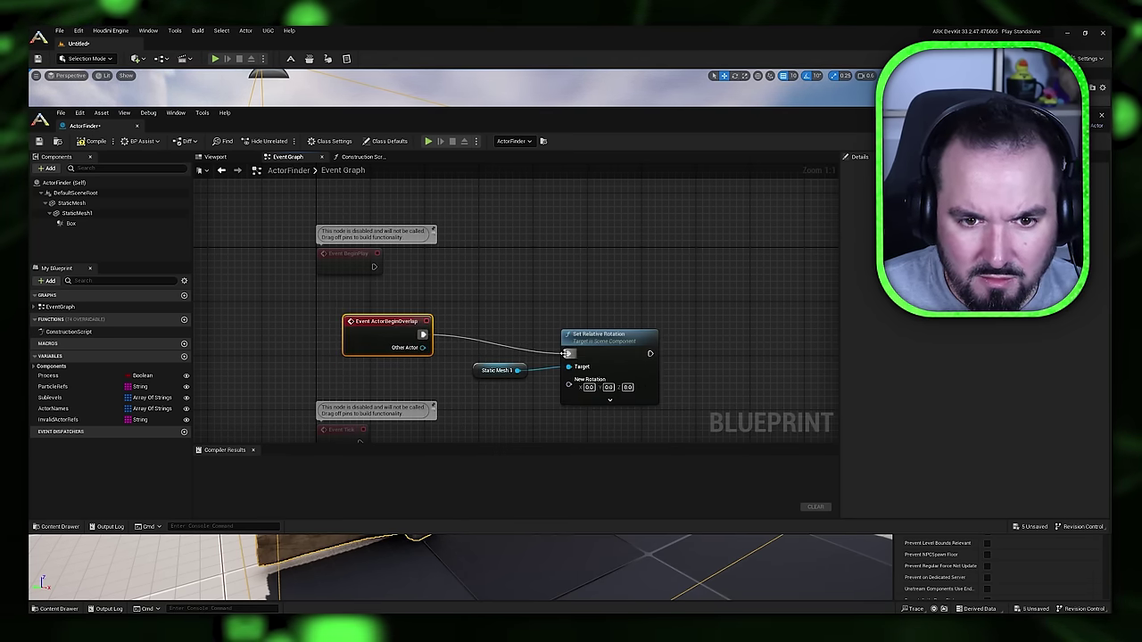
click(627, 388)
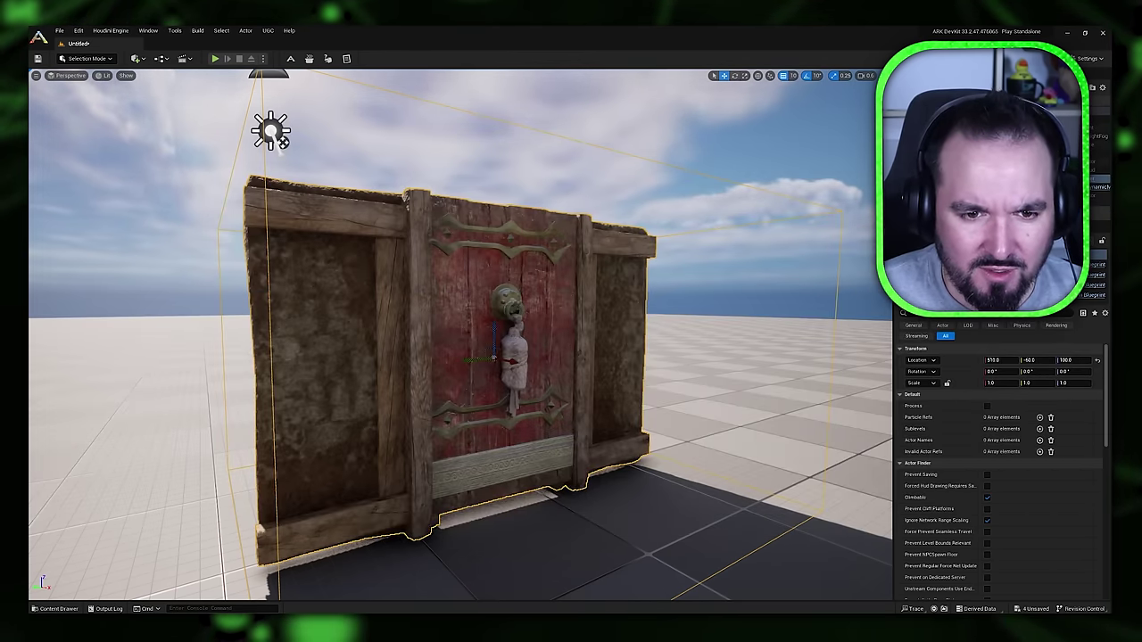
- Play the level in the editor despite the blueprint compile errors and walk up to the door to trigger its overlap
key(s)
right_drag(460, 335, 453, 376)
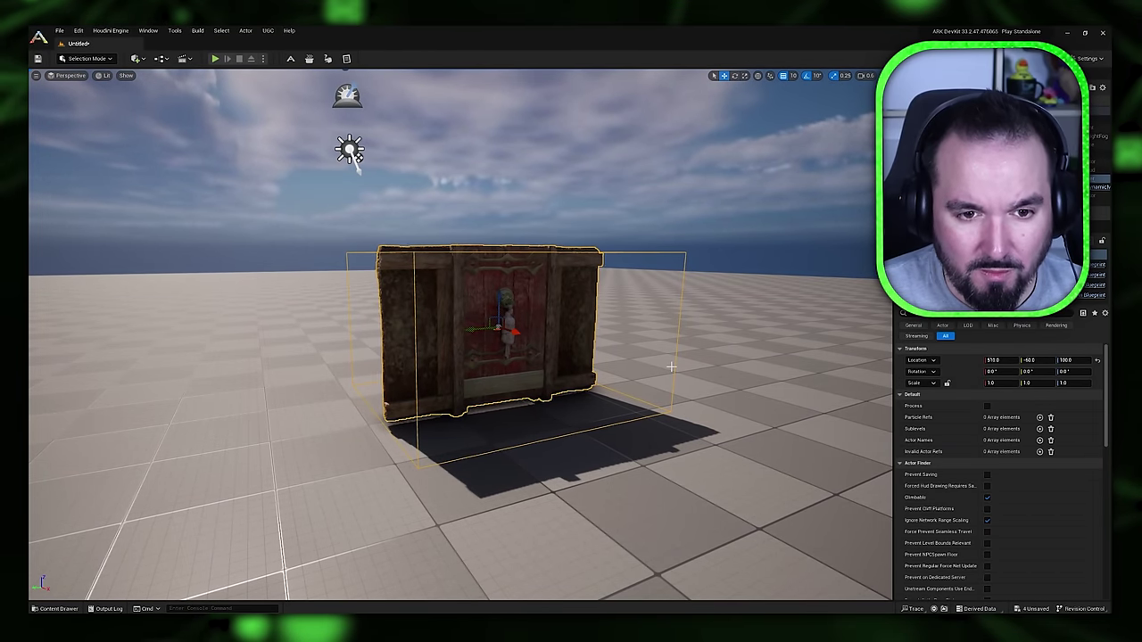
key(alt+p)
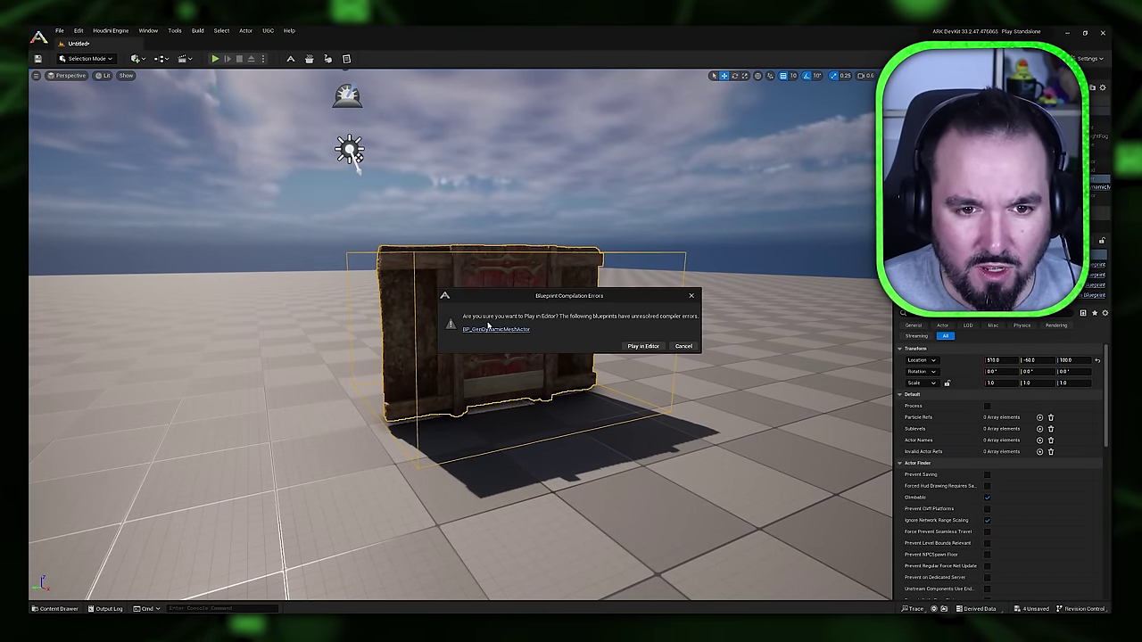
click(642, 346)
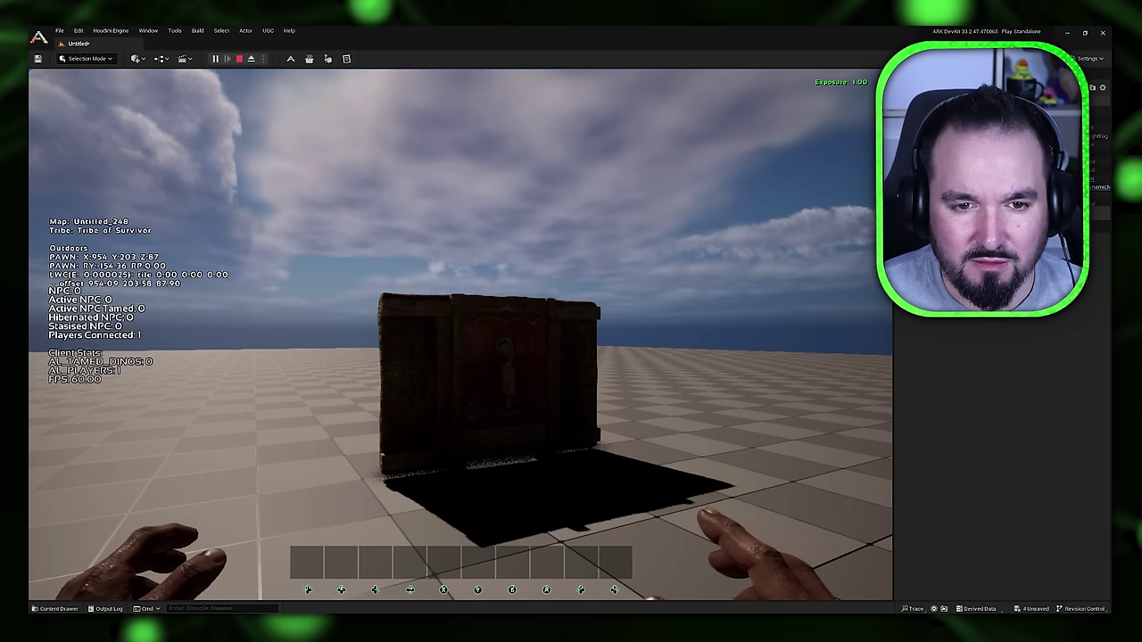
key(w)
key(e)
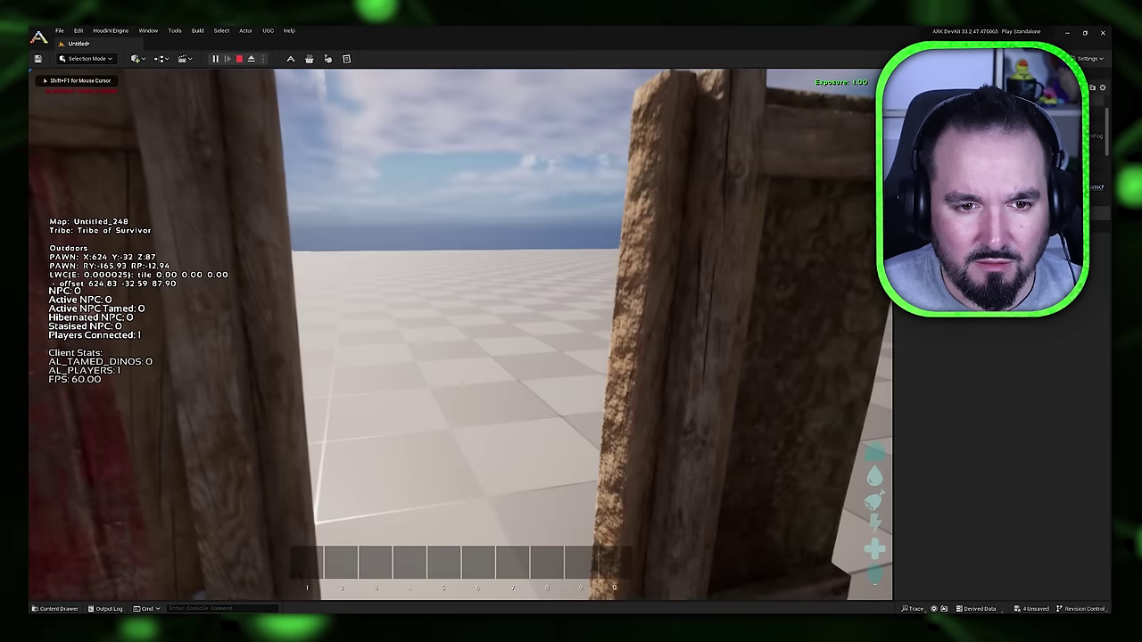
- Walk through the doorway and back away to check the rotated door from both sides, and end the play session
key(s)
key(w)
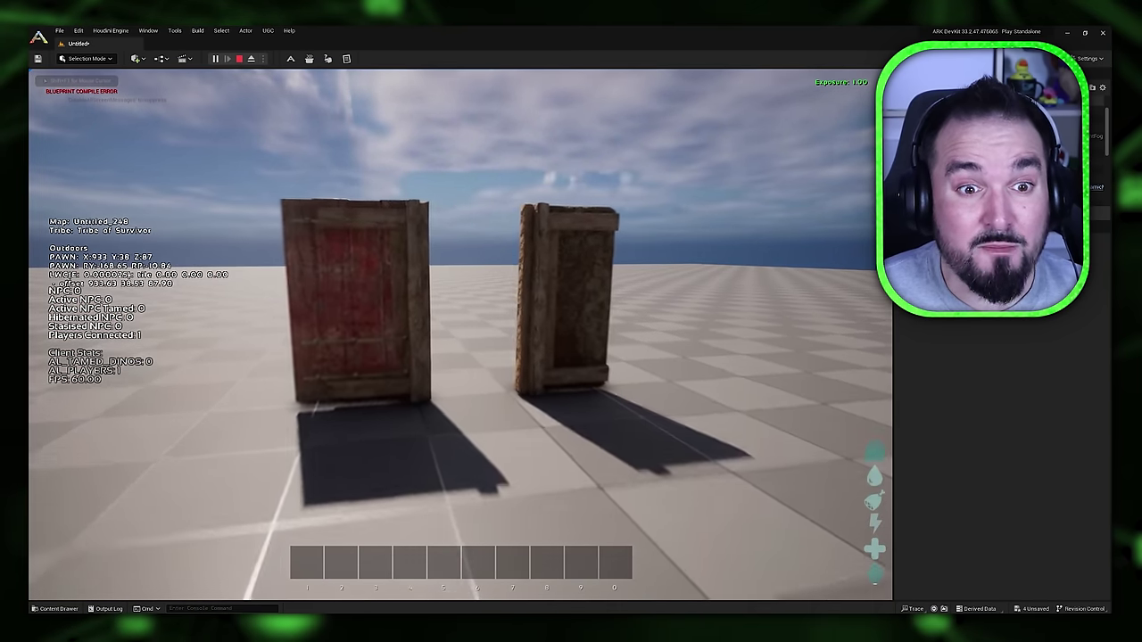
key(w)
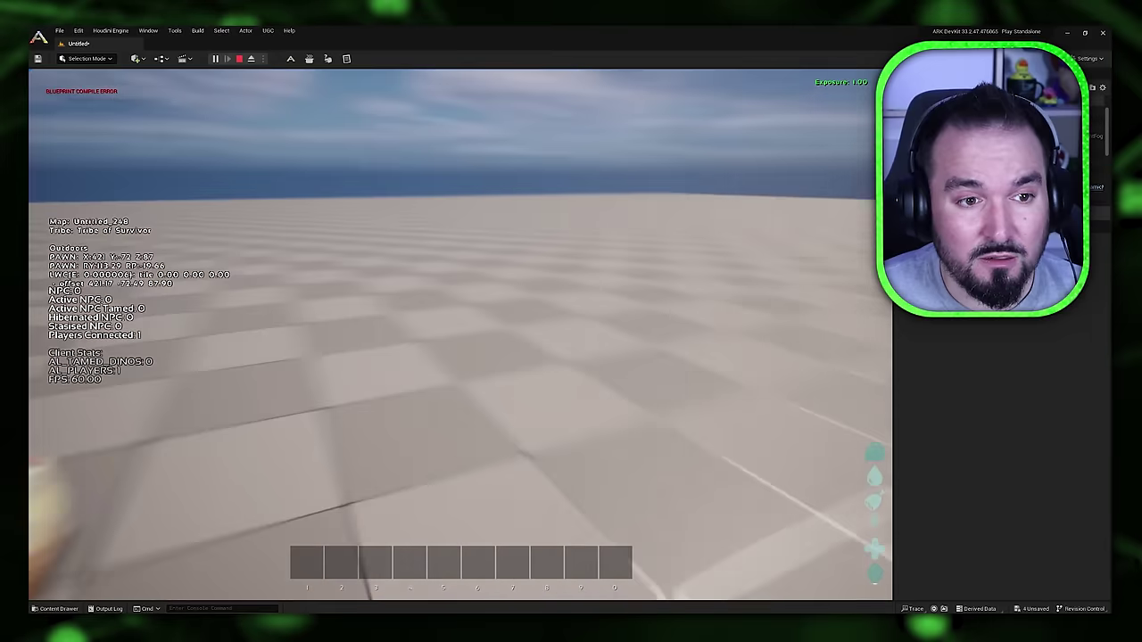
key(s)
key(s)
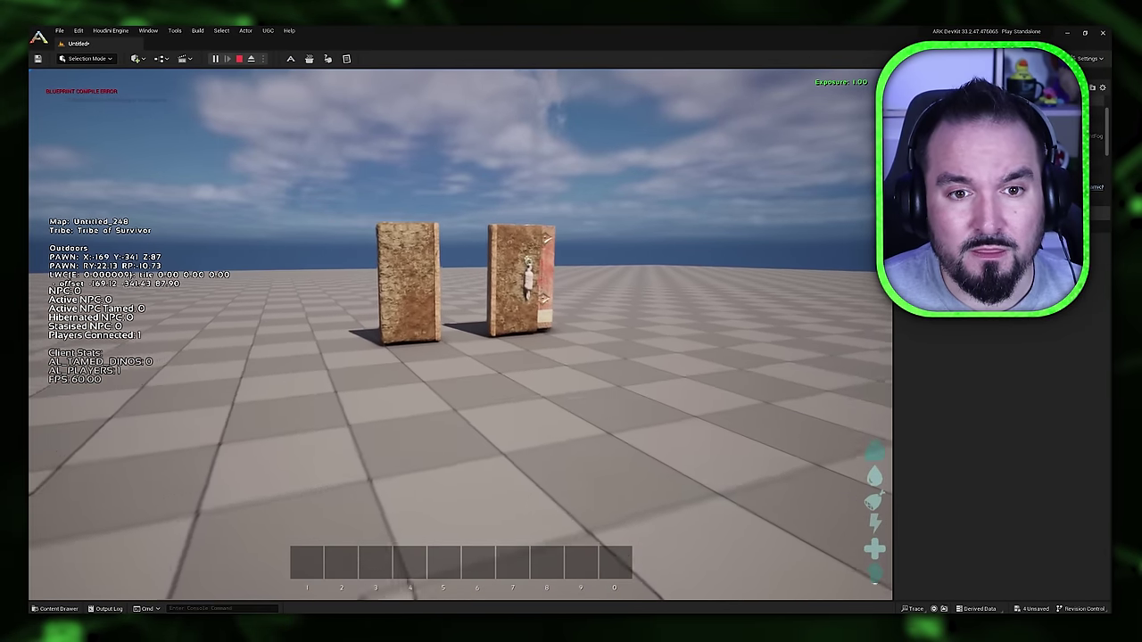
key(w)
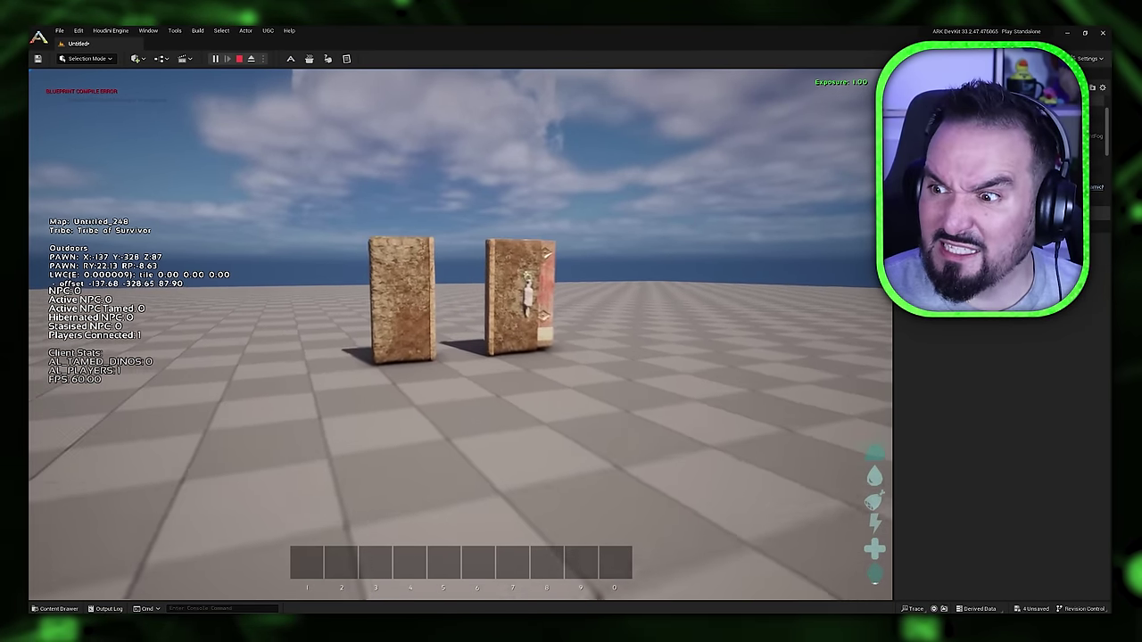
key(s)
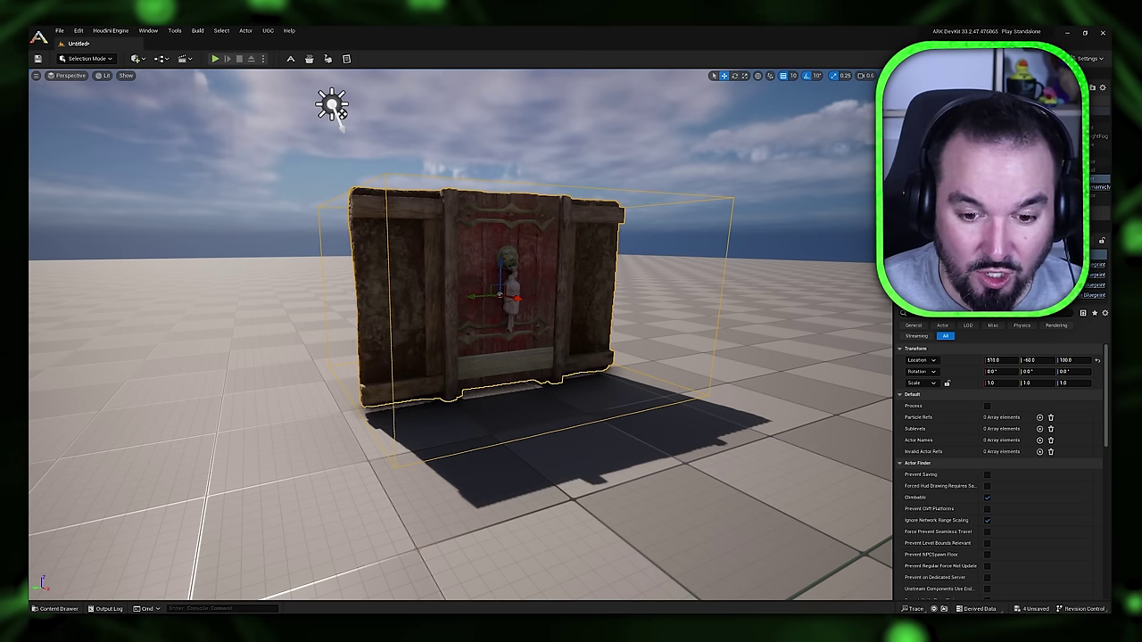
- In the ActorFinder Event Graph, add a Delay node with a 2.0 second duration after the Set Relative Rotation node
mouse_move(691, 627)
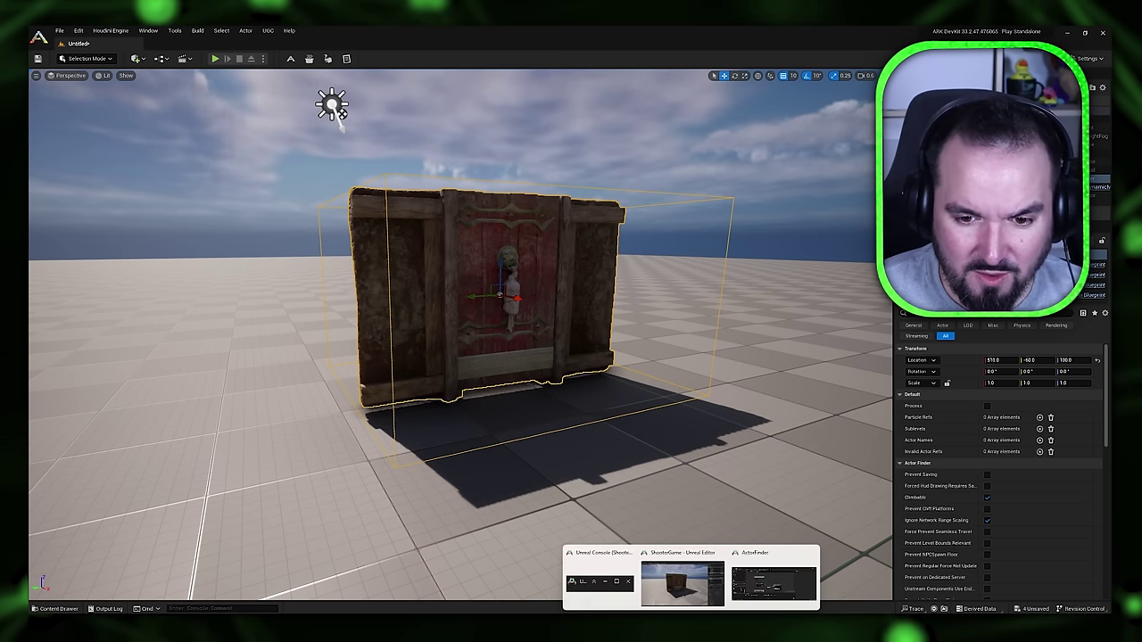
click(743, 584)
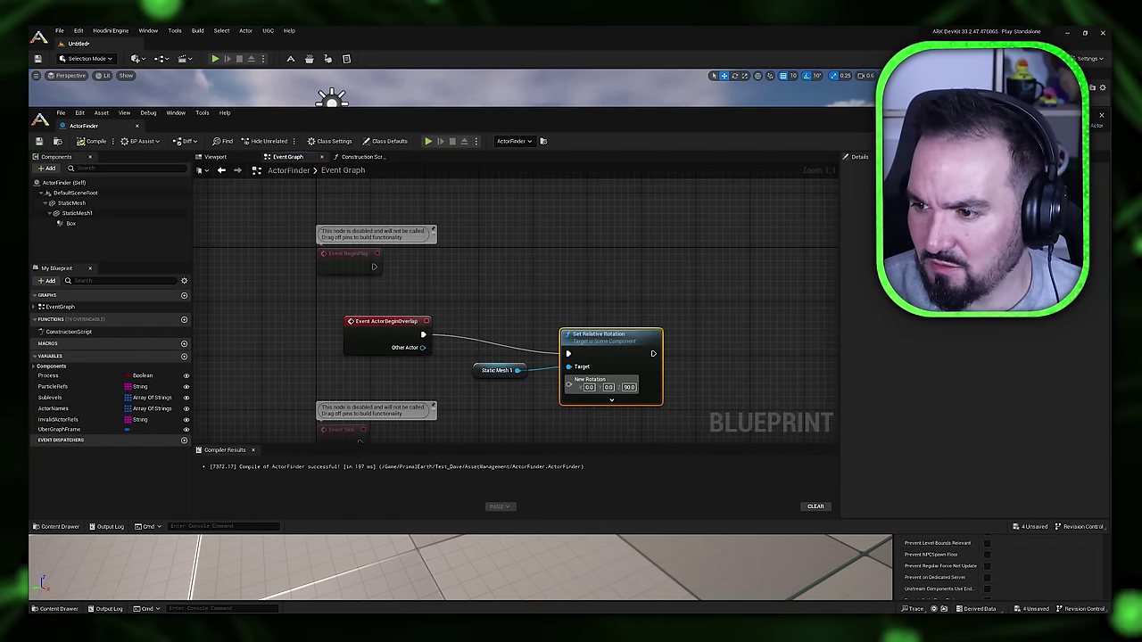
drag(653, 353, 722, 360)
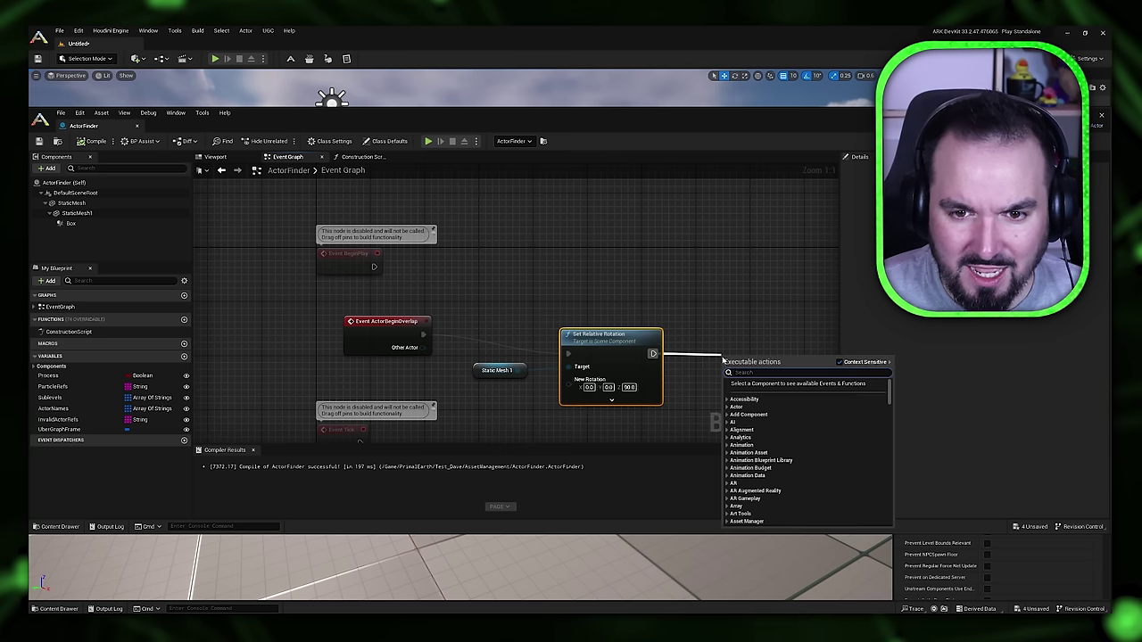
text(delay)
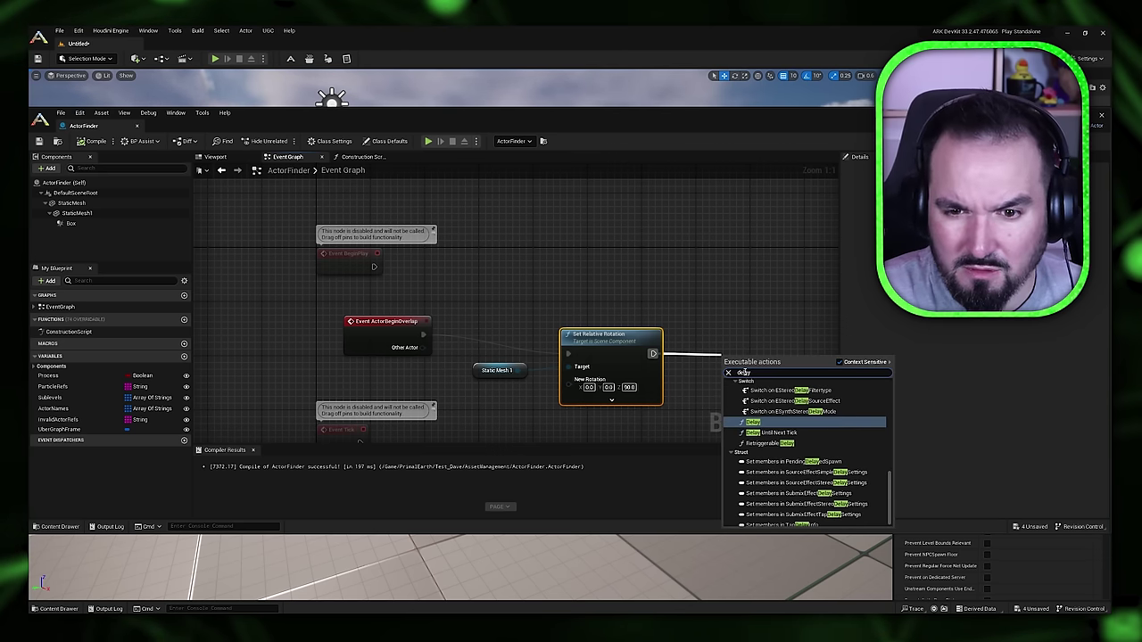
click(771, 423)
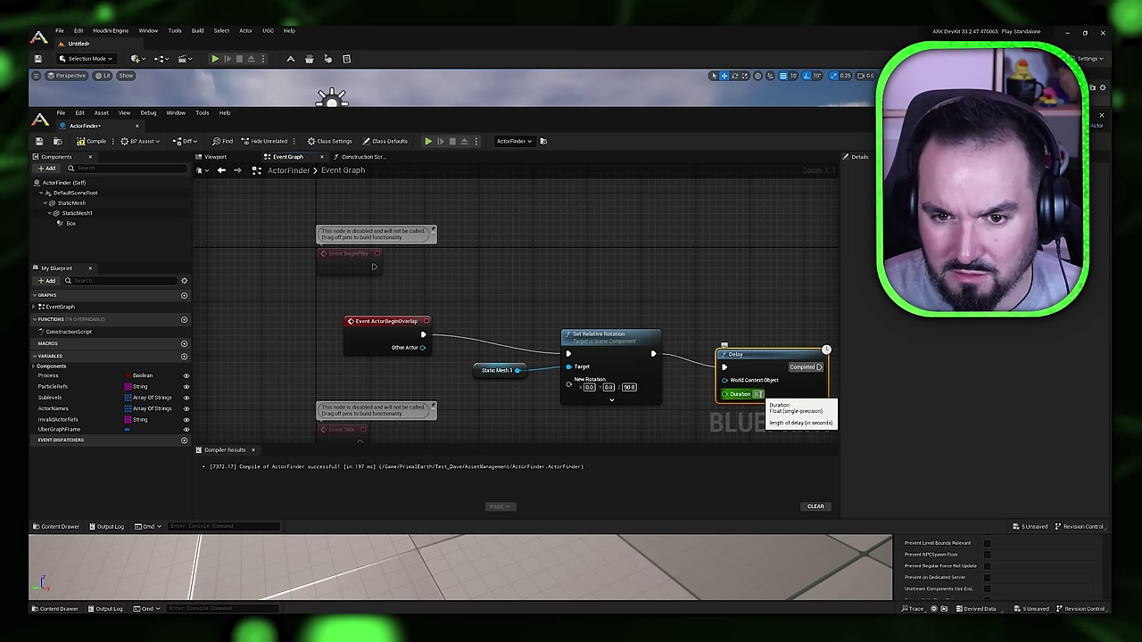
- Paste a copy of the Set Relative Rotation node, connect it to the Delay's Completed output, and set its Z rotation to 0
key(ctrl+v)
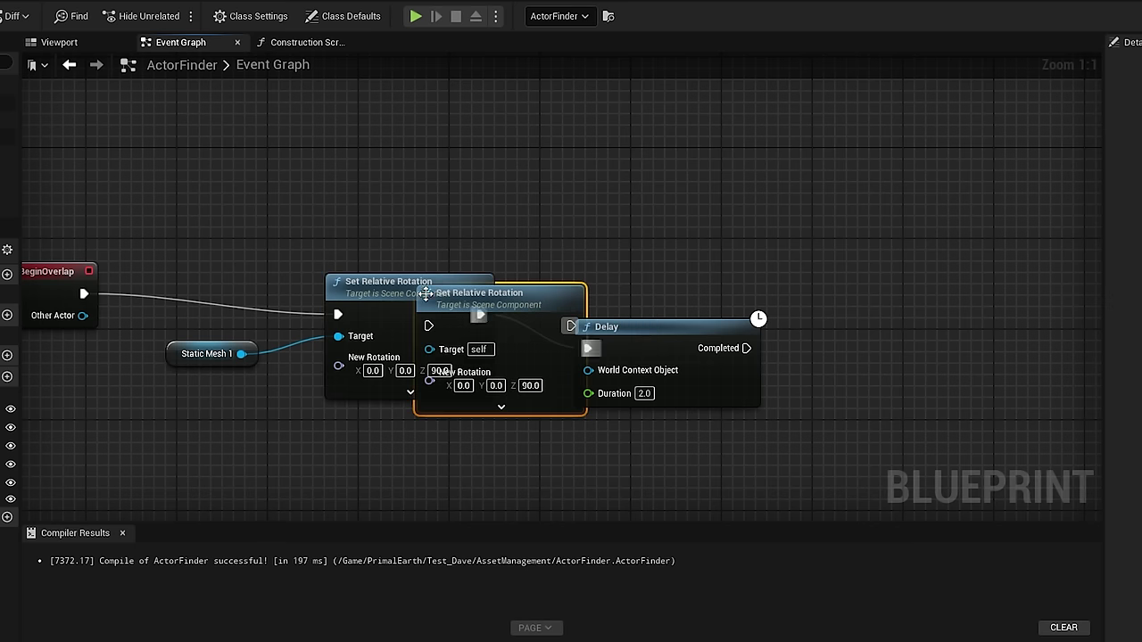
drag(648, 345, 888, 359)
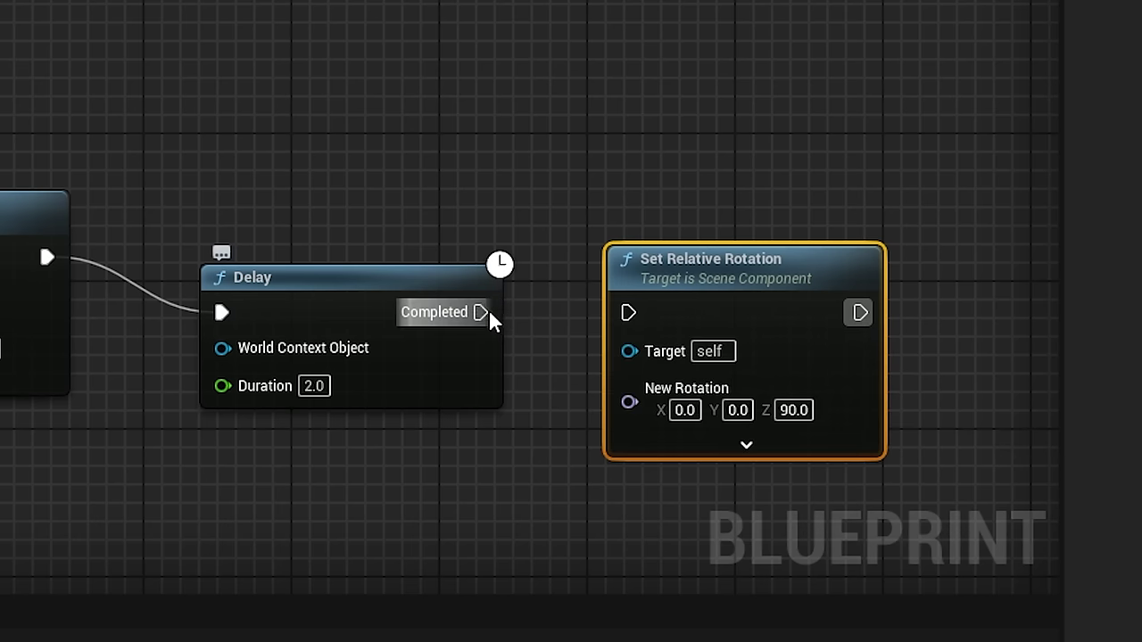
drag(750, 349, 837, 348)
click(808, 411)
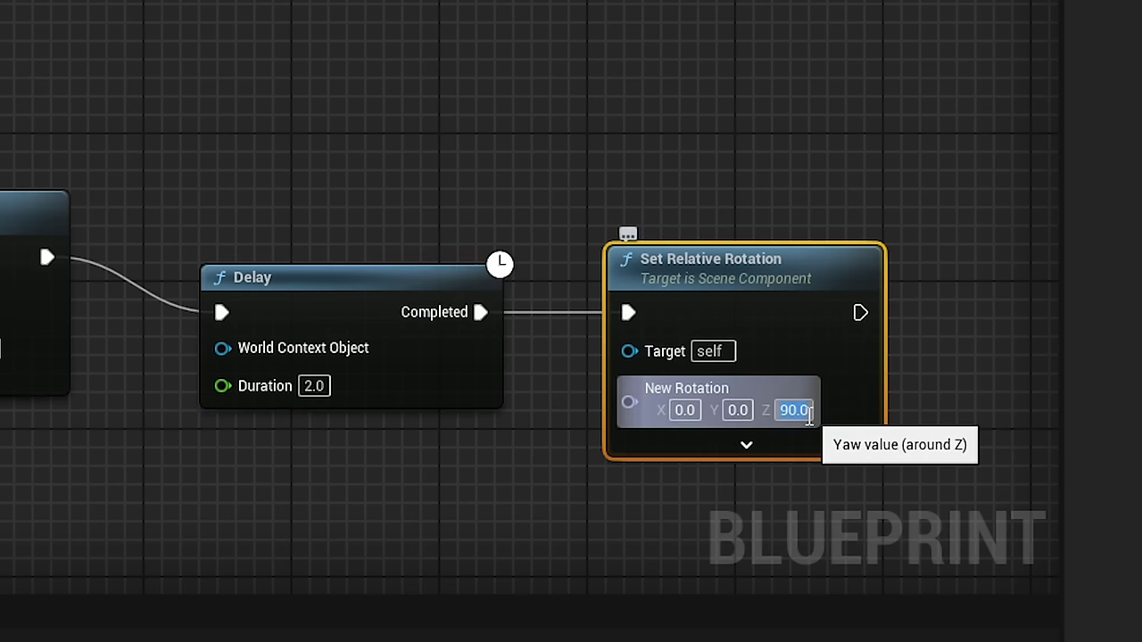
text(0)
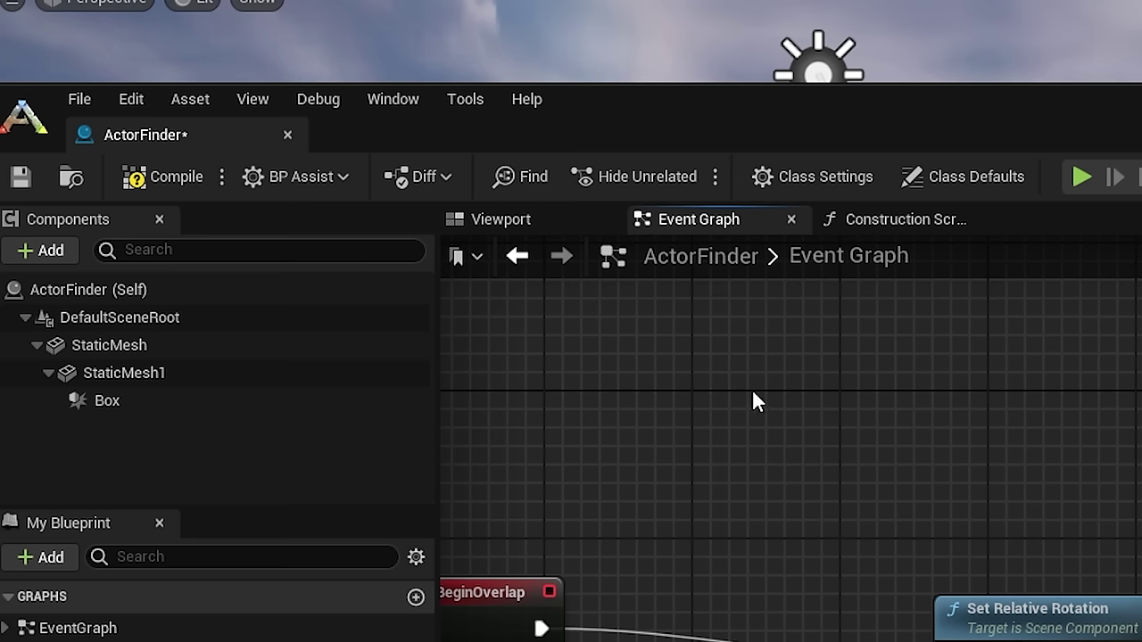
- Connect the Static Mesh 1 reference to the second Set Relative Rotation node's Target, move the Delay node clear of the wire, and compile the blueprint
click(190, 180)
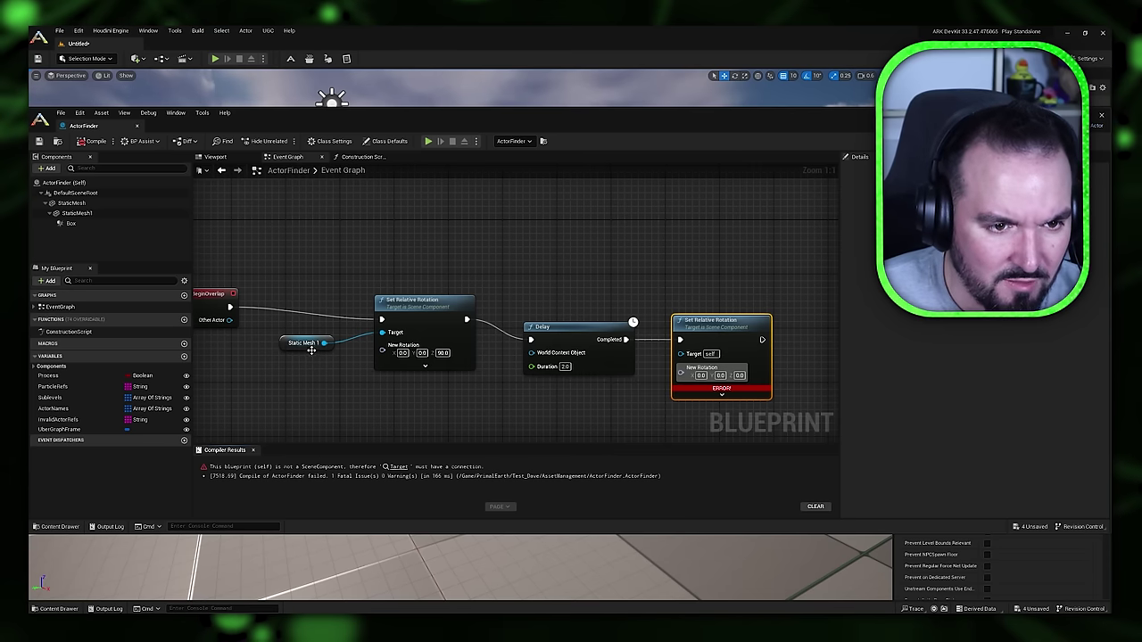
drag(311, 349, 313, 409)
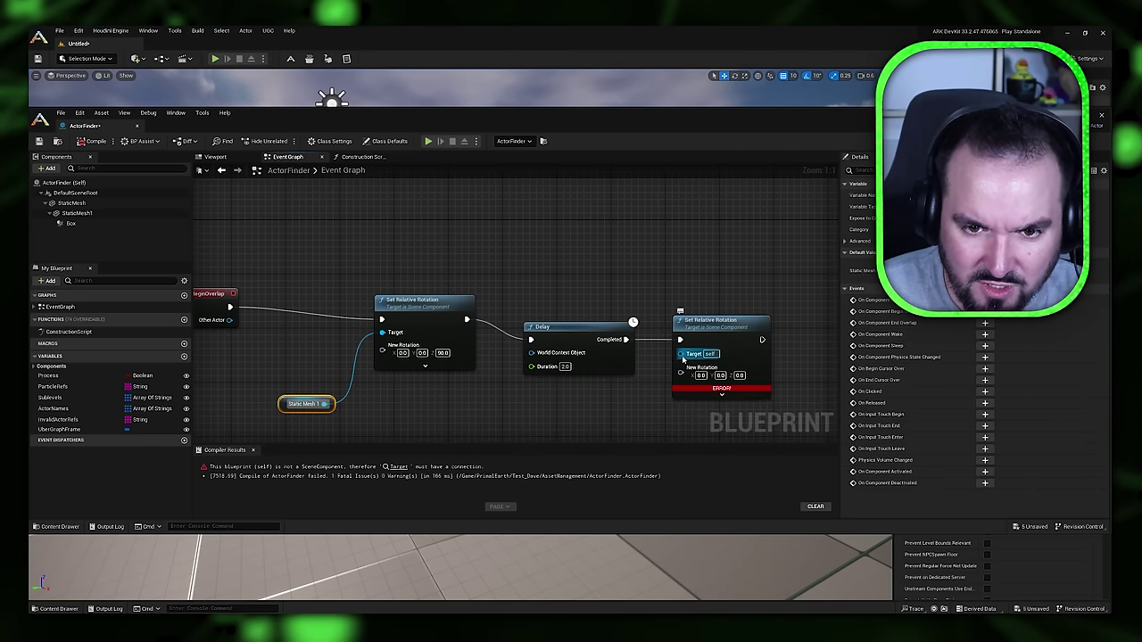
click(682, 358)
drag(682, 353, 326, 404)
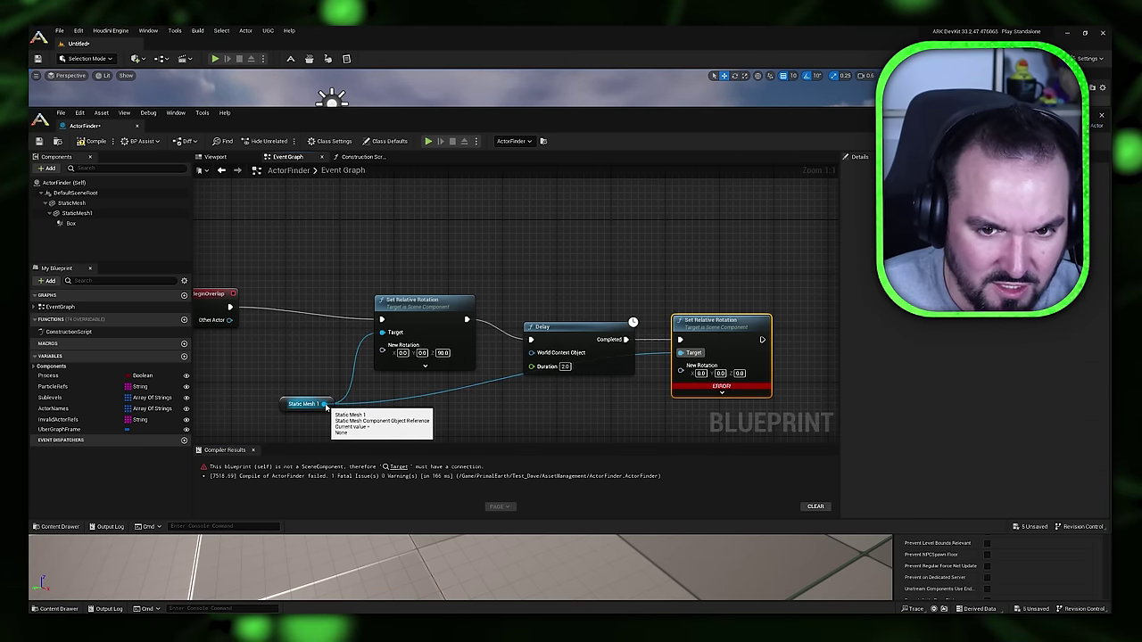
drag(593, 328, 592, 274)
click(93, 141)
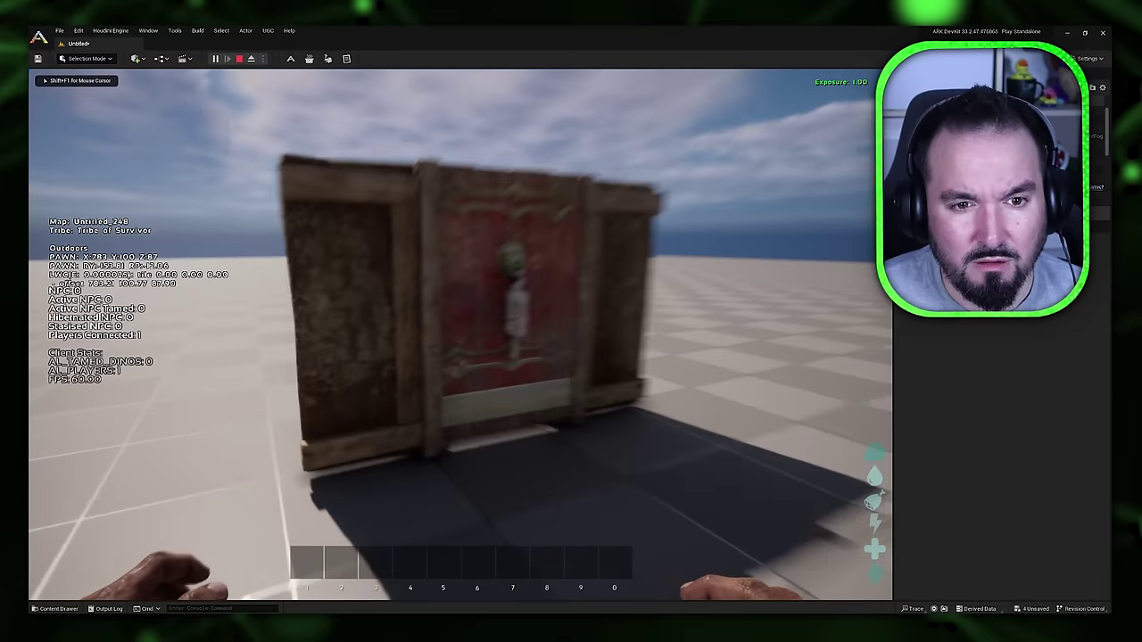
- Play-test the level, approaching and leaving the door from several angles to check its opening and delayed closing
key(w)
key(s)
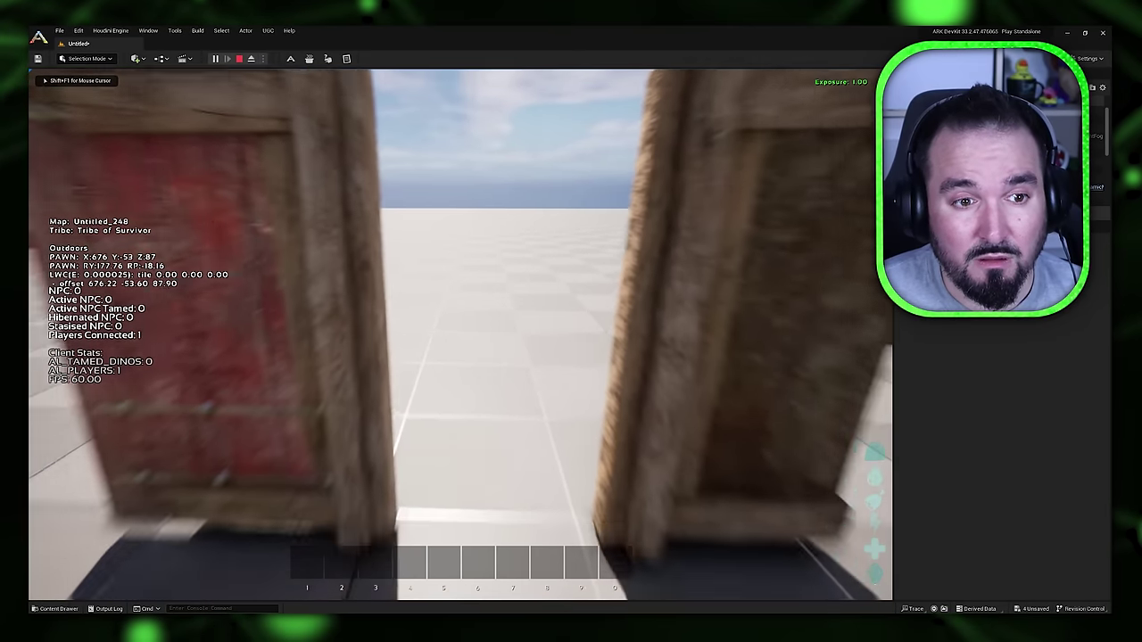
key(s)
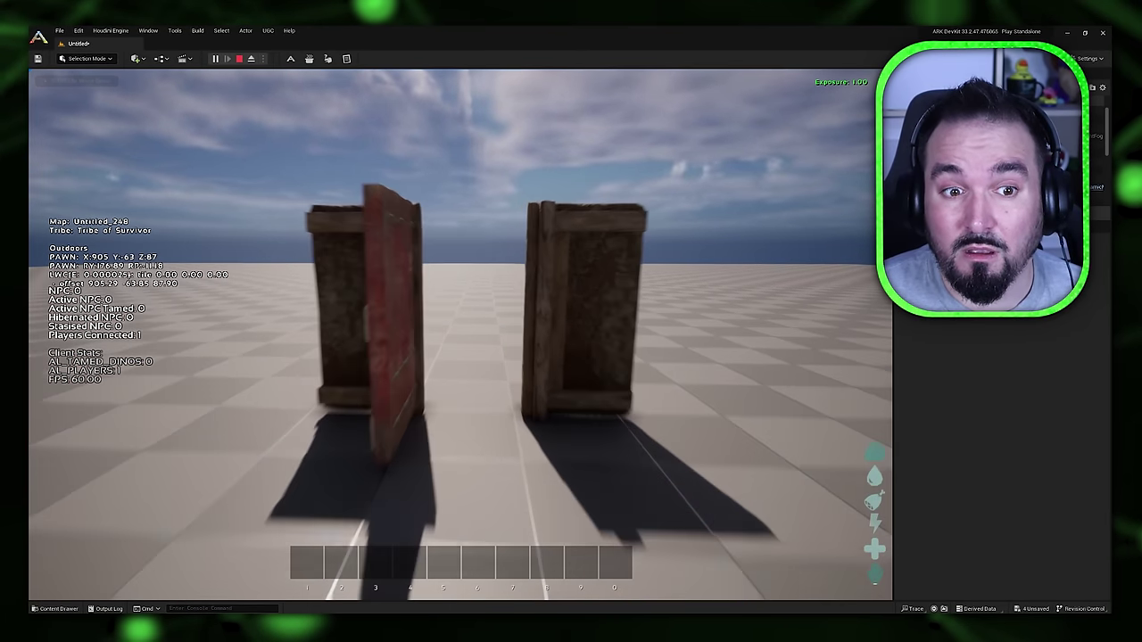
key(w)
key(d)
key(s)
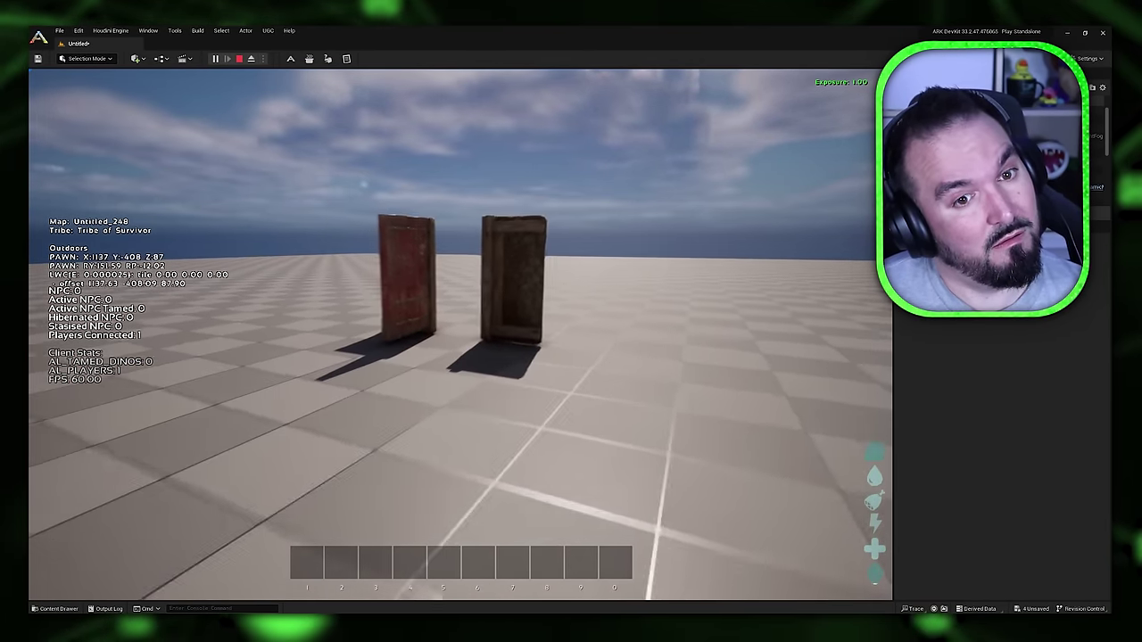
key(w)
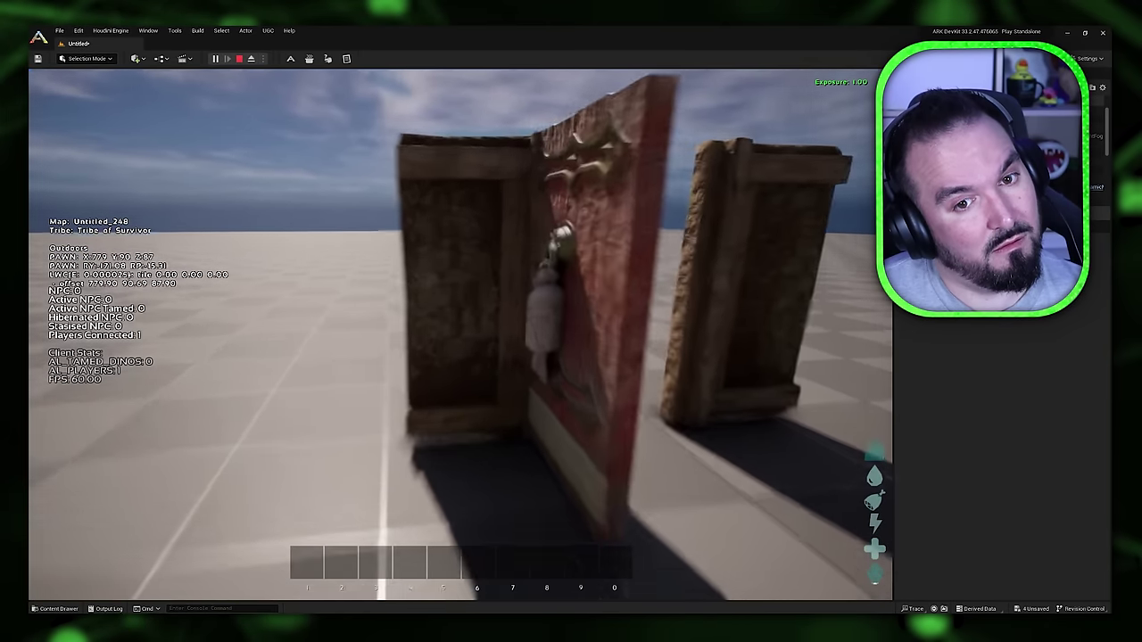
key(s)
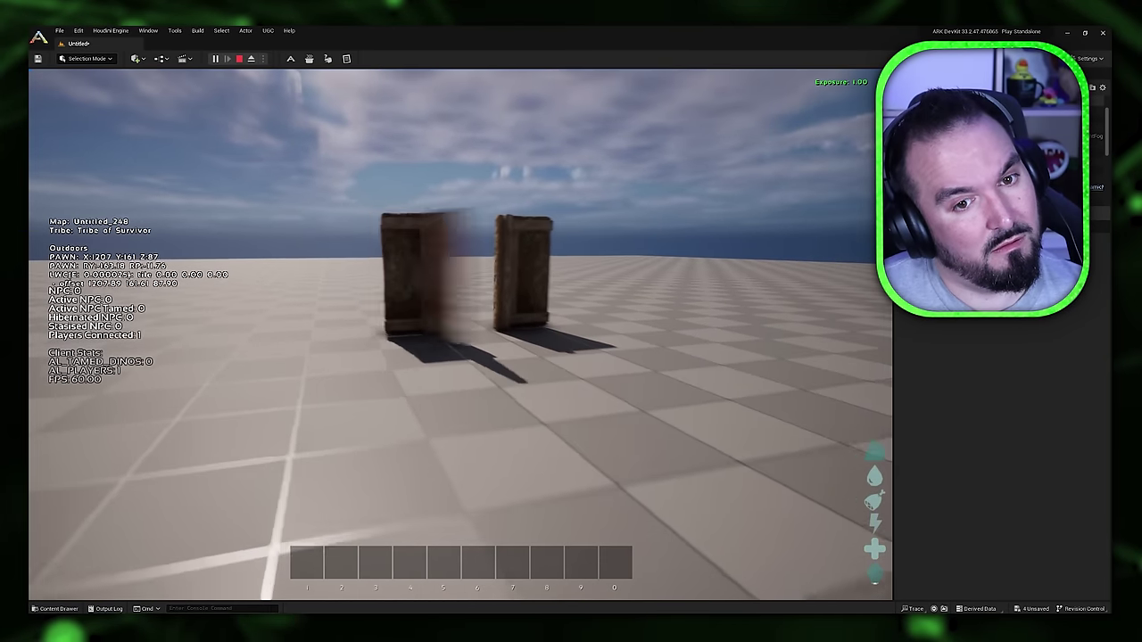
key(a)
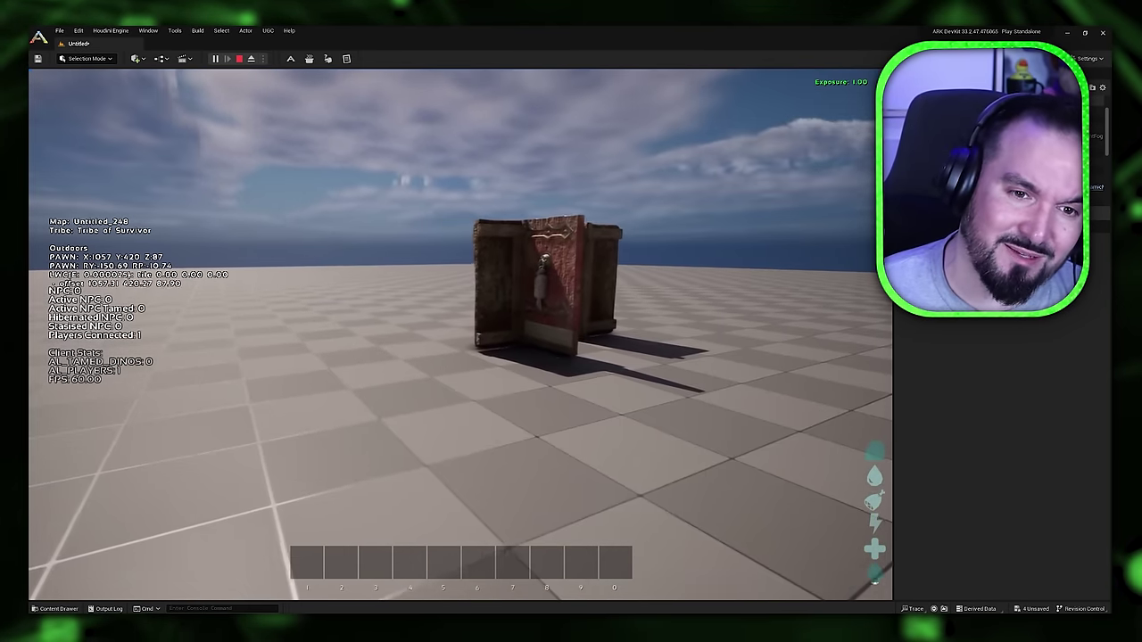
key(w)
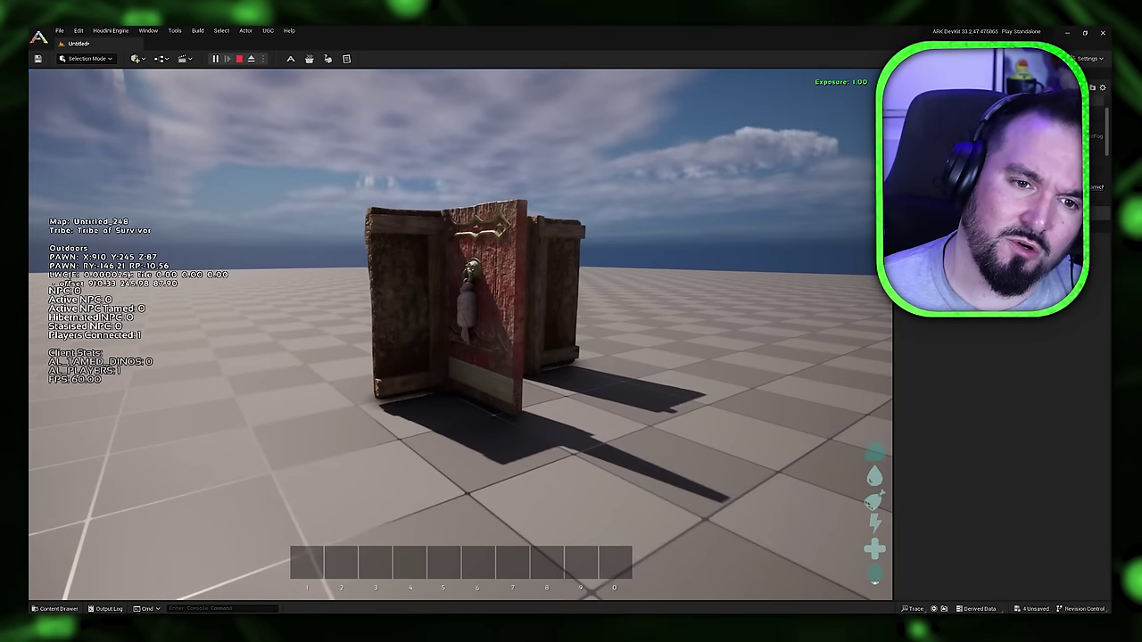
- Step repeatedly in and out of the door's trigger area and pass through the doorway to test overlaps from both sides
key(e)
key(w)
key(s)
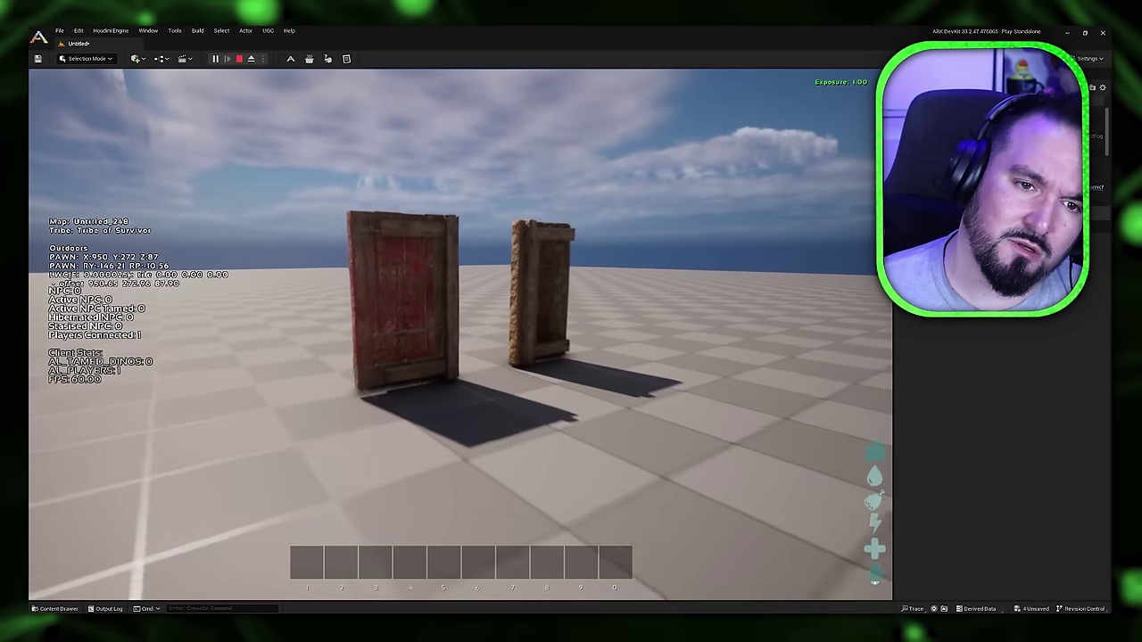
key(e)
key(s)
key(w)
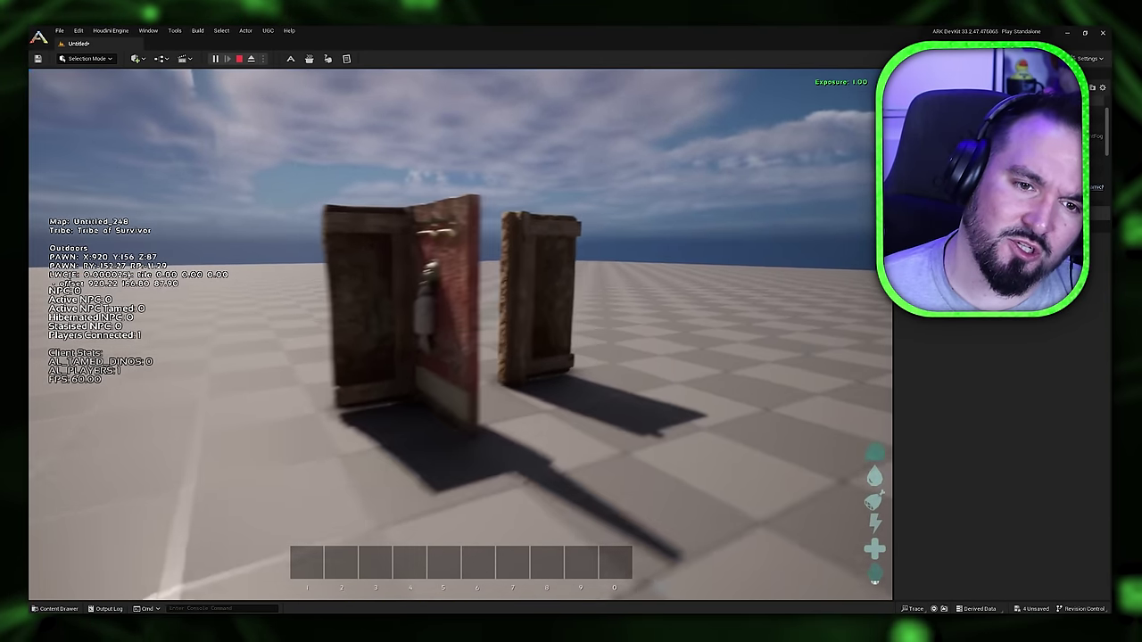
key(w)
key(s)
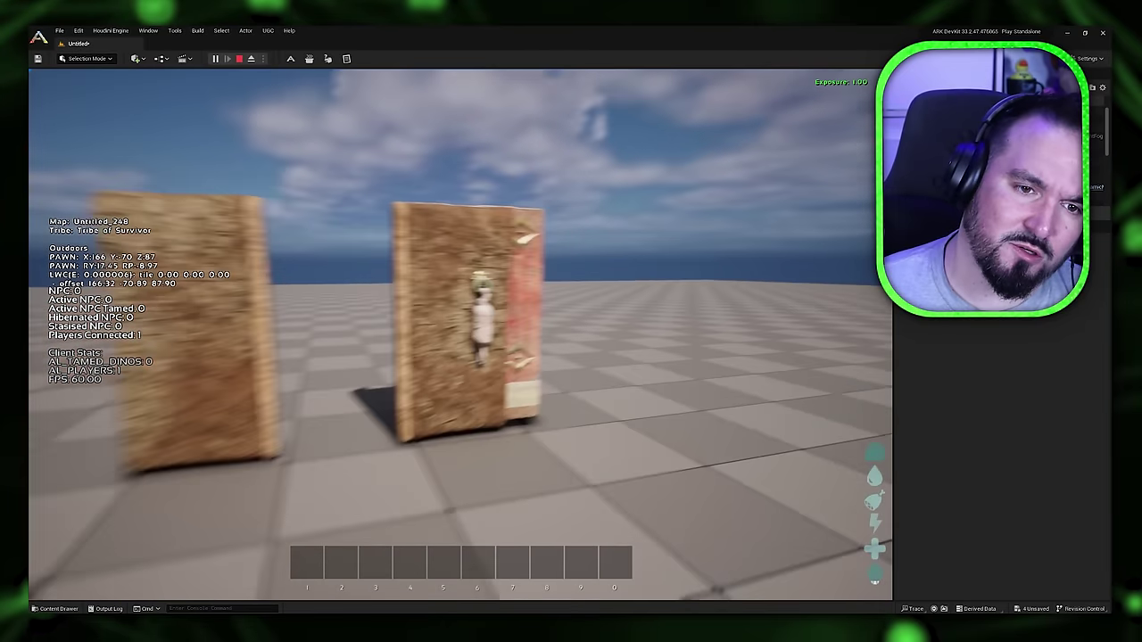
key(s)
key(w)
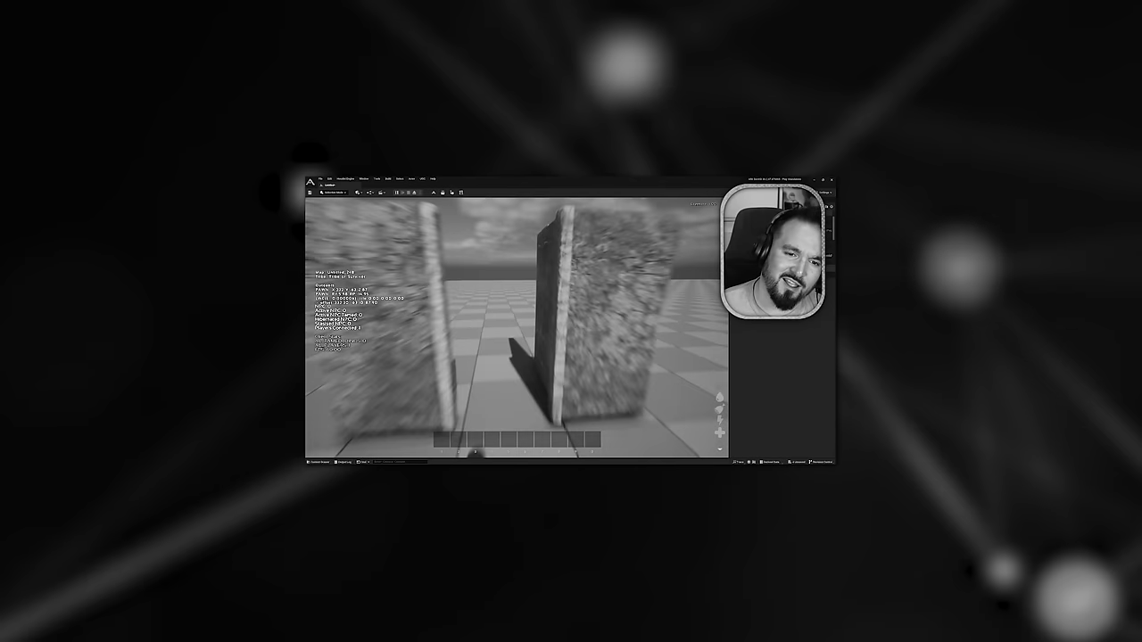
key(s)
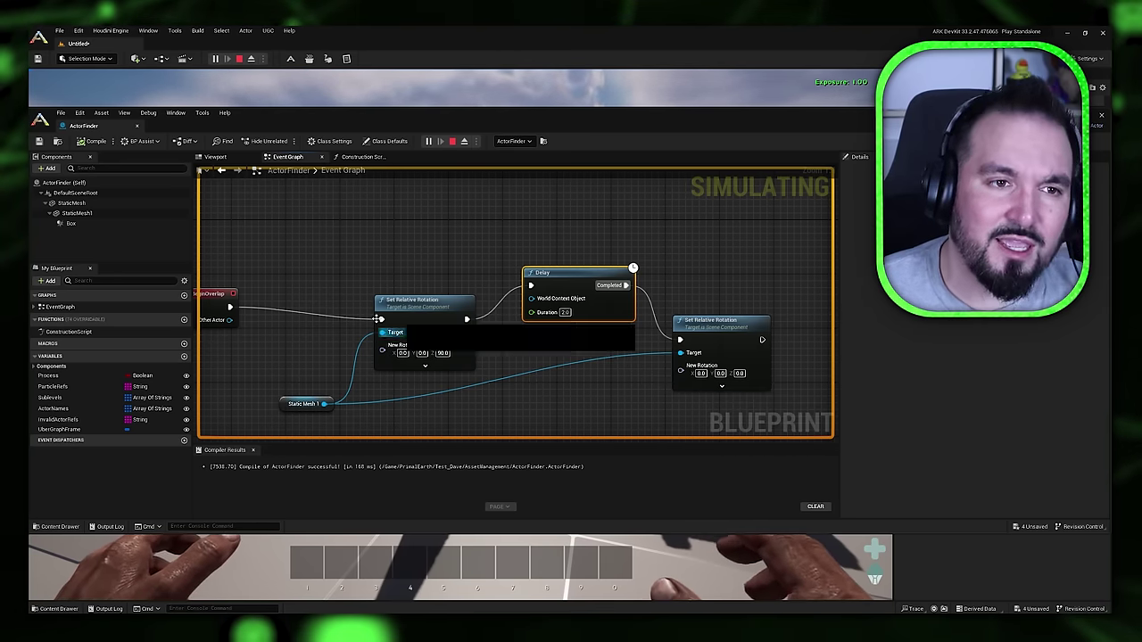
click(675, 78)
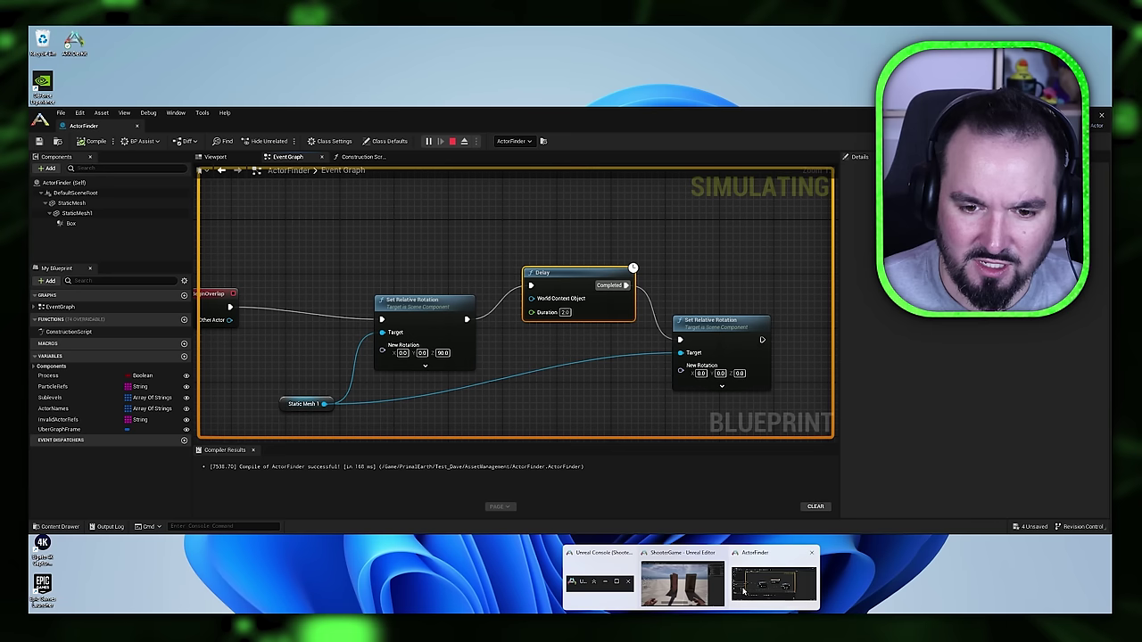
- Return from the ActorFinder graph to the running play-test and repeatedly approach and back away from the door to check its timing
click(772, 585)
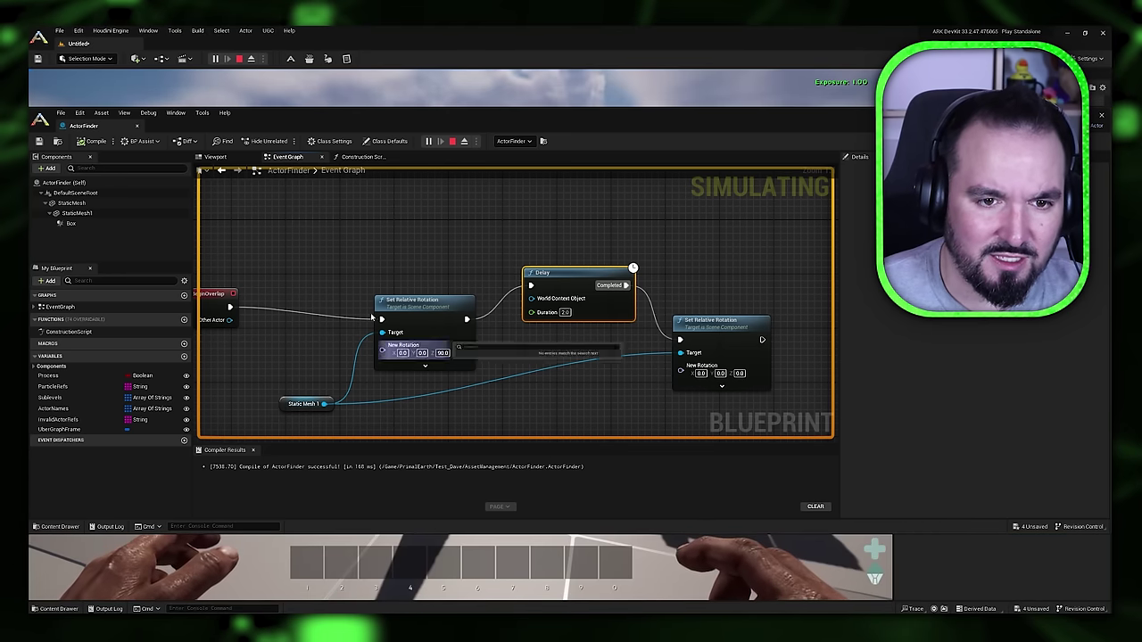
click(259, 568)
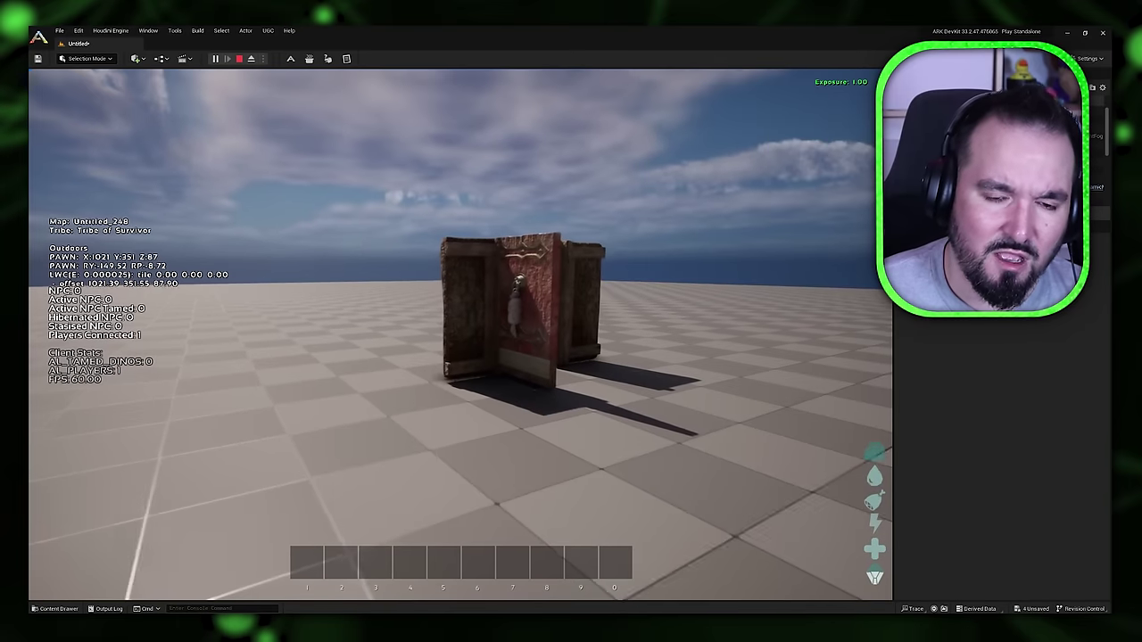
key(w)
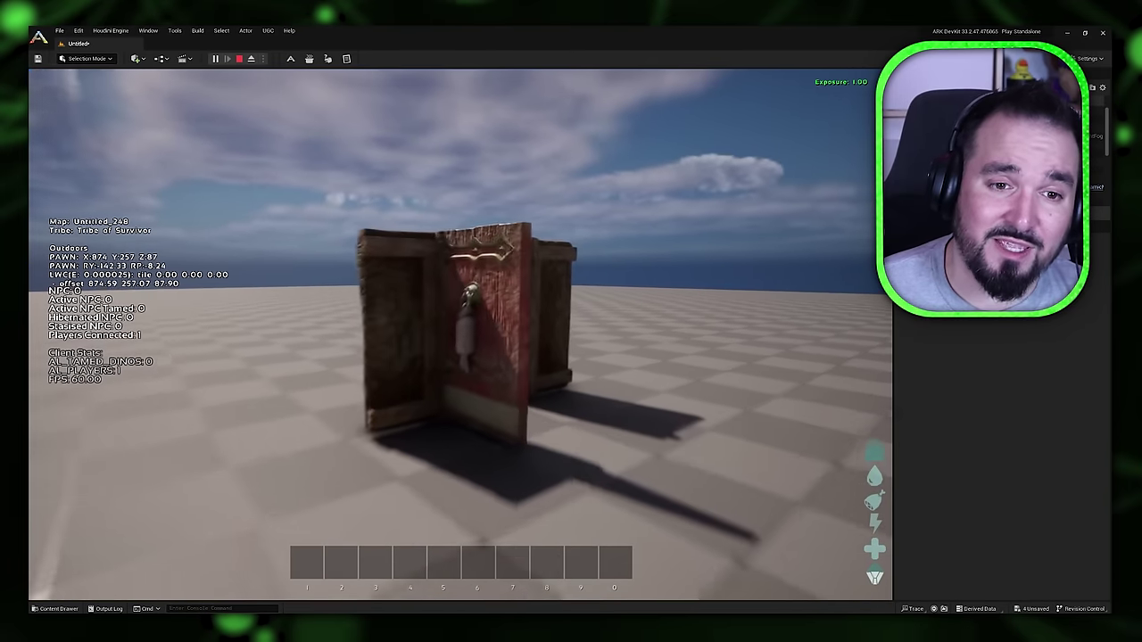
key(s)
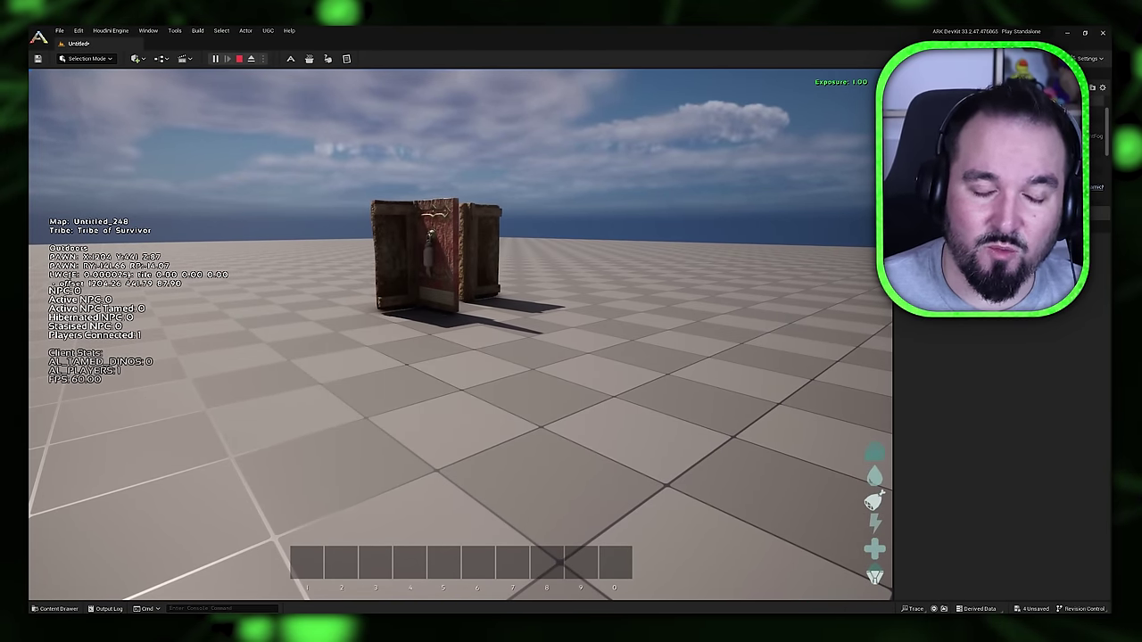
key(w)
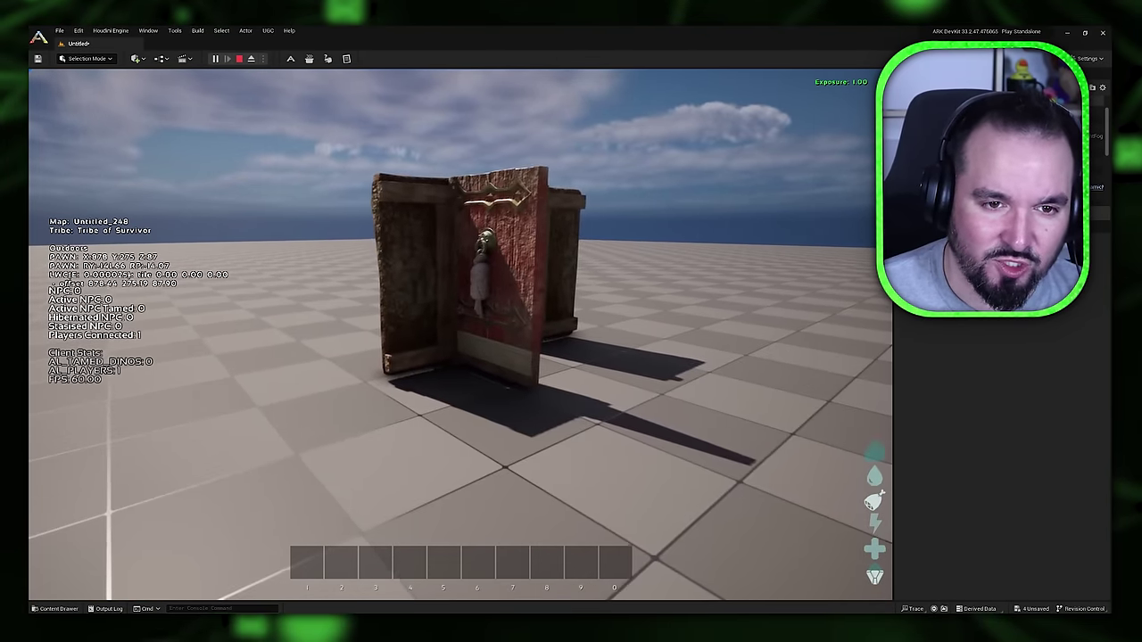
key(w)
key(s)
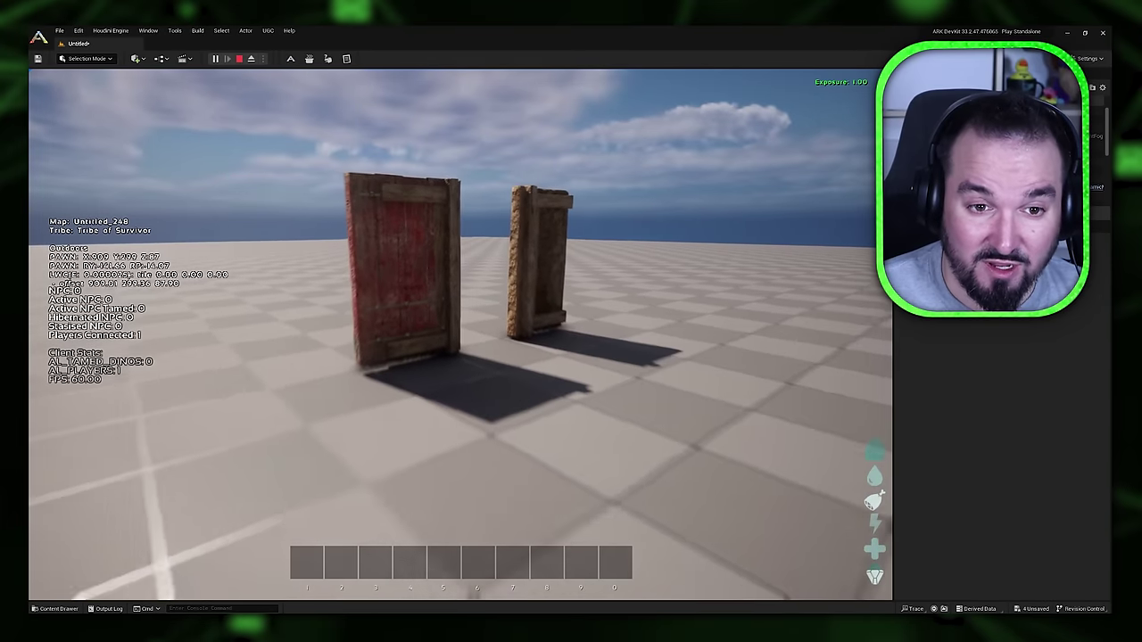
key(s)
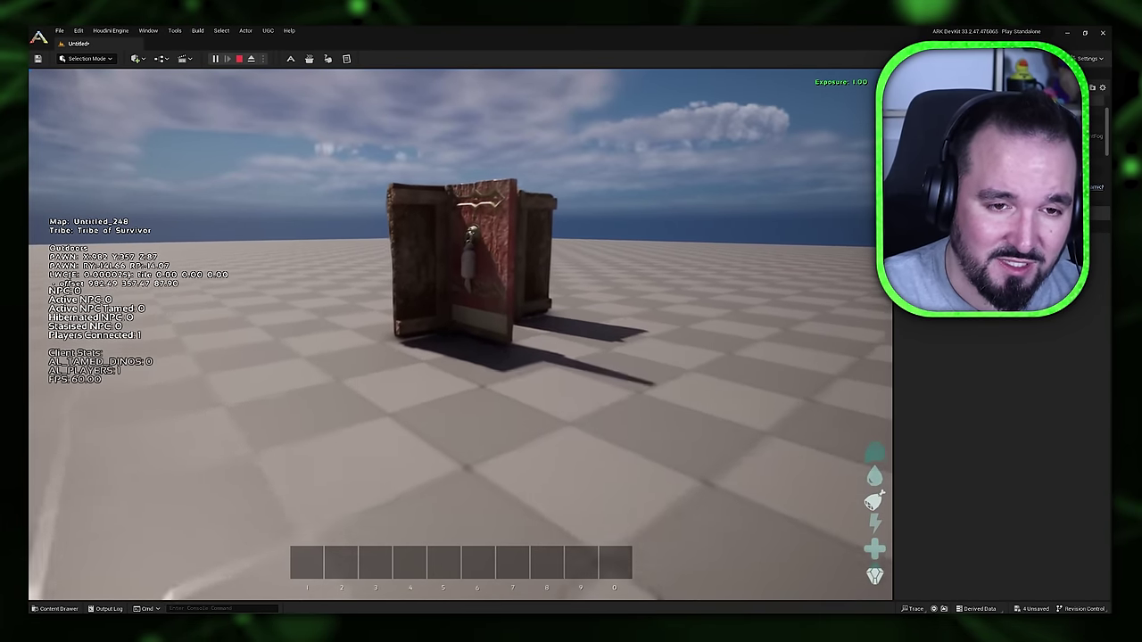
key(w)
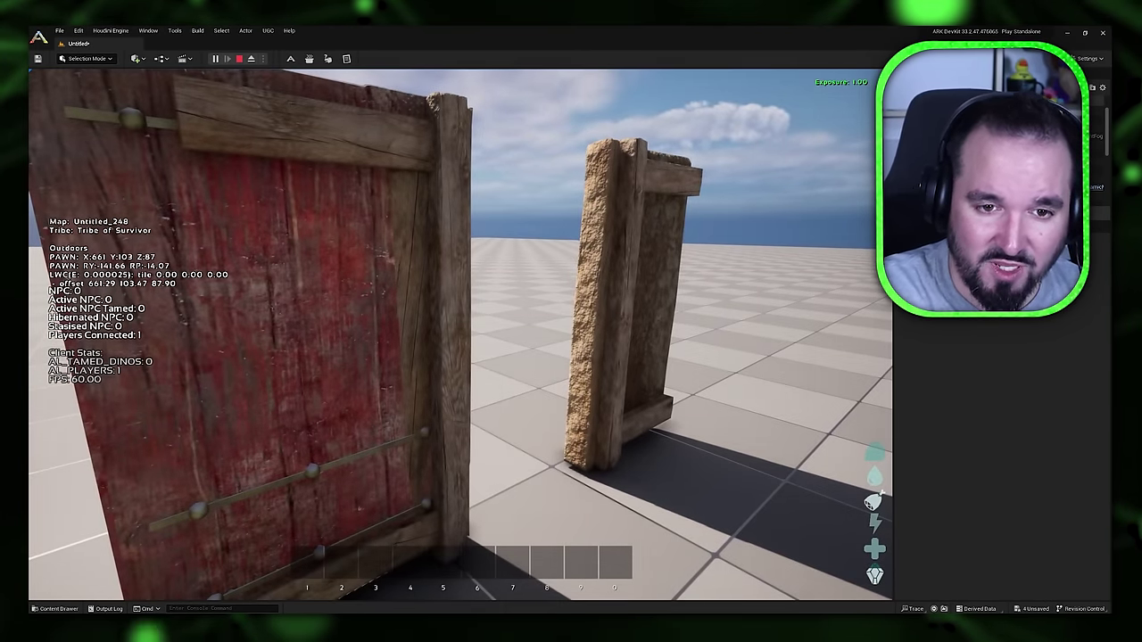
key(s)
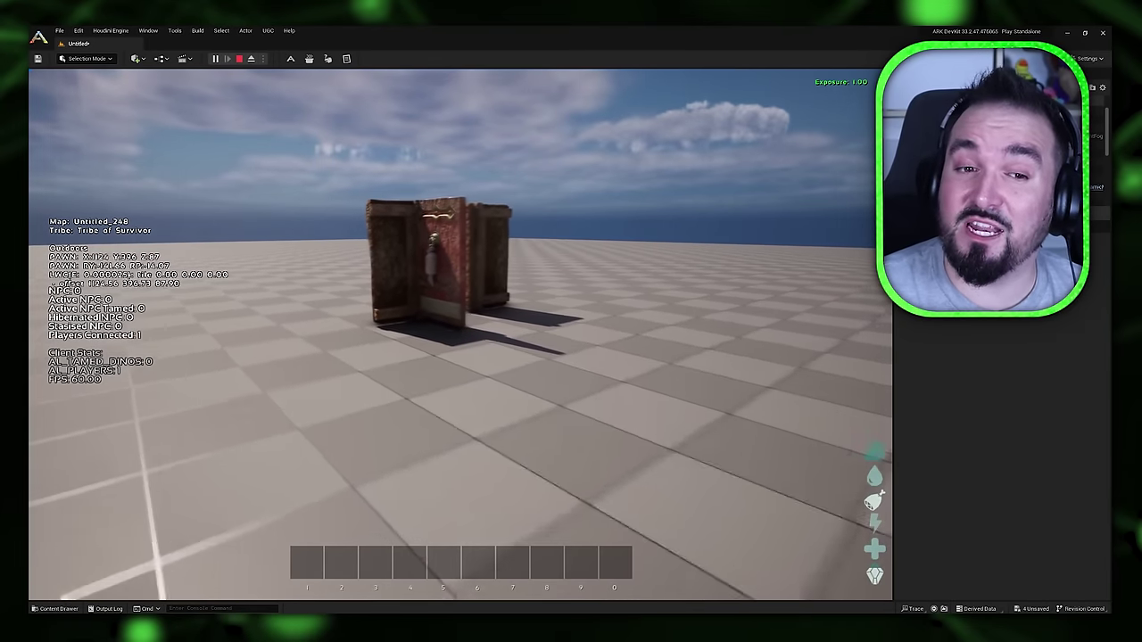
key(w)
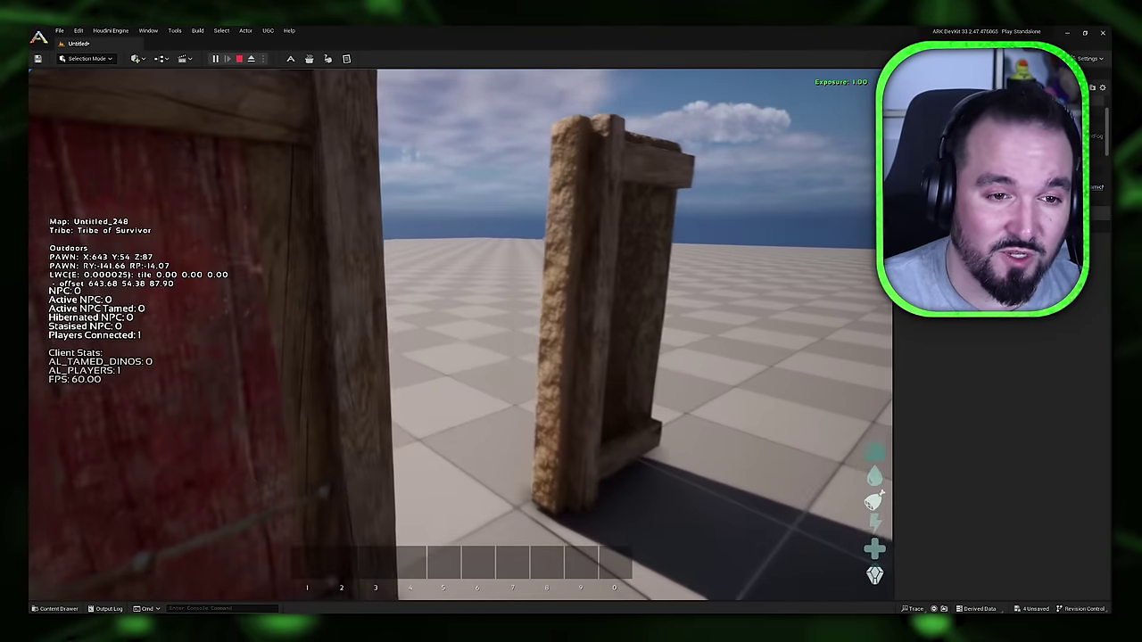
key(s)
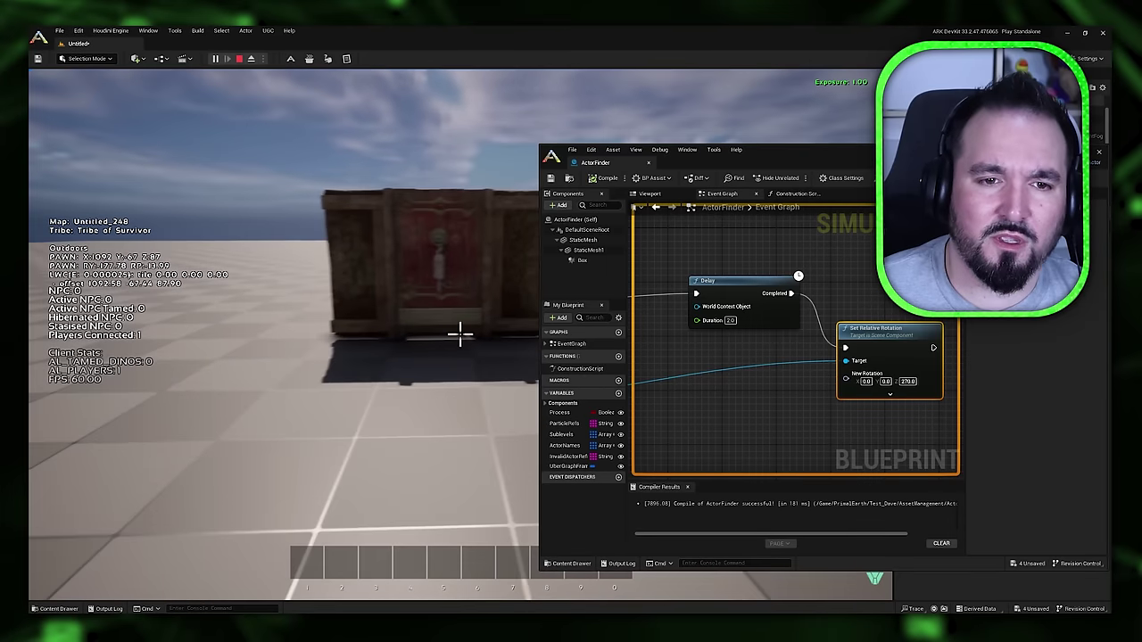
- Walk up to and away from the door with the event graph alongside to watch execution flow through the Delay node
key(w)
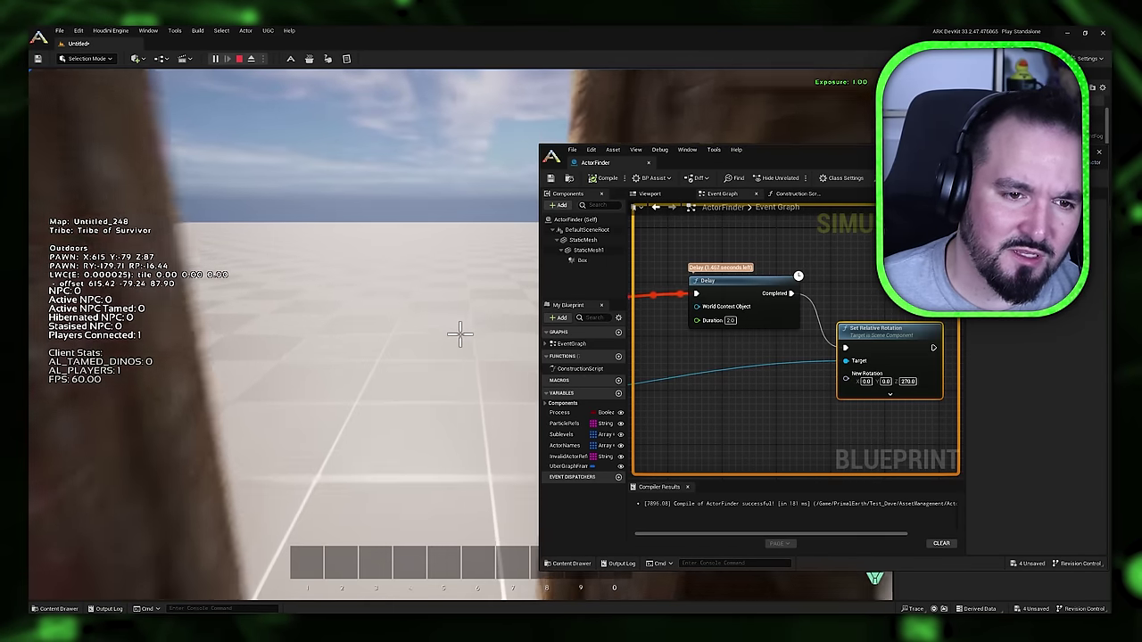
key(s)
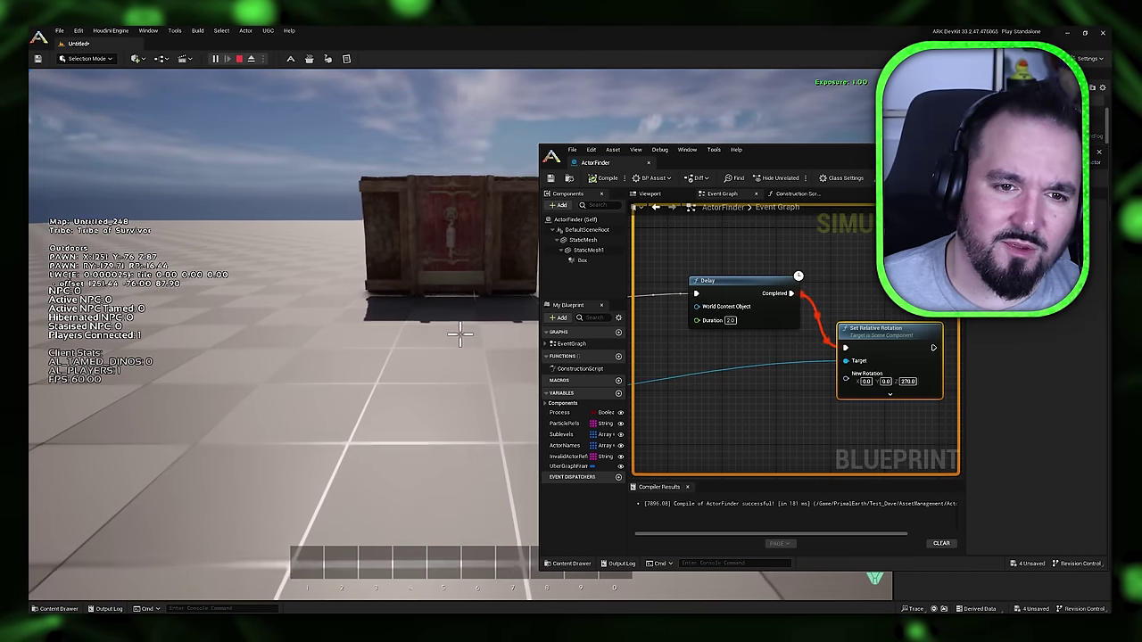
key(w)
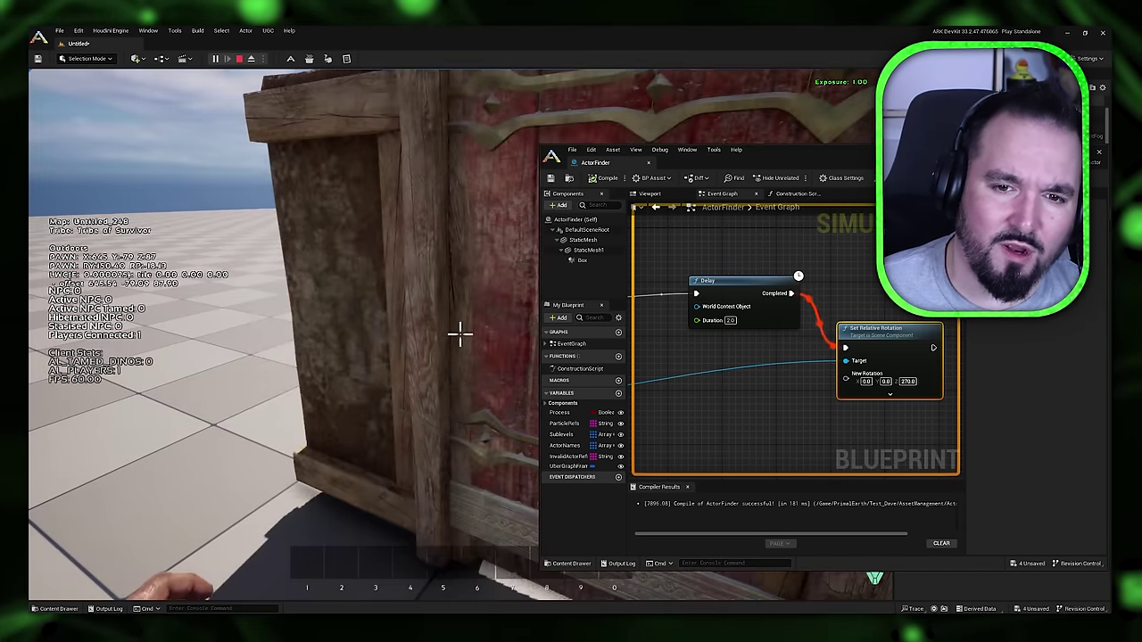
key(s)
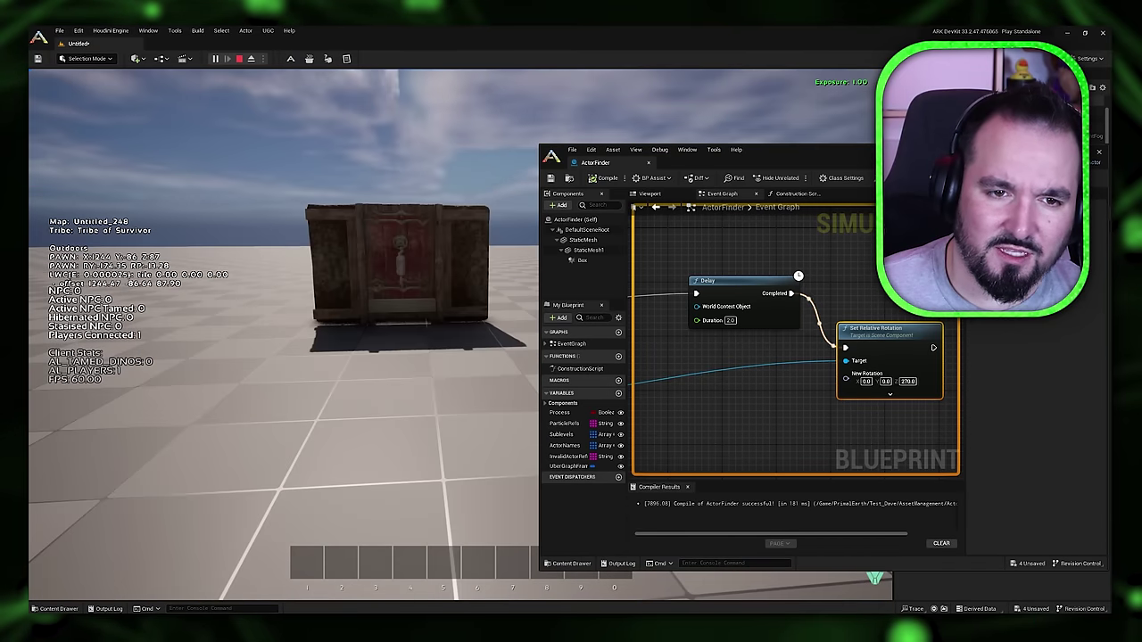
- Set the first Set Relative Rotation node's Z rotation to 180, compile the blueprint, and approach the door to retest it
key(super)
right_drag(769, 387, 830, 356)
click(668, 331)
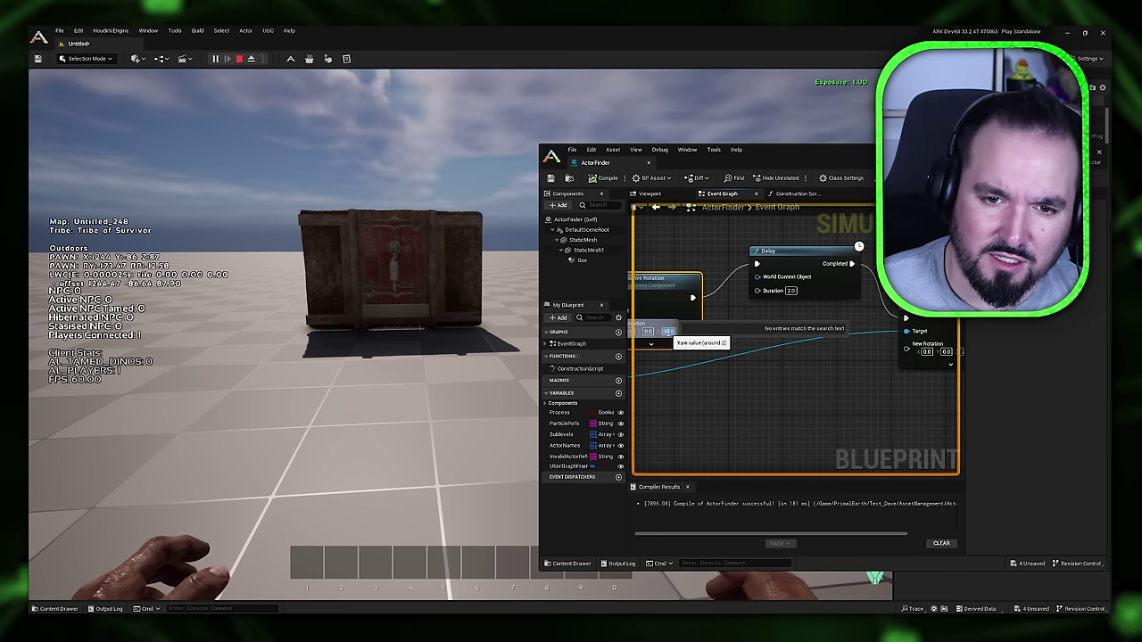
text(180)
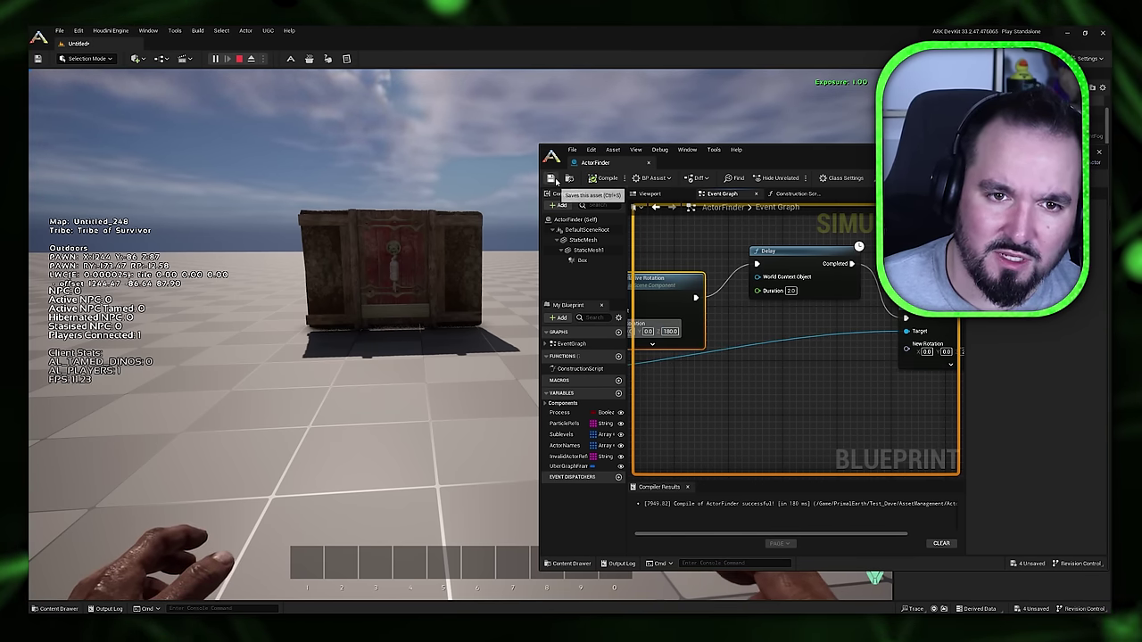
text(w)
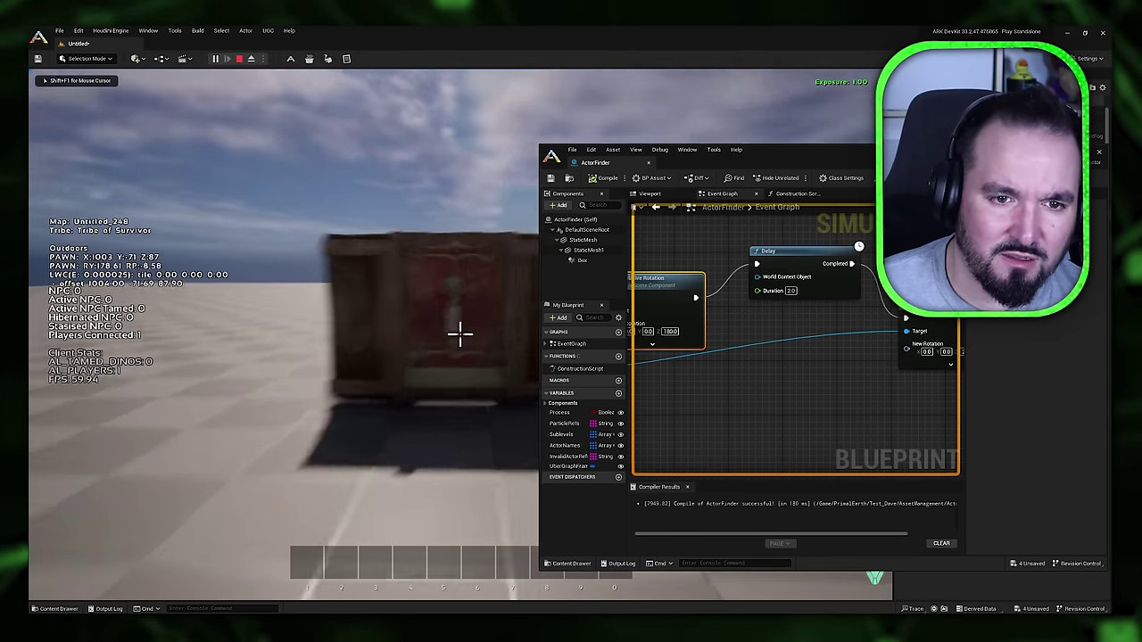
- Search the project content for "radiatio" and select the DmgType_OutdoorRadiation blueprint among the damage types
text(diatio)
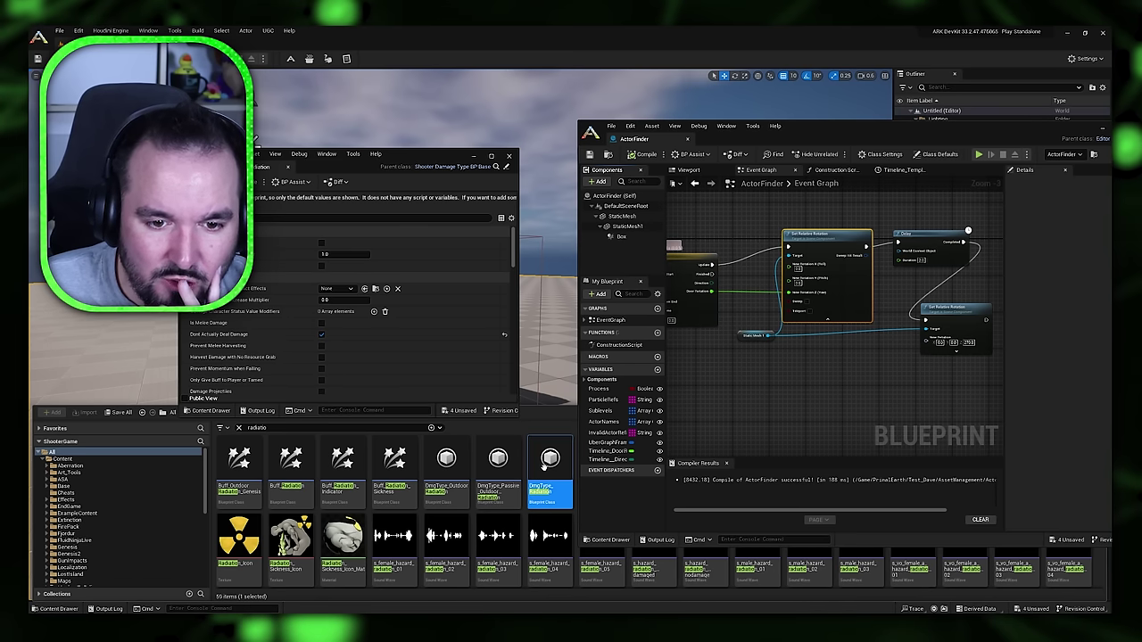
mouse_move(544, 465)
mouse_down()
mouse_move(771, 371)
mouse_move(564, 479)
mouse_move(542, 475)
mouse_up()
drag(449, 467, 415, 458)
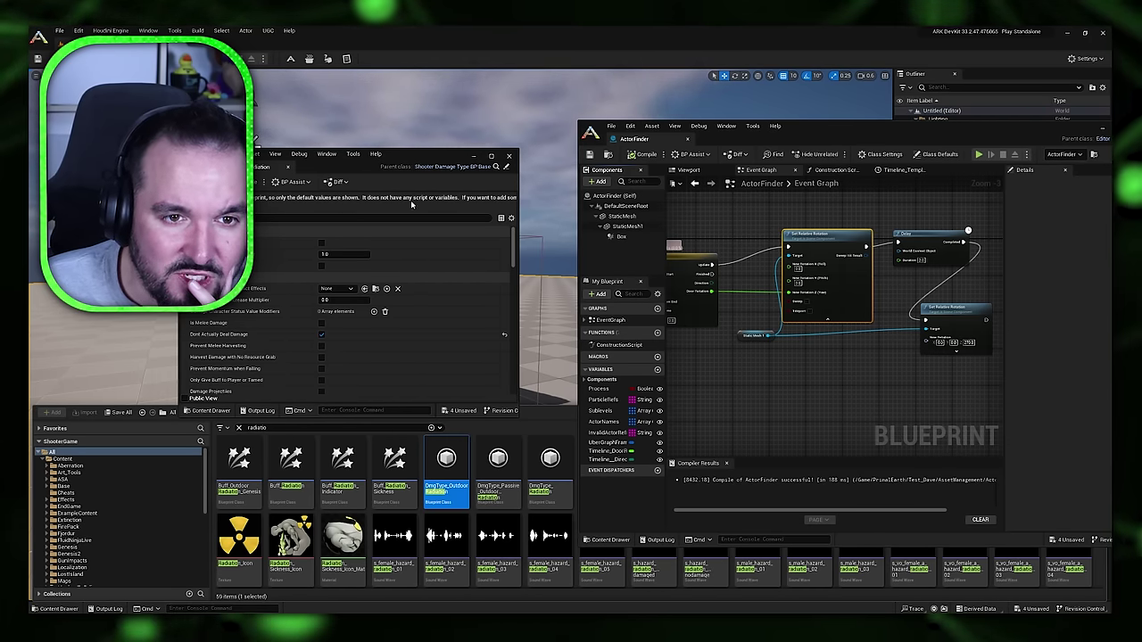
- Widen the data-only DmgType_Radiation window, open it in the full blueprint editor to view its settings, and close it
click(513, 206)
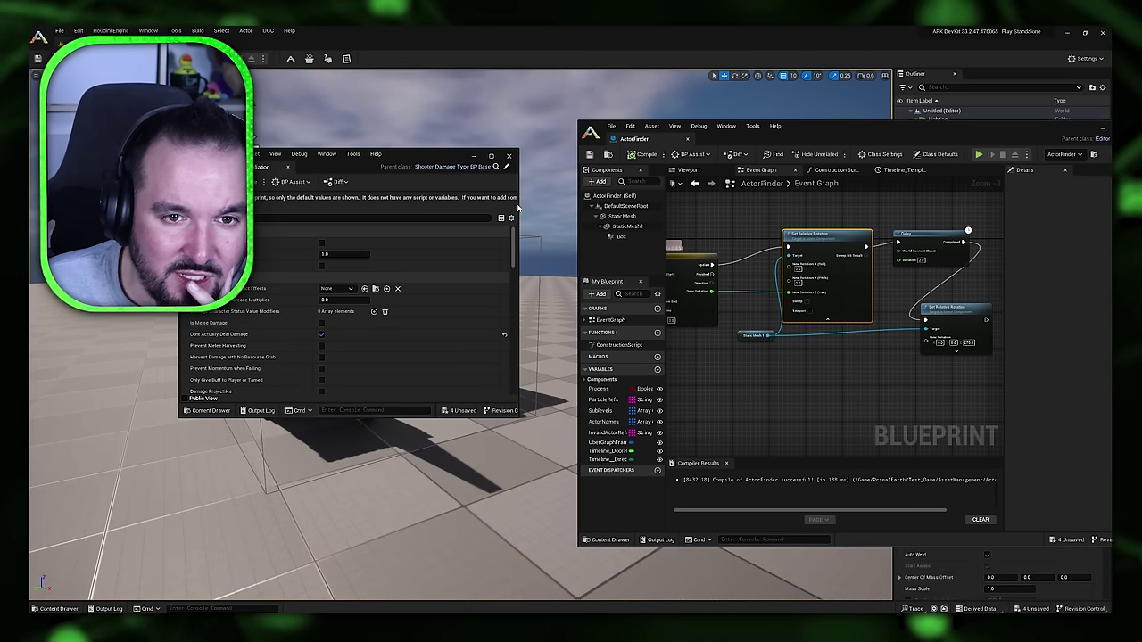
right_drag(521, 207, 524, 205)
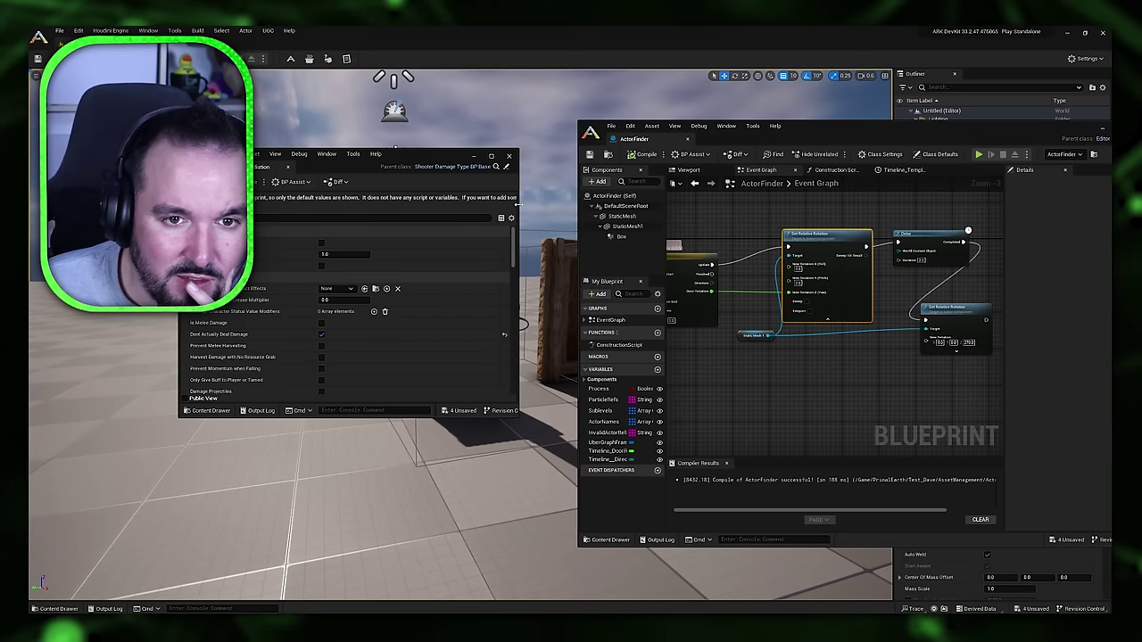
drag(516, 204, 593, 204)
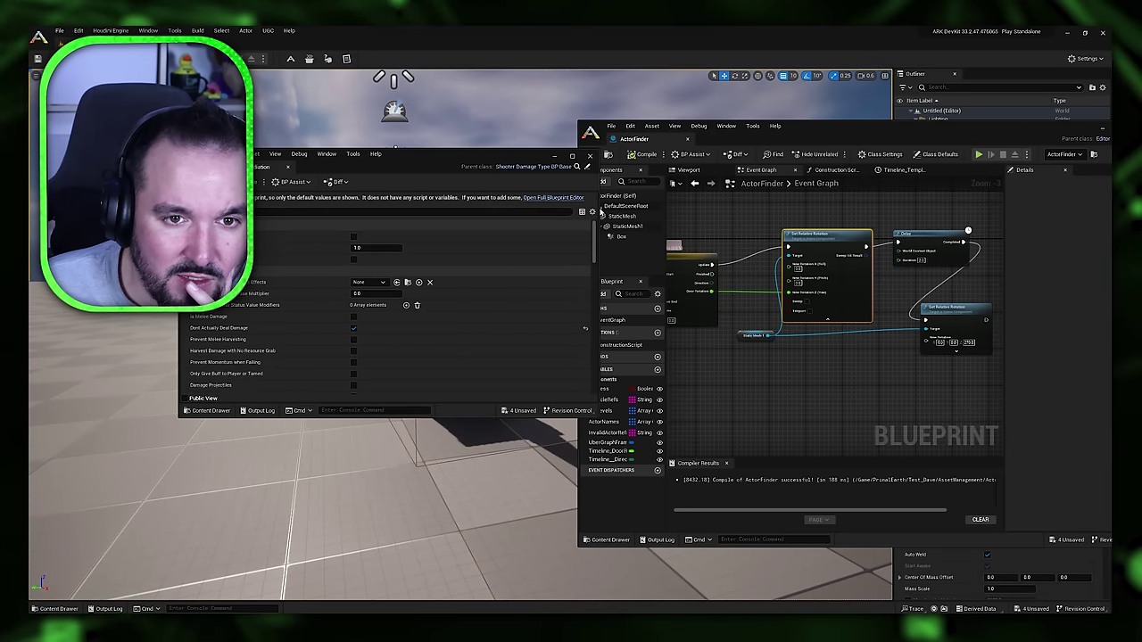
click(551, 198)
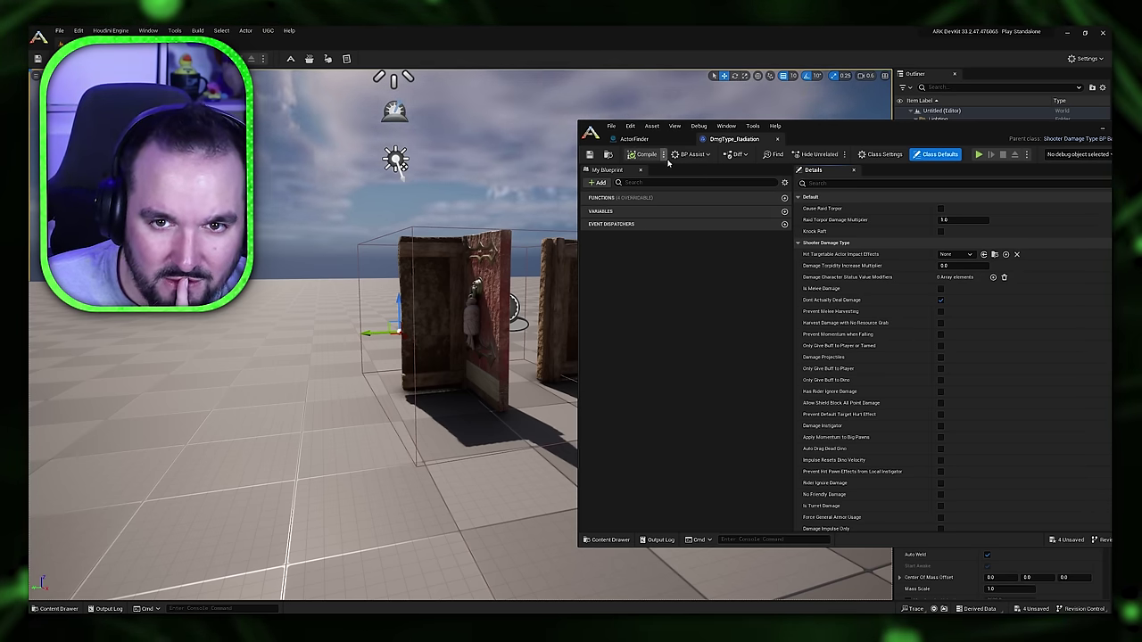
click(778, 140)
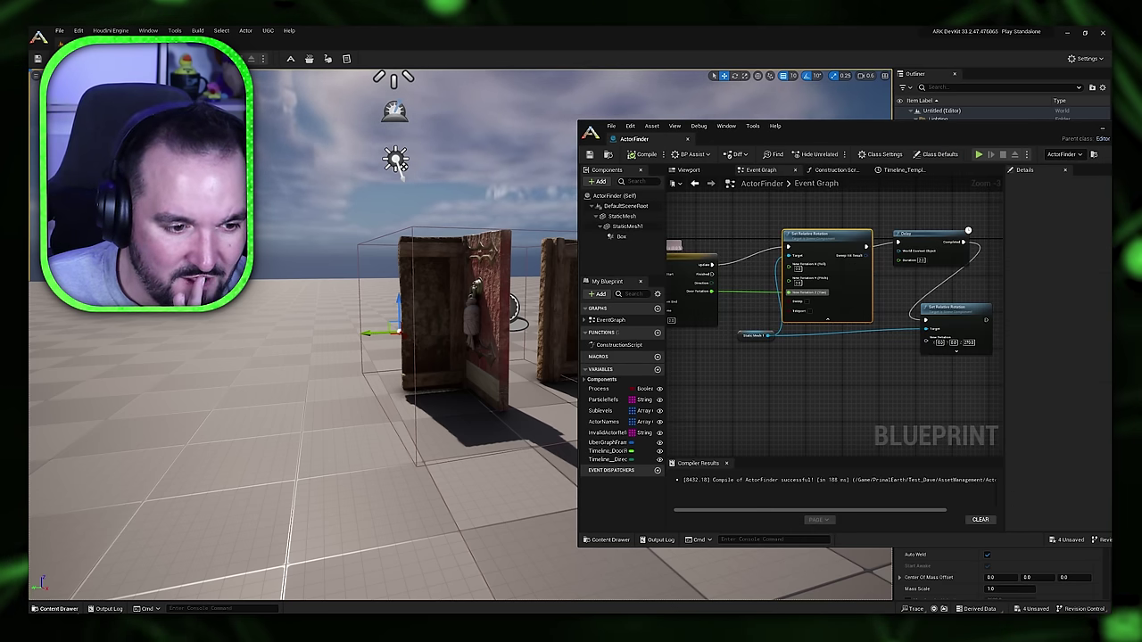
- Open the DmgType_OutdoorRadiation blueprint and select the node network in its BPAdjust Damage function for copying
click(59, 609)
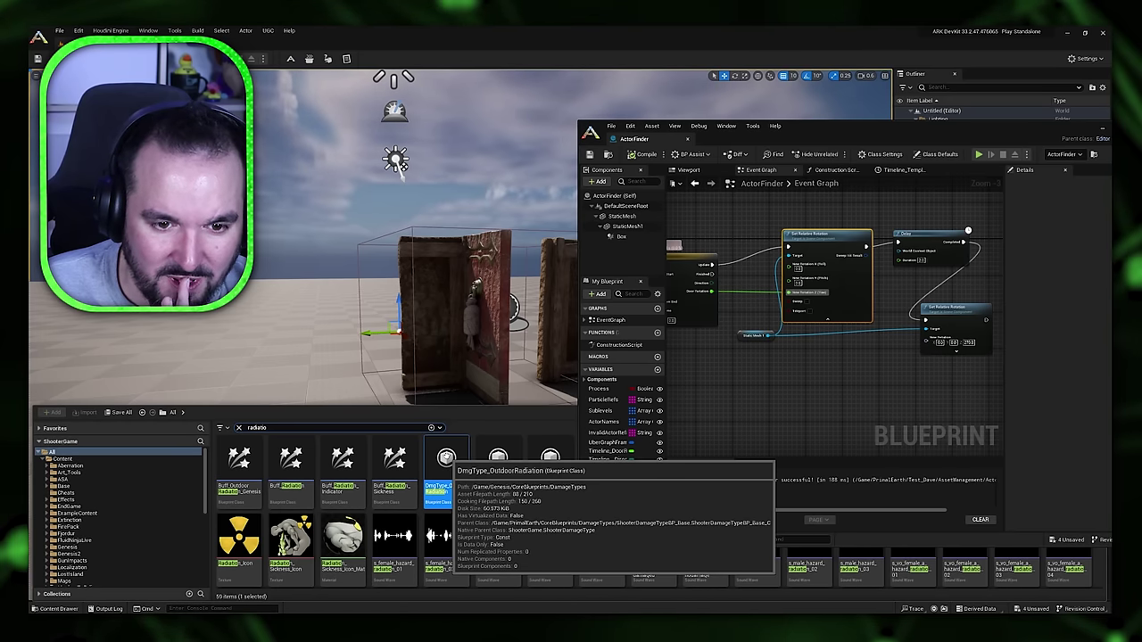
double_click(446, 463)
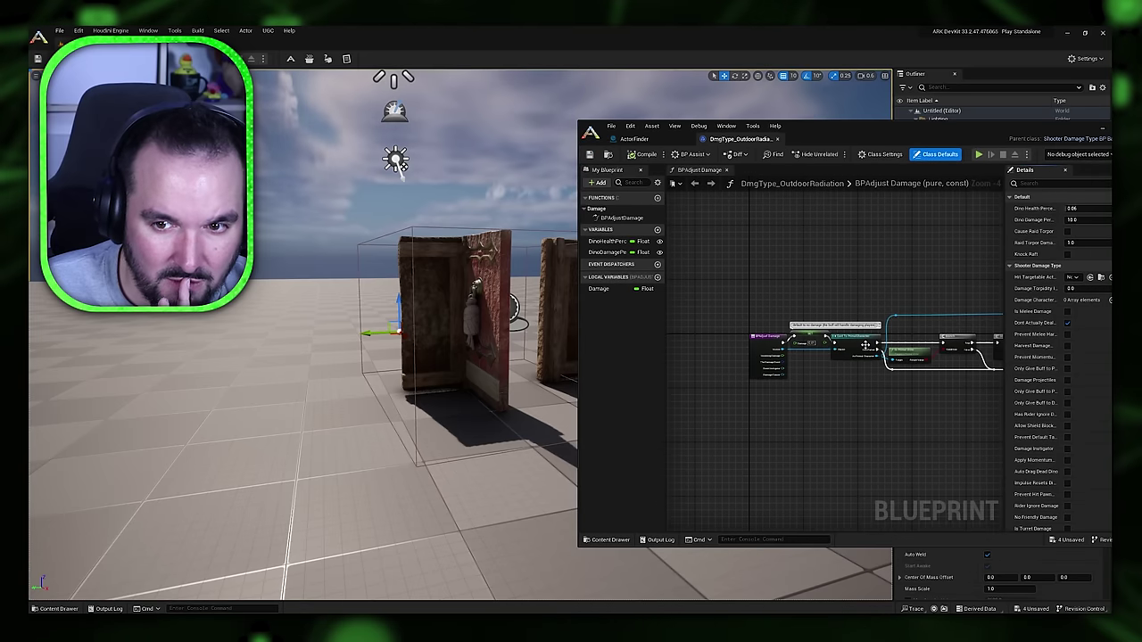
scroll(891, 413, down, 4)
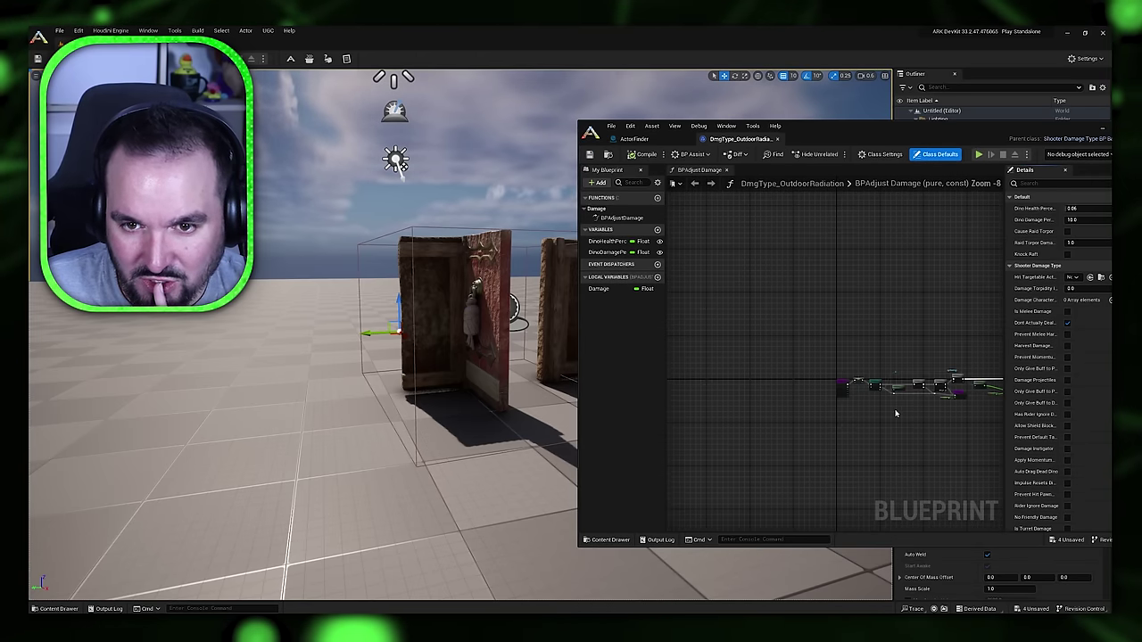
scroll(847, 414, up, 2)
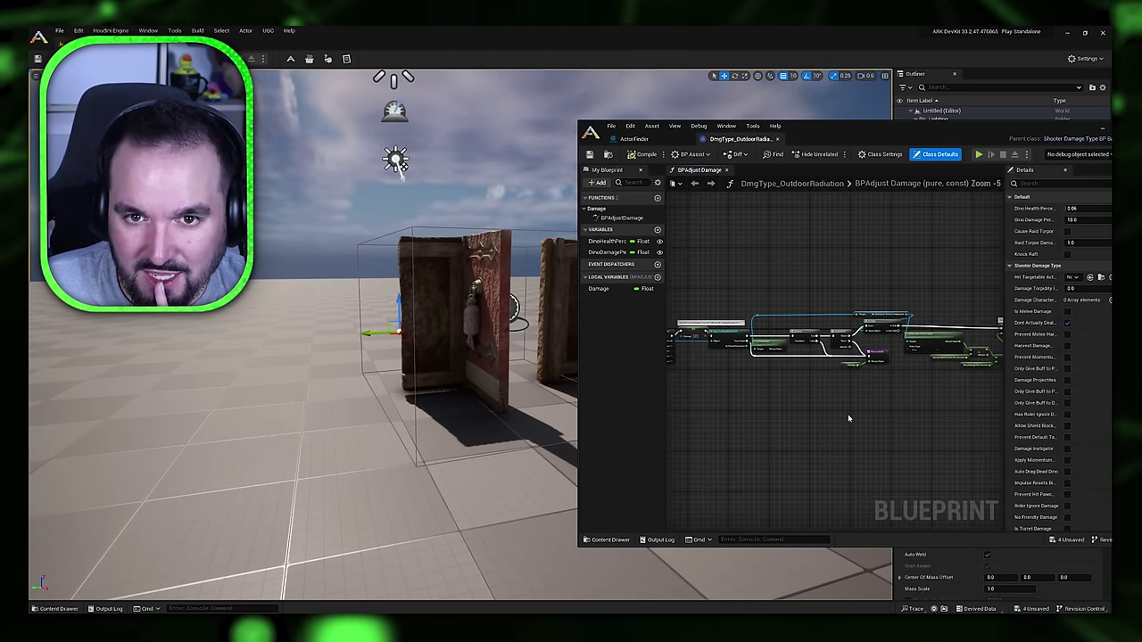
scroll(847, 414, down, 1)
drag(977, 339, 683, 410)
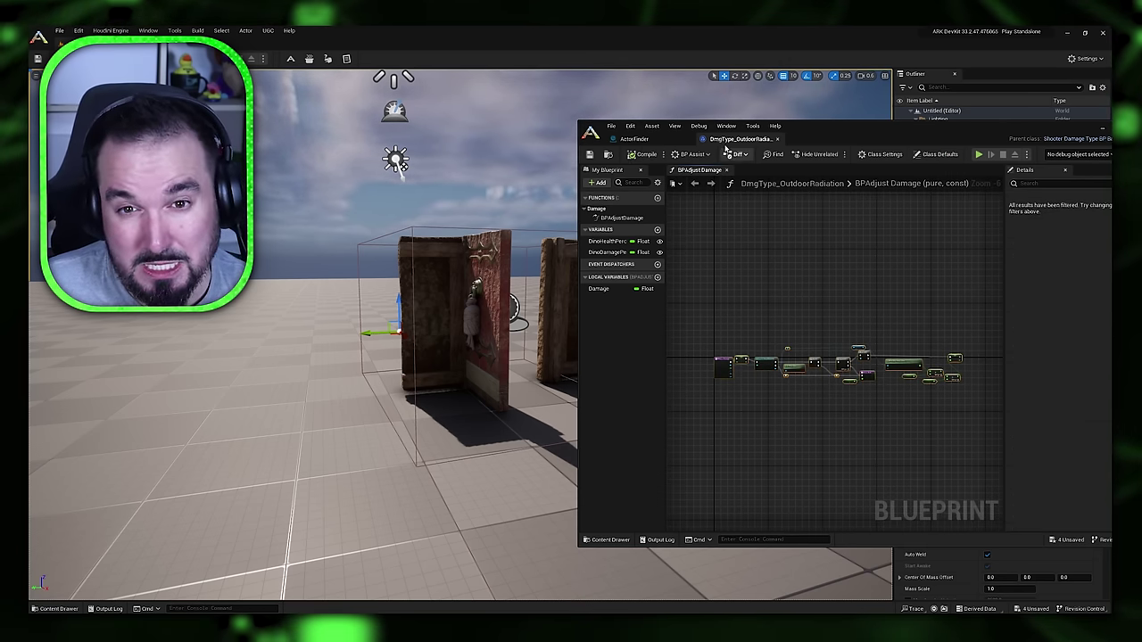
- Paste the copied damage nodes into ActorFinder's Event Graph below the door logic and examine the pasted network
click(632, 139)
scroll(812, 347, down, 5)
right_drag(826, 367, 829, 327)
key(ctrl+v)
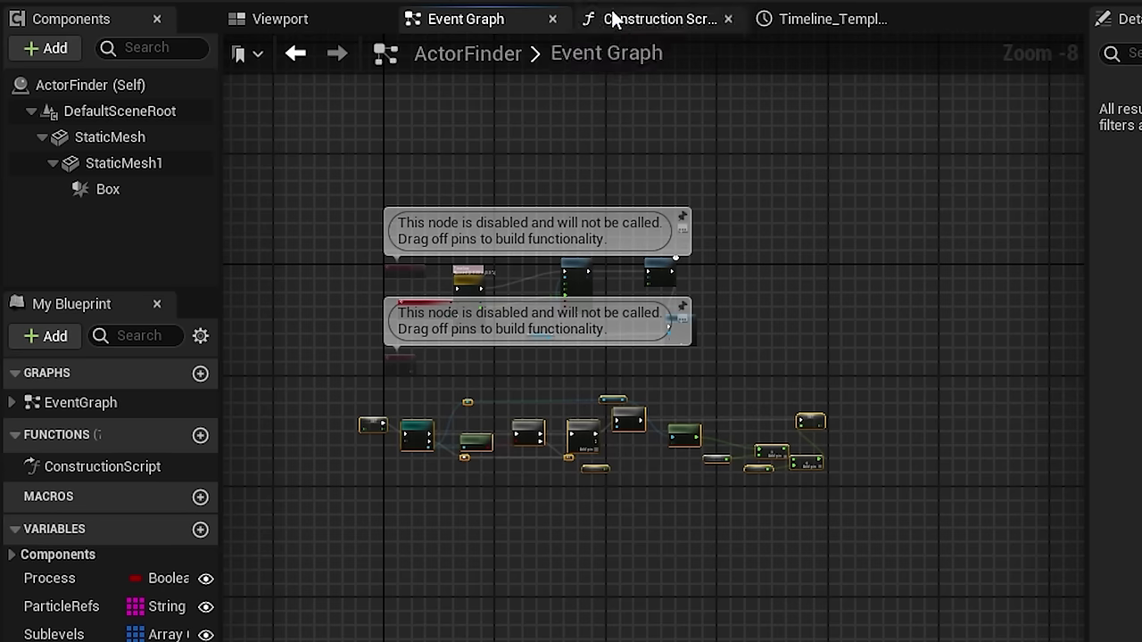
scroll(615, 447, up, 4)
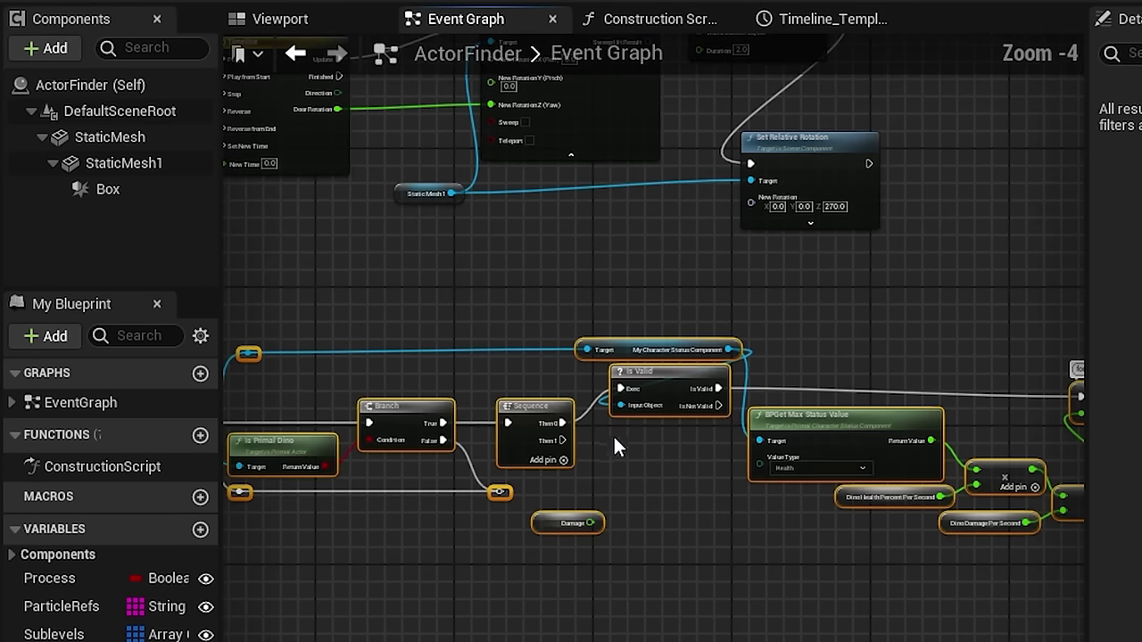
right_drag(479, 353, 747, 350)
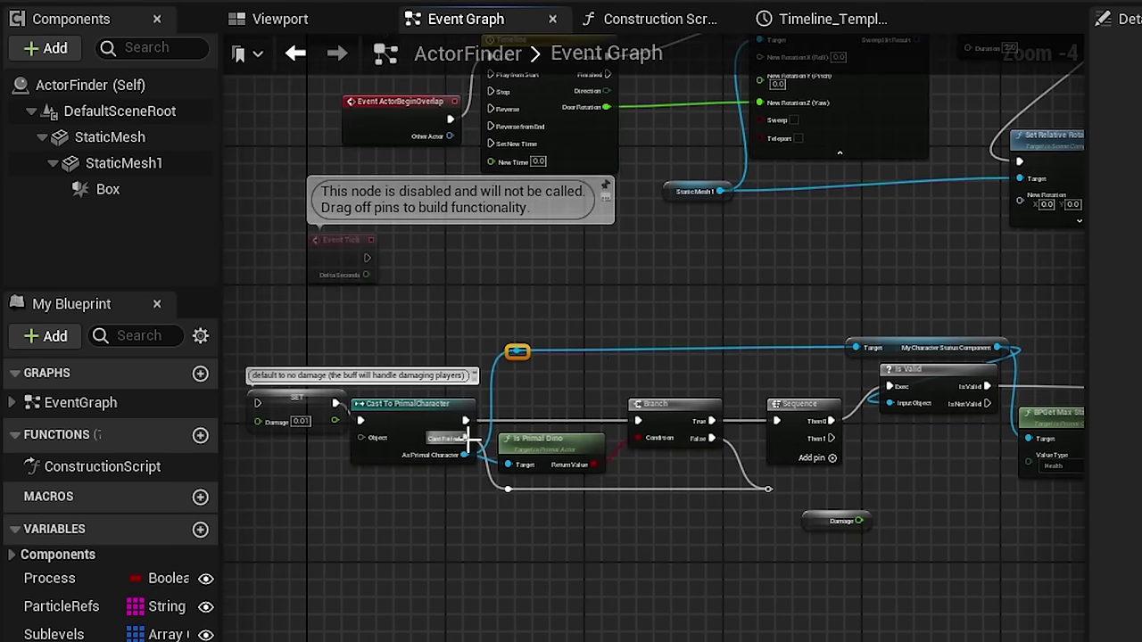
right_drag(343, 302, 473, 368)
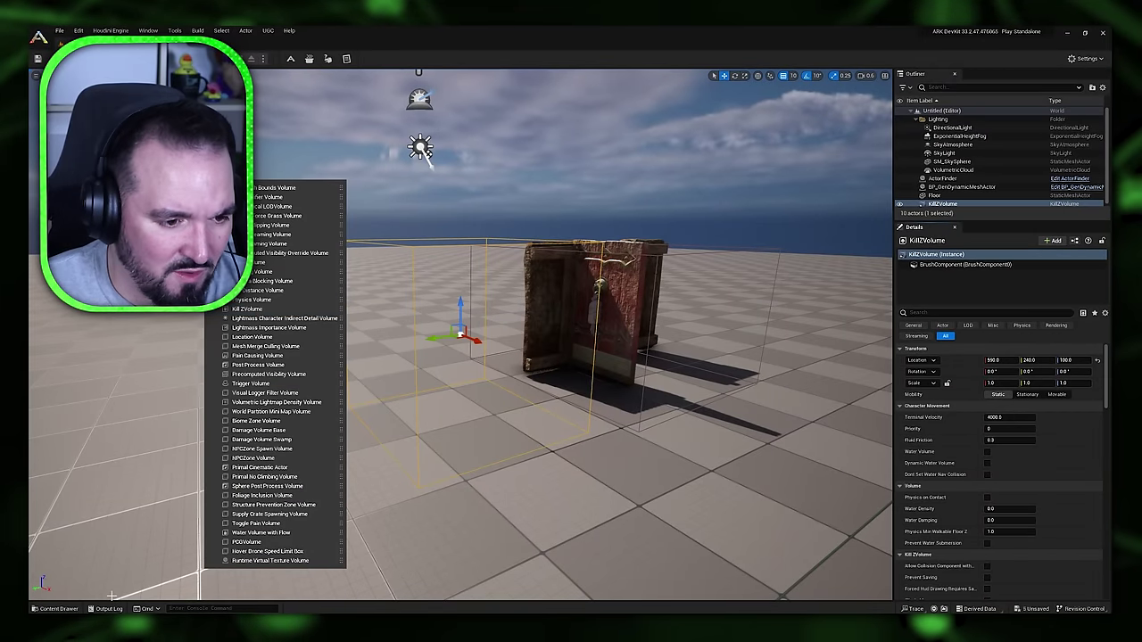
- Search the project content for "killzone" and shorten the search term
key(ctrl+space)
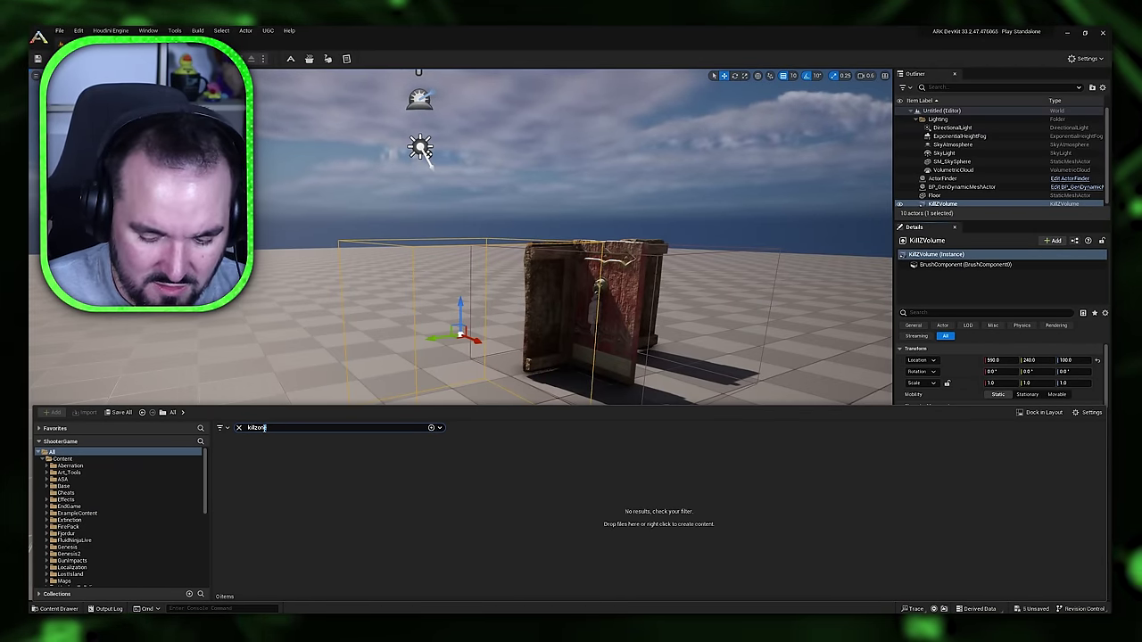
key(BackSpace)
key(BackSpace)
key(BackSpace)
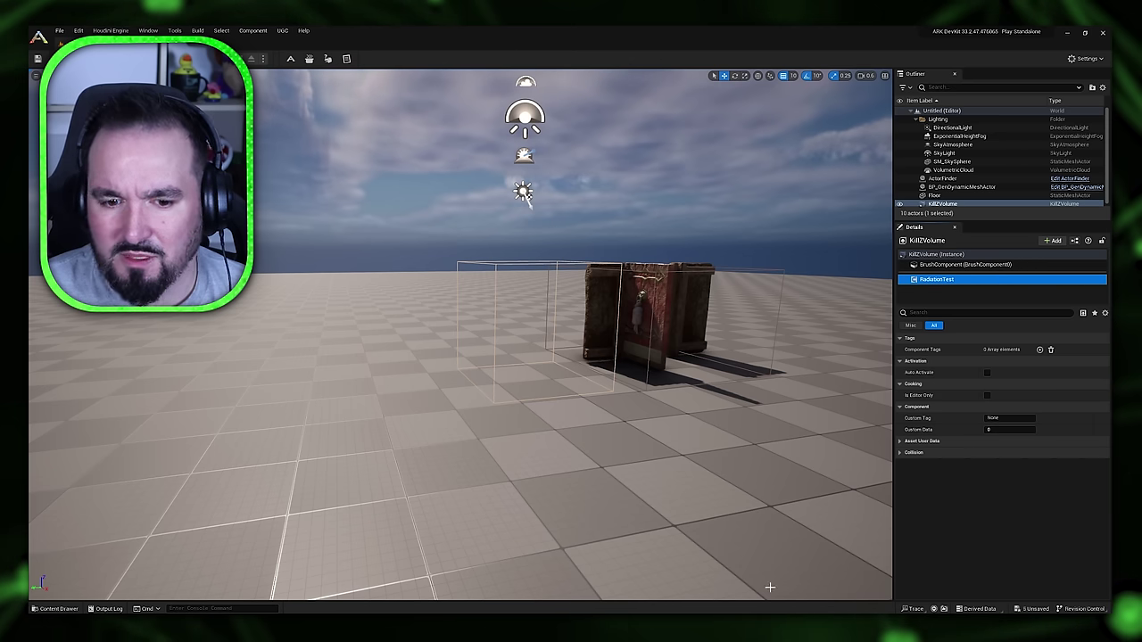
- Bring up RadiationTest's Event Graph and examine its damage node network
mouse_move(729, 623)
mouse_move(691, 624)
click(772, 585)
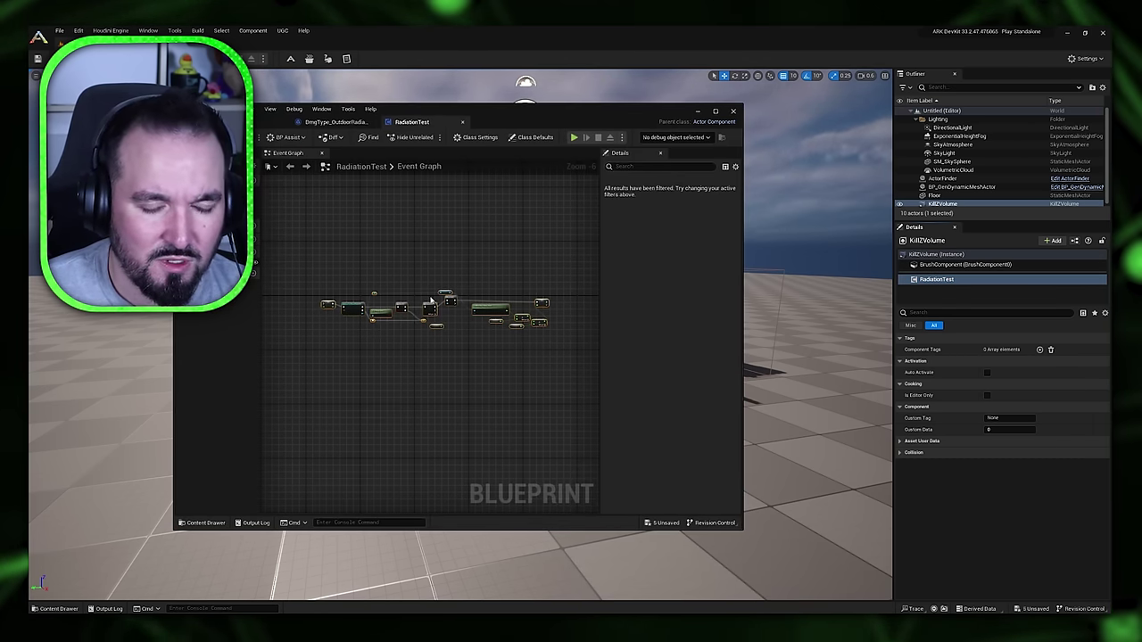
scroll(431, 301, up, 1)
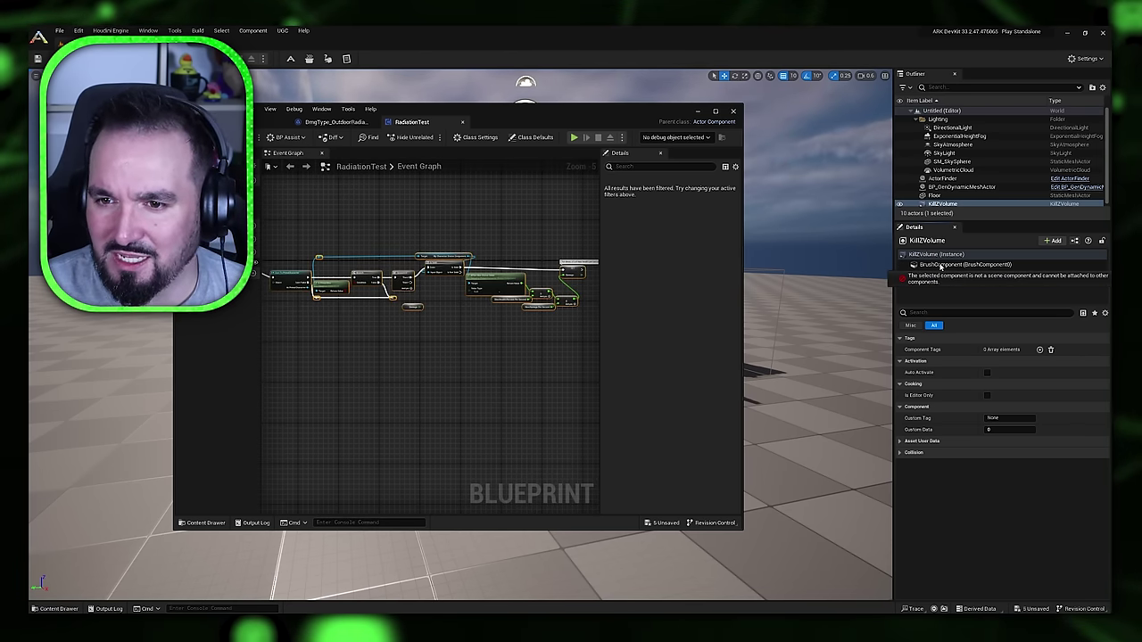
- Try to attach the RadiationTest component to the BrushComponent and the root instance of the KillZVolume
drag(940, 267, 938, 285)
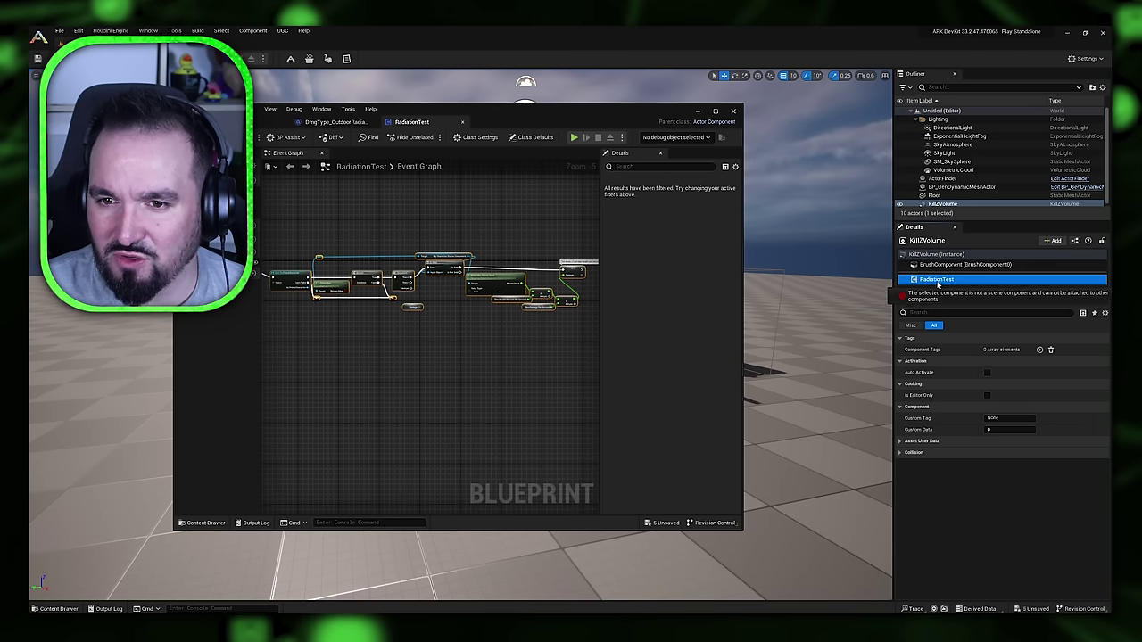
click(927, 256)
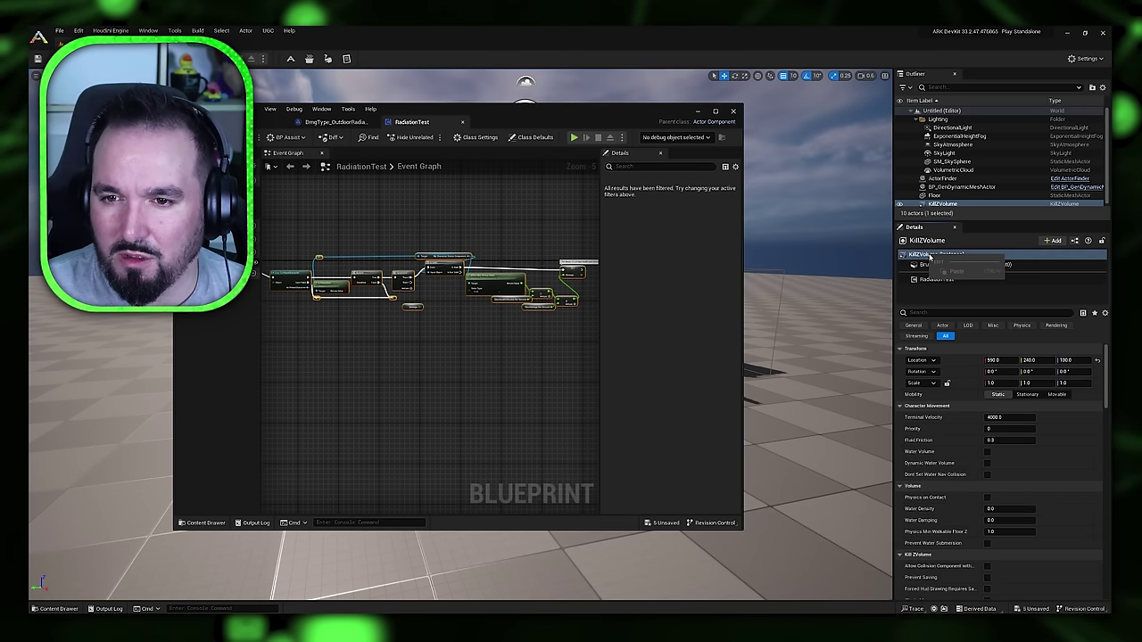
click(921, 282)
drag(921, 282, 920, 256)
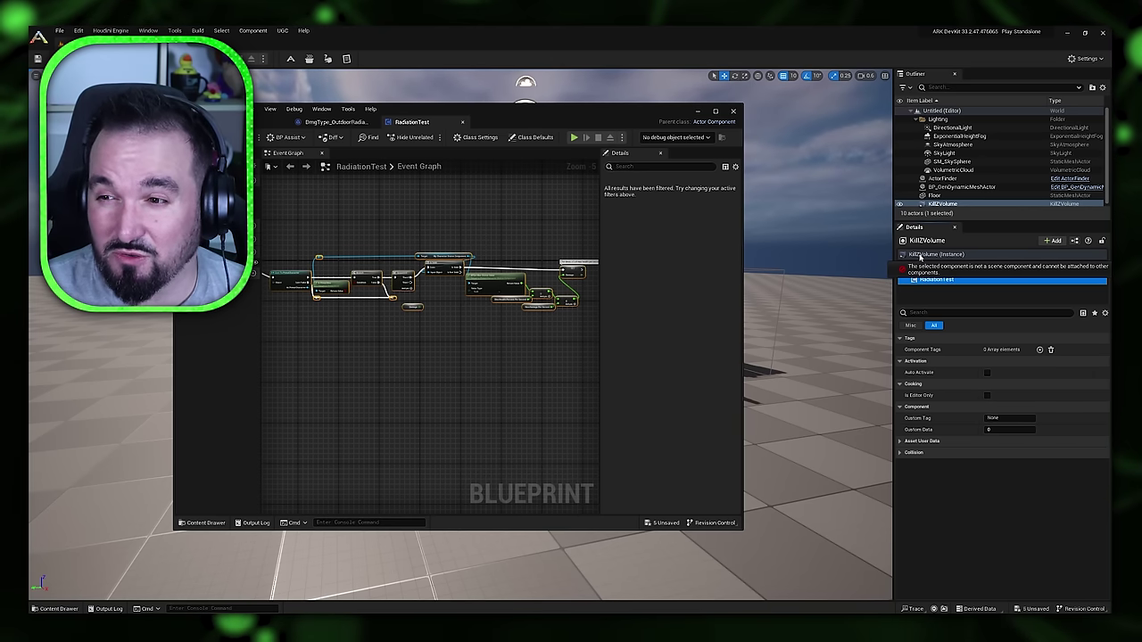
drag(908, 257, 908, 256)
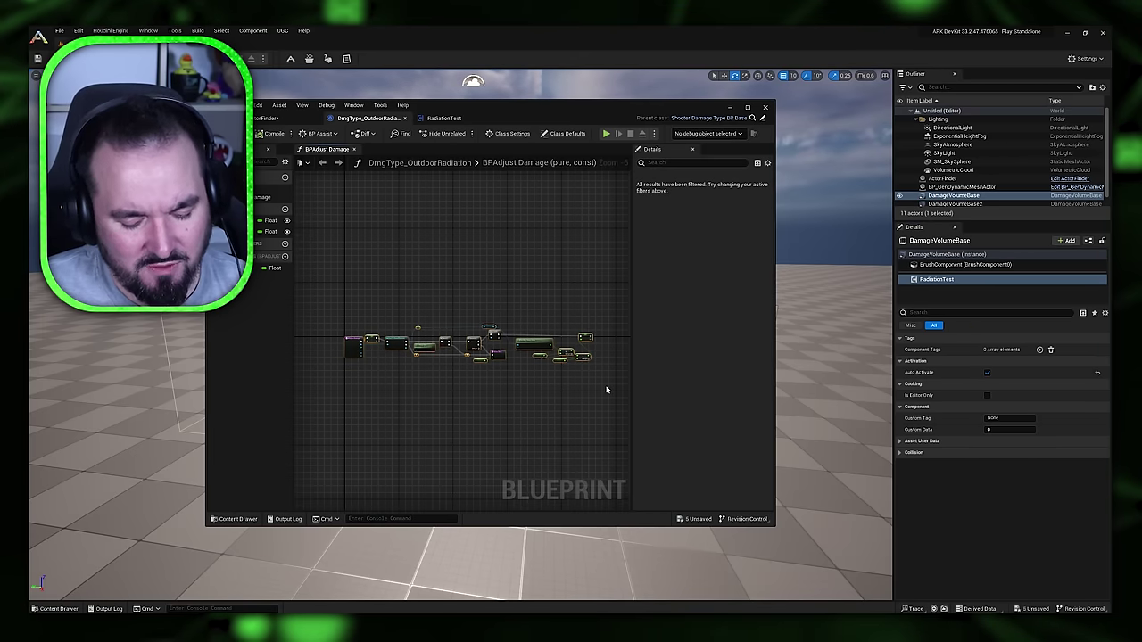
- Switch to ActorFinder and paste the copied DmgType_OutdoorRadiation nodes into its Event Graph below the door logic
click(272, 119)
key(ctrl+v)
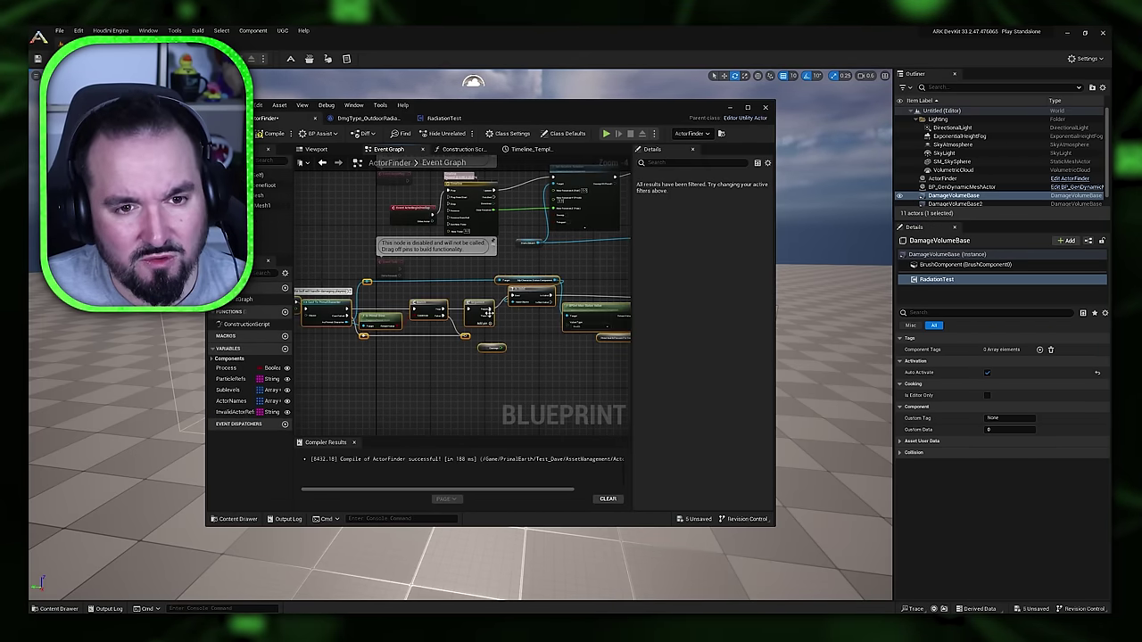
drag(393, 339, 364, 336)
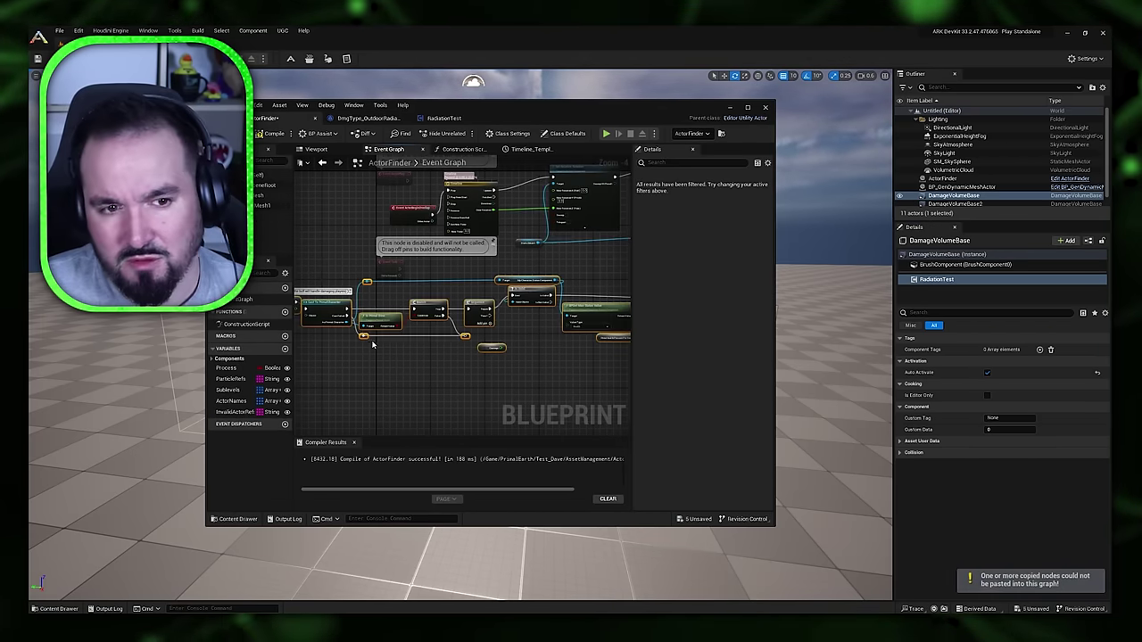
scroll(340, 360, down, 3)
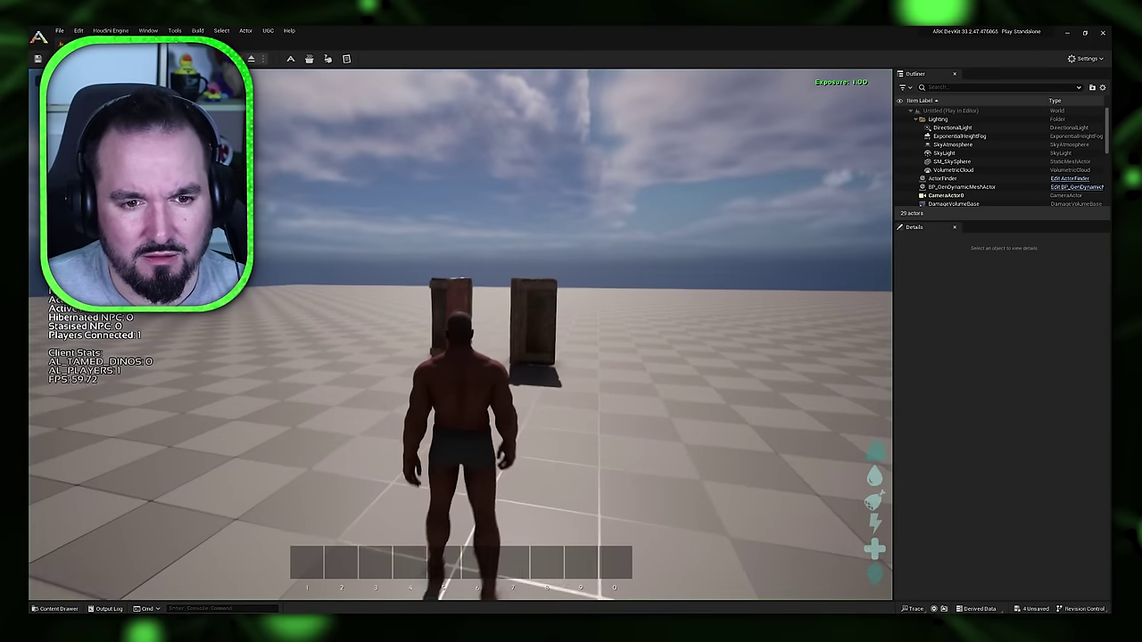
- Play-test the level by walking the character up to, around and through the door frame
key(w)
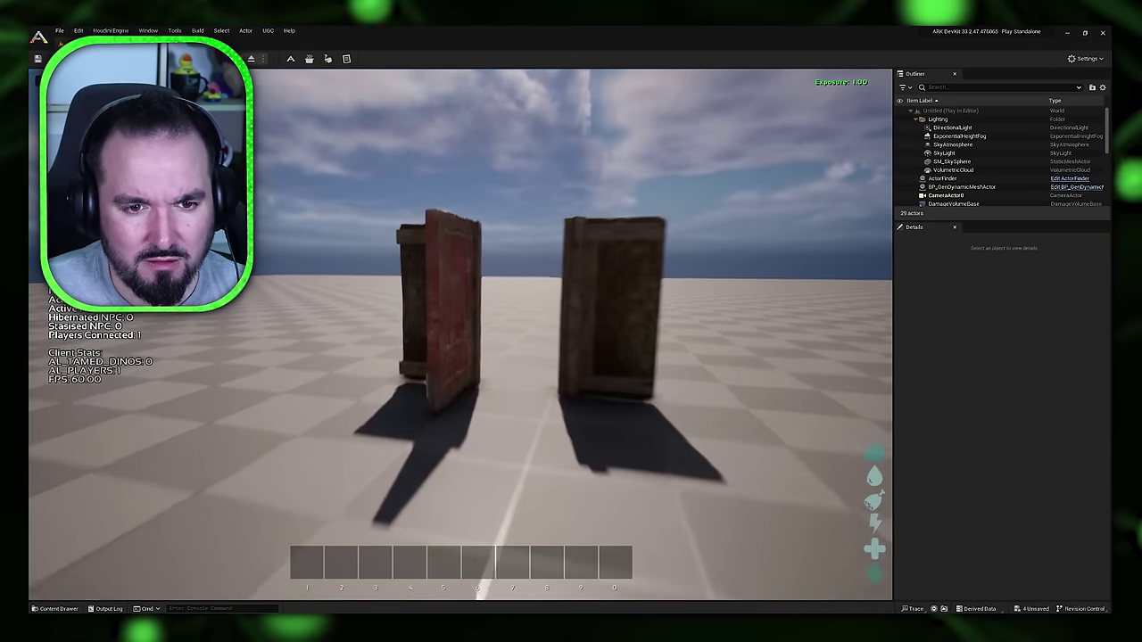
key(w)
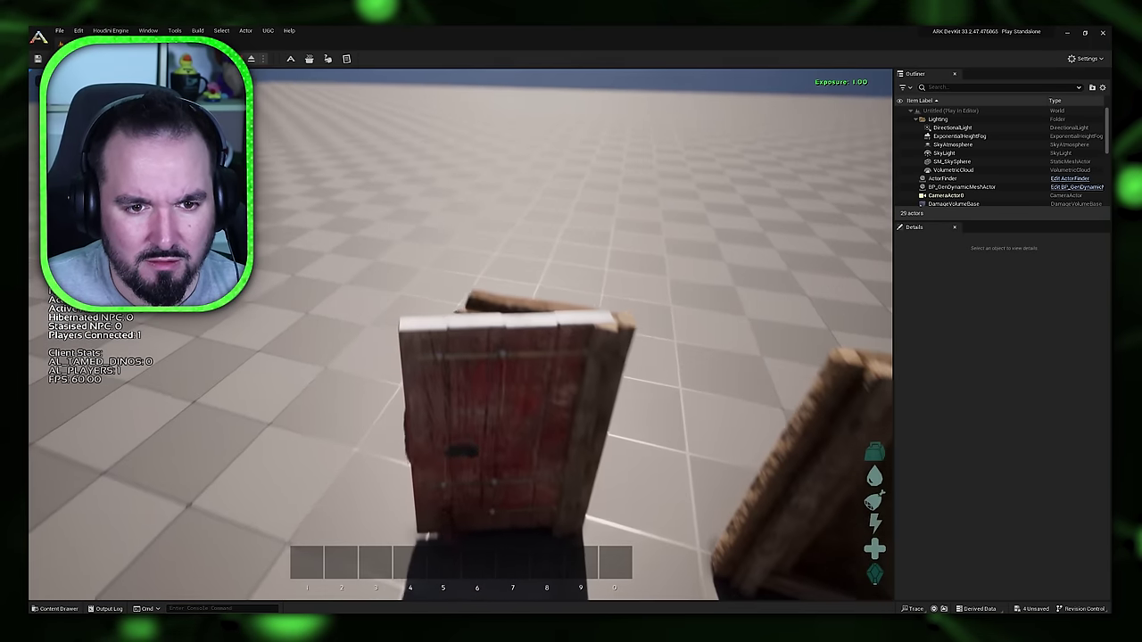
key(w)
key(s)
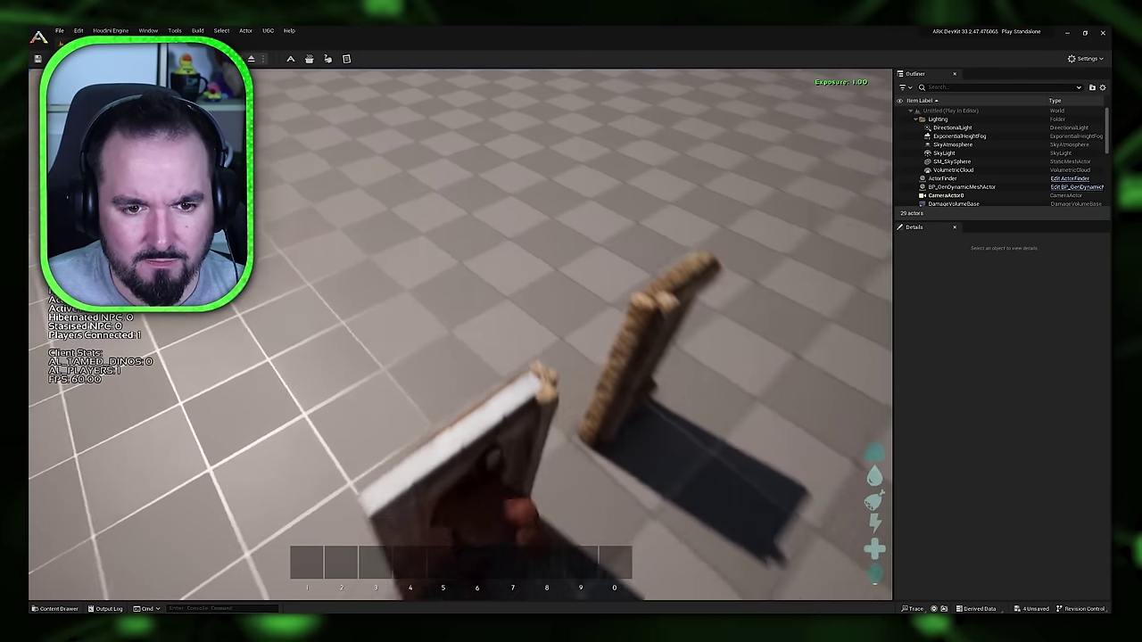
key(d)
key(w)
key(w)
key(a)
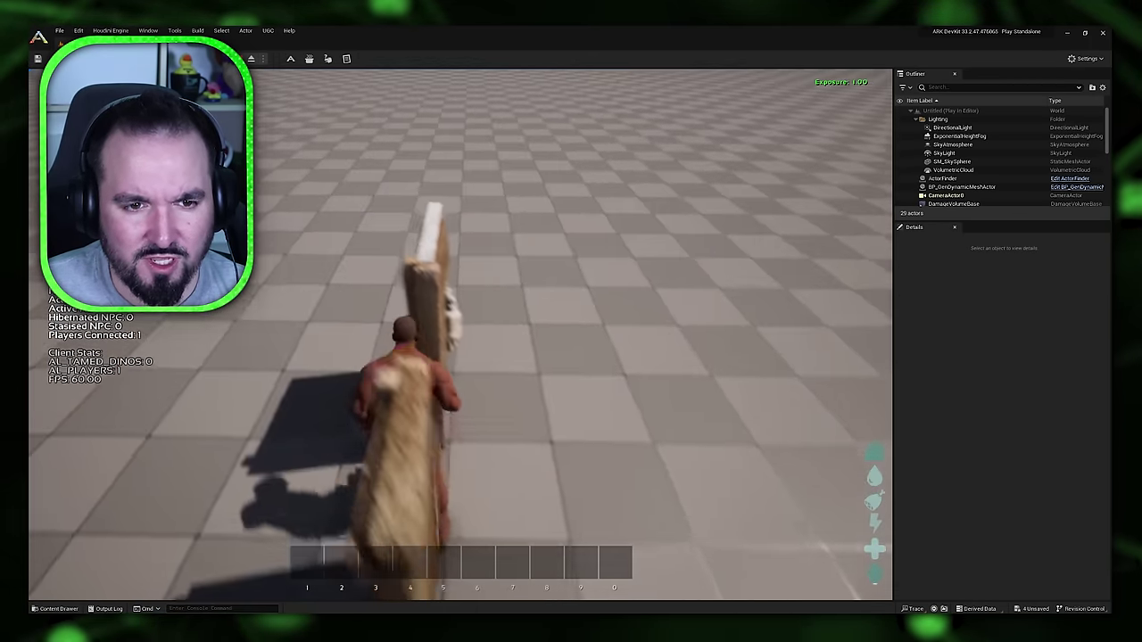
key(d)
key(a)
key(d)
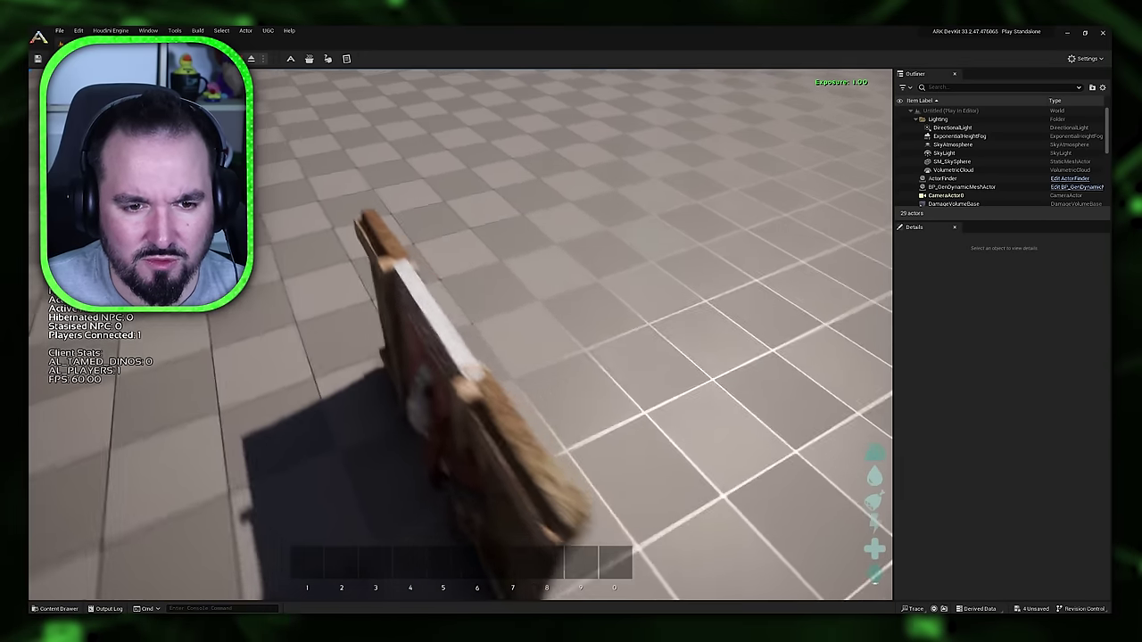
key(w)
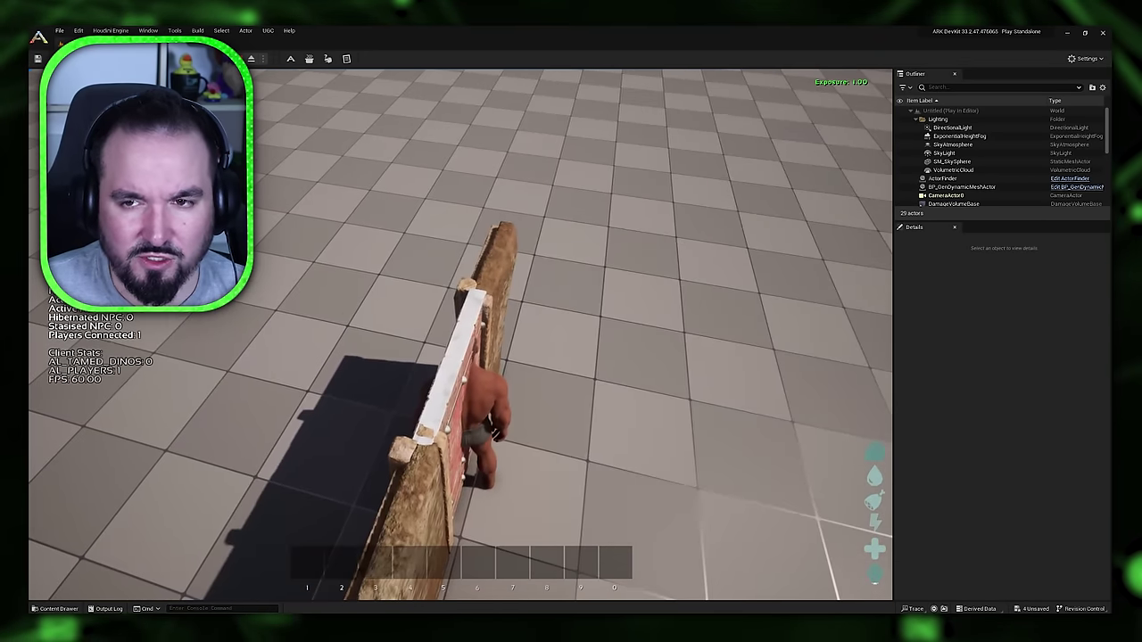
key(a)
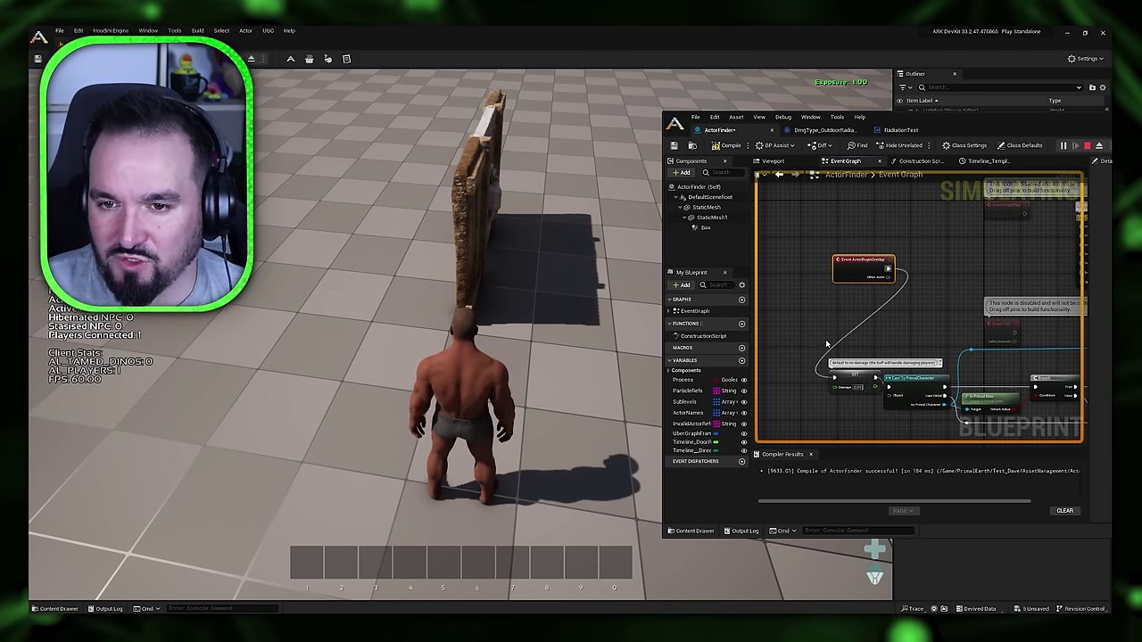
- Compile and save the ActorFinder blueprint, and walk the character forward in the running play-test
click(730, 146)
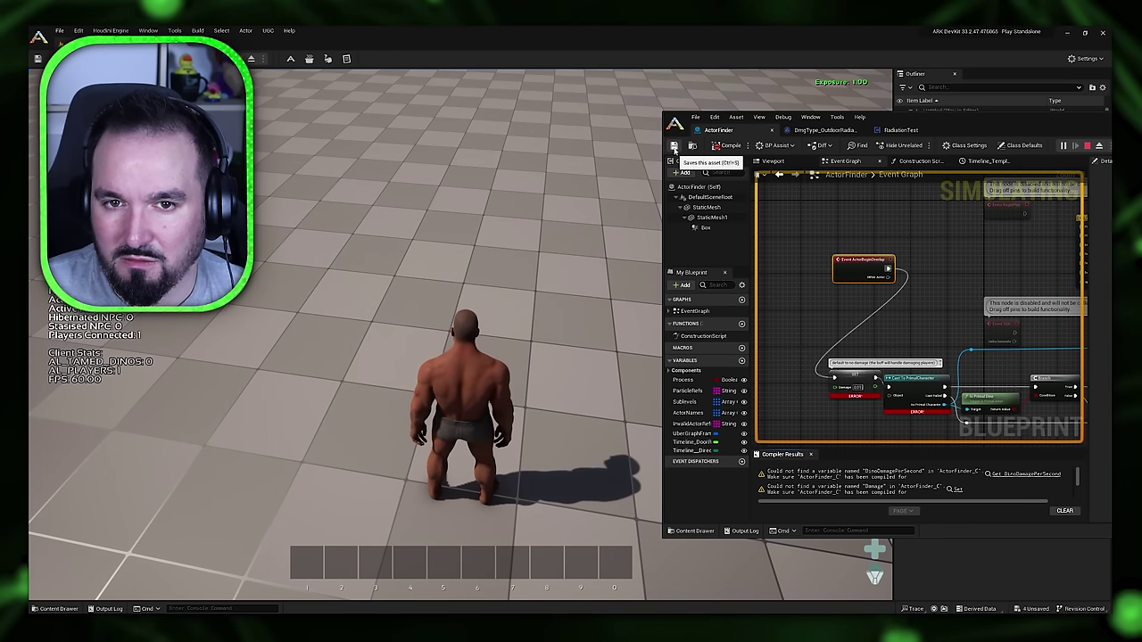
click(484, 282)
key(w)
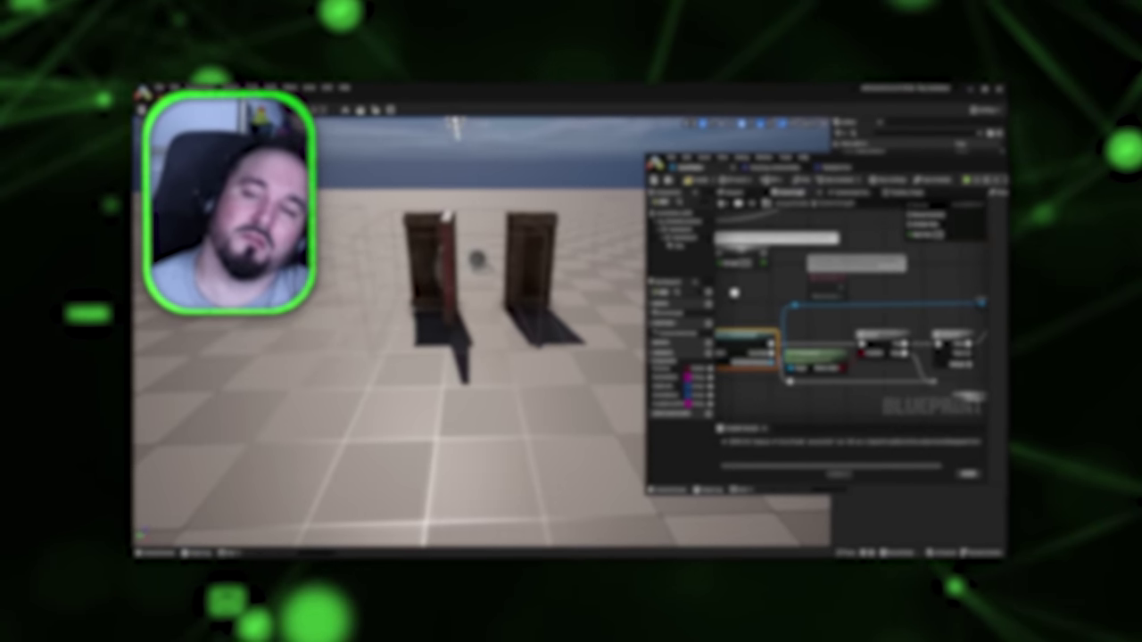
scroll(934, 343, down, 2)
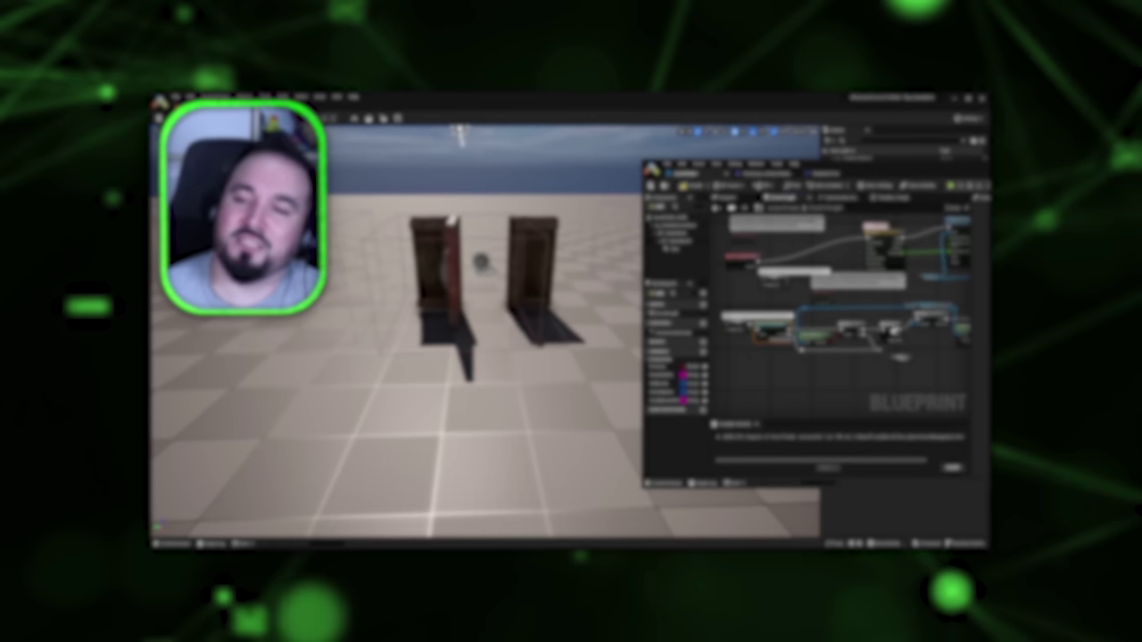
scroll(939, 343, down, 3)
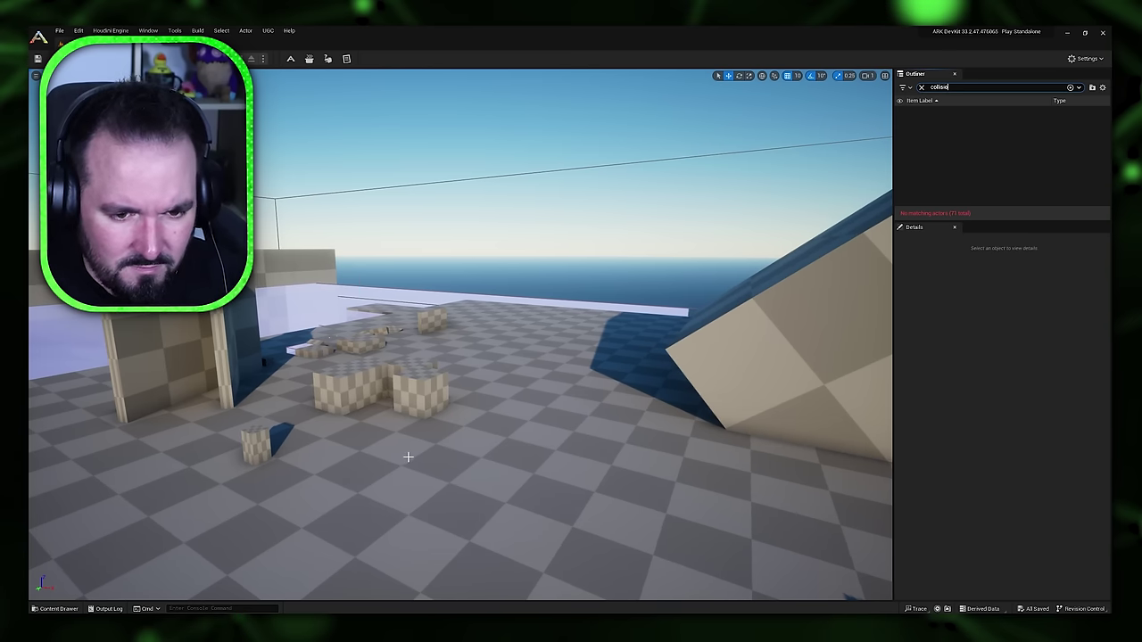
- Fly around the checkered test map to examine its walls, blocks and ramps
scroll(408, 457, up, 1)
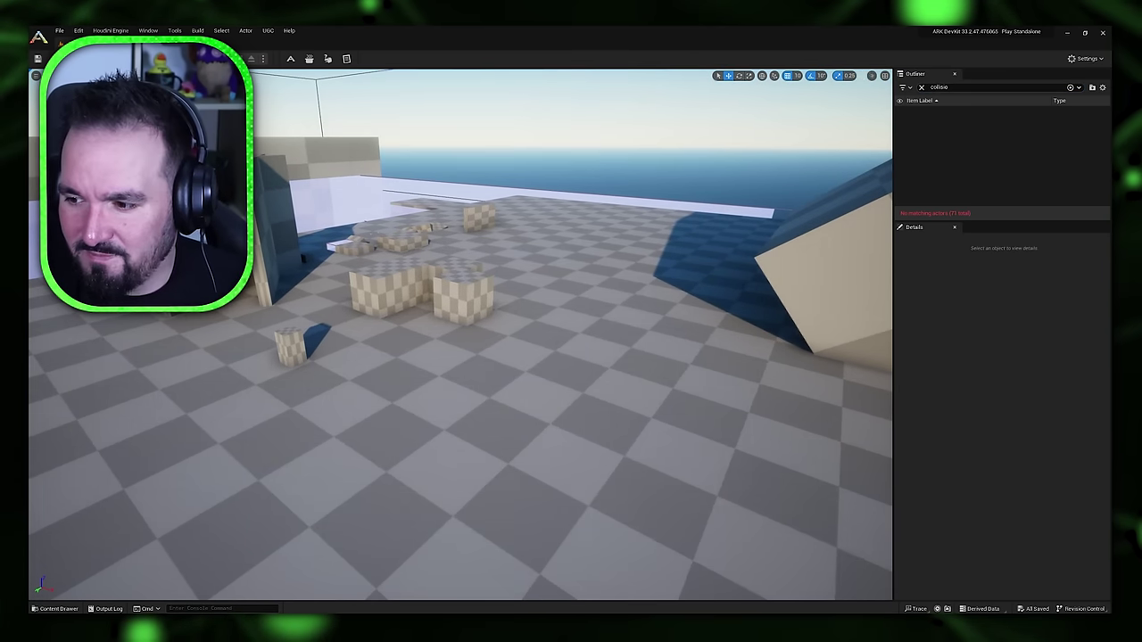
mouse_move(377, 420)
right_down()
mouse_move(464, 420)
mouse_move(366, 421)
right_up()
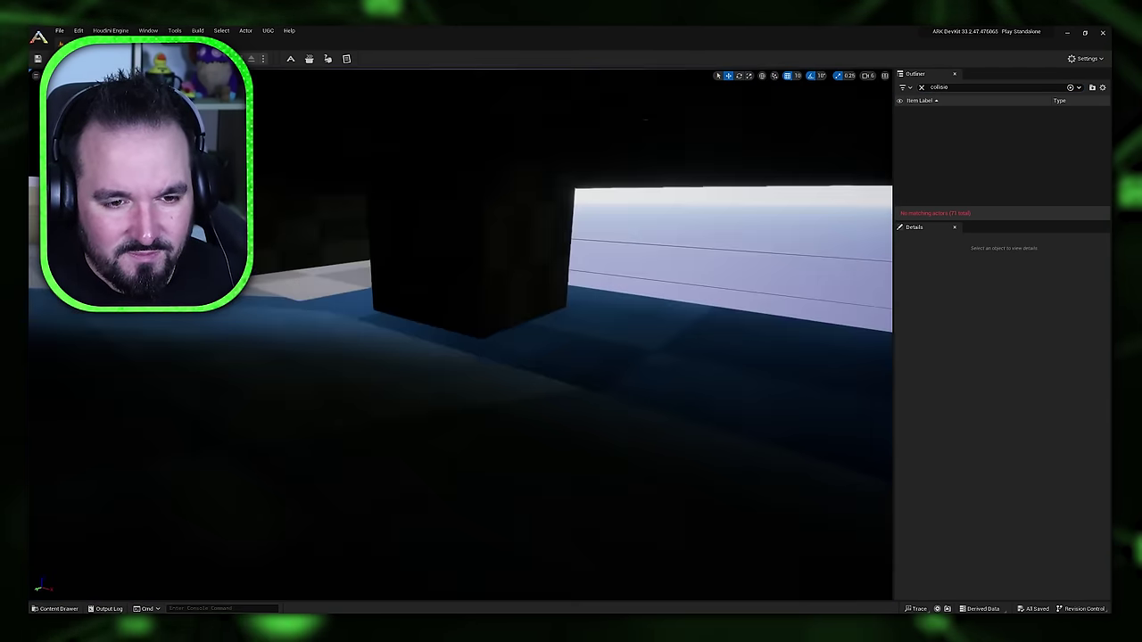
right_drag(378, 420, 410, 401)
scroll(377, 420, down, 4)
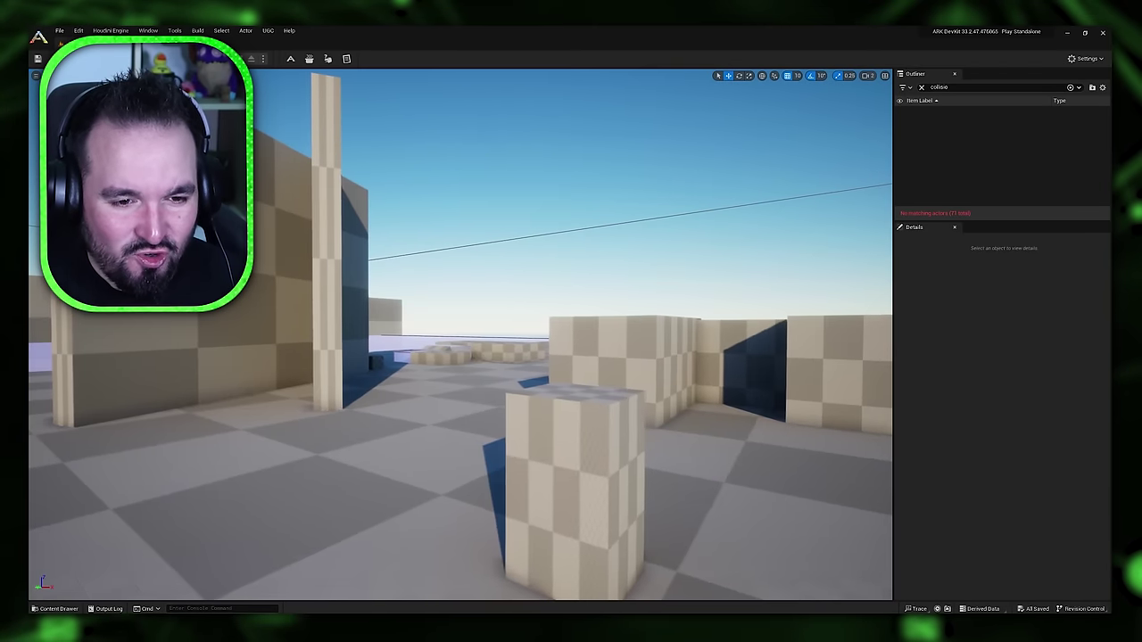
right_drag(461, 334, 462, 393)
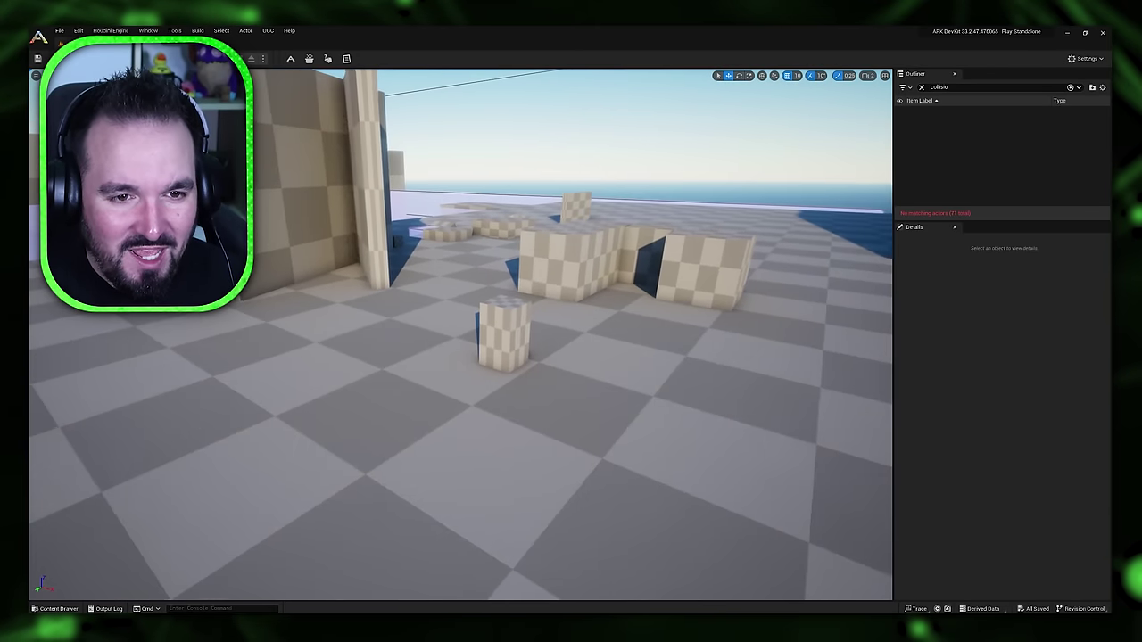
right_drag(460, 334, 486, 321)
key(d)
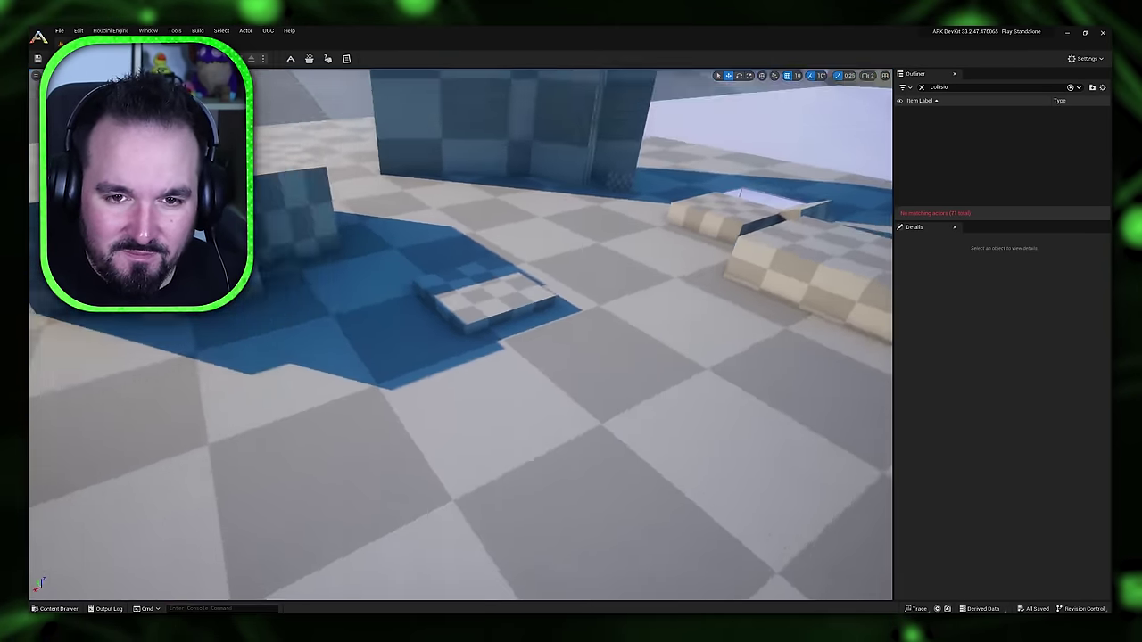
right_drag(460, 335, 451, 393)
key(w)
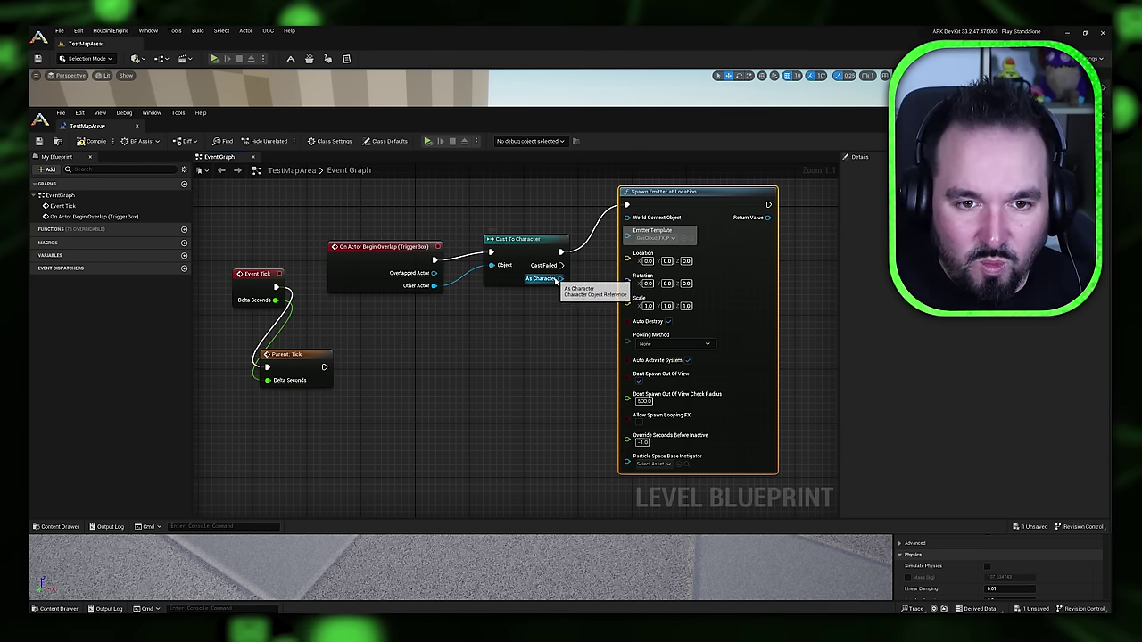
- Add a Get Actor Location node from Cast To Character's As Character output and connect its return value to Spawn Emitter at Location's Location input
mouse_move(559, 278)
mouse_down()
mouse_move(626, 257)
mouse_move(566, 286)
mouse_up()
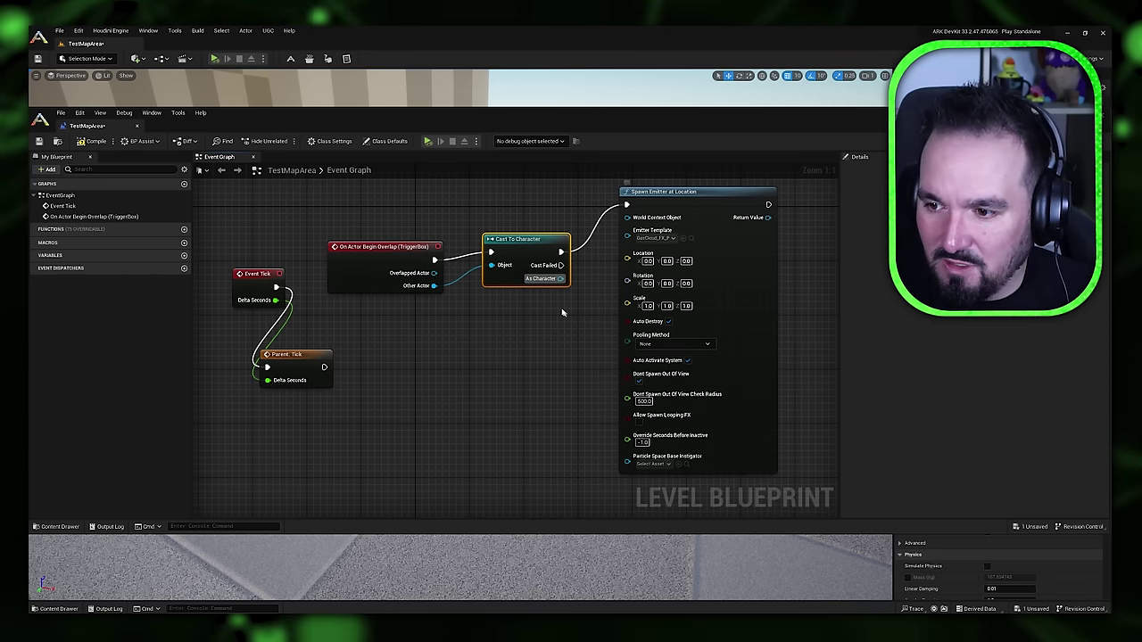
right_click(521, 327)
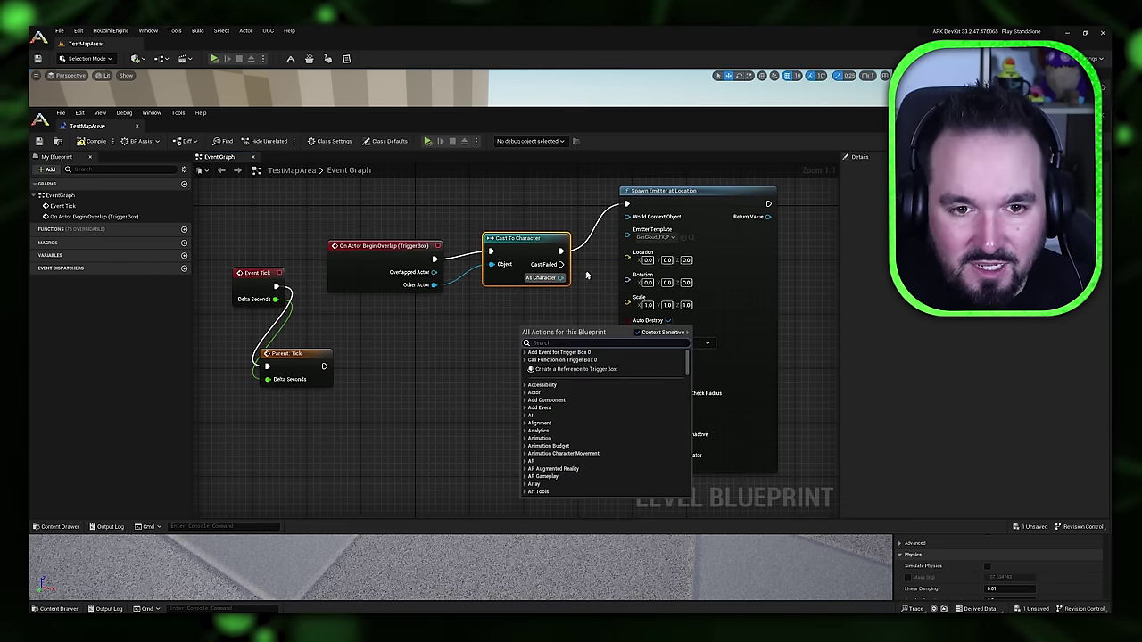
drag(557, 278, 505, 322)
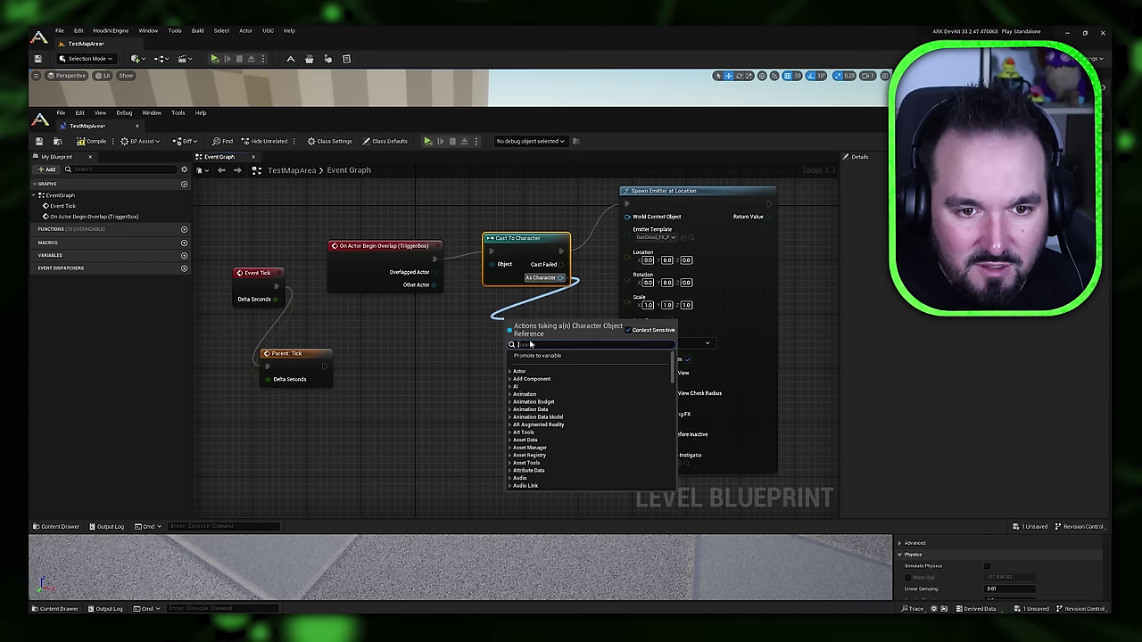
text(get acto)
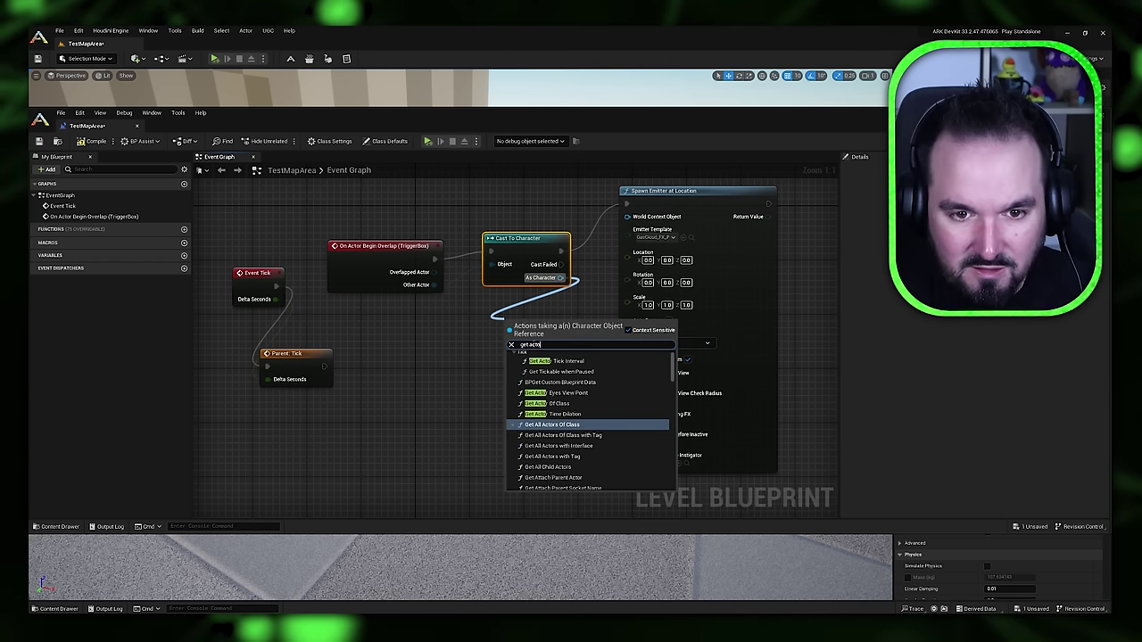
text(r lo)
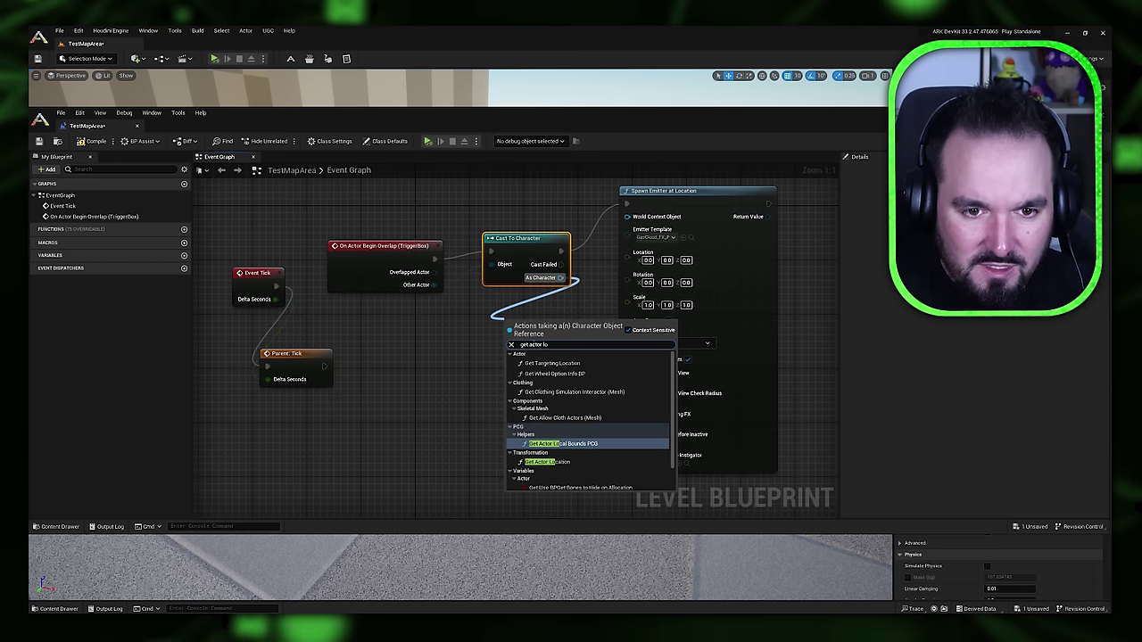
text(ca)
click(549, 406)
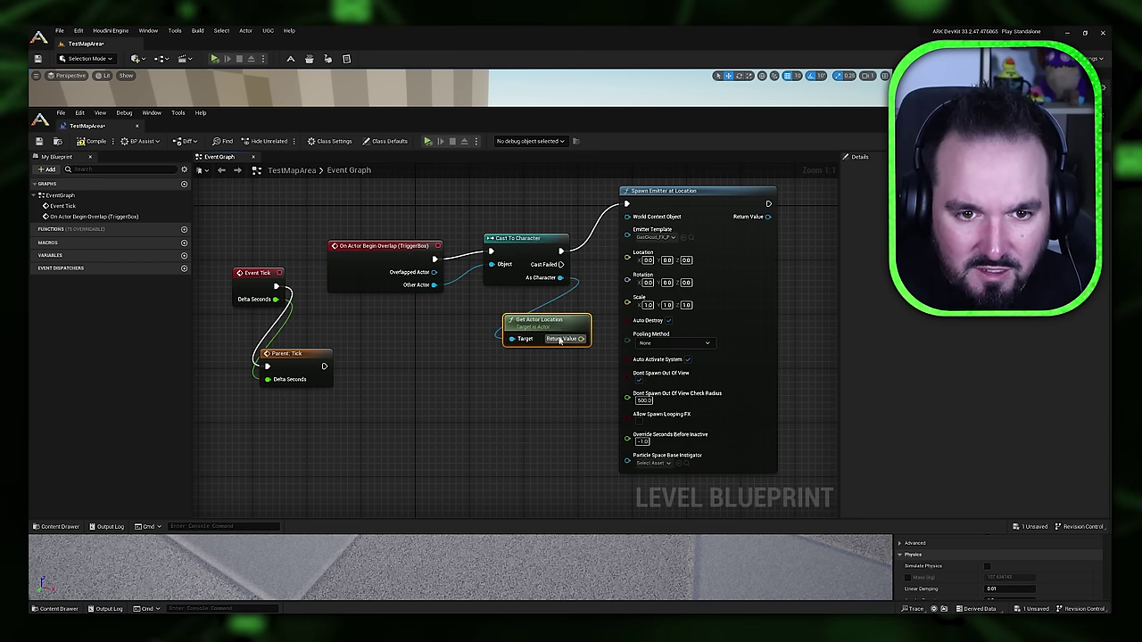
drag(585, 346, 627, 256)
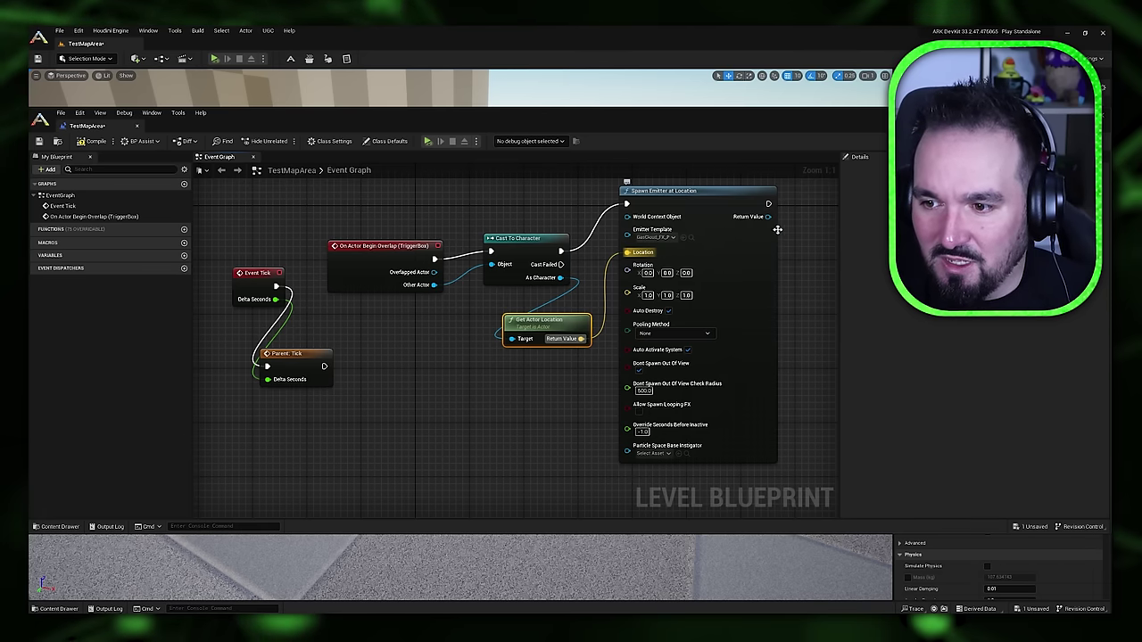
- Add a Play Sound 2D node fed by the execution output of Spawn Emitter at Location
drag(769, 205, 795, 208)
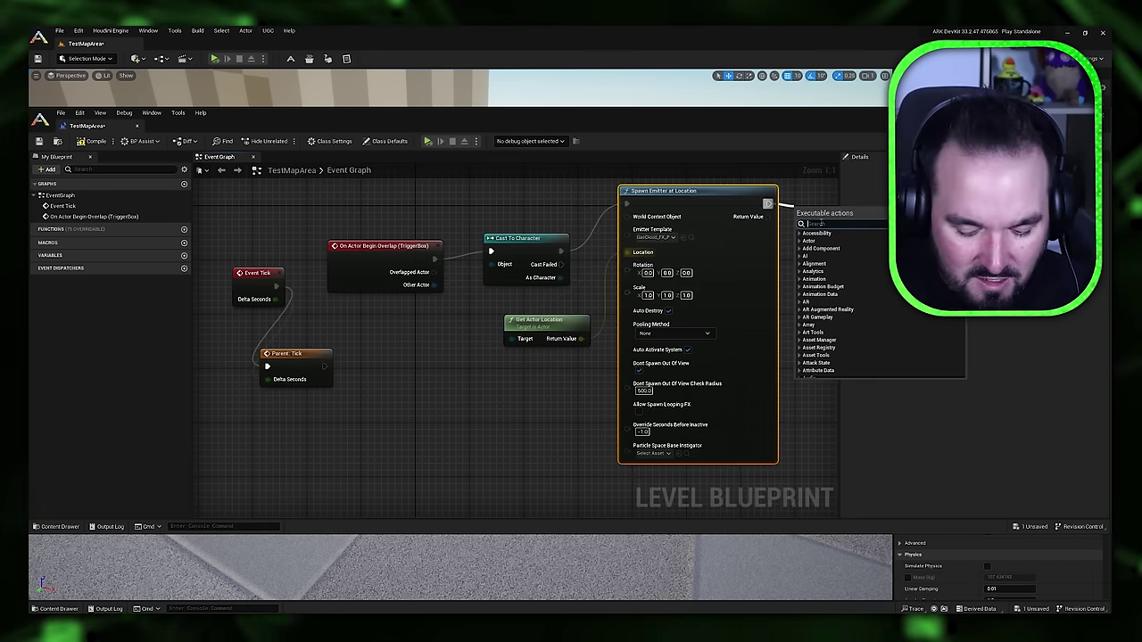
text(play sound 2d)
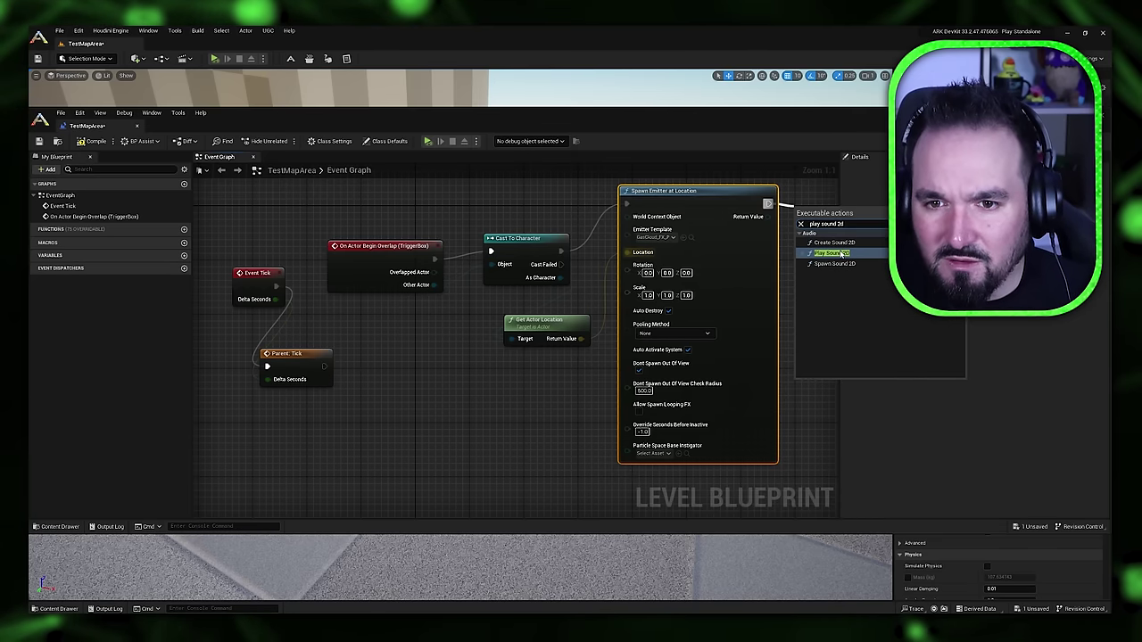
key(Return)
drag(813, 228, 813, 221)
click(727, 192)
click(901, 157)
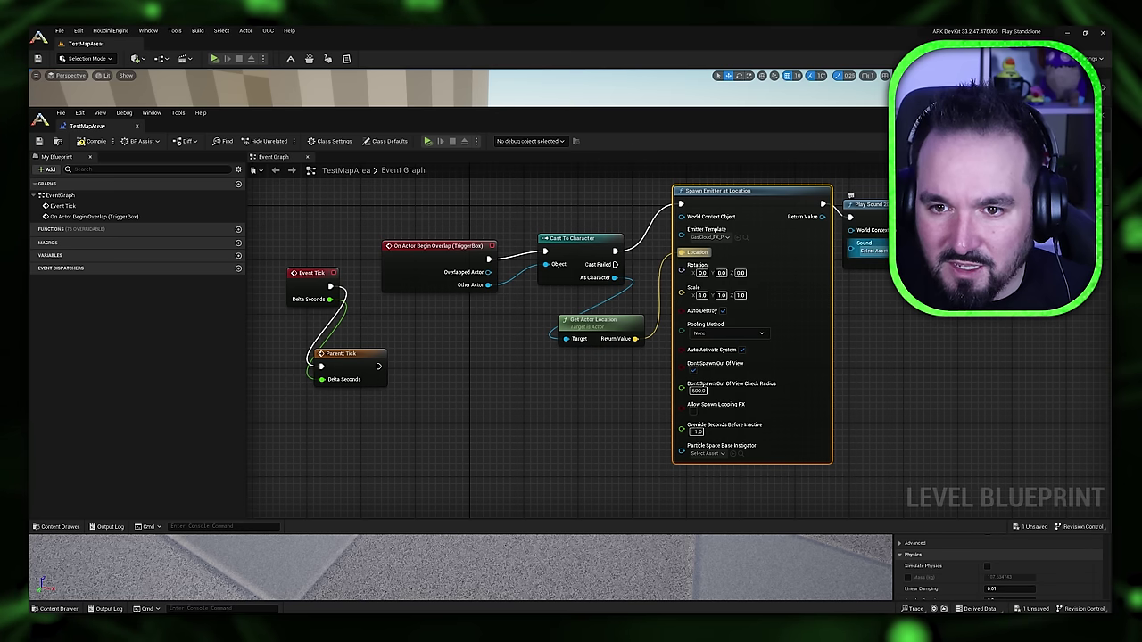
- Assign the GasBags_Attack_Exhale_Cue sound to the Play Sound 2D node and shift the node slightly away from the emitter node
click(876, 251)
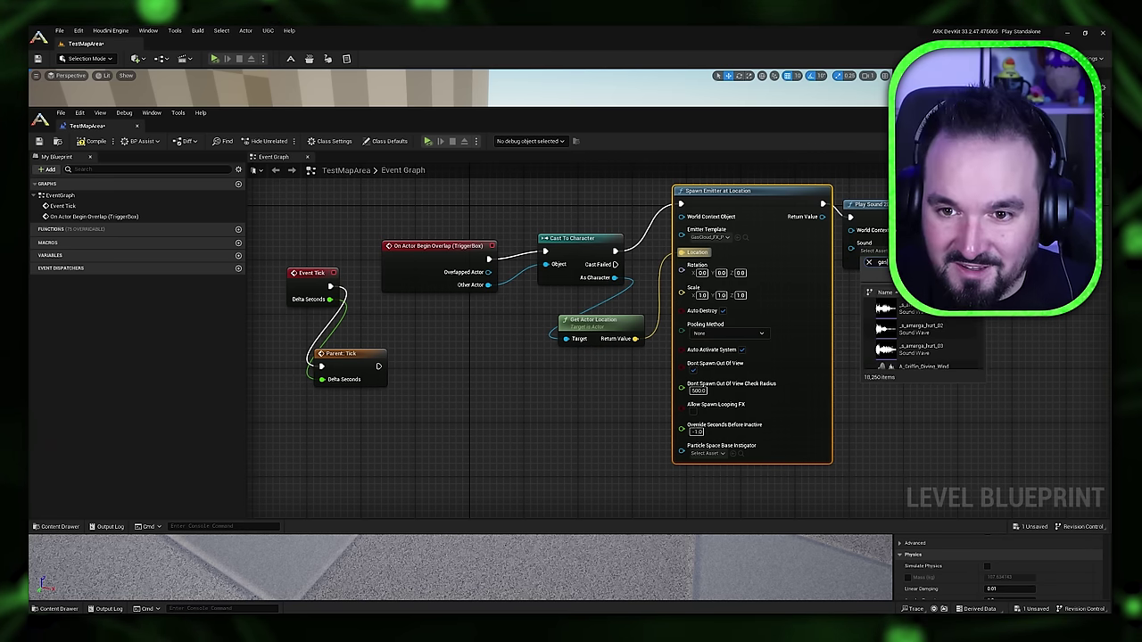
text(gas)
text(cloud)
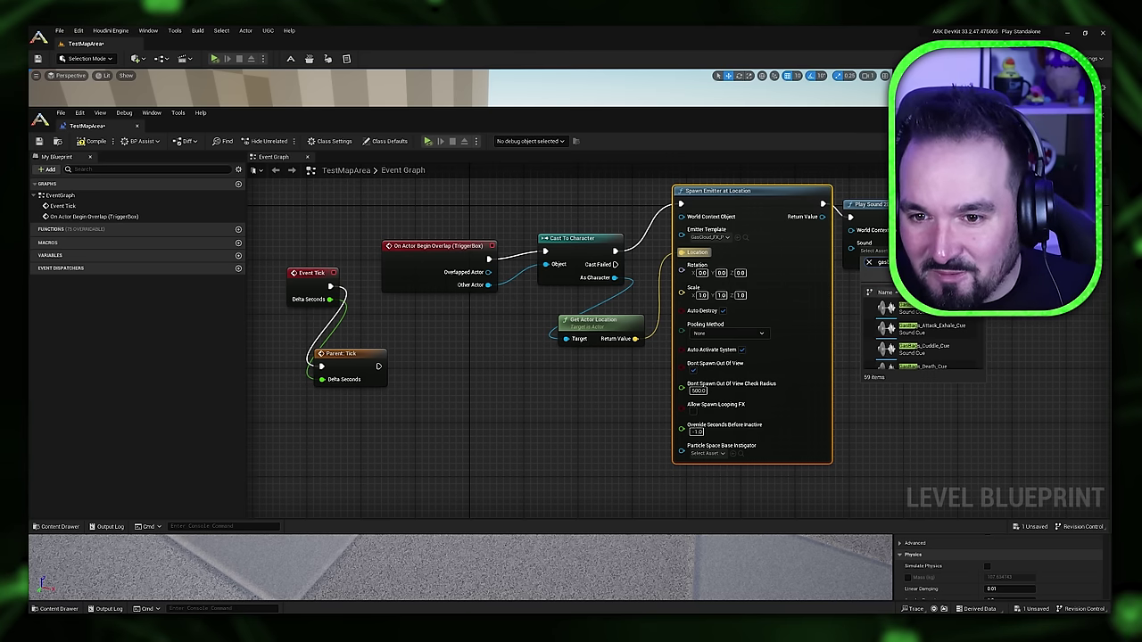
scroll(952, 330, up, 2)
click(951, 330)
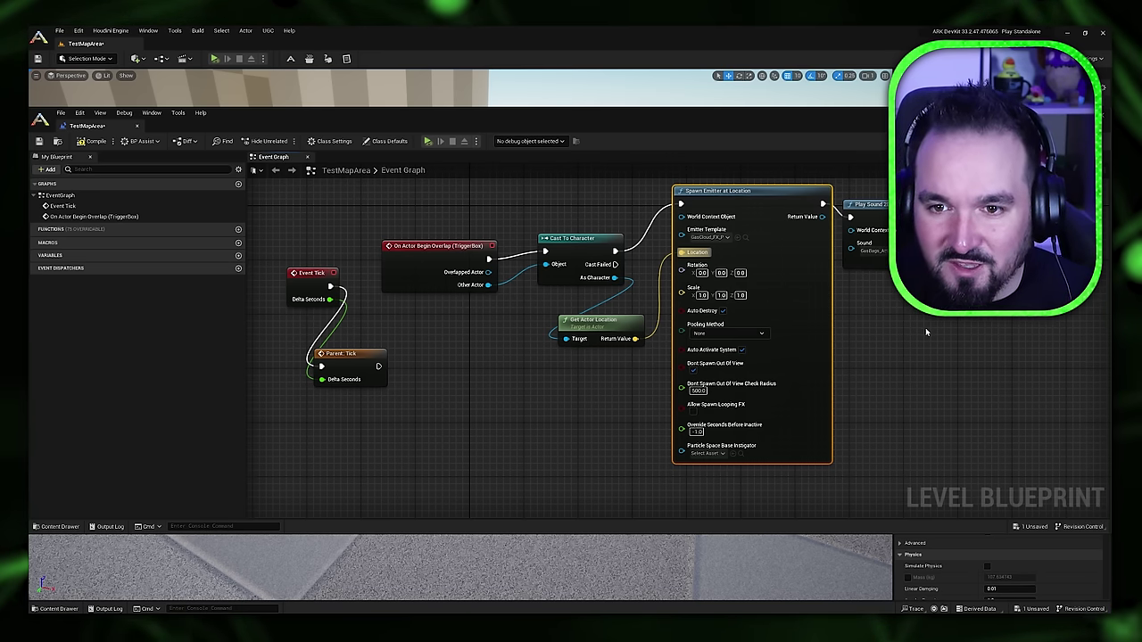
drag(886, 203, 899, 196)
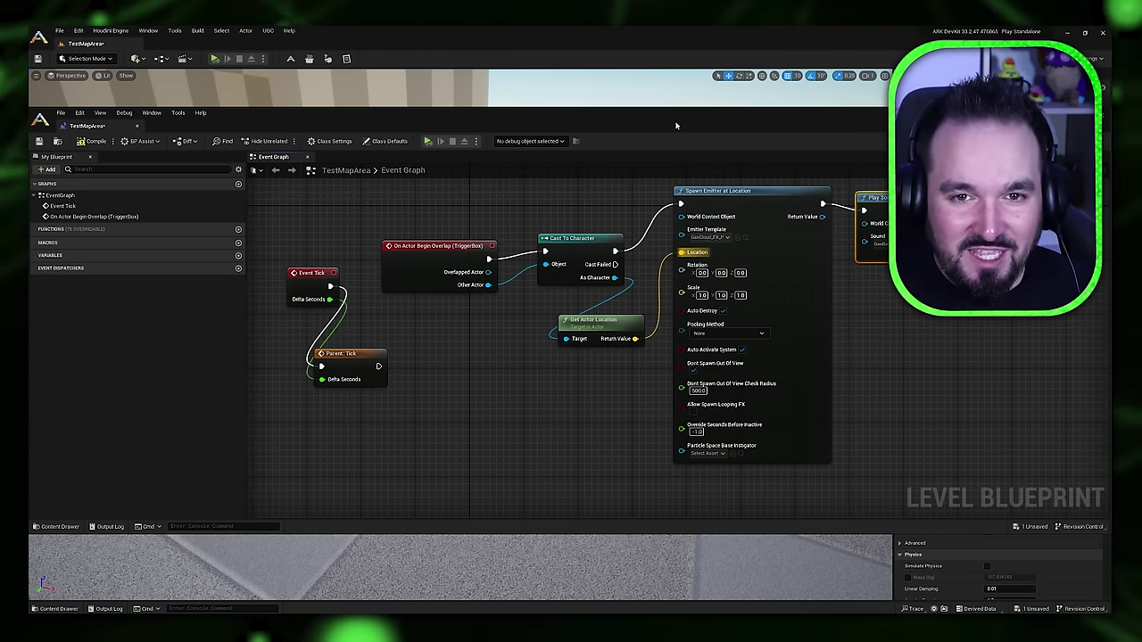
- Move the level blueprint window down to uncover the viewport and start simulating the level
drag(670, 114, 645, 421)
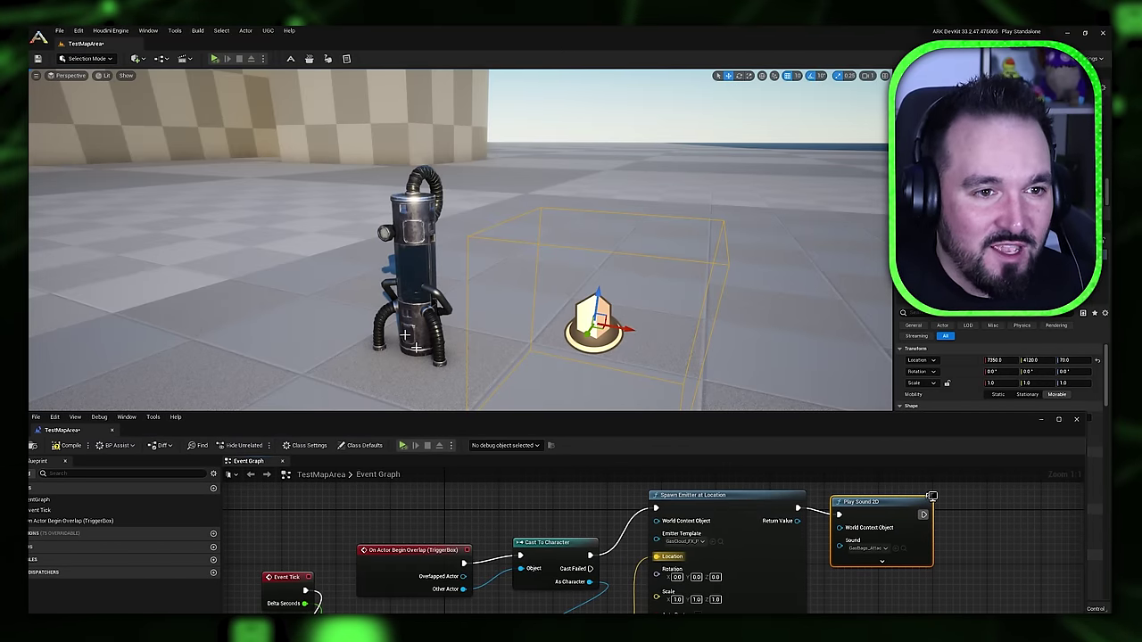
drag(484, 434, 450, 491)
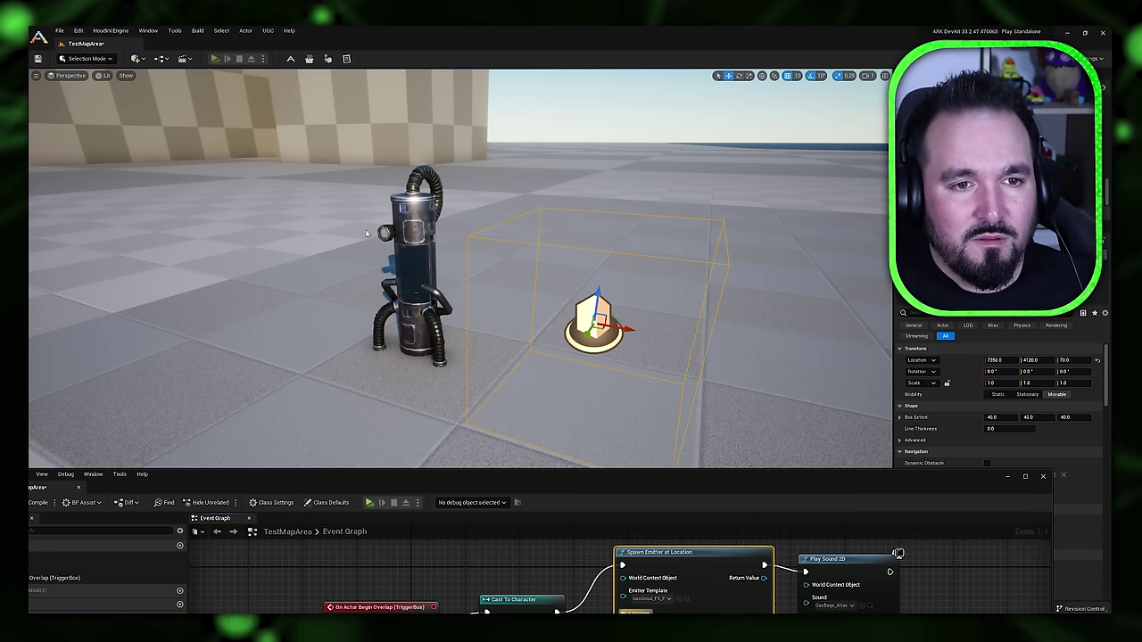
key(alt+s)
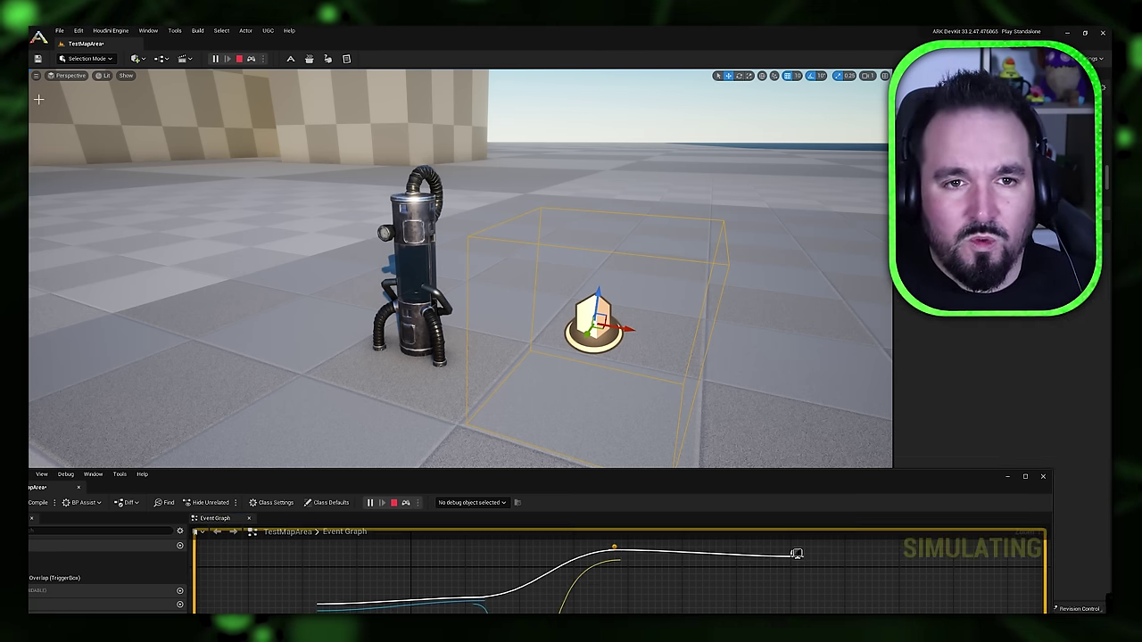
- Look over the simulated map around the tank prop from farther away, and stop the simulation
click(48, 104)
scroll(465, 327, down, 10)
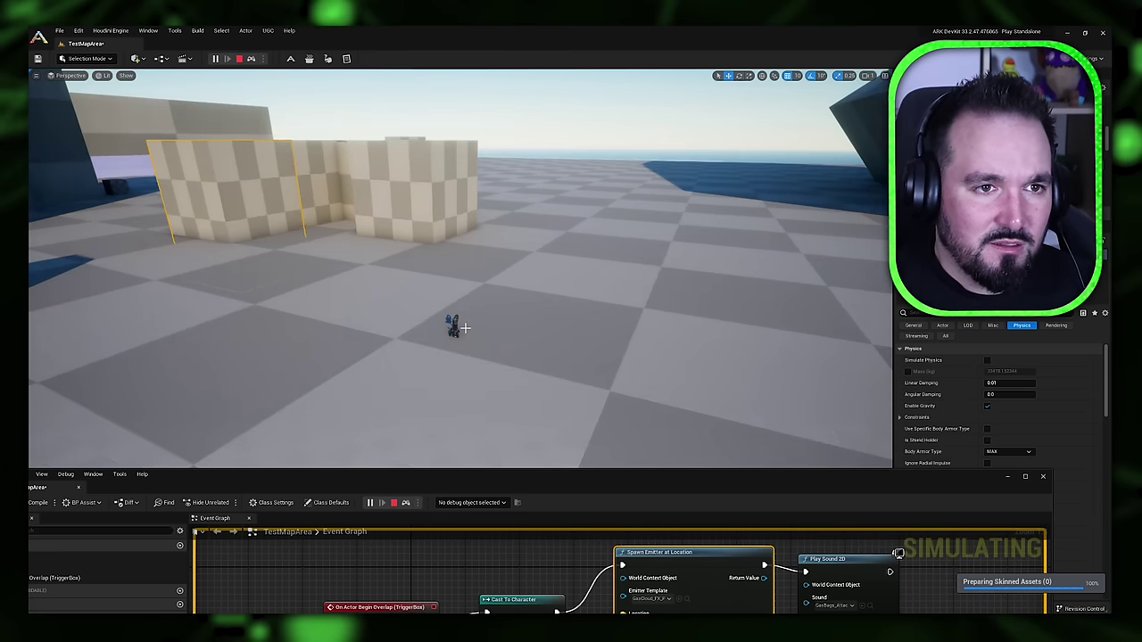
scroll(465, 328, down, 3)
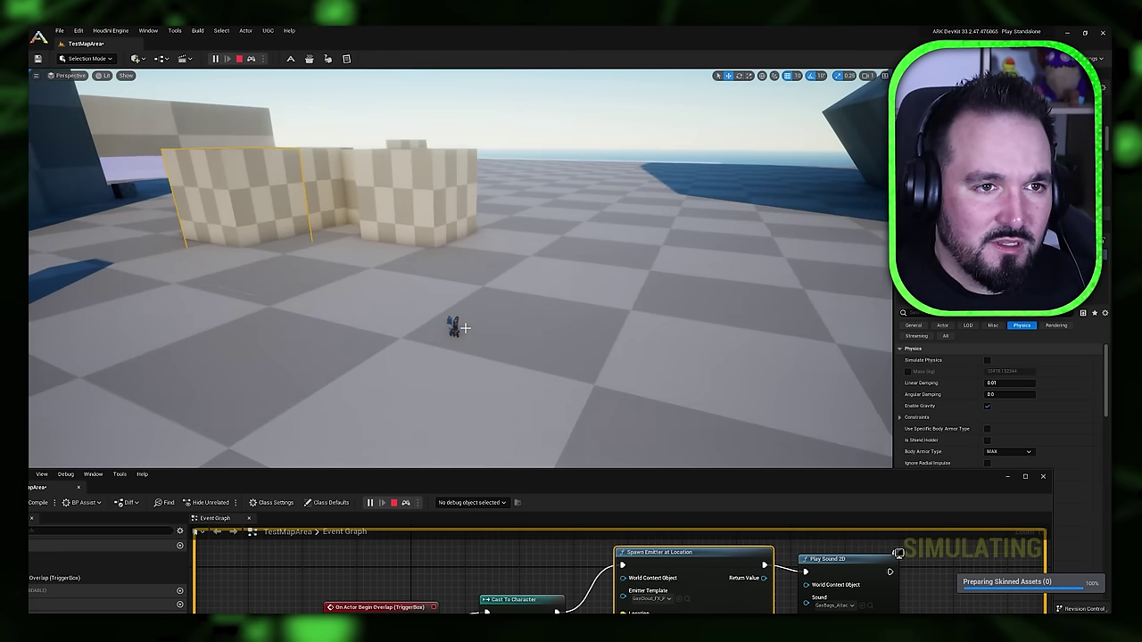
right_drag(492, 357, 499, 381)
scroll(423, 309, up, 5)
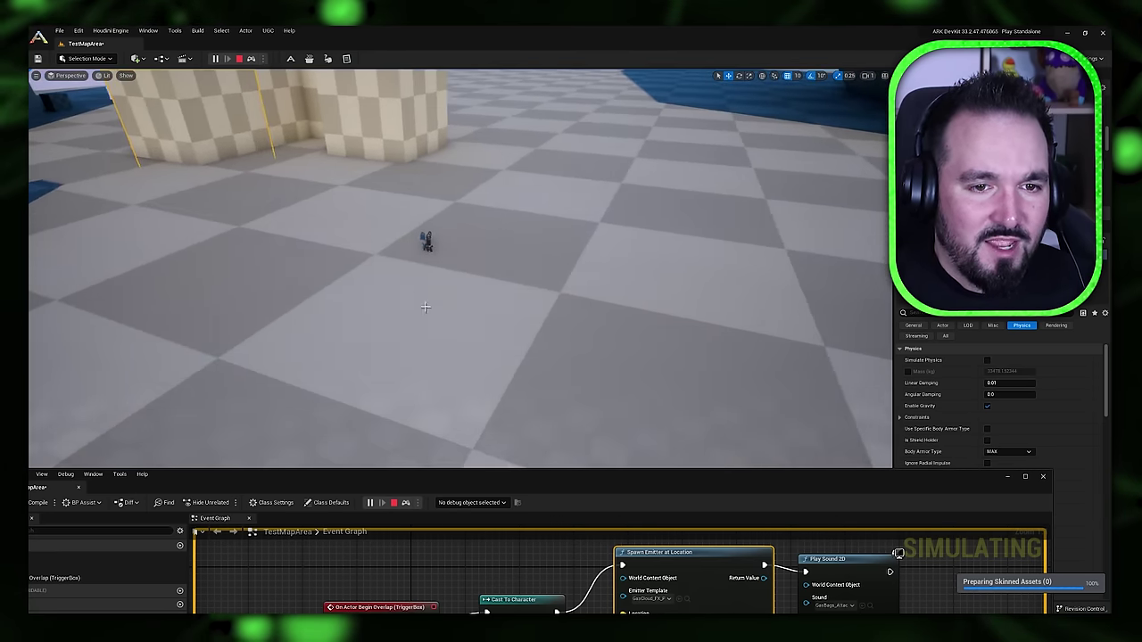
right_click(360, 201)
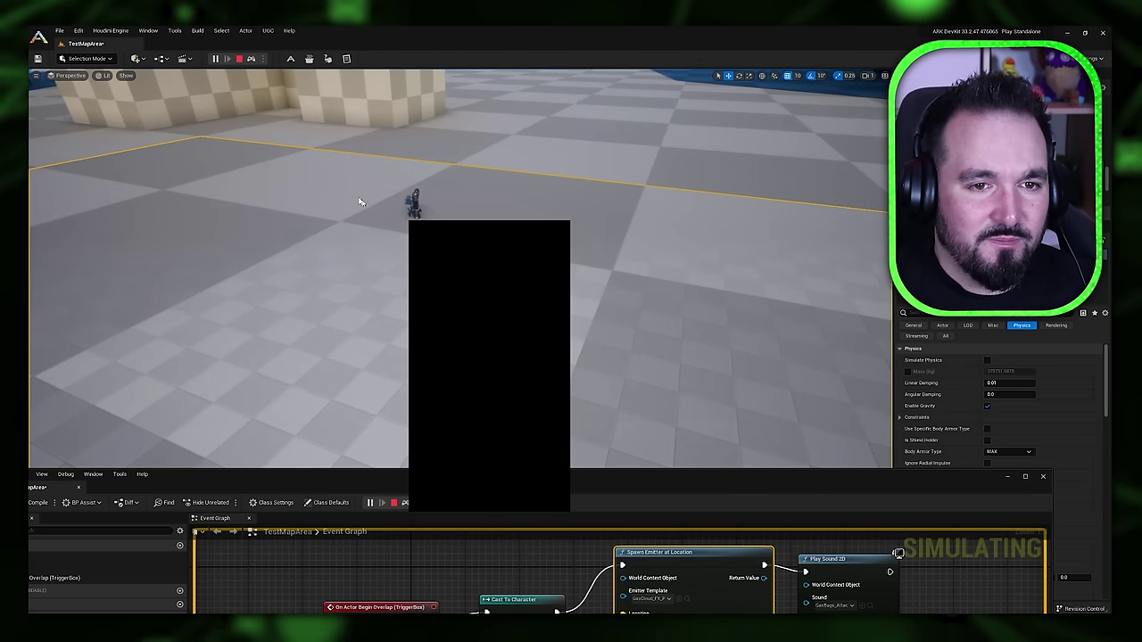
click(318, 175)
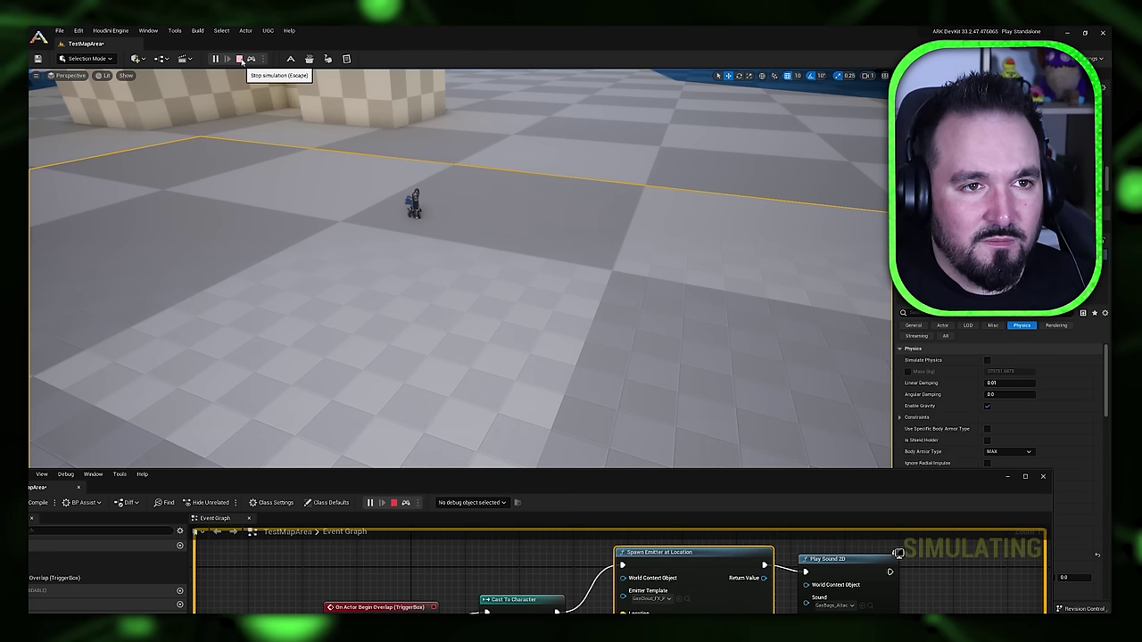
click(246, 32)
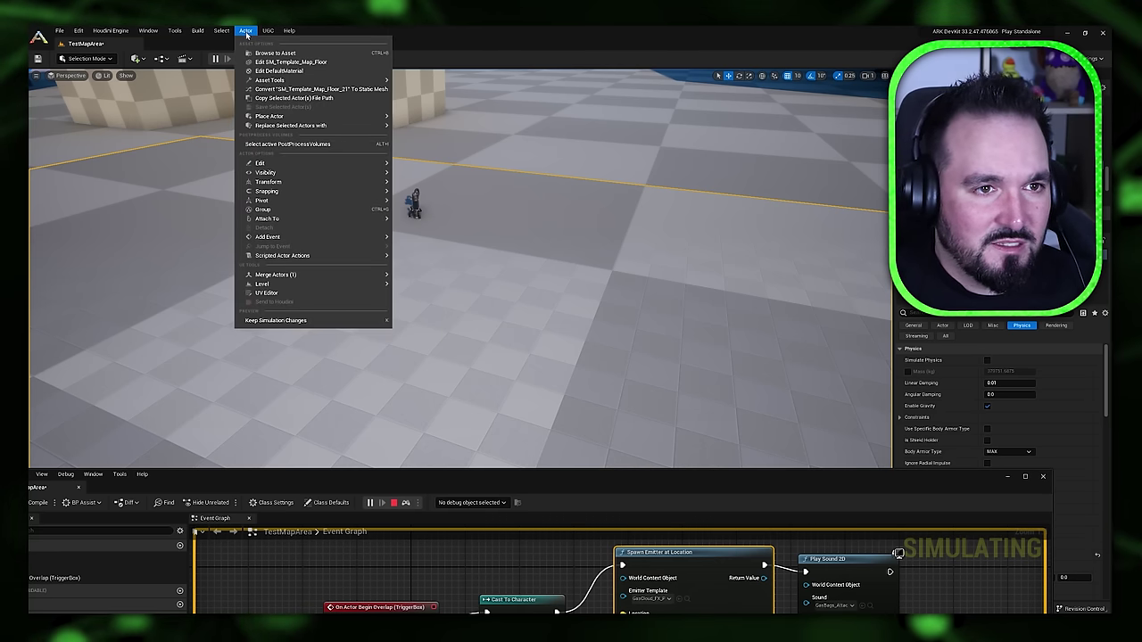
click(207, 56)
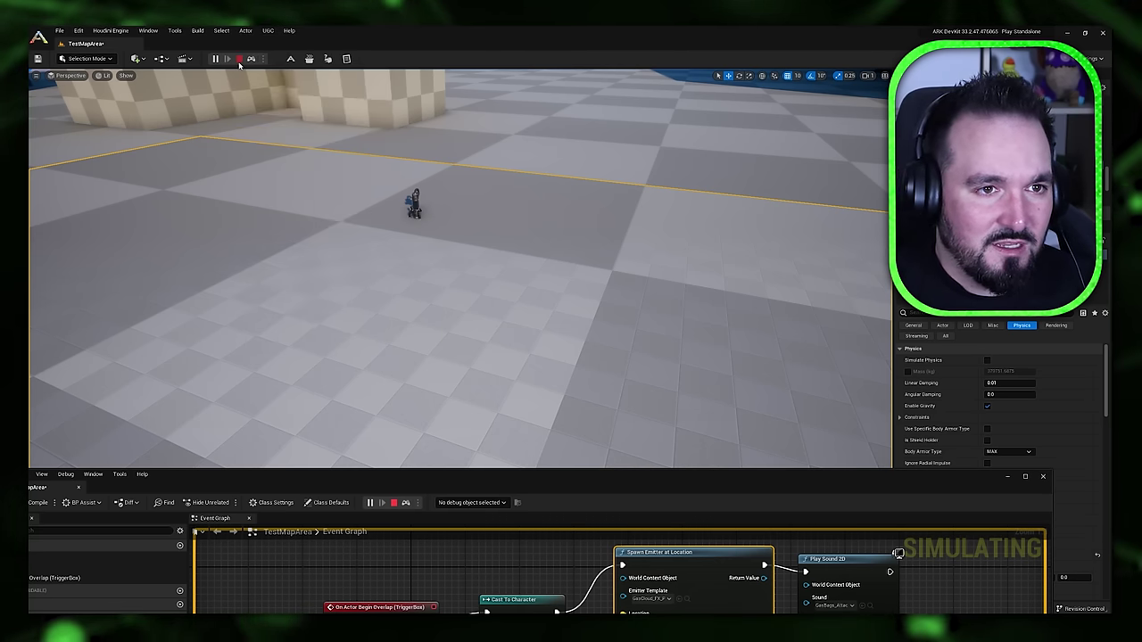
click(239, 59)
- Bring up the Create ARK Mod dialog and look through its mod templates
click(267, 30)
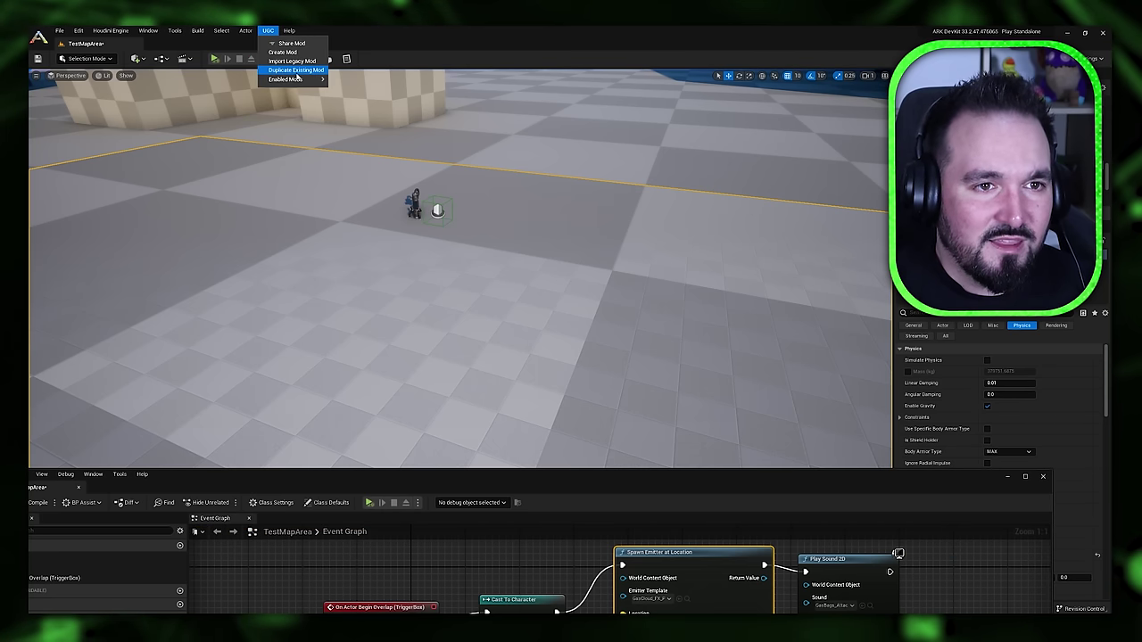
mouse_move(299, 80)
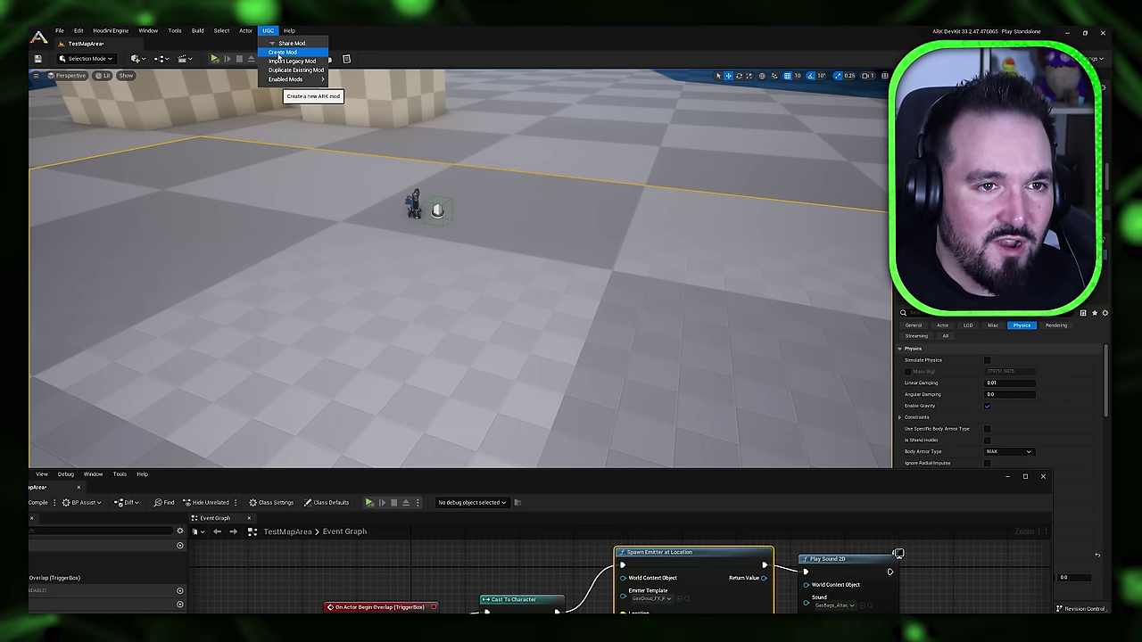
click(280, 53)
scroll(473, 314, down, 5)
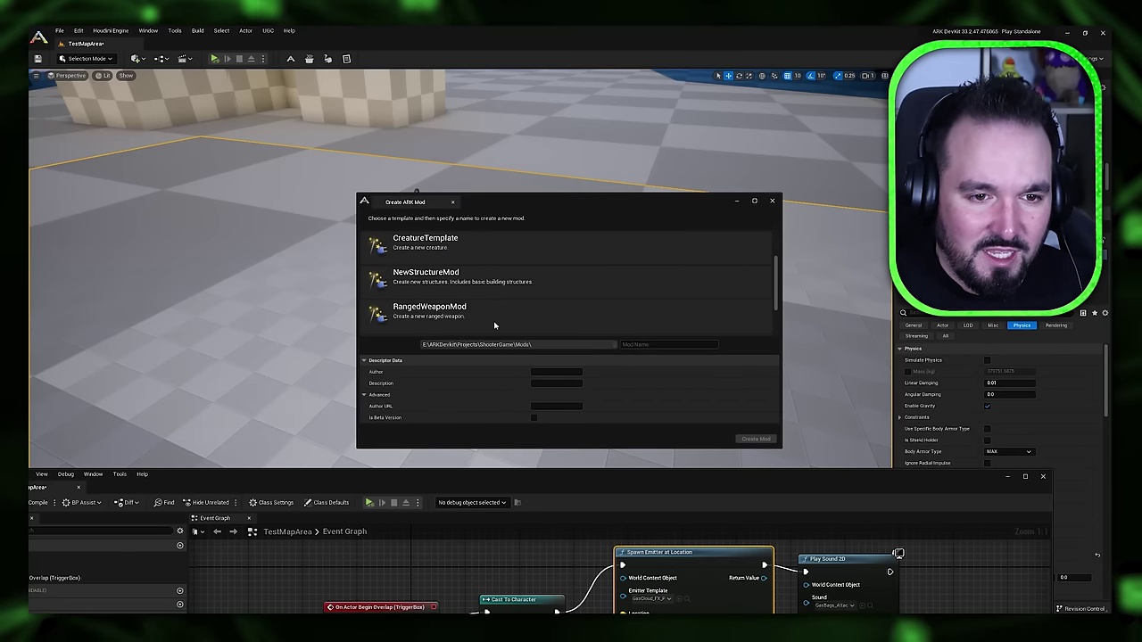
scroll(526, 328, up, 1)
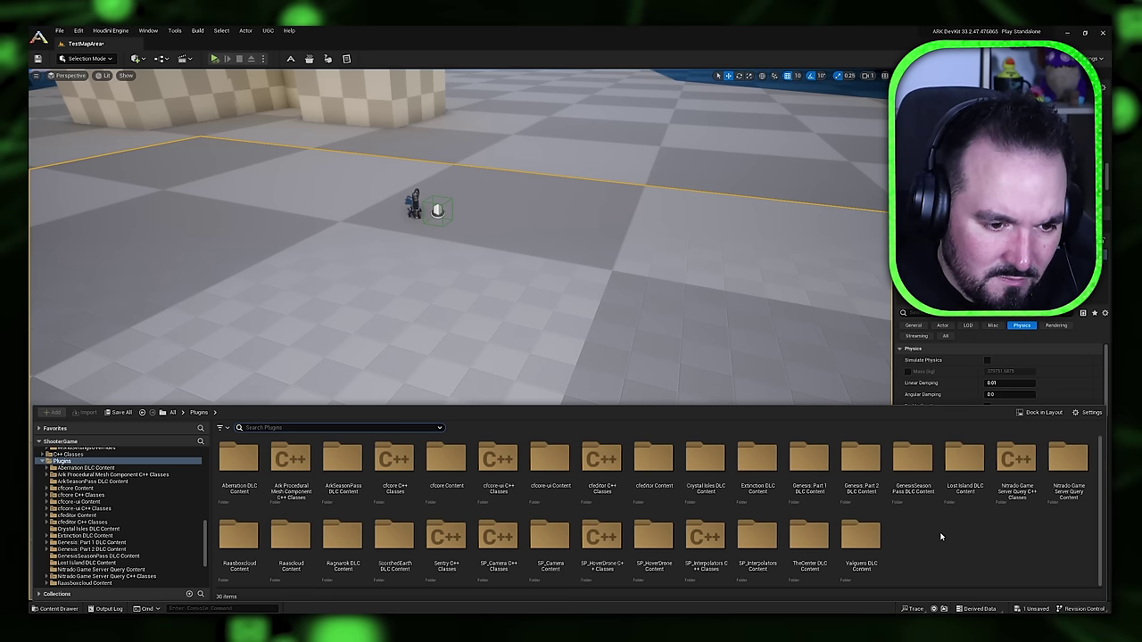
- Add the Raasboxcloud Content plugin folder to the content browser favorites and open it from there
double_click(238, 539)
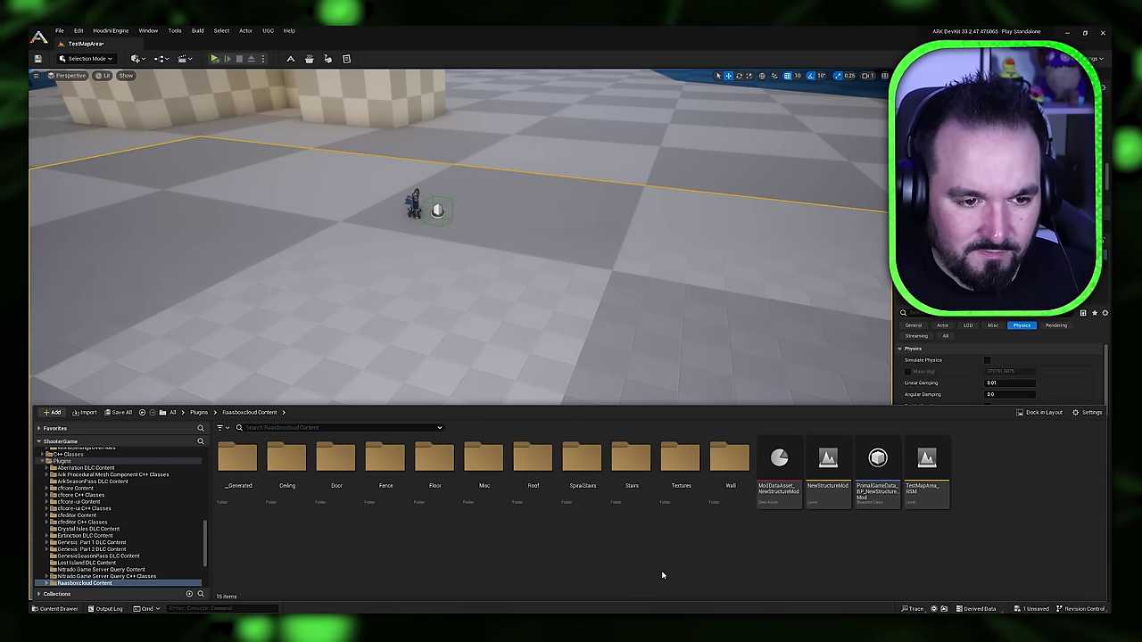
click(199, 413)
right_click(239, 544)
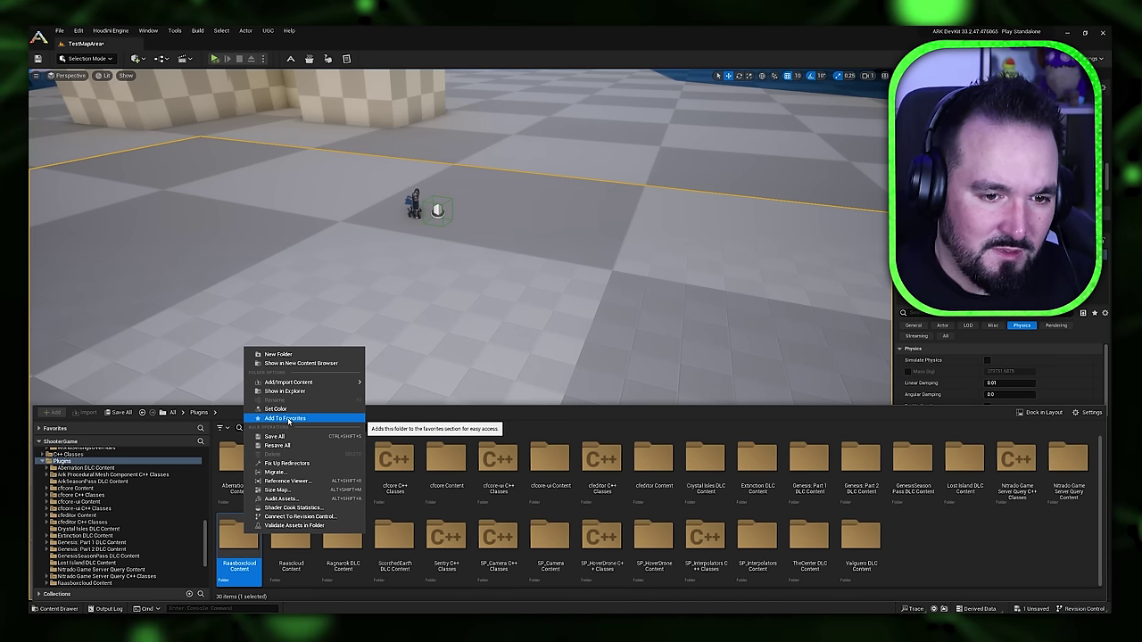
click(289, 419)
scroll(125, 504, up, 2)
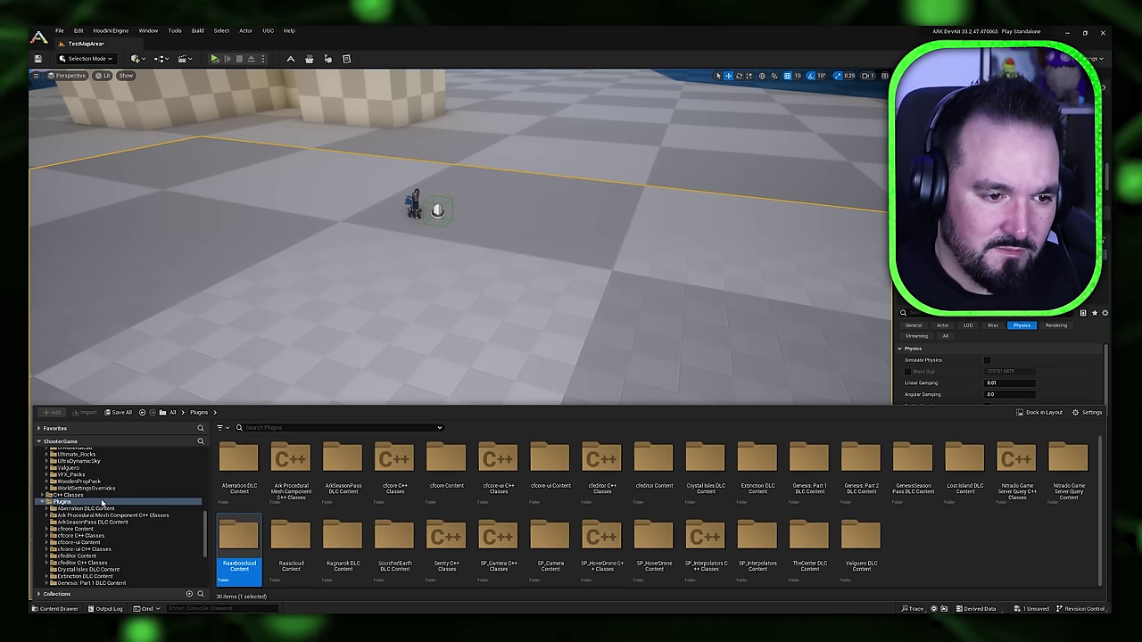
click(54, 429)
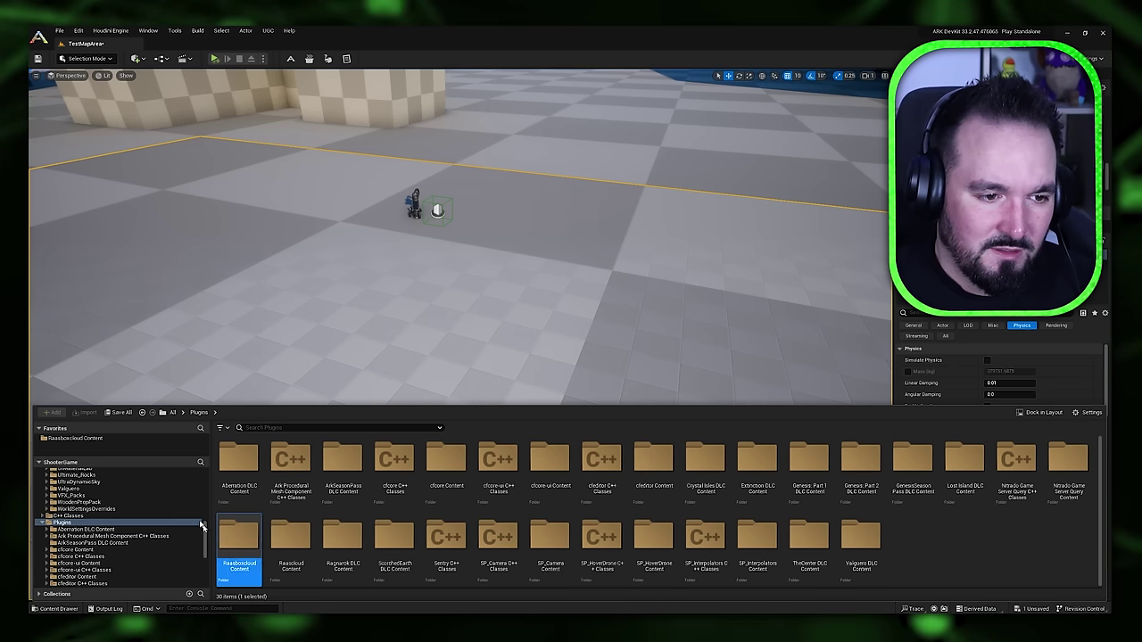
click(76, 438)
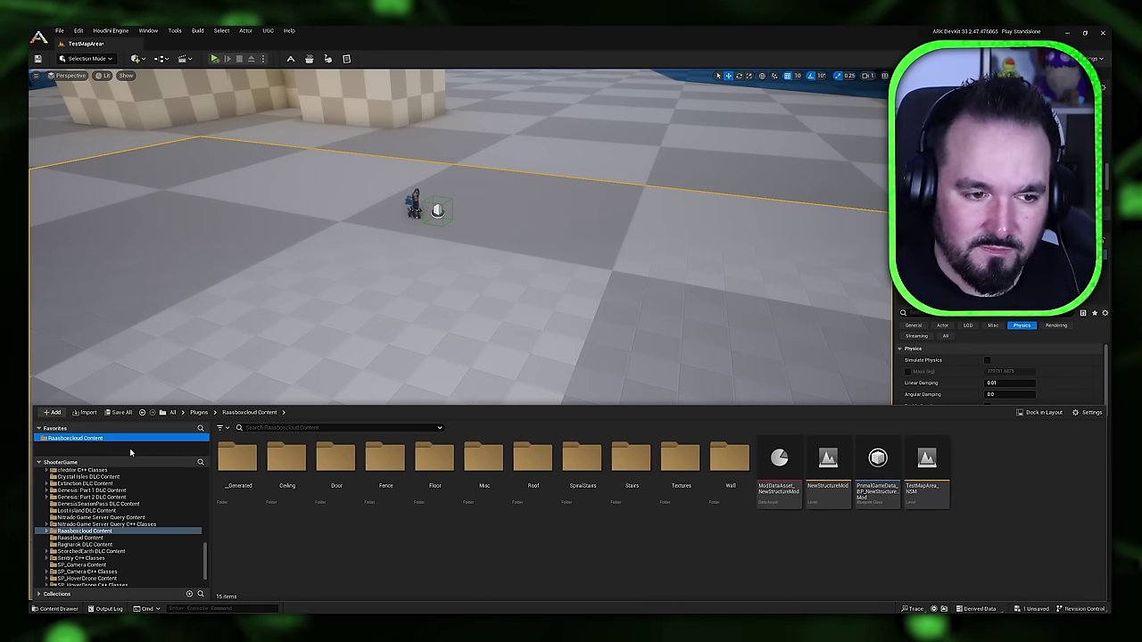
- Add the root All folder to the content browser favorites
scroll(116, 549, up, 5)
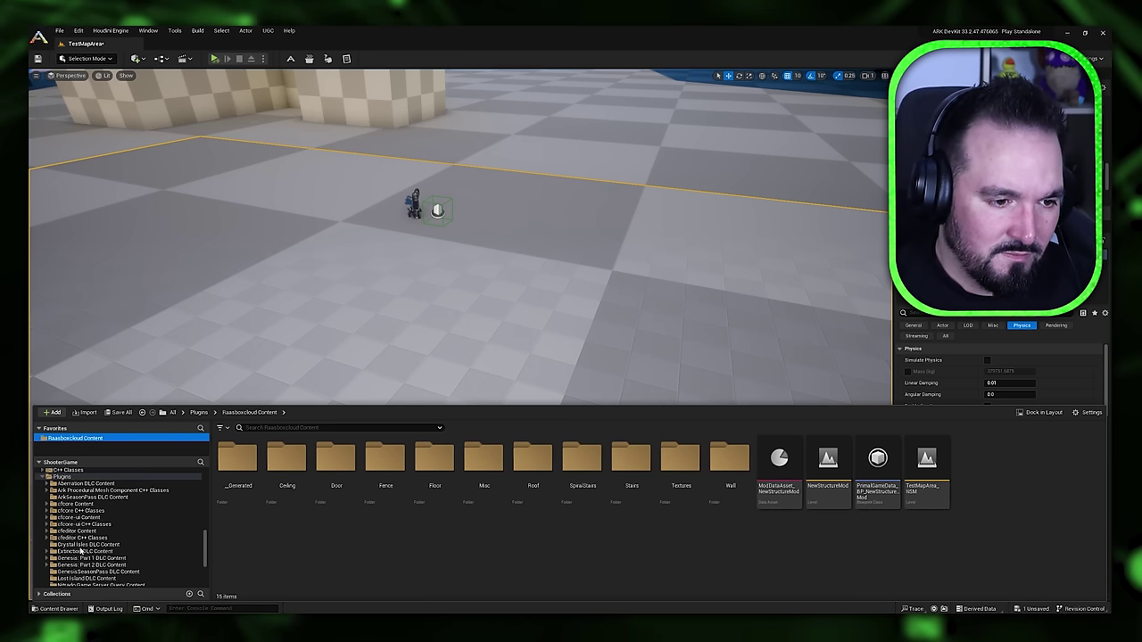
scroll(134, 526, up, 10)
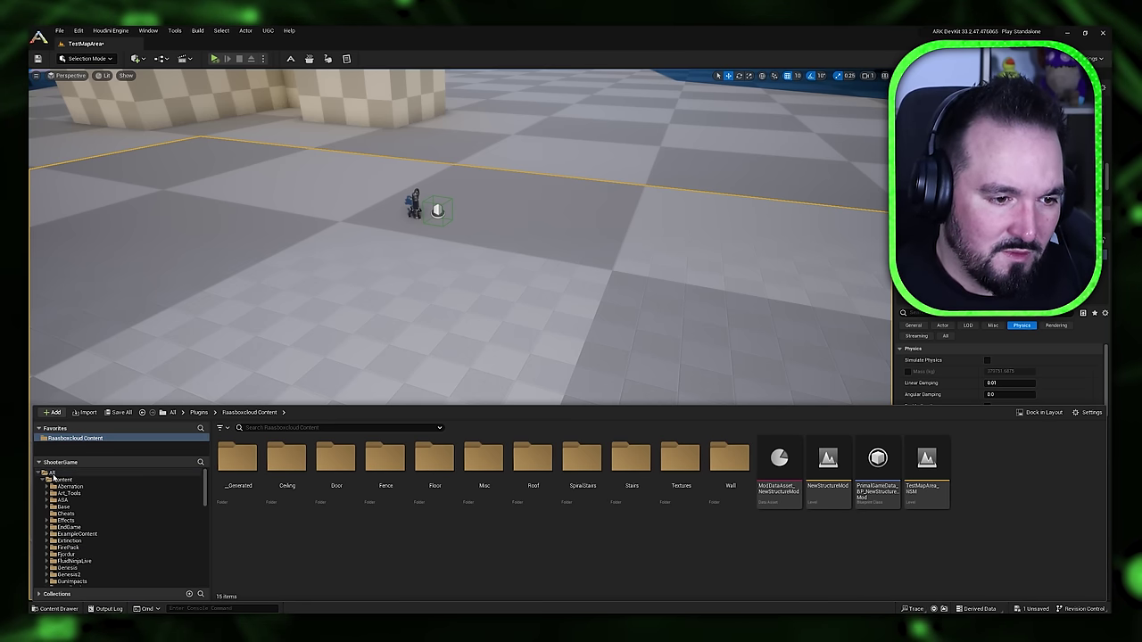
click(52, 473)
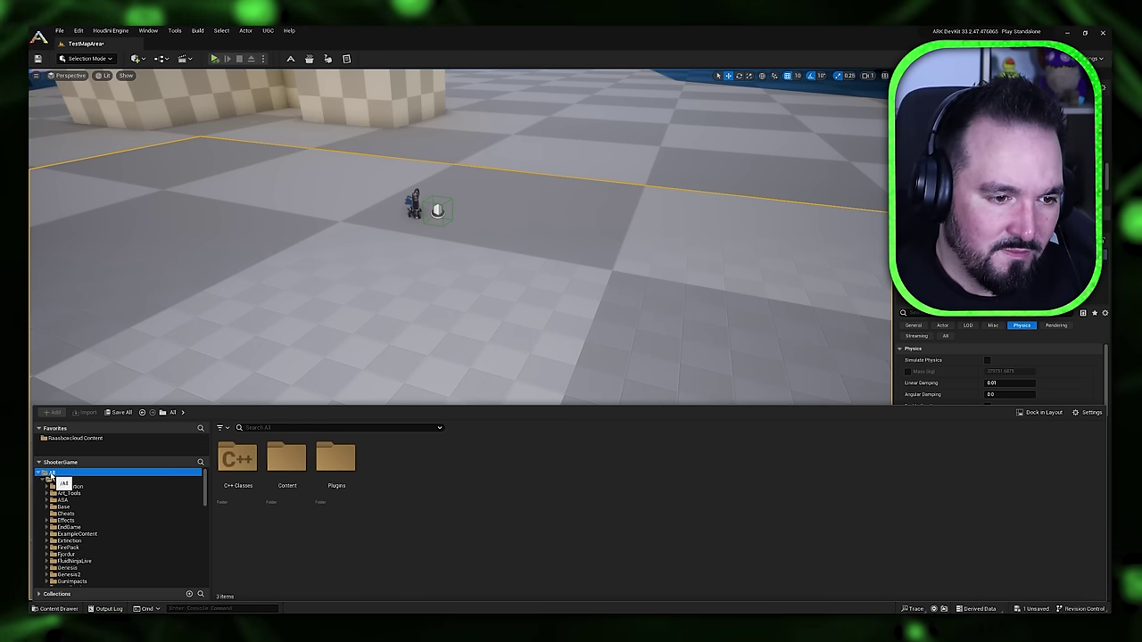
right_click(52, 474)
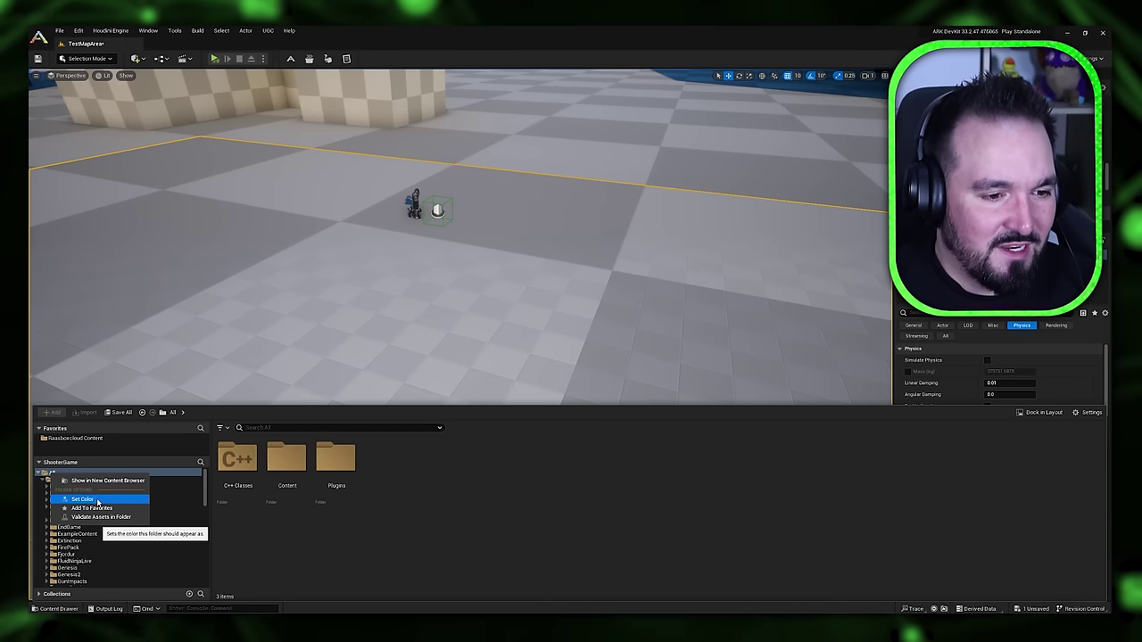
click(92, 508)
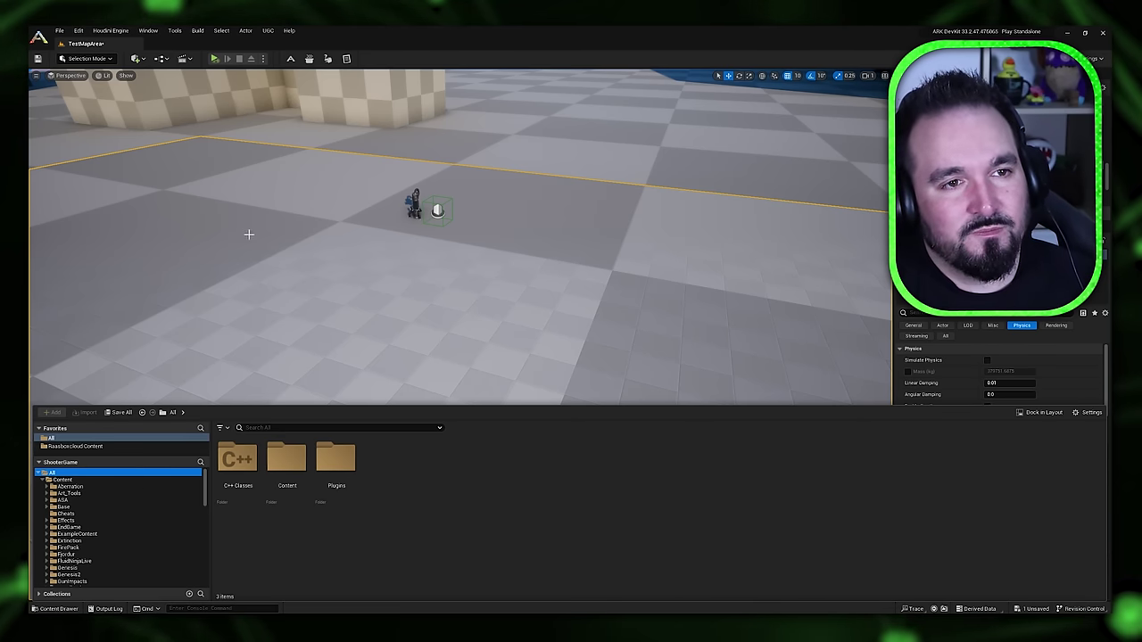
- Open the TestMapArea_NSM level from the favorite Raasboxcloud Content folder
click(75, 446)
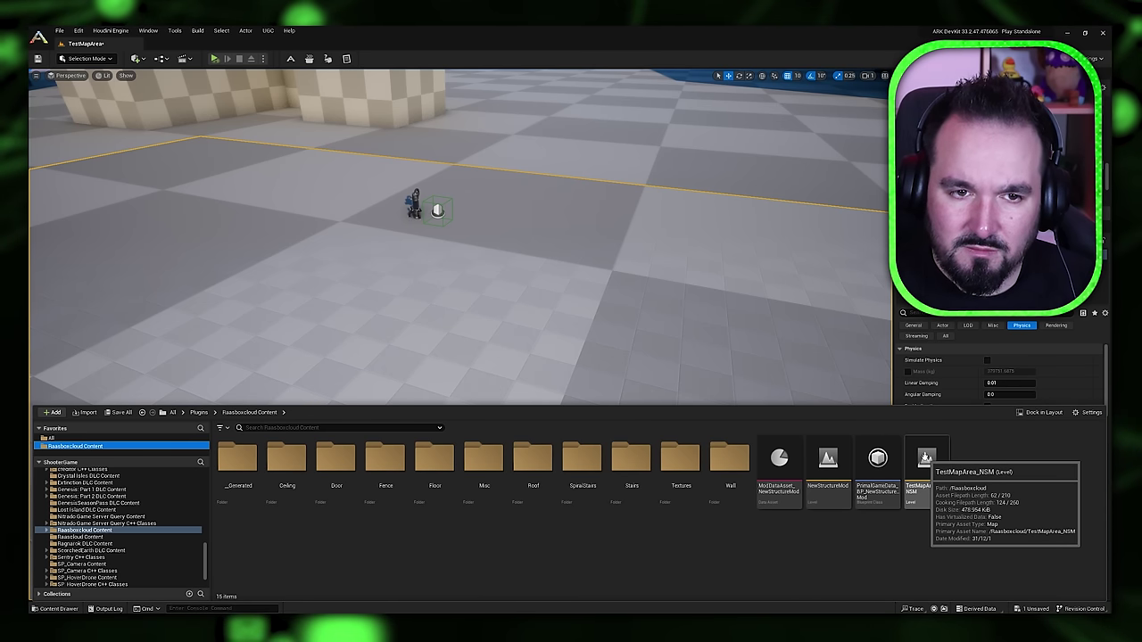
double_click(925, 458)
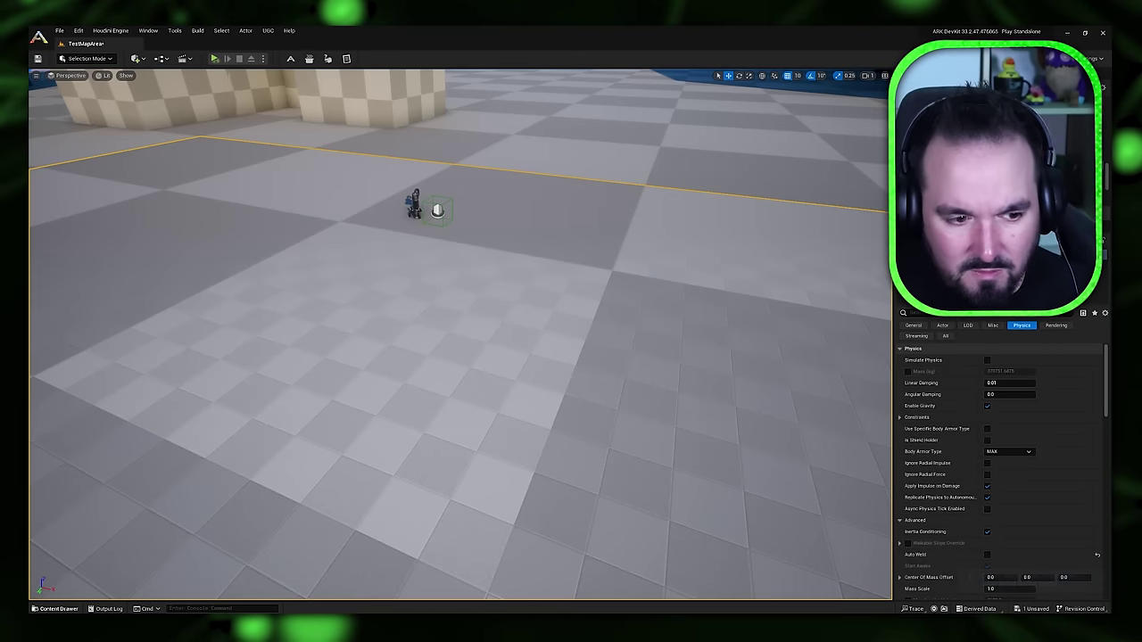
click(55, 610)
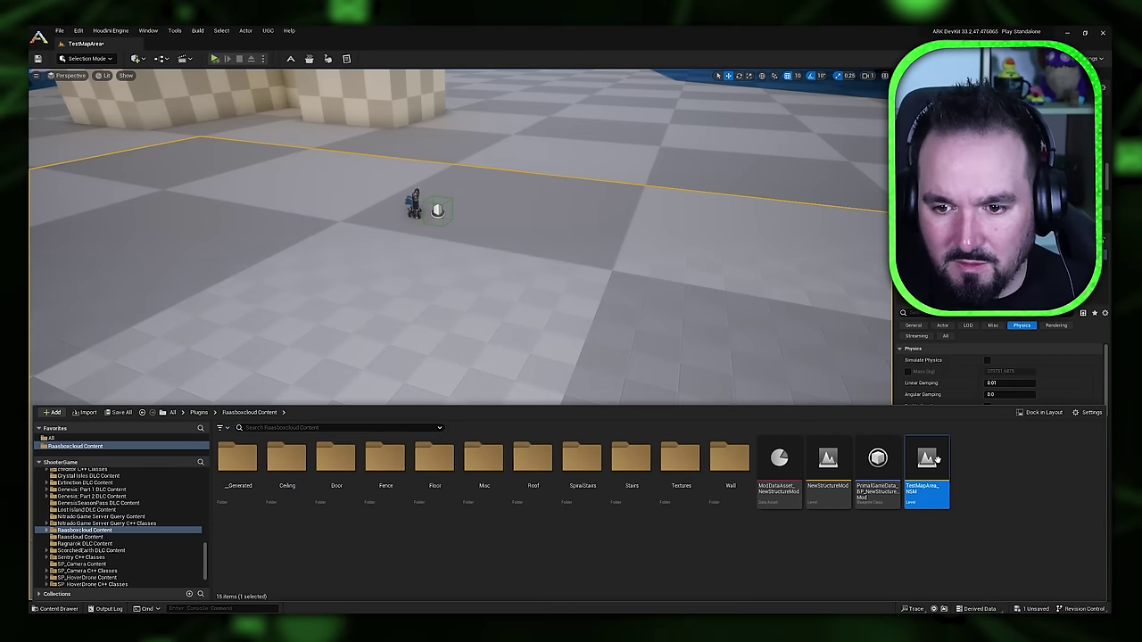
key(ctrl+shift+s)
click(641, 421)
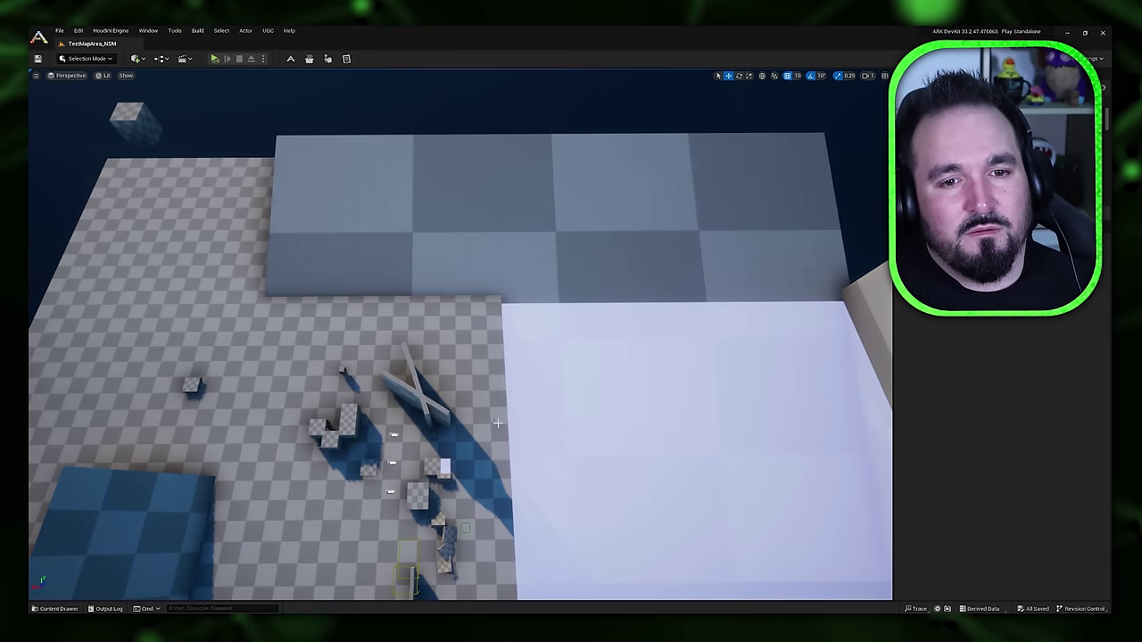
- Fly through the TestMapArea_NSM level to examine its floor areas and test blocks up close
right_drag(616, 423, 31, 279)
key(w)
scroll(506, 417, up, 3)
key(w)
scroll(505, 378, up, 6)
key(w)
scroll(294, 243, down, 6)
key(w)
scroll(169, 216, up, 2)
key(w)
key(d)
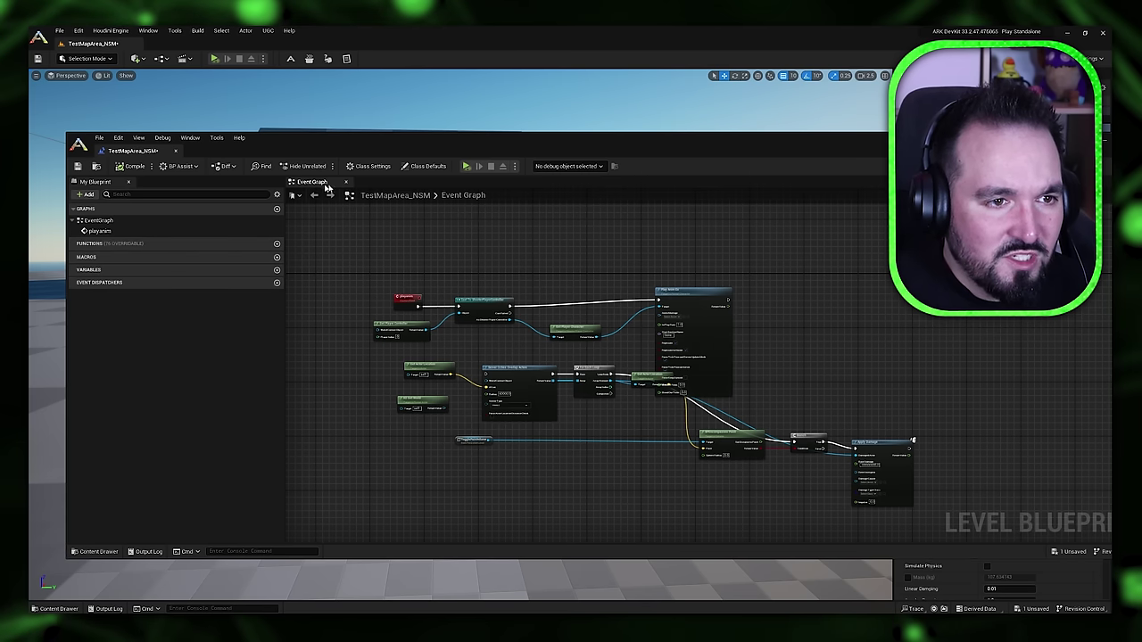
- Search the existing blueprint classes for triggerbox and clear the search
drag(648, 155, 478, 133)
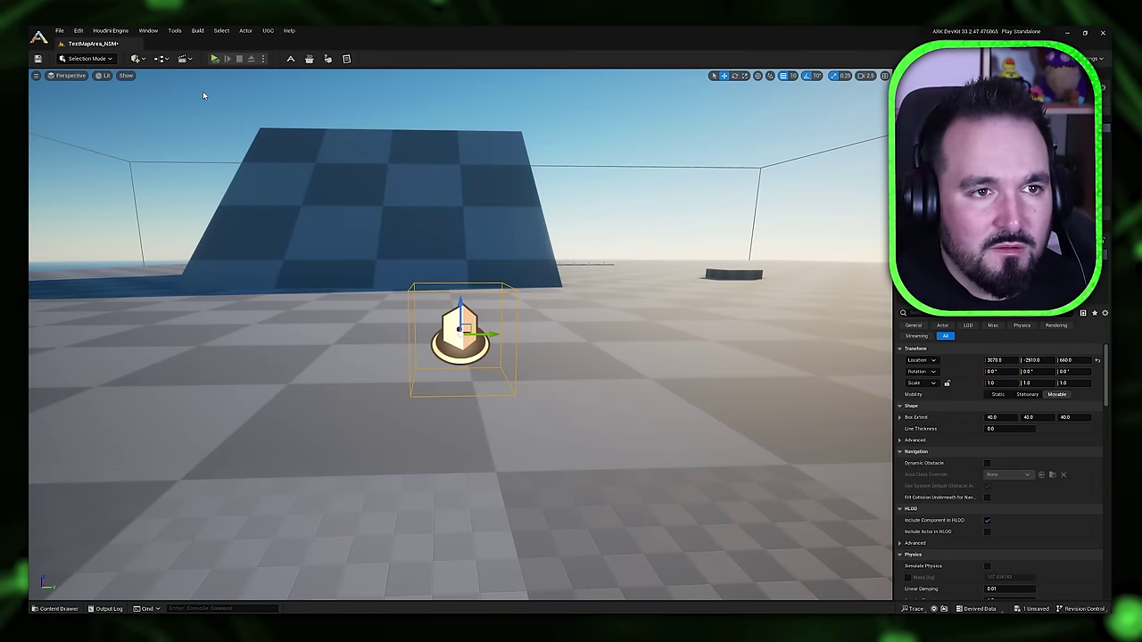
click(161, 58)
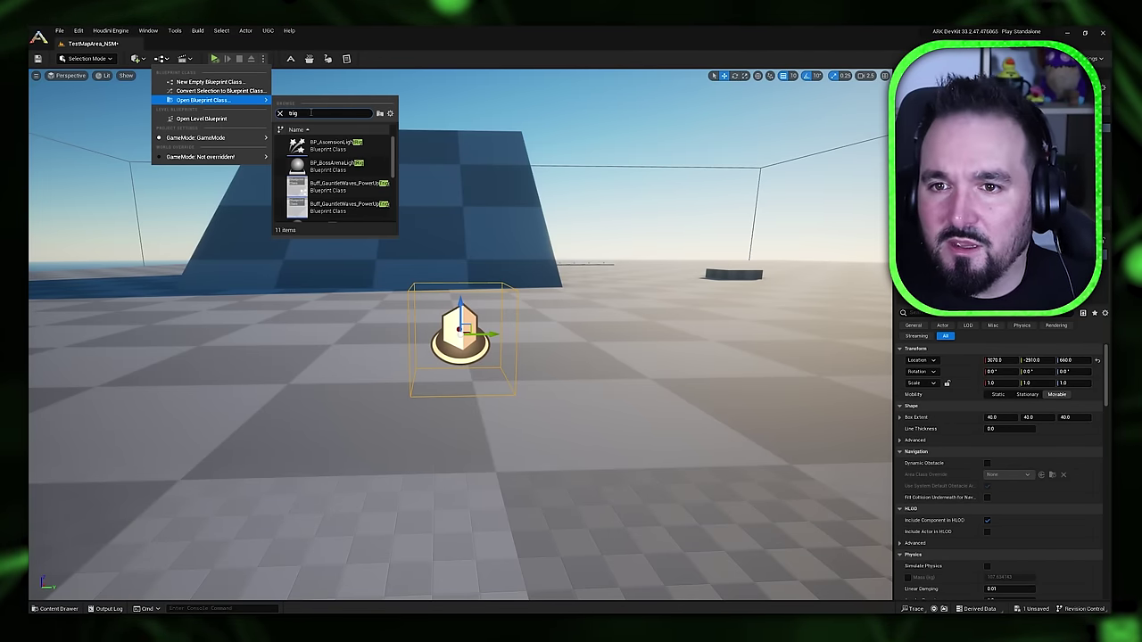
text(gerbox)
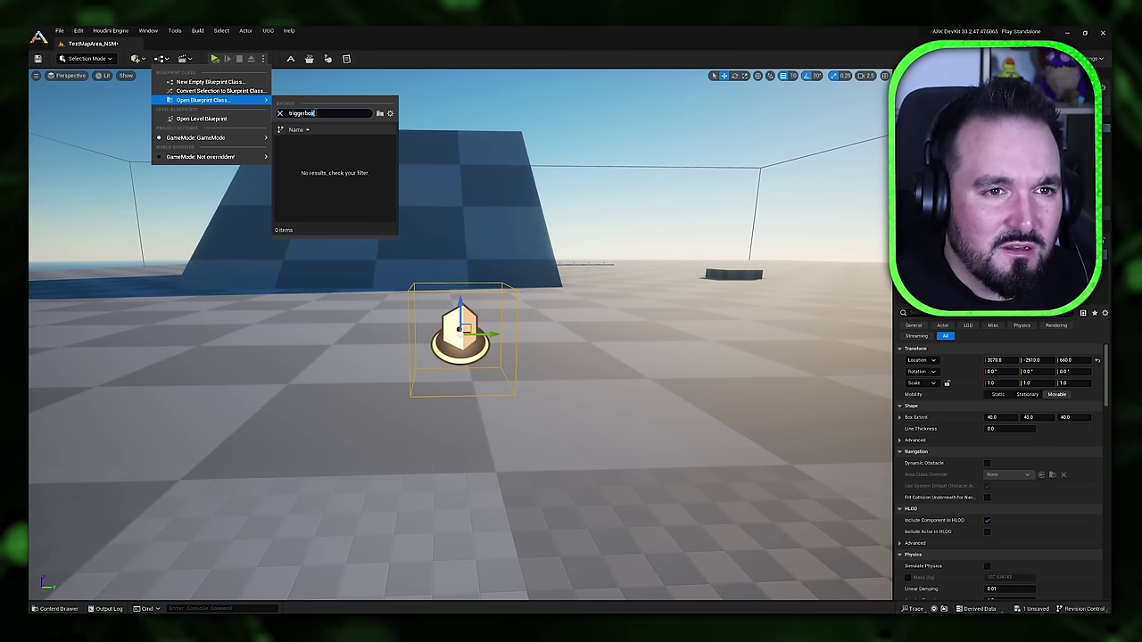
drag(316, 113, 257, 109)
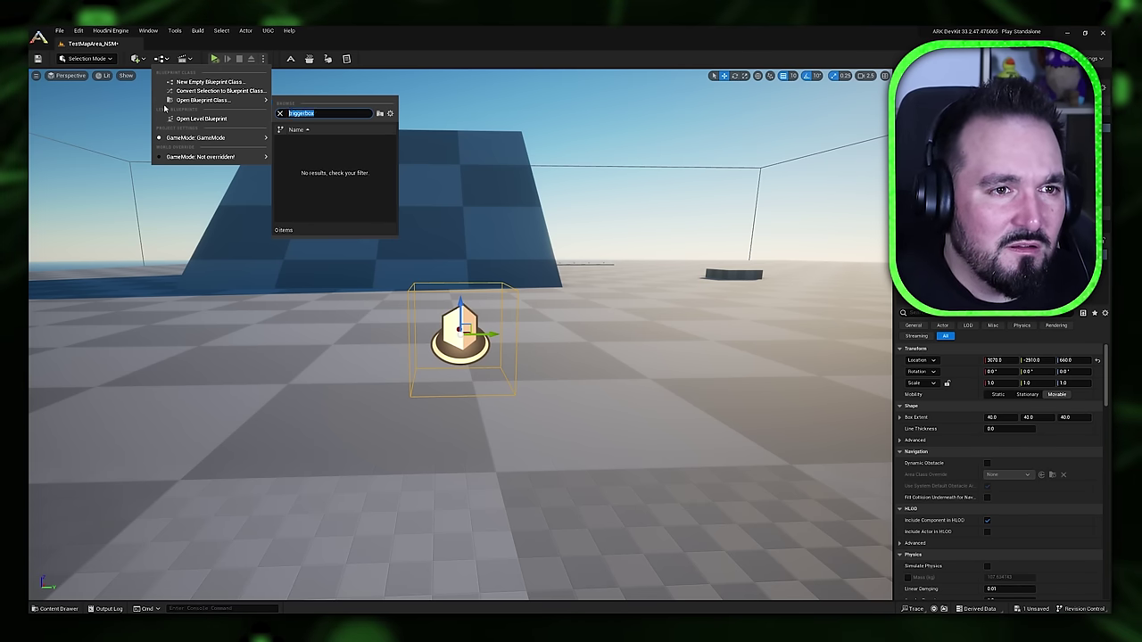
key(BackSpace)
mouse_move(221, 141)
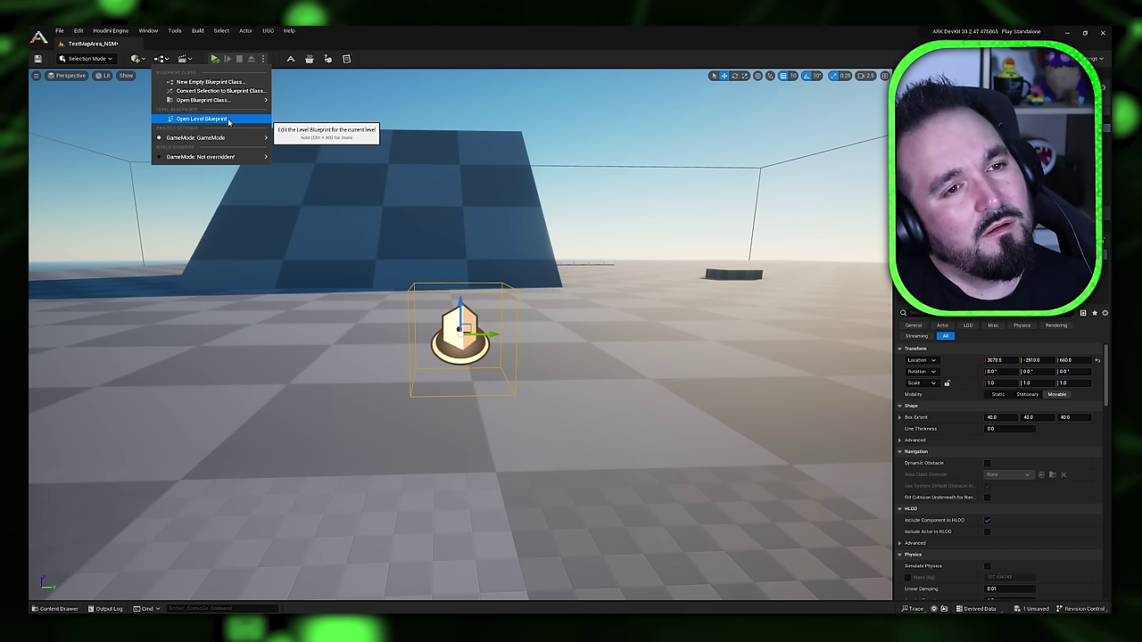
- Open the level blueprint of TestMapArea_NSM and check which debug objects can be chosen
click(228, 120)
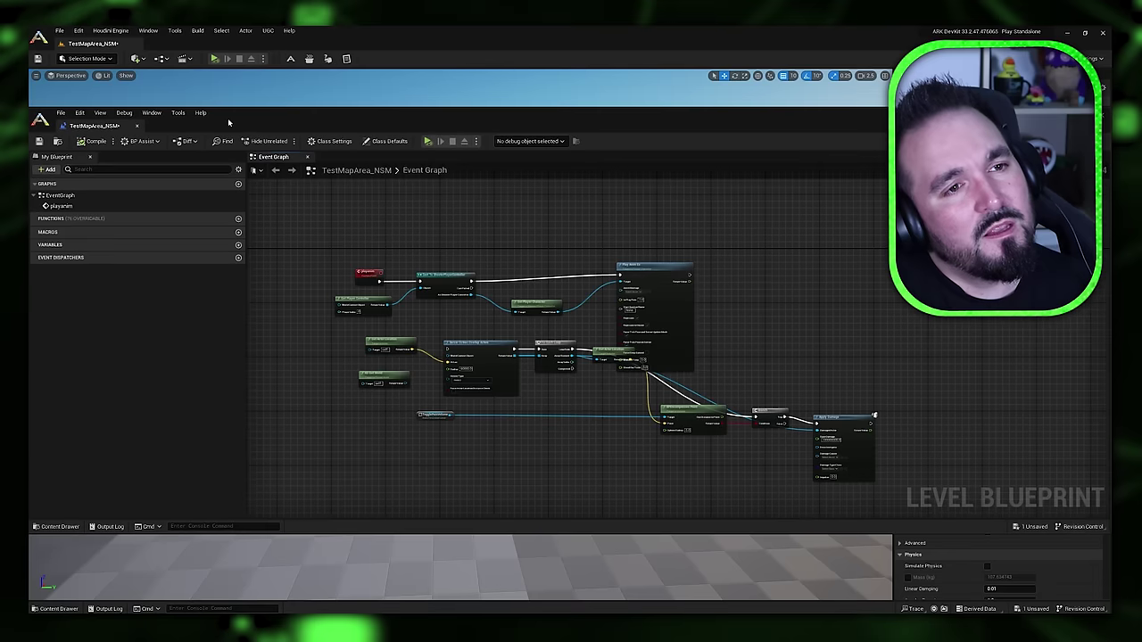
click(530, 141)
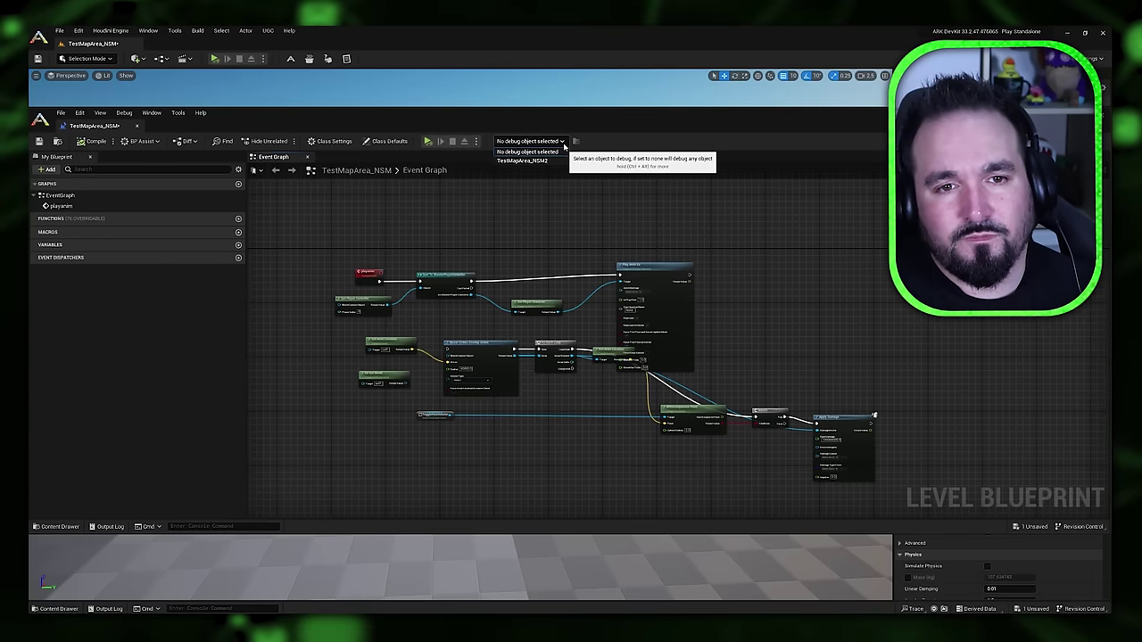
click(556, 143)
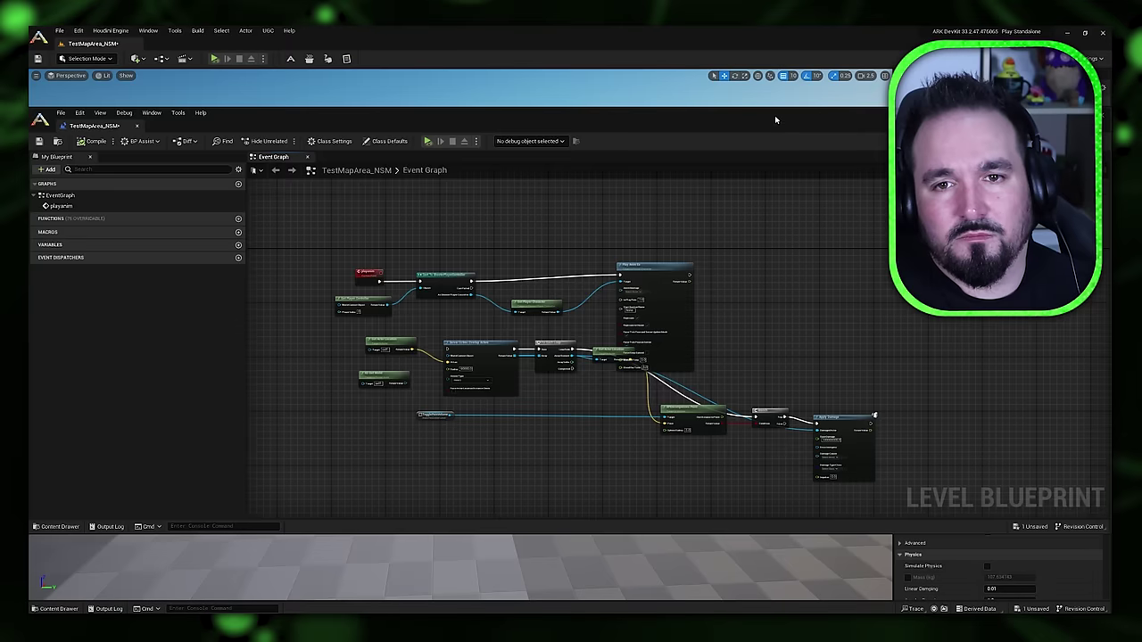
drag(904, 132, 740, 141)
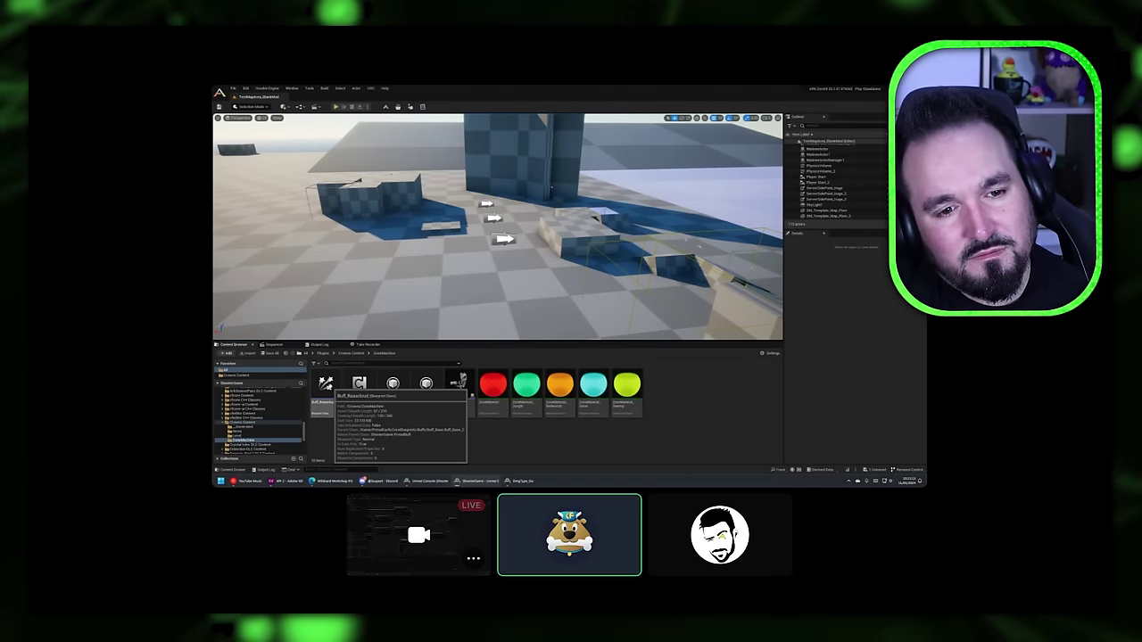
- Open the Buff_Raascloud blueprint from the ZoneMachine folder and show only its modified properties
click(329, 387)
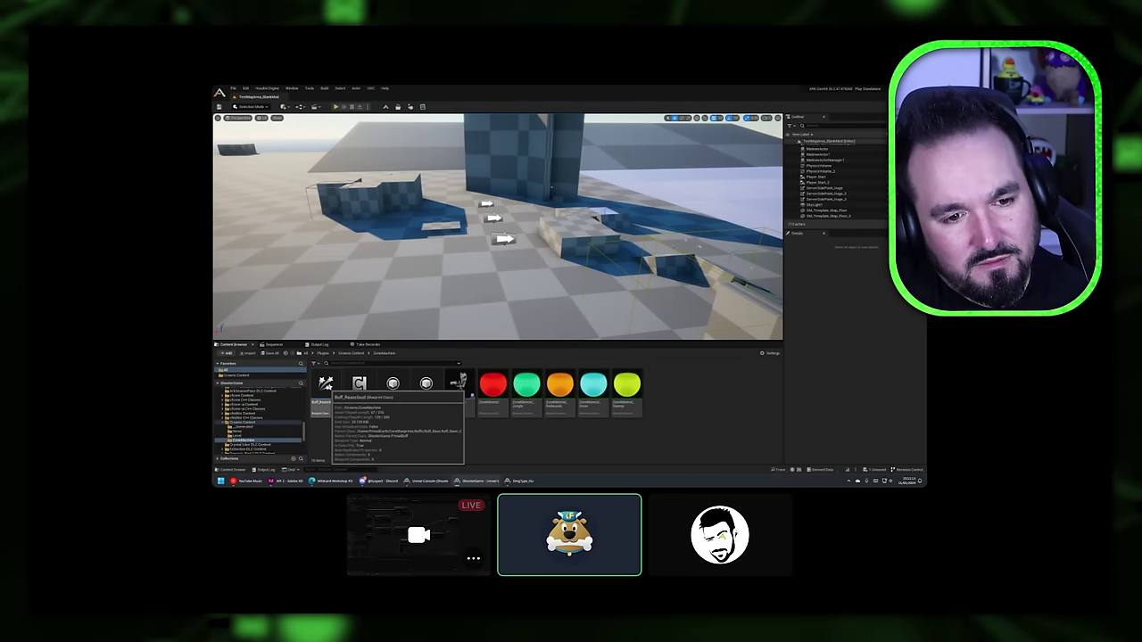
double_click(323, 399)
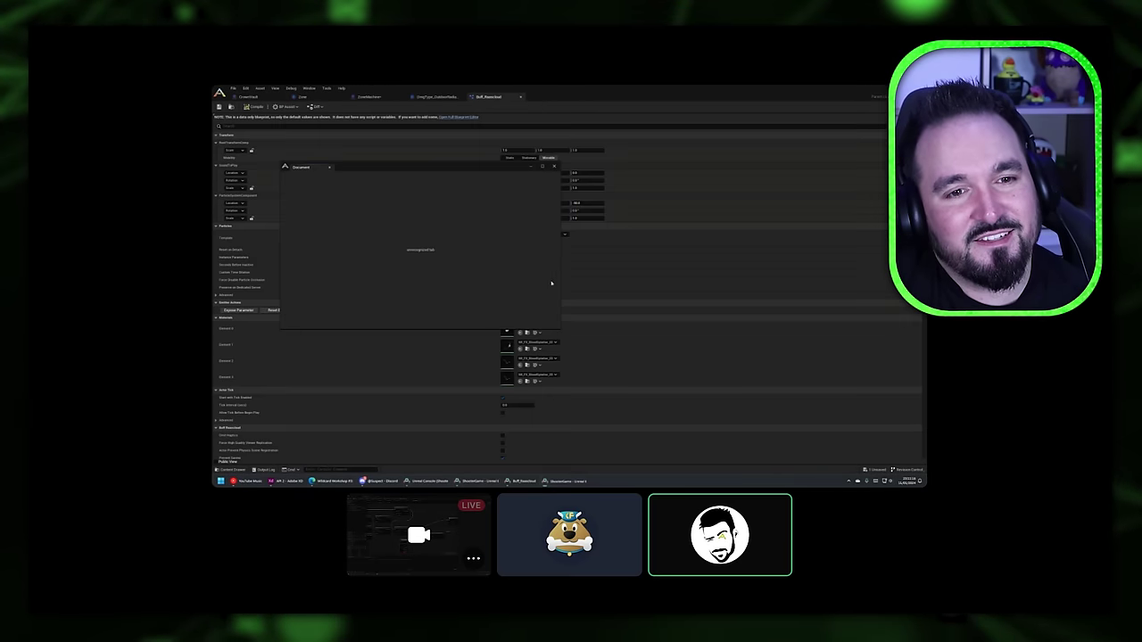
click(555, 167)
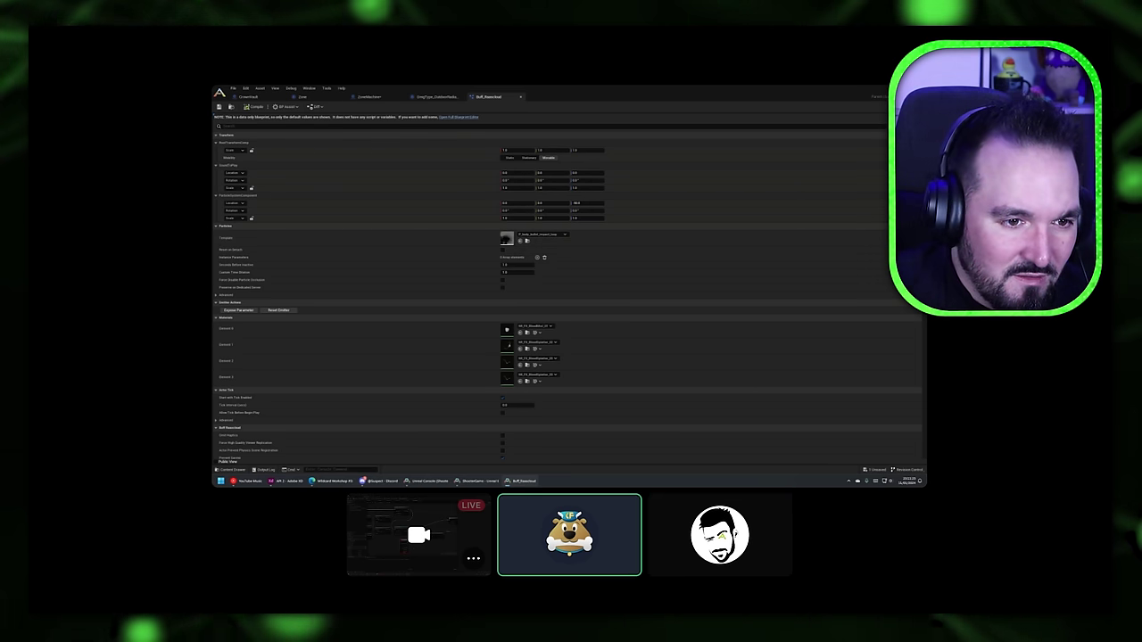
click(918, 125)
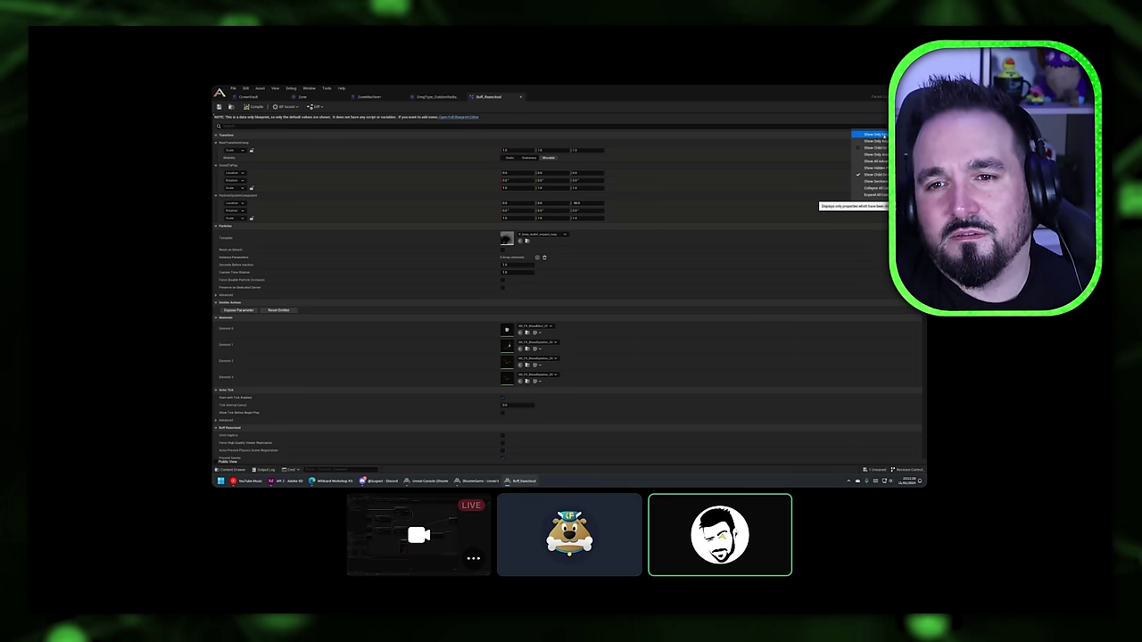
click(875, 134)
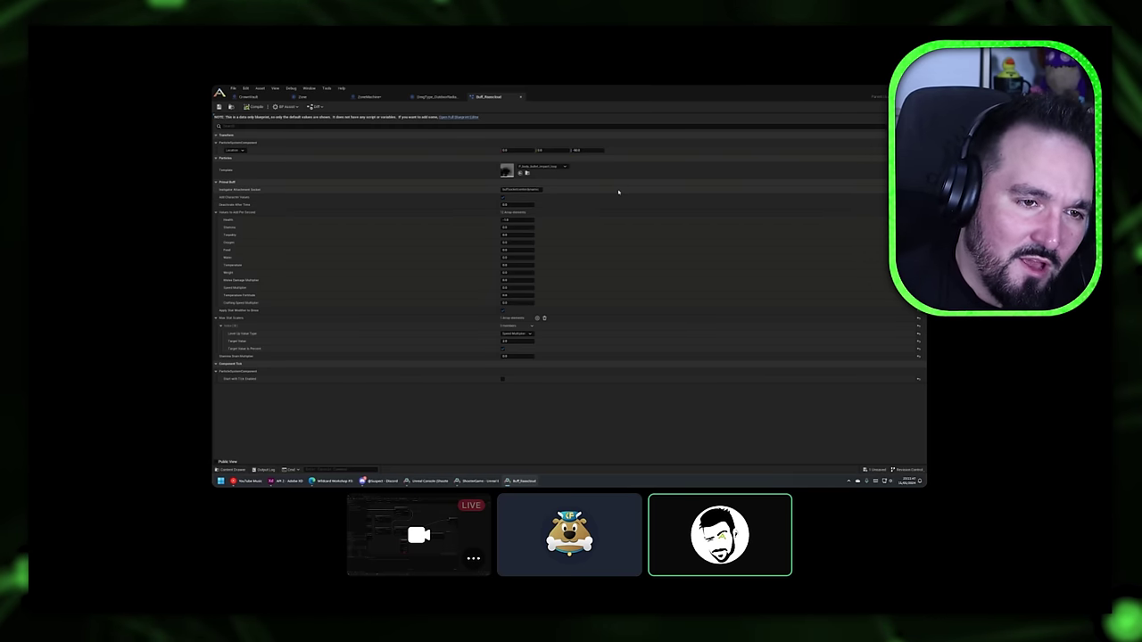
- Open the Begin Overlap function of the ZoneMachine blueprint and examine its nodes
click(368, 96)
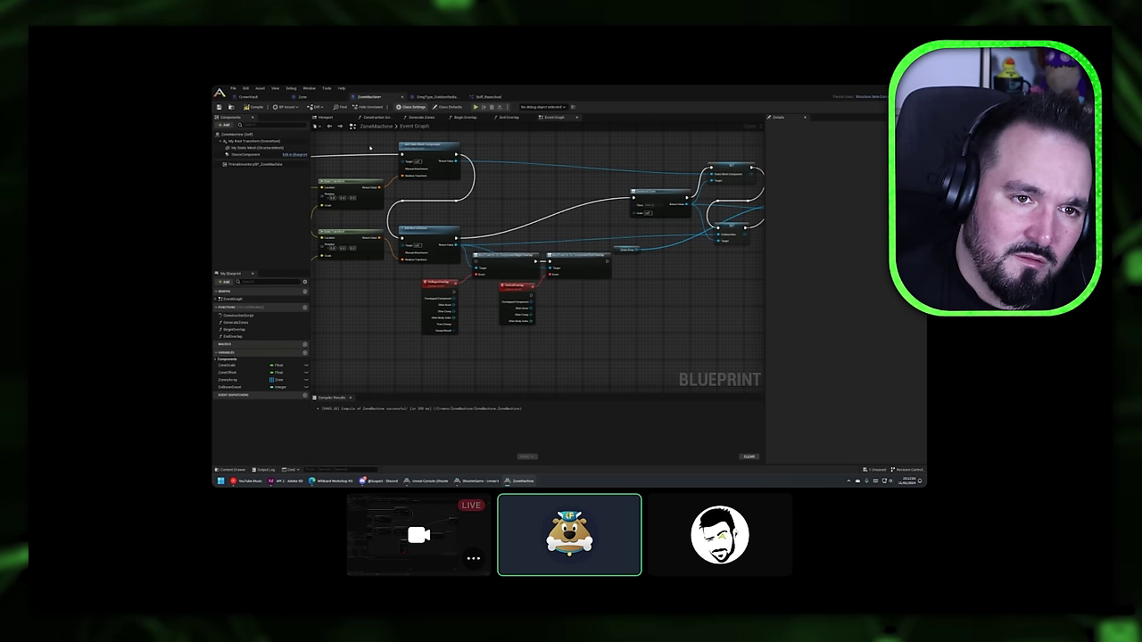
click(236, 330)
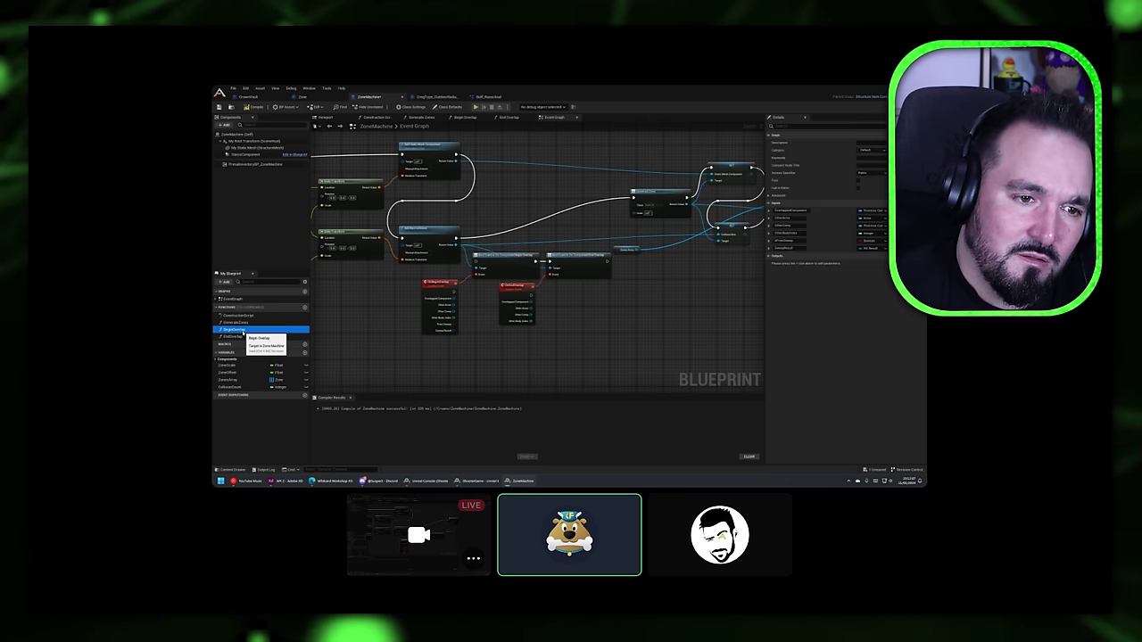
double_click(238, 331)
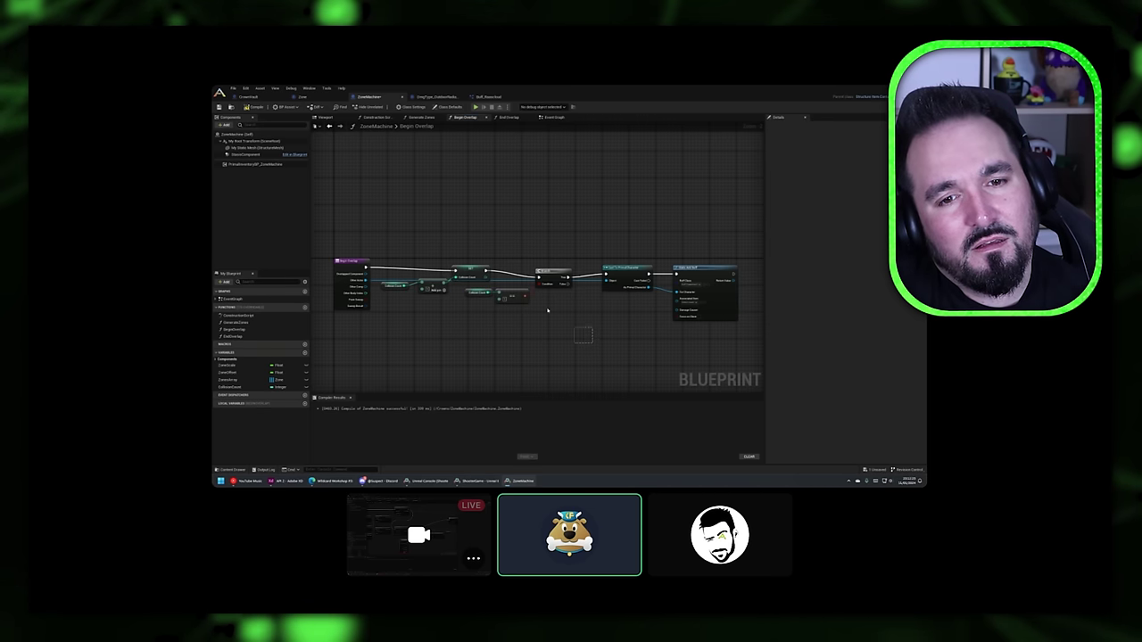
drag(392, 241, 393, 241)
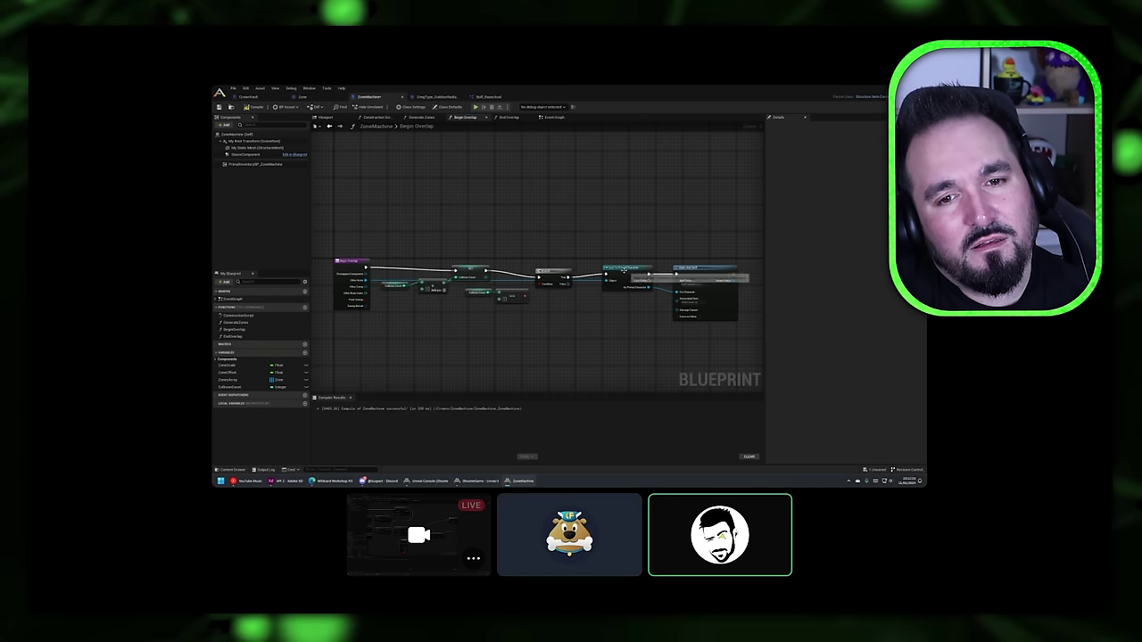